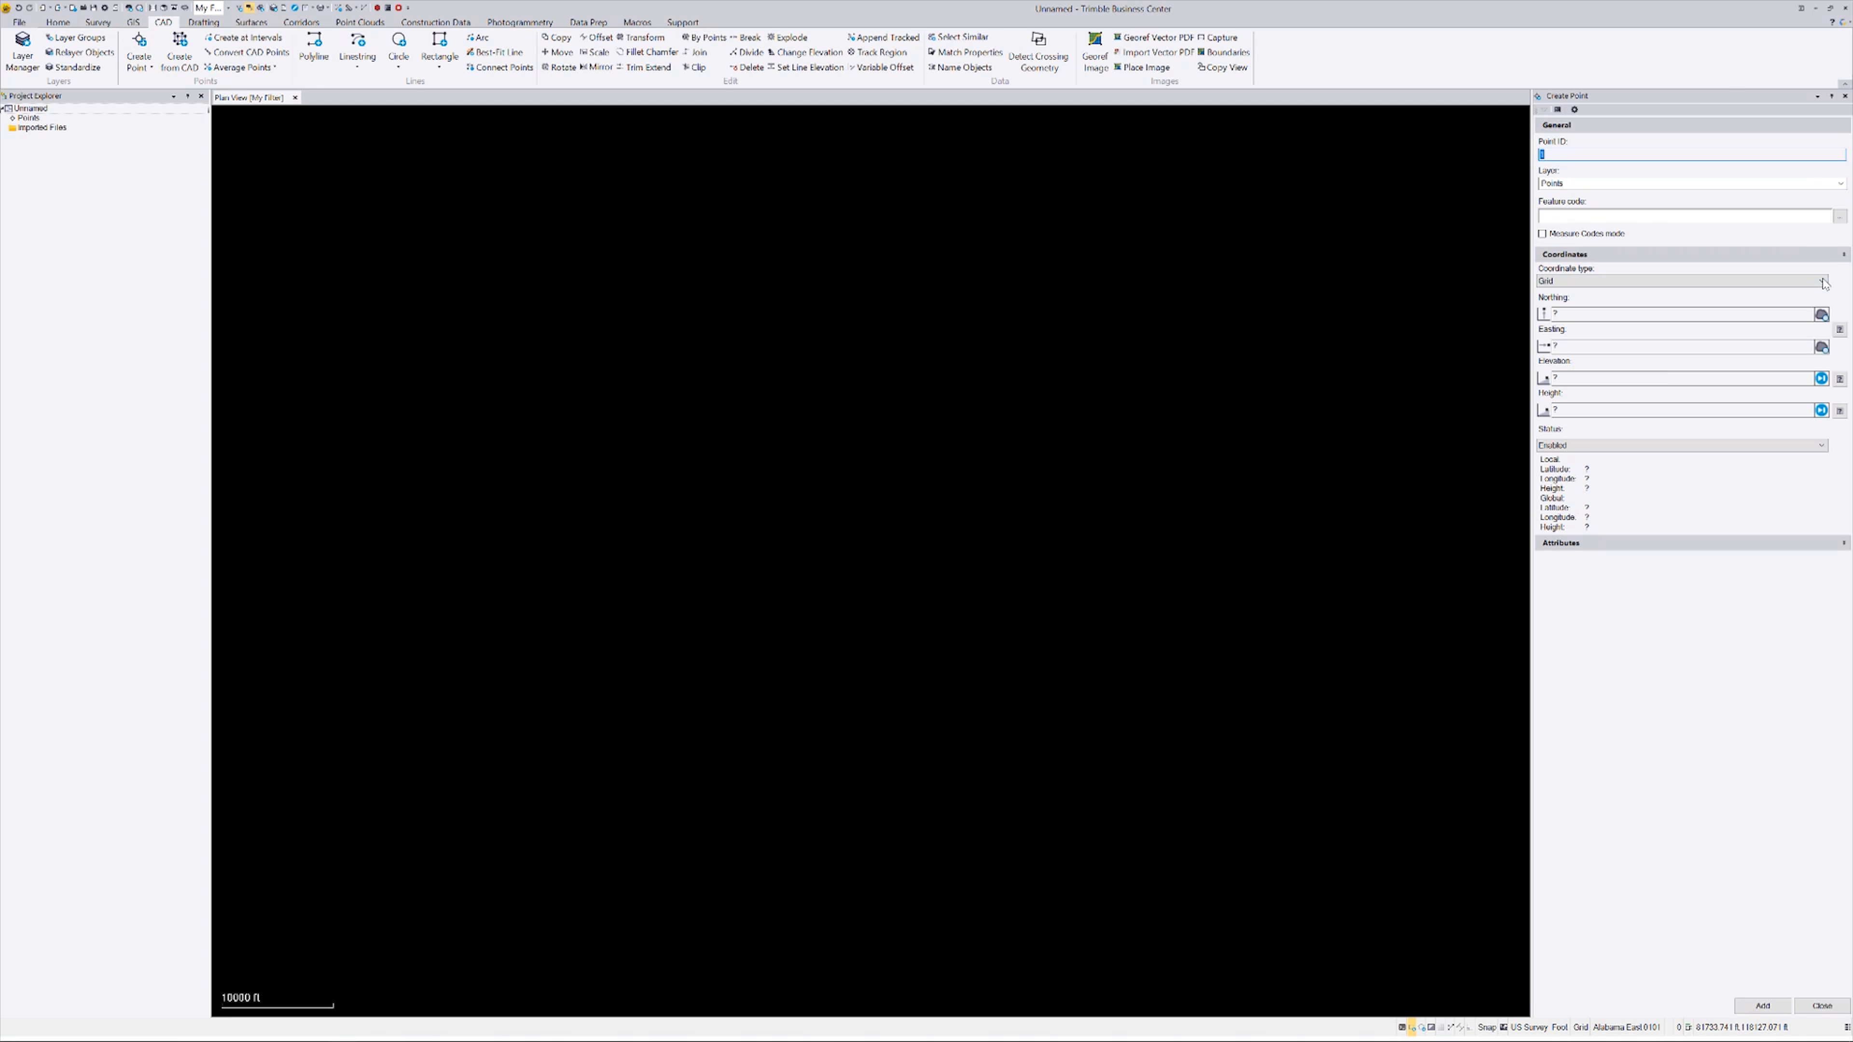
Step: Set the new point's coordinate type to Local
left_click(1566, 304)
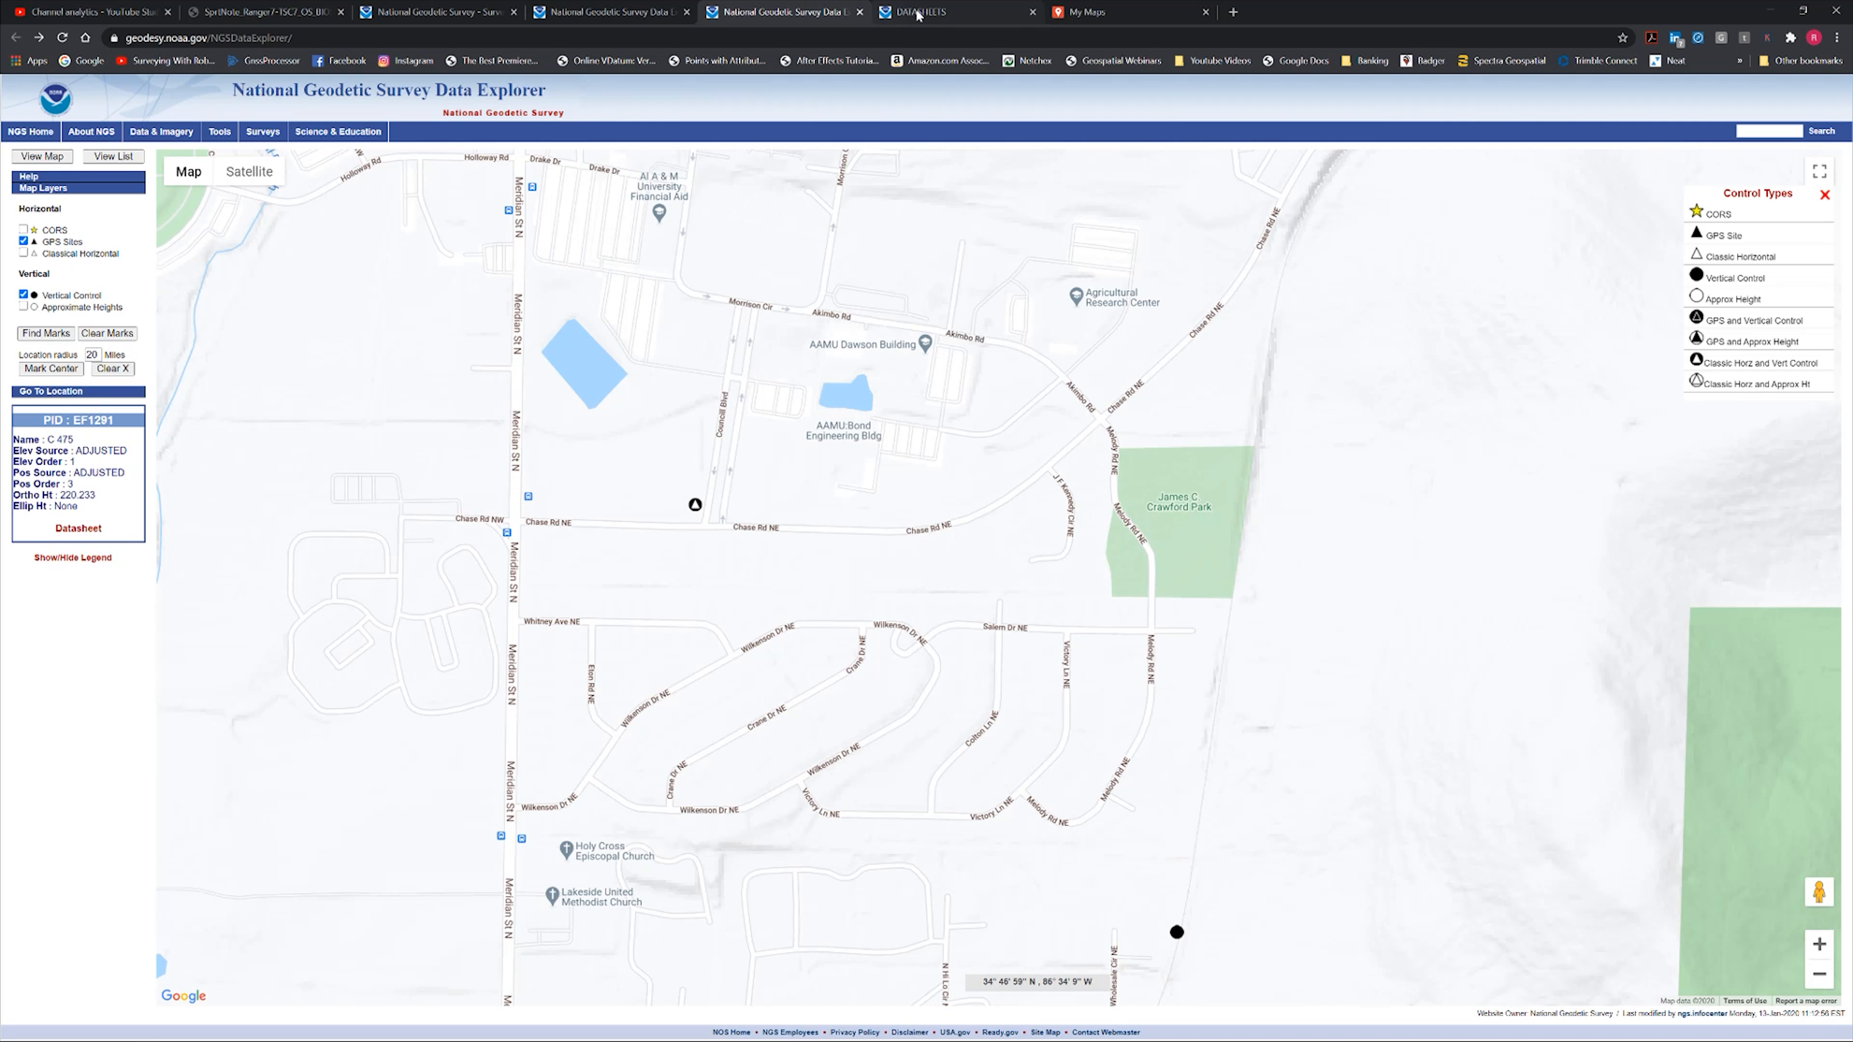
Step: In the web browser, go through the NGS home page to Survey Mark Datasheets, launch the interactive map and dismiss its Getting Started help
left_click(918, 15)
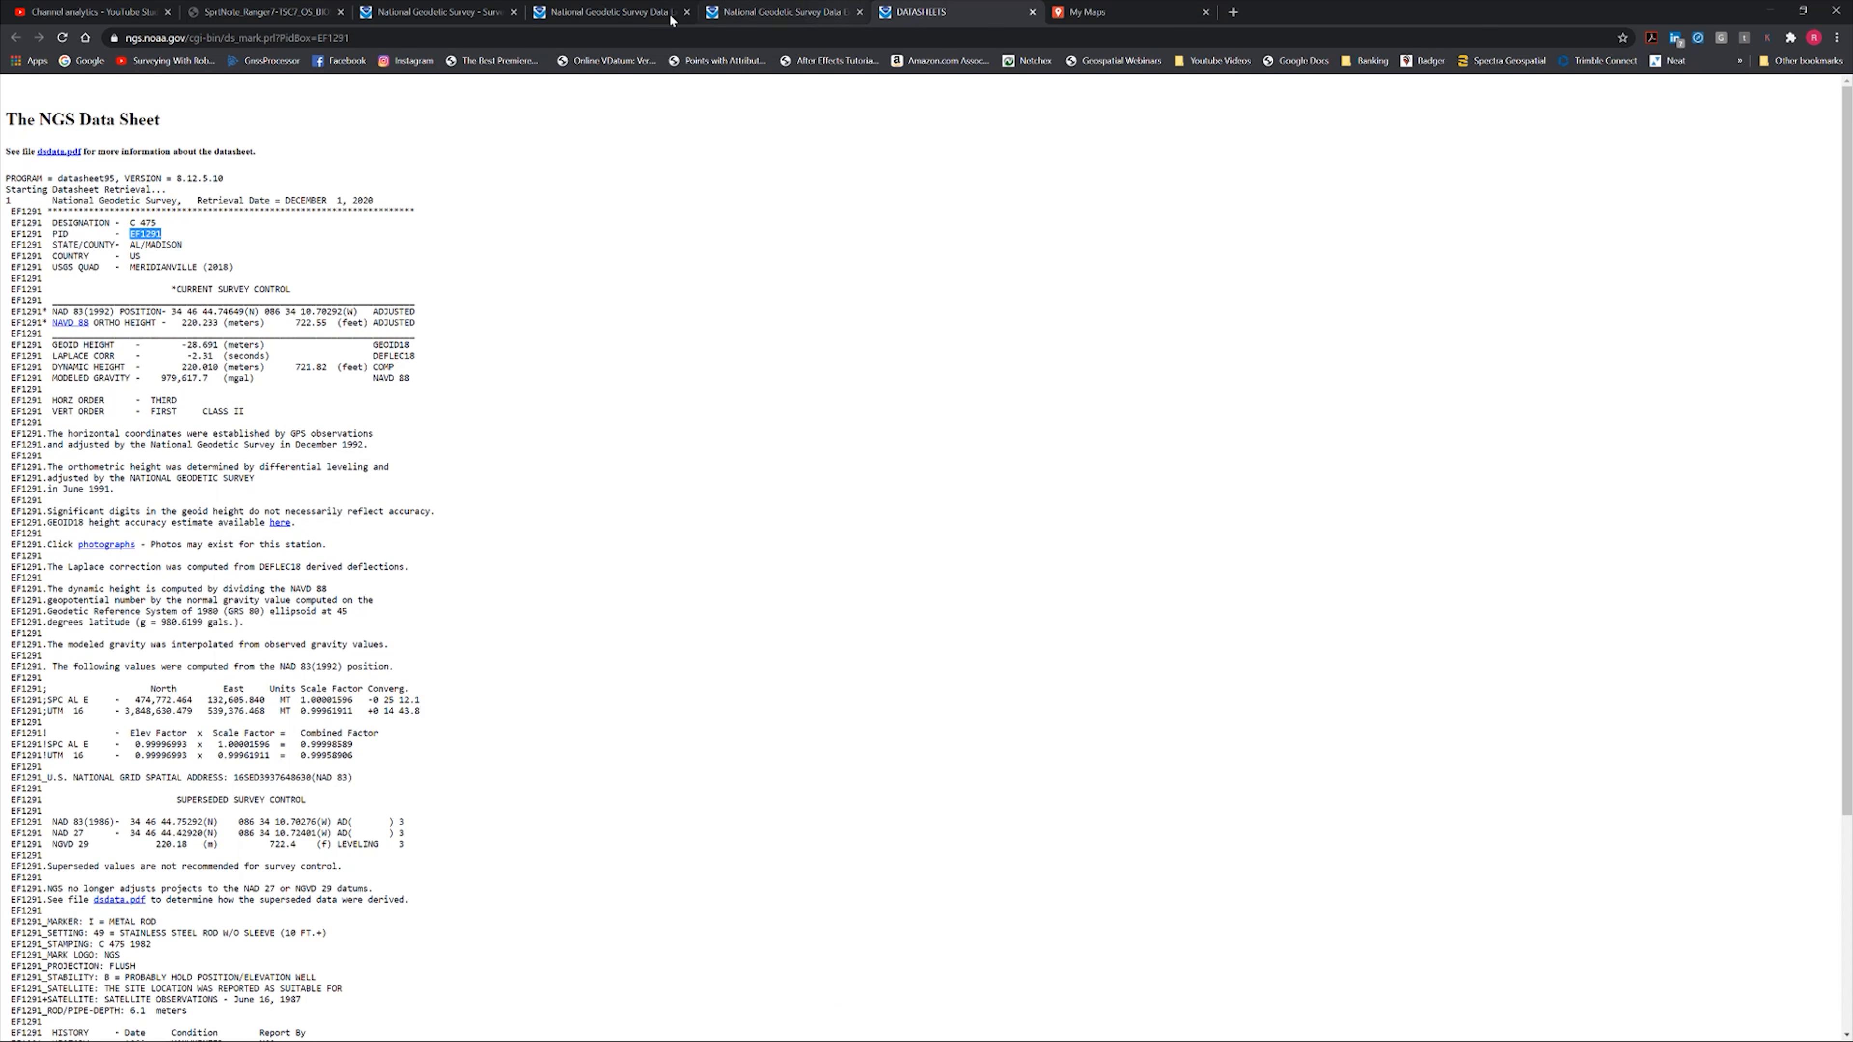
left_click(616, 13)
left_click(459, 13)
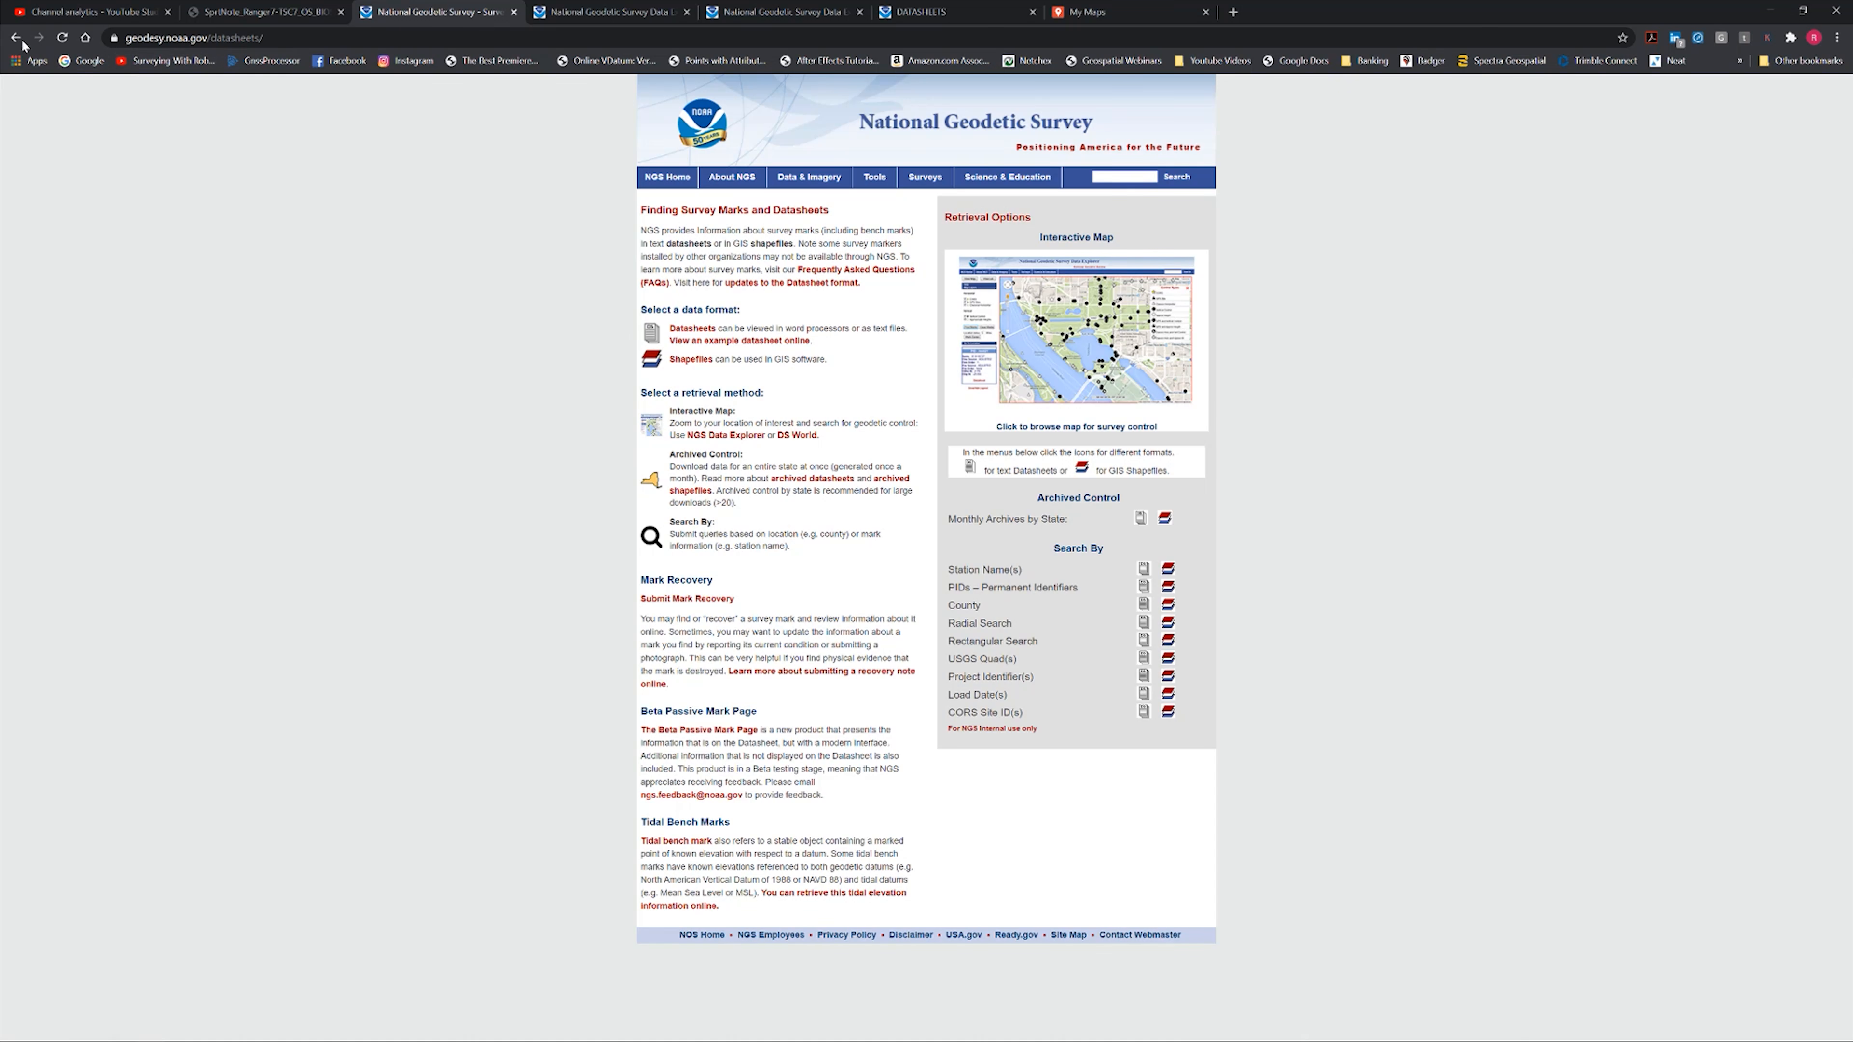
left_click(16, 38)
left_click(664, 184)
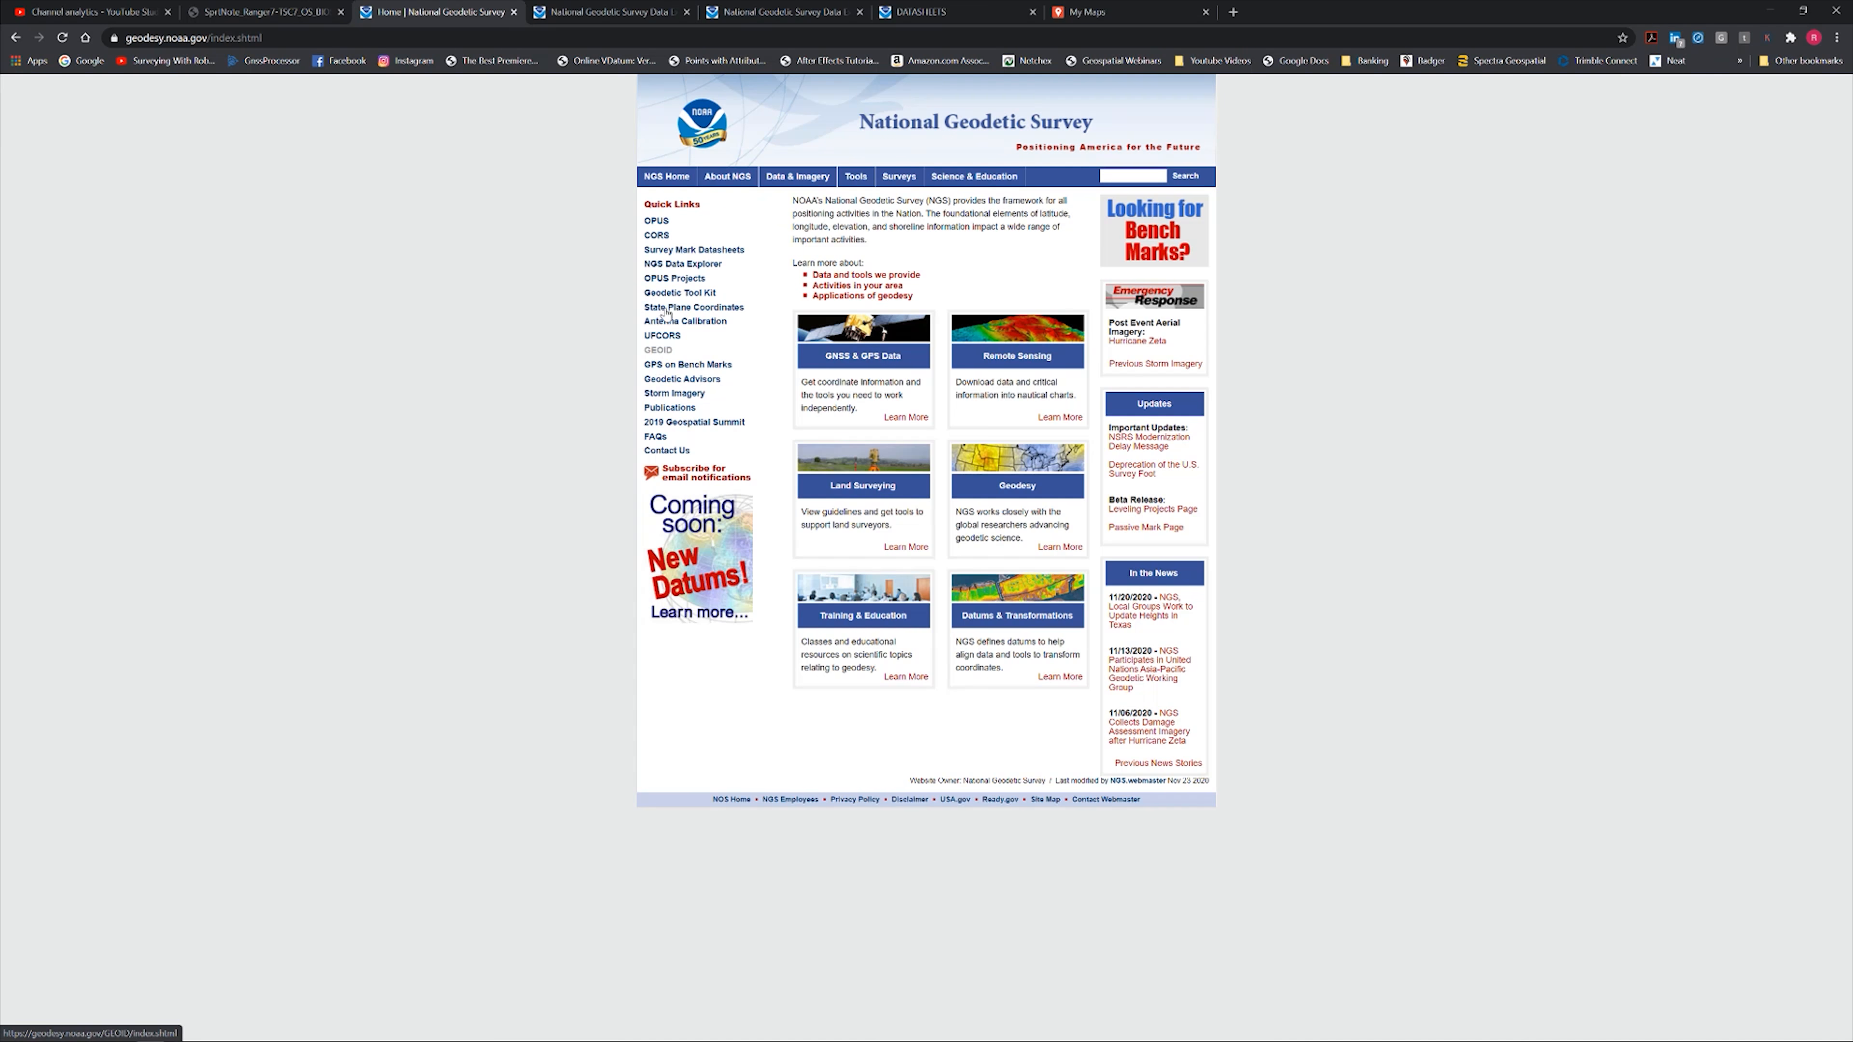
left_click(682, 252)
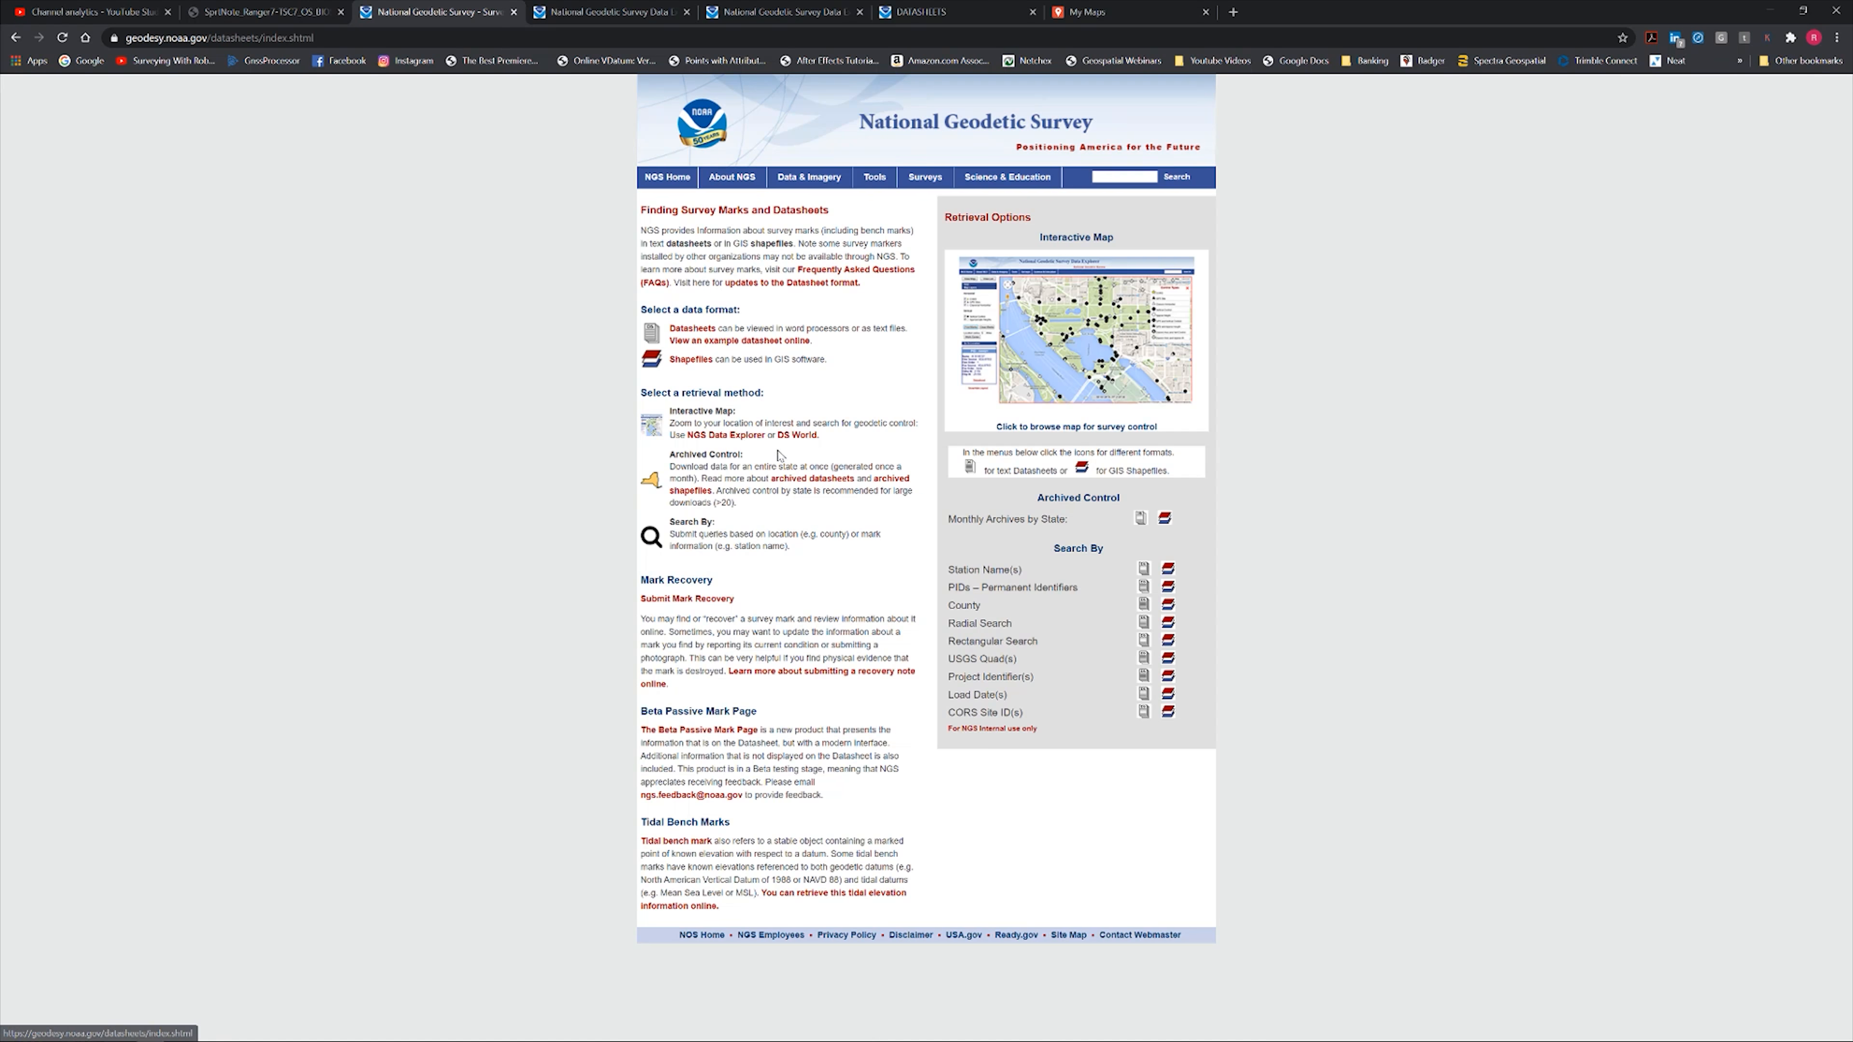
left_click(1078, 351)
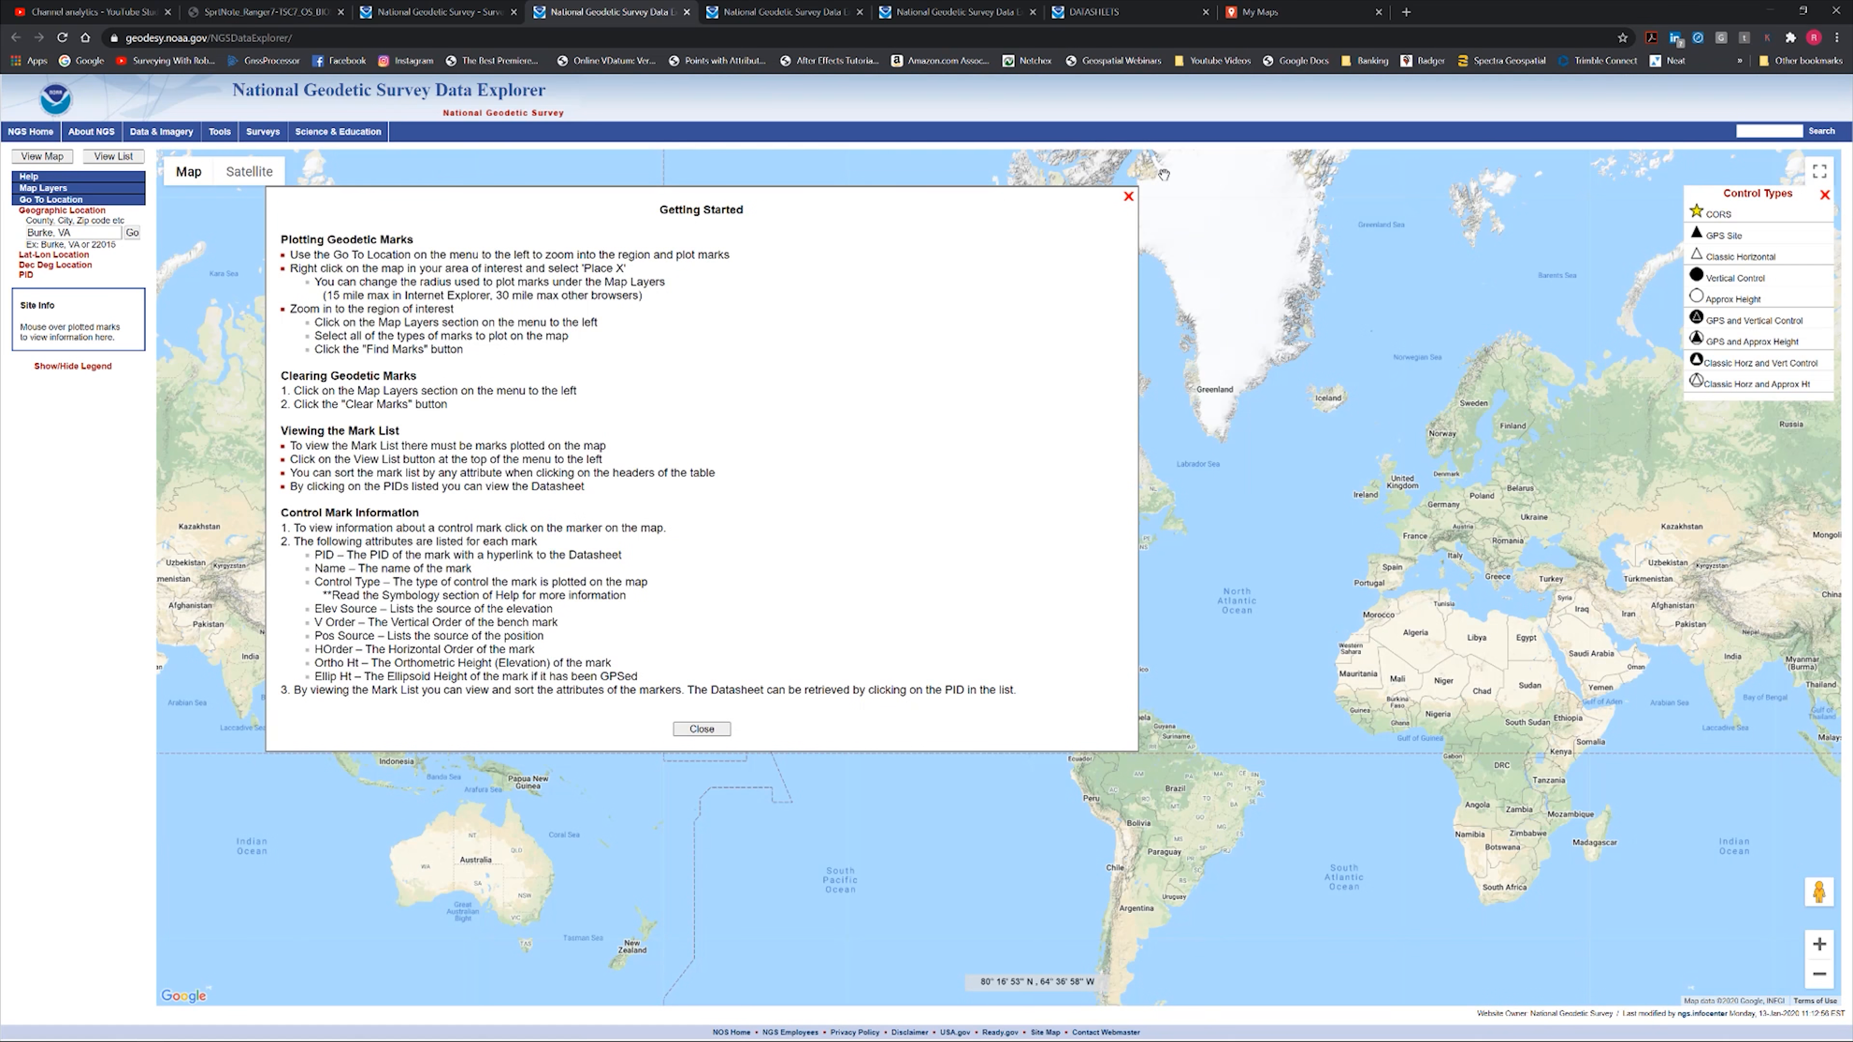
left_click(1127, 196)
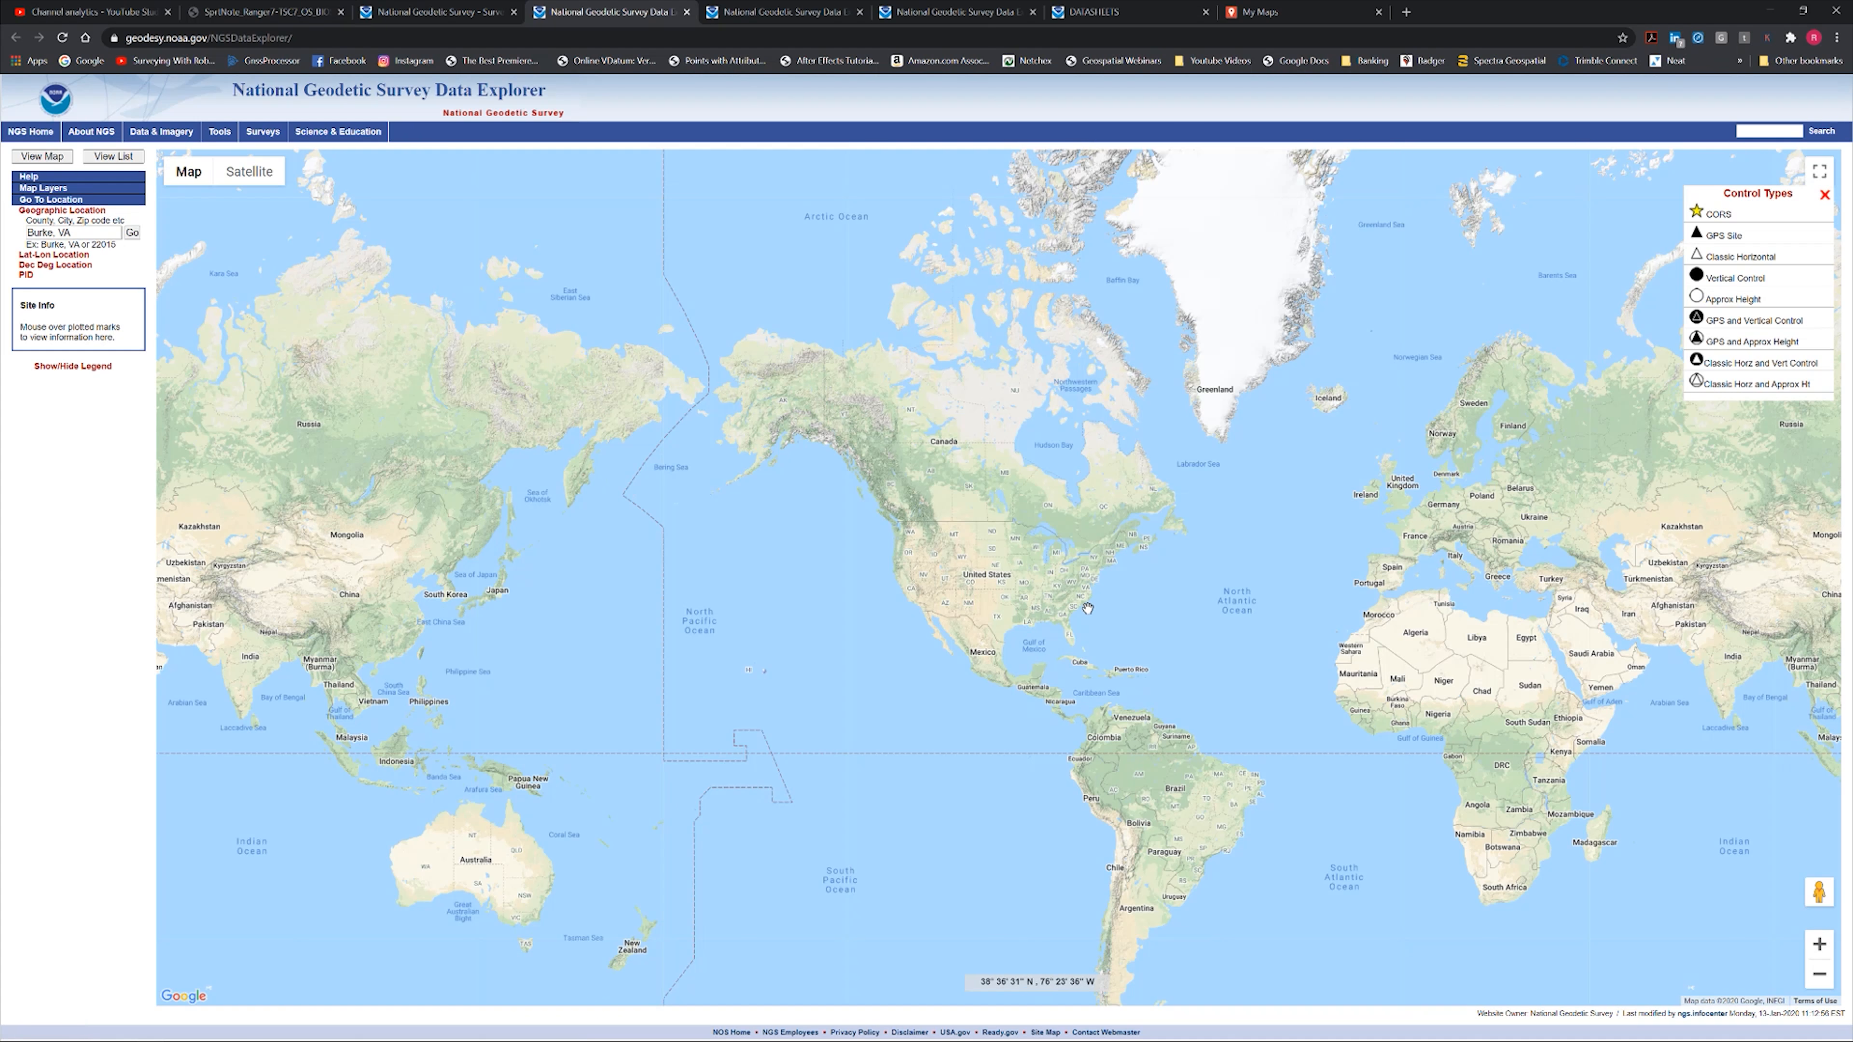
Step: Find the location "huntsville al" on the NGS Data Explorer map
scroll(1087, 607, "up", 1)
scroll(1087, 607, "up", 3)
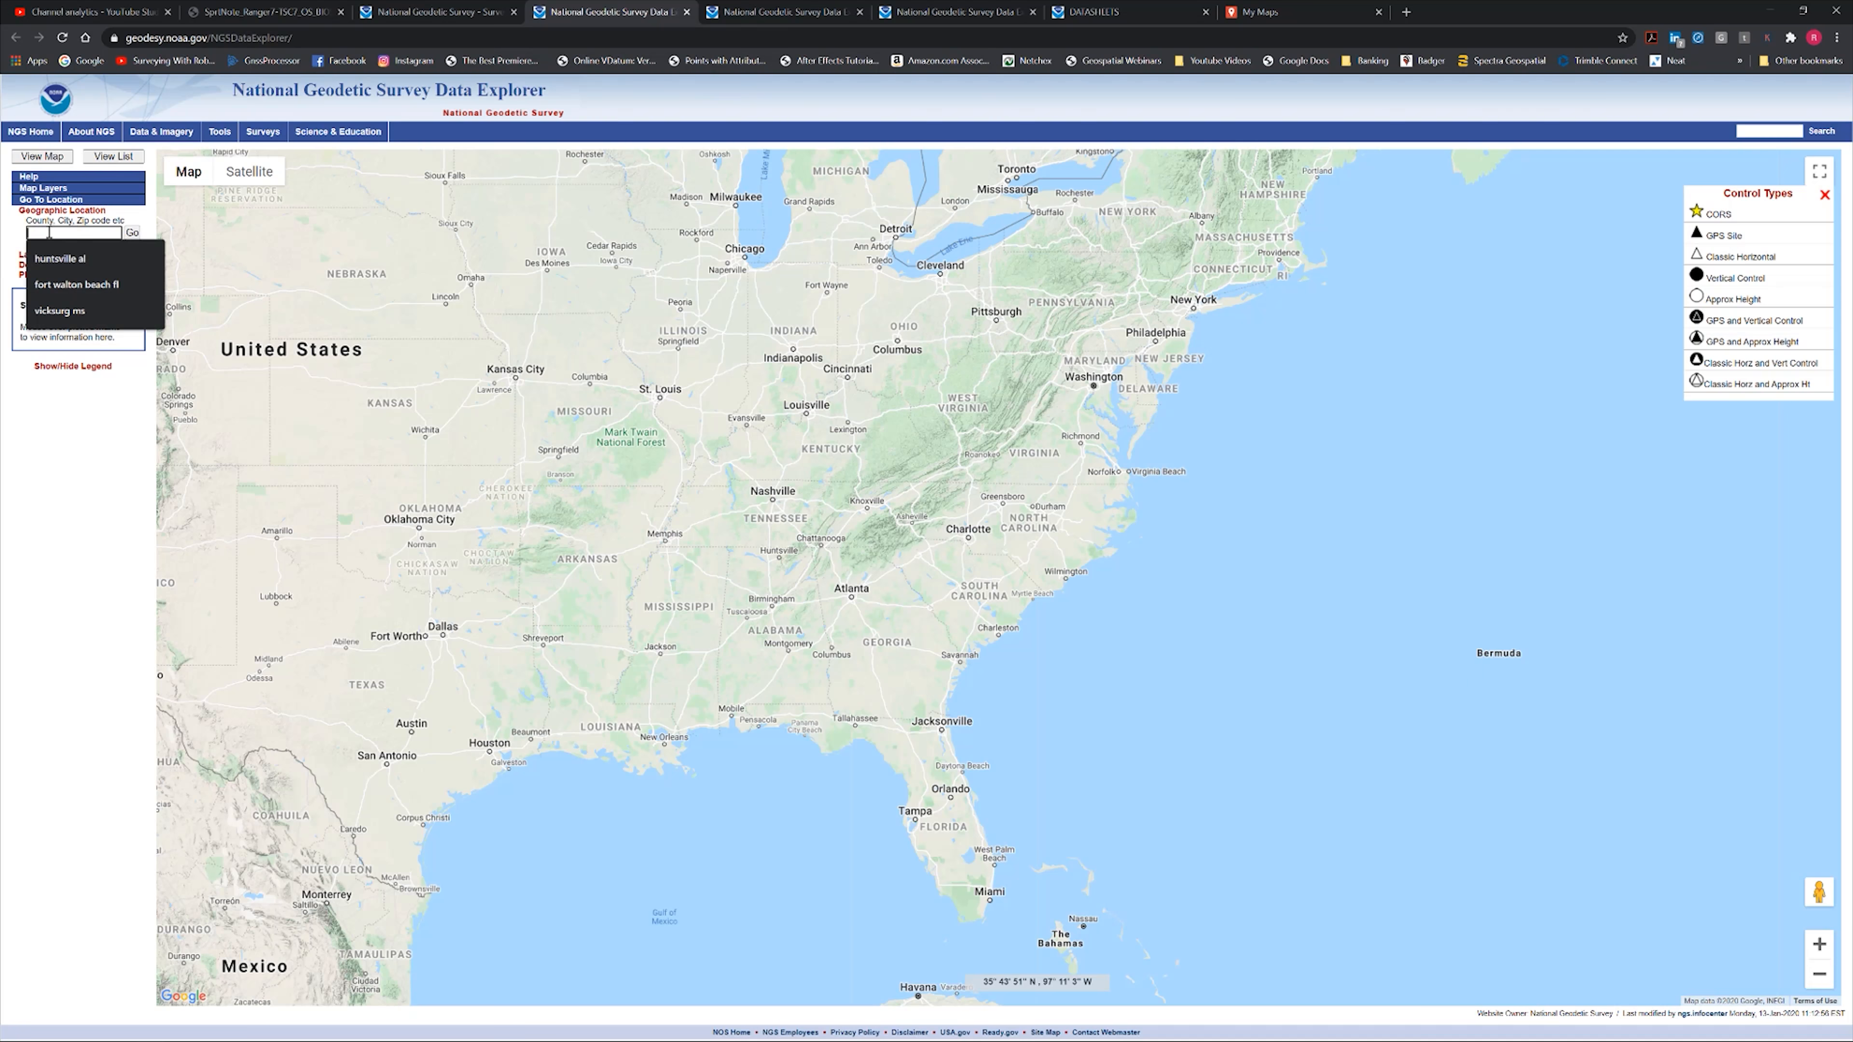
left_click(60, 260)
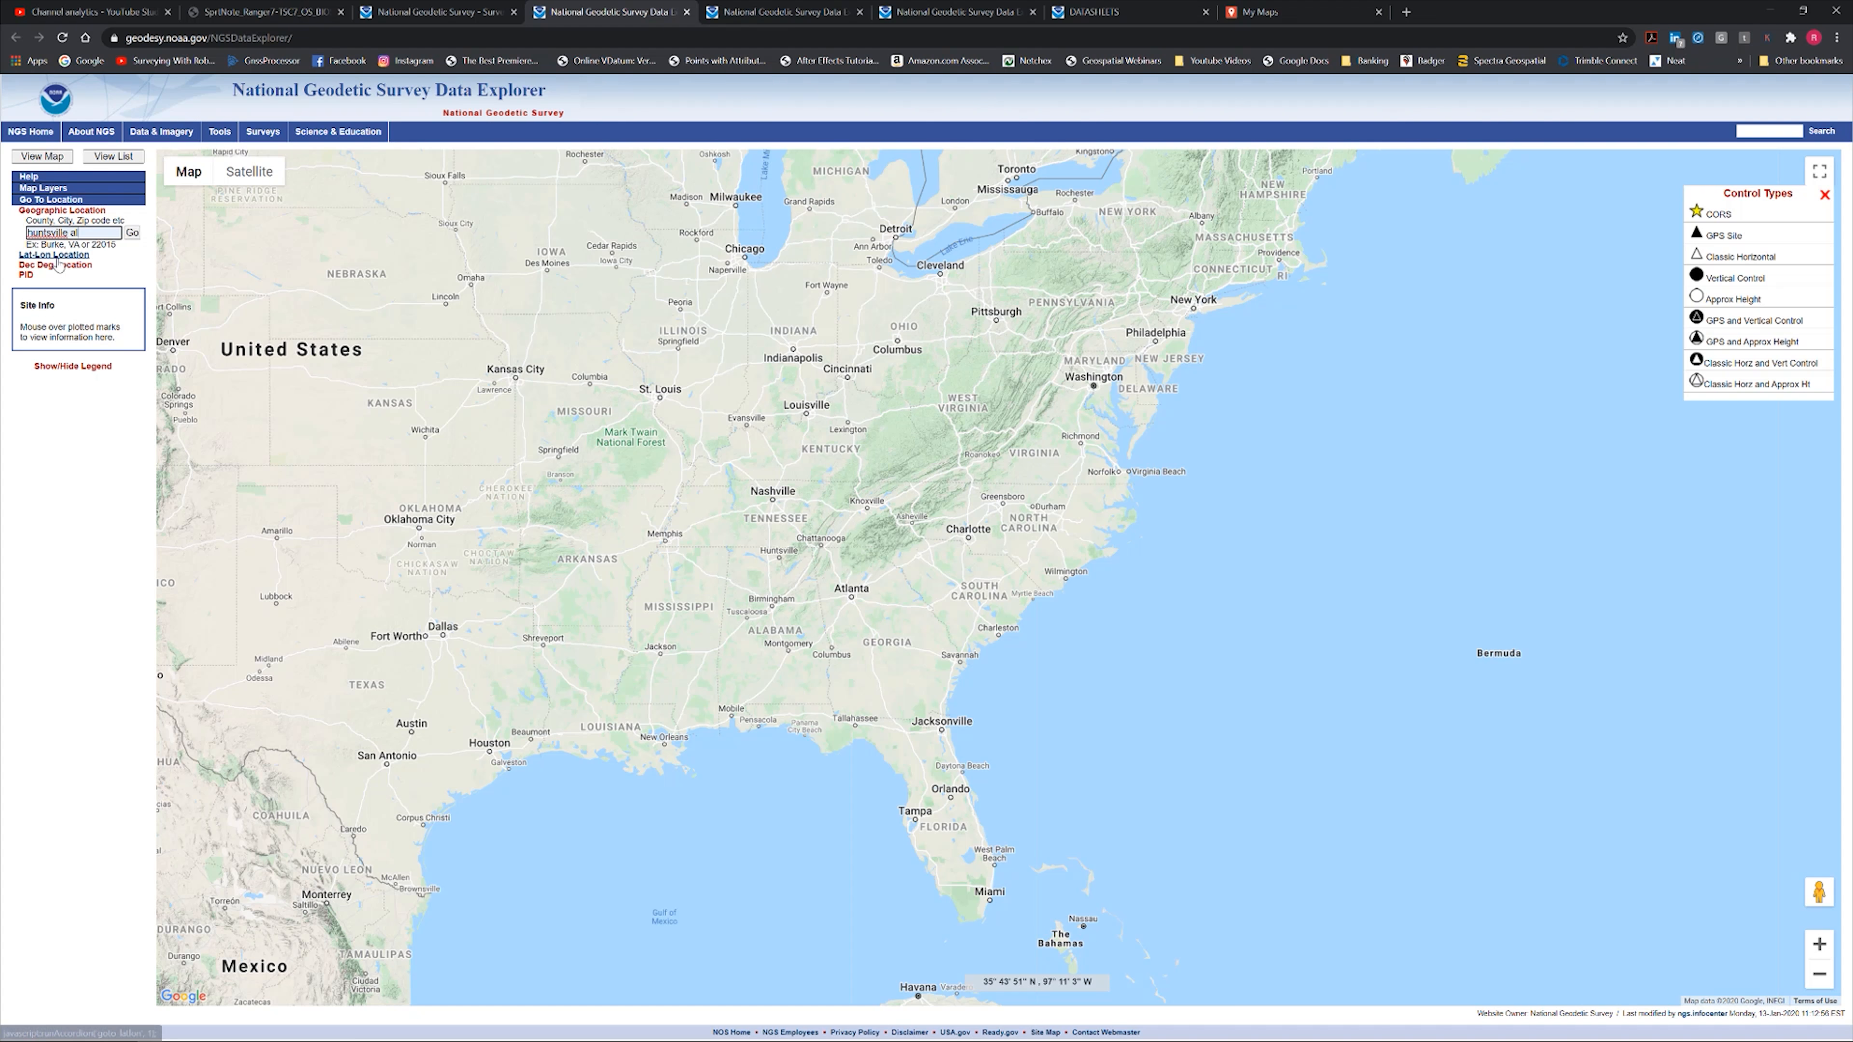
left_click(131, 233)
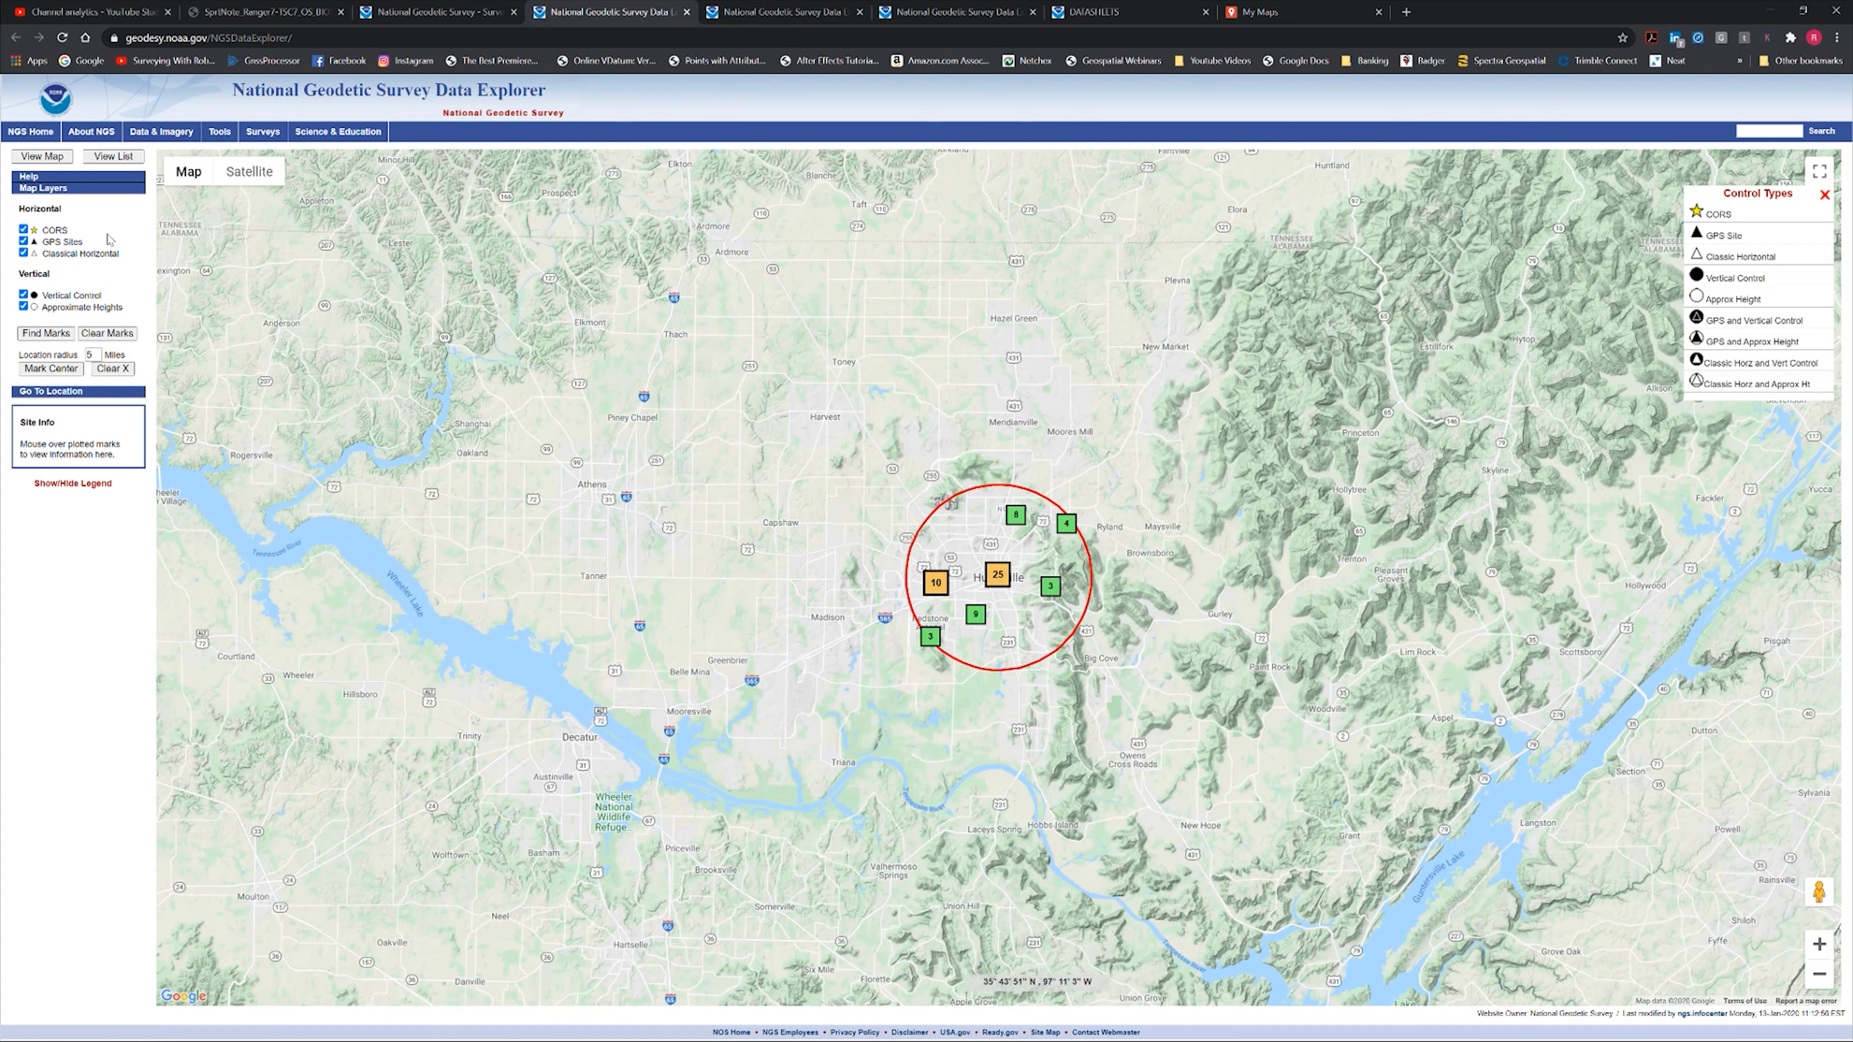
Step: Set the location radius to 20 miles and limit the map layers to GPS Sites and Vertical Control
left_click_drag(101, 353, 79, 357)
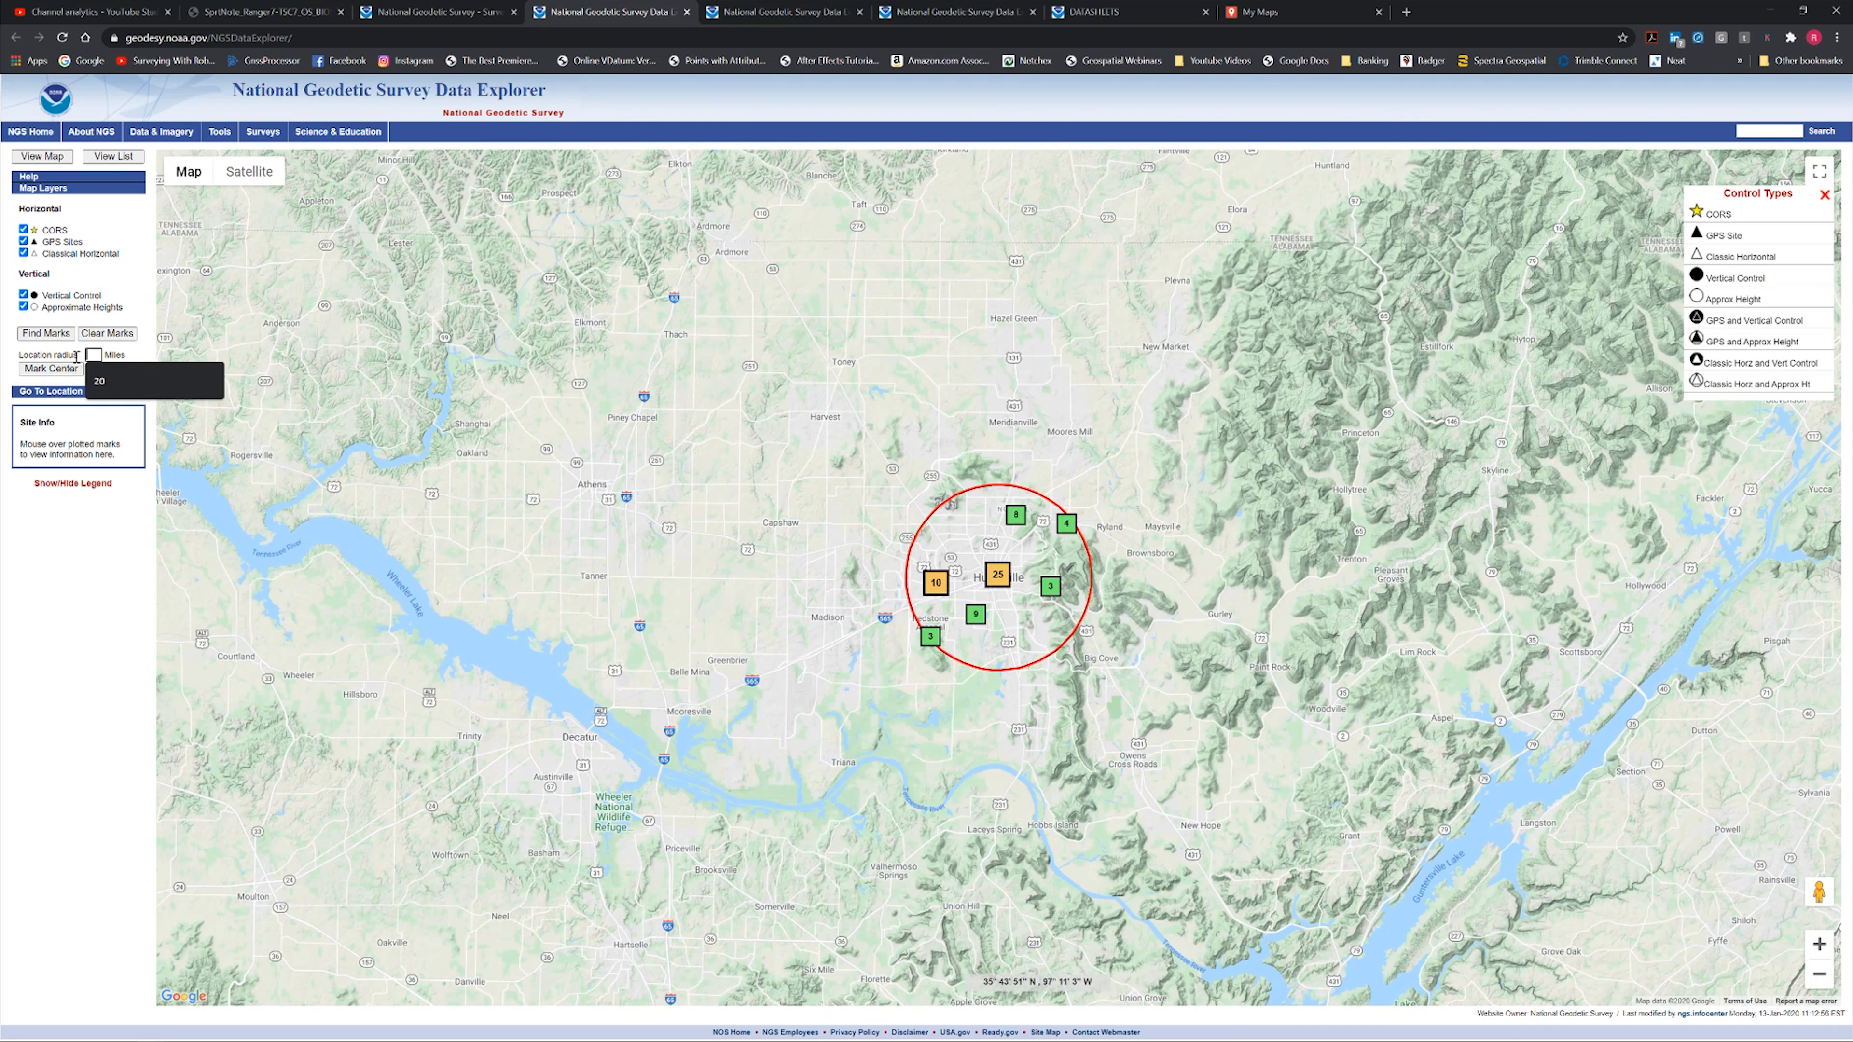
left_click(102, 384)
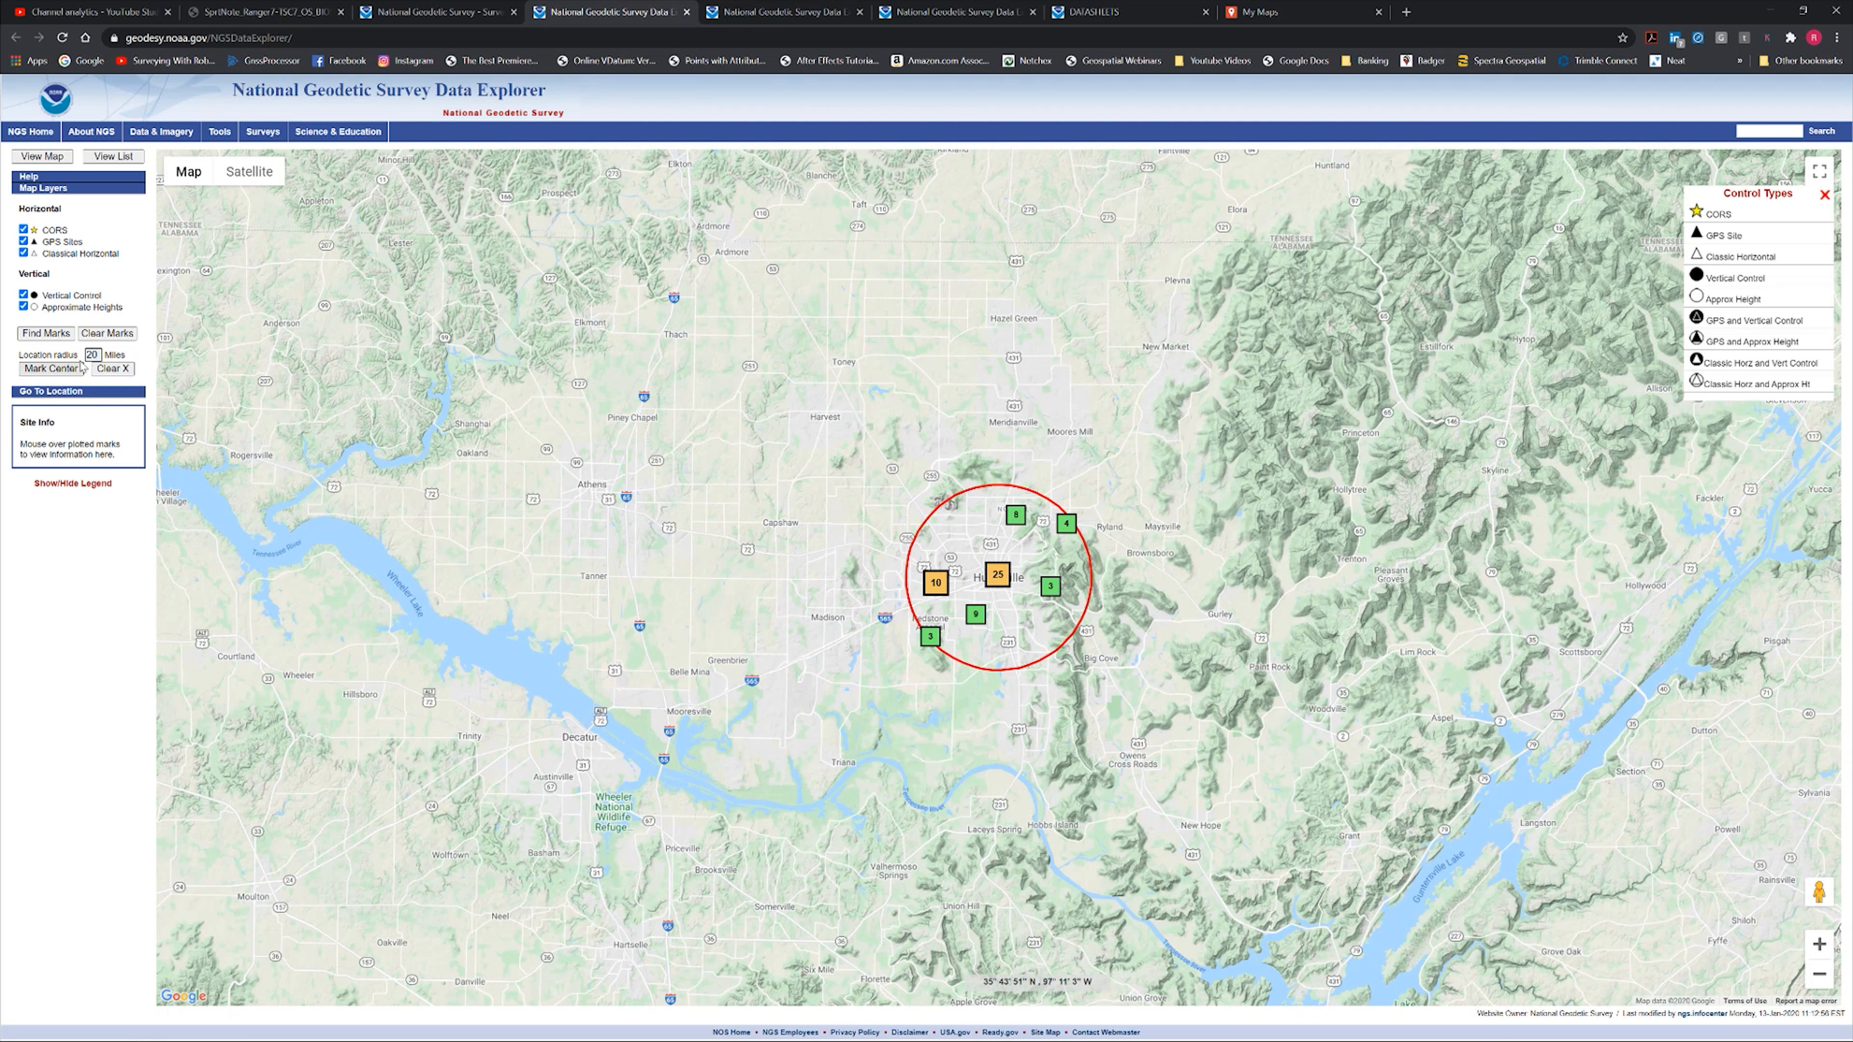
left_click(24, 229)
Step: Examine the control marks around Huntsville and view the details of mark HUNTSVILLE 2 (EF1749) near Mike Ct NW
scroll(1079, 661, "up", 2)
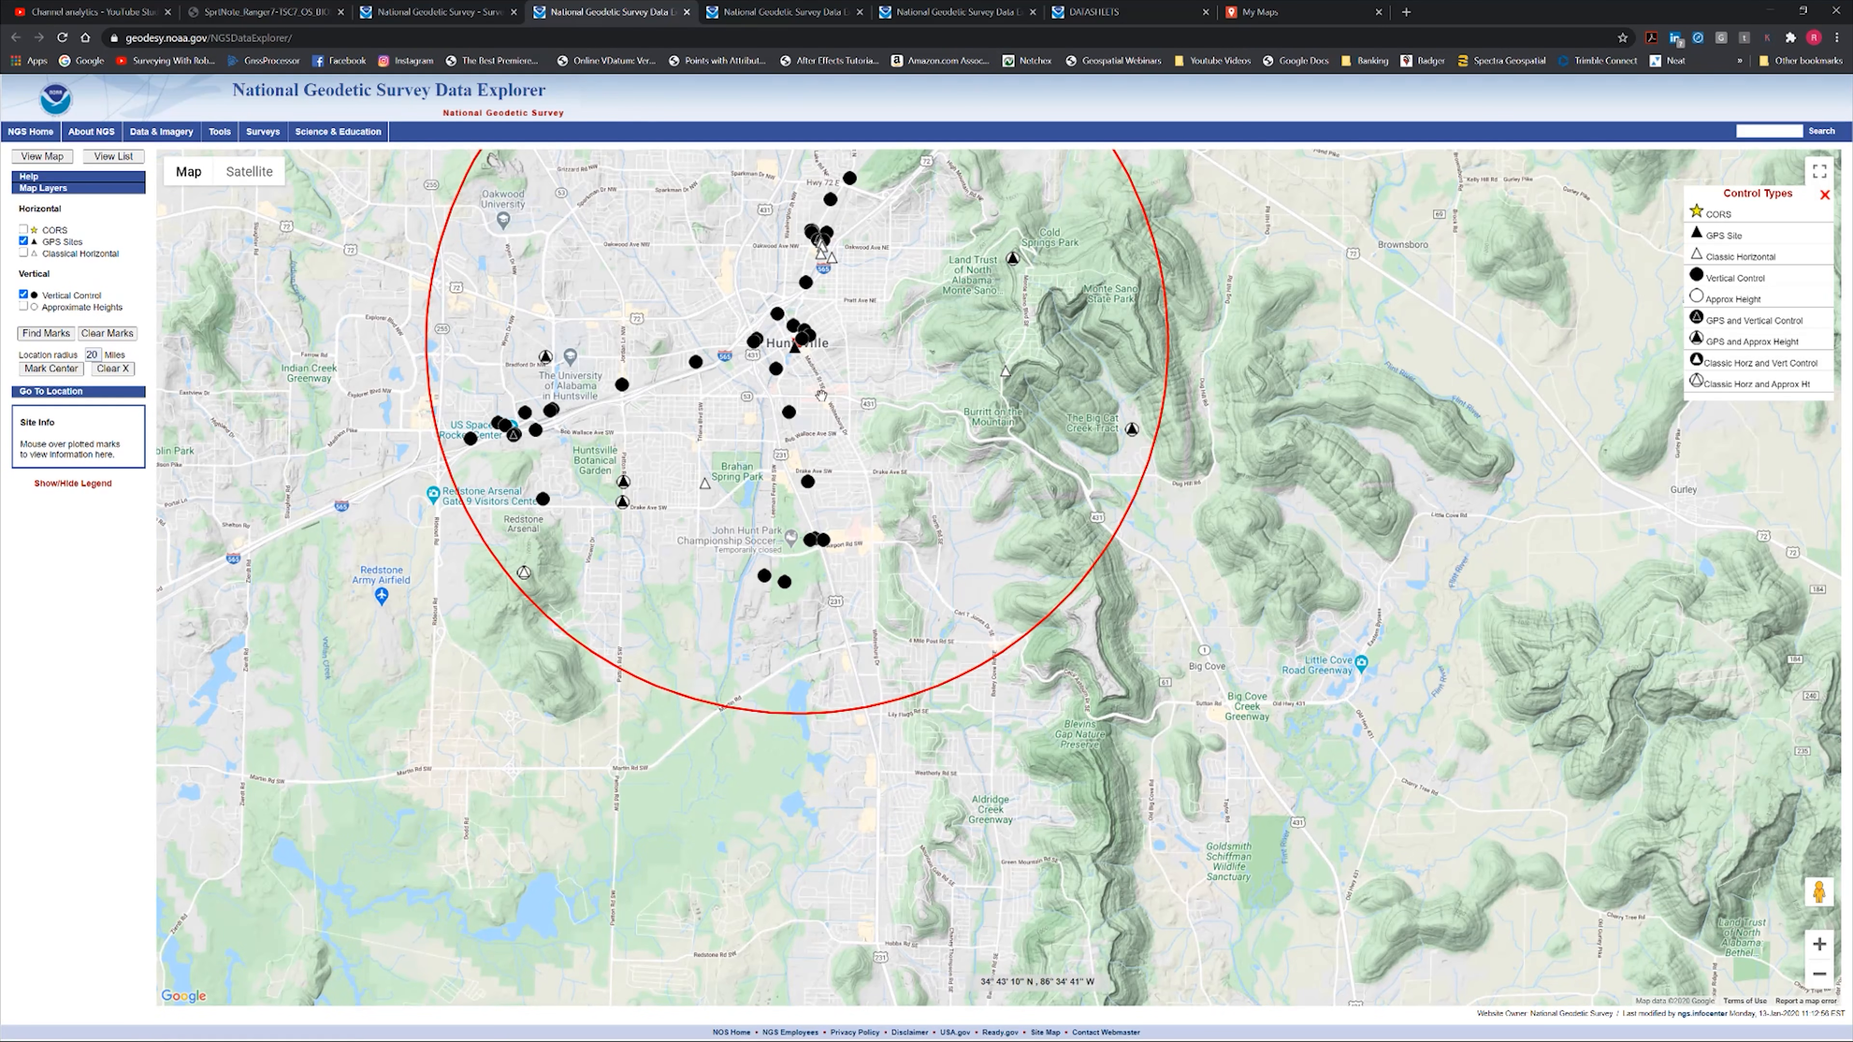
left_click_drag(805, 403, 796, 498)
scroll(788, 377, "up", 1)
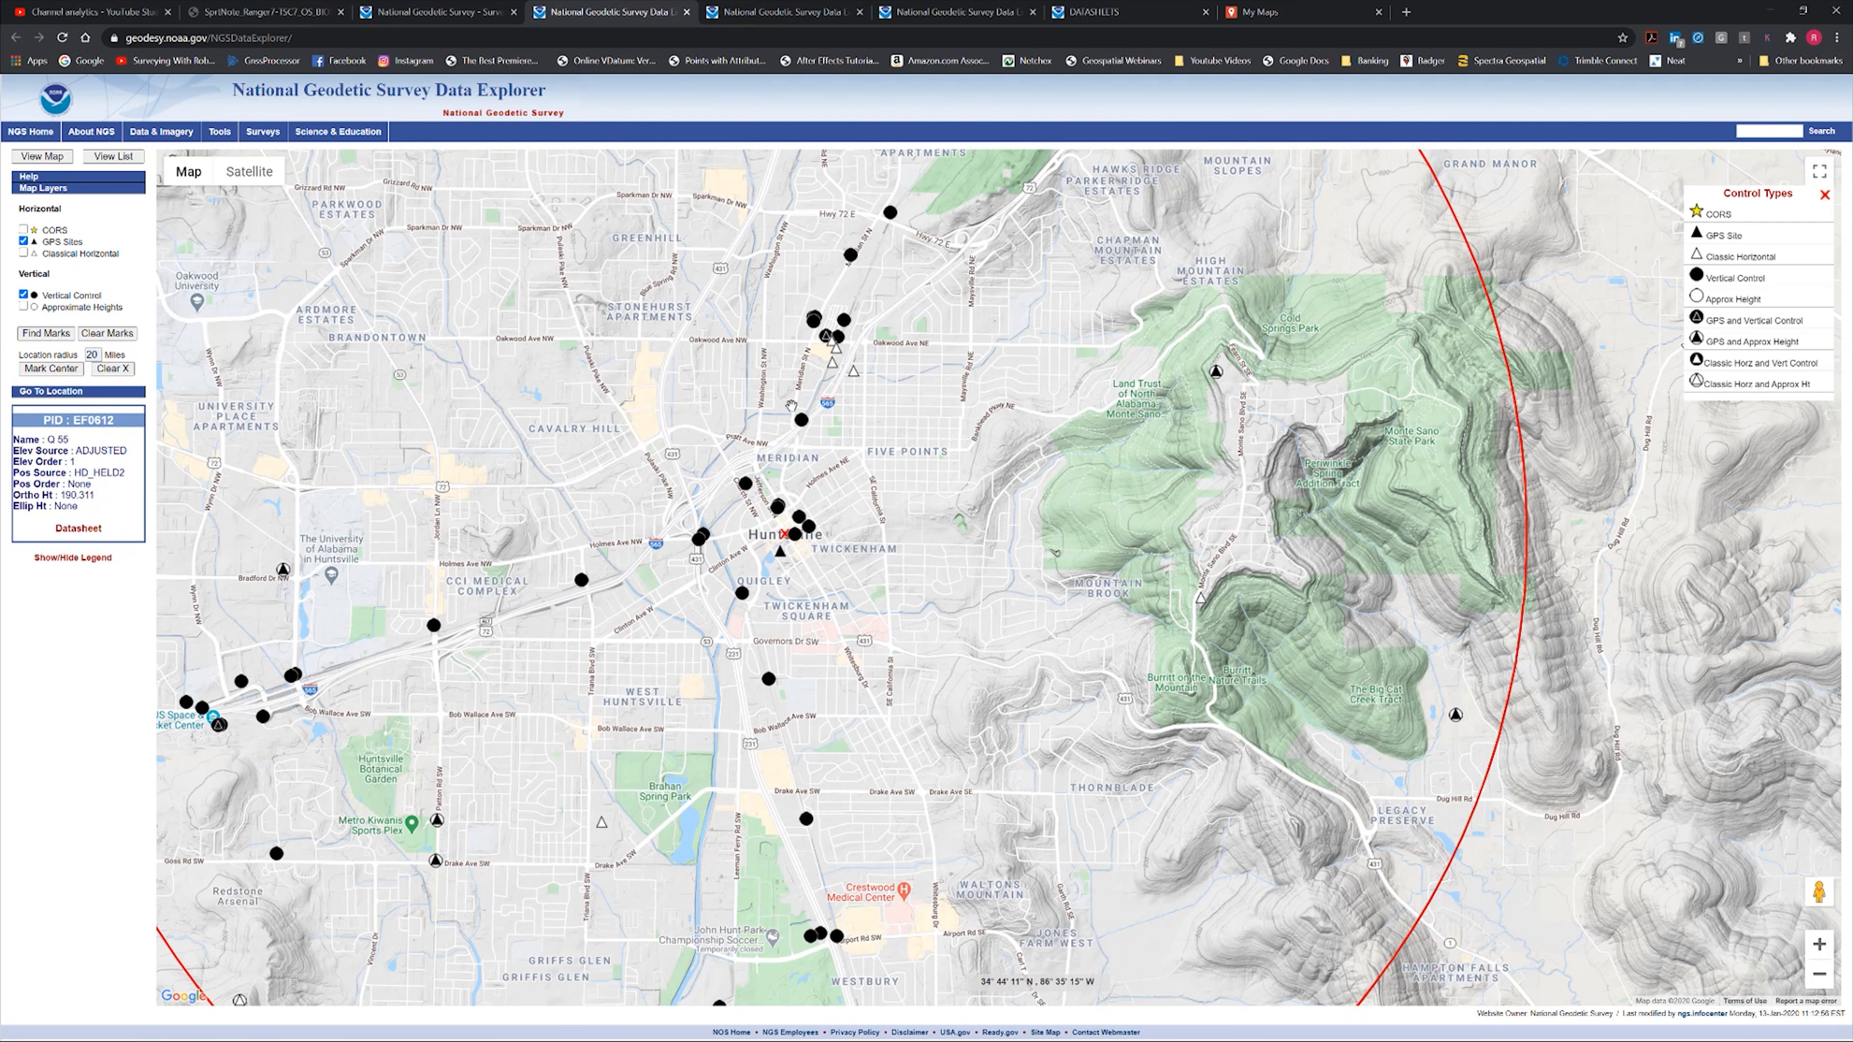
scroll(791, 405, "up", 1)
left_click_drag(924, 552, 1207, 665)
left_click_drag(817, 495, 505, 588)
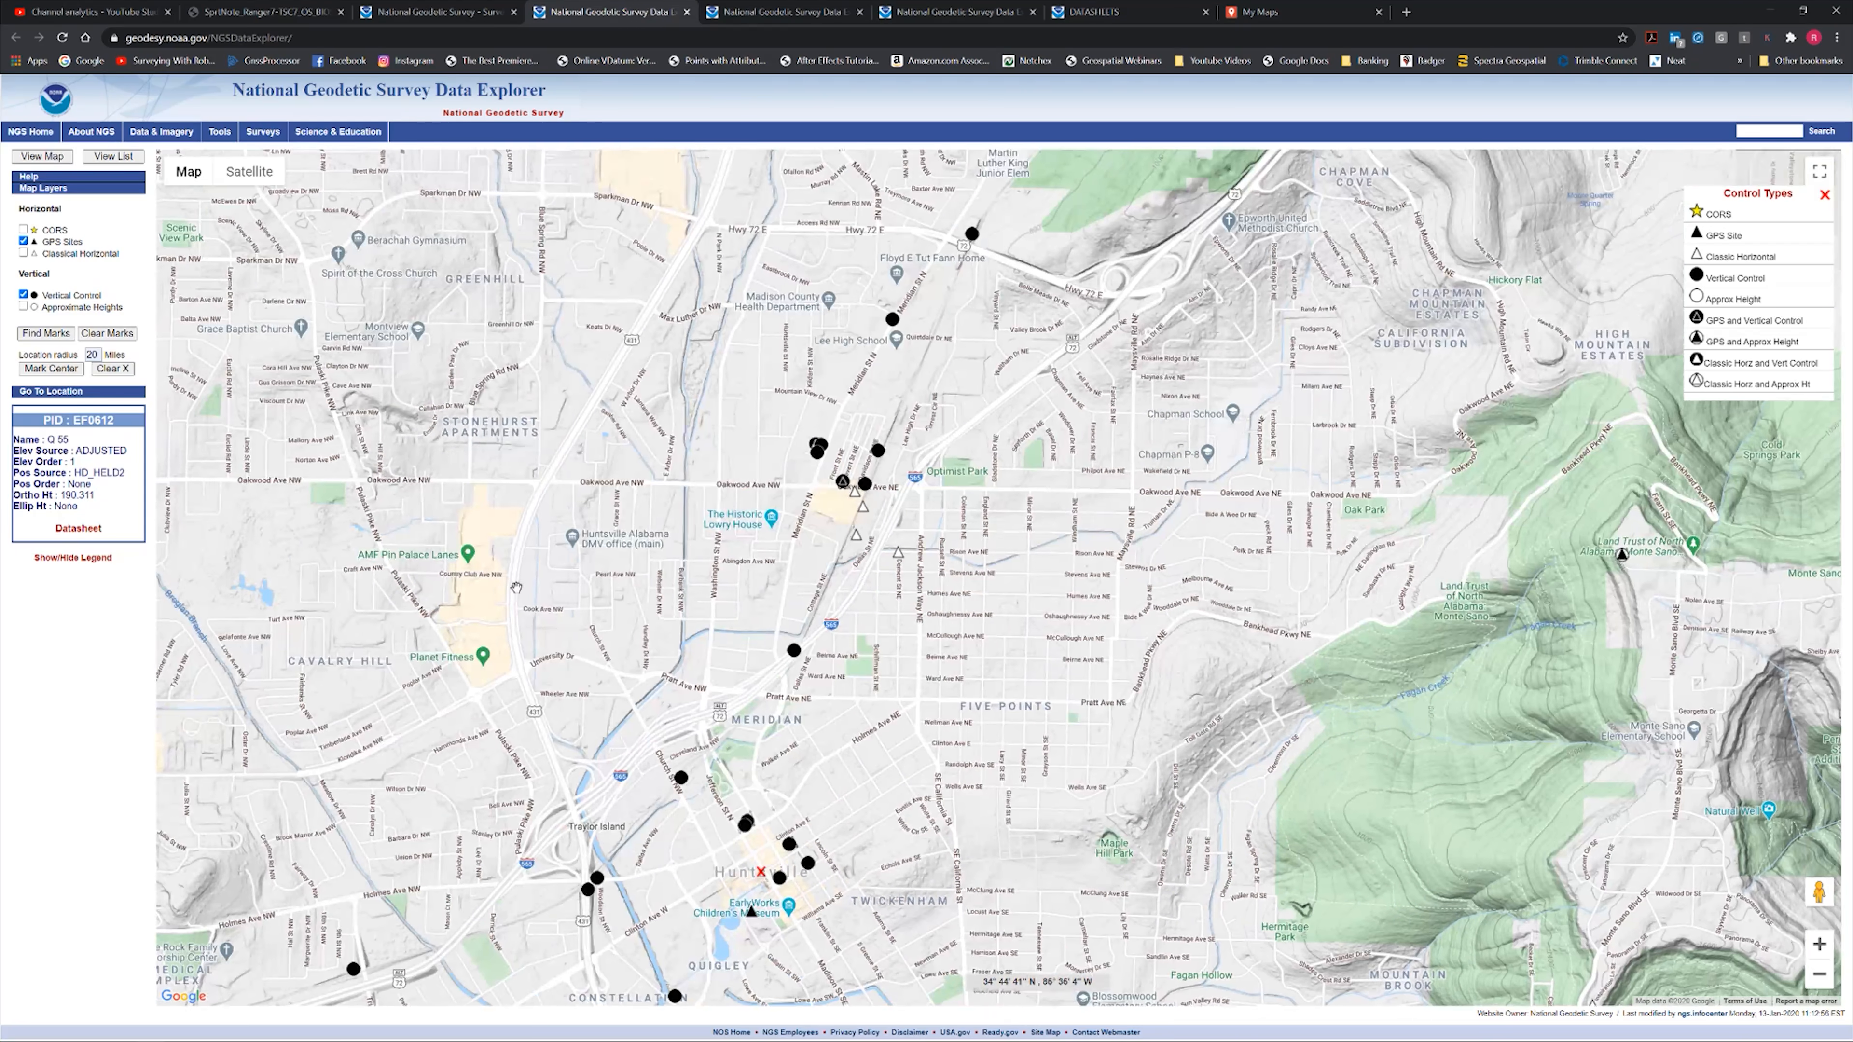
left_click_drag(846, 444, 777, 512)
scroll(728, 521, "up", 1)
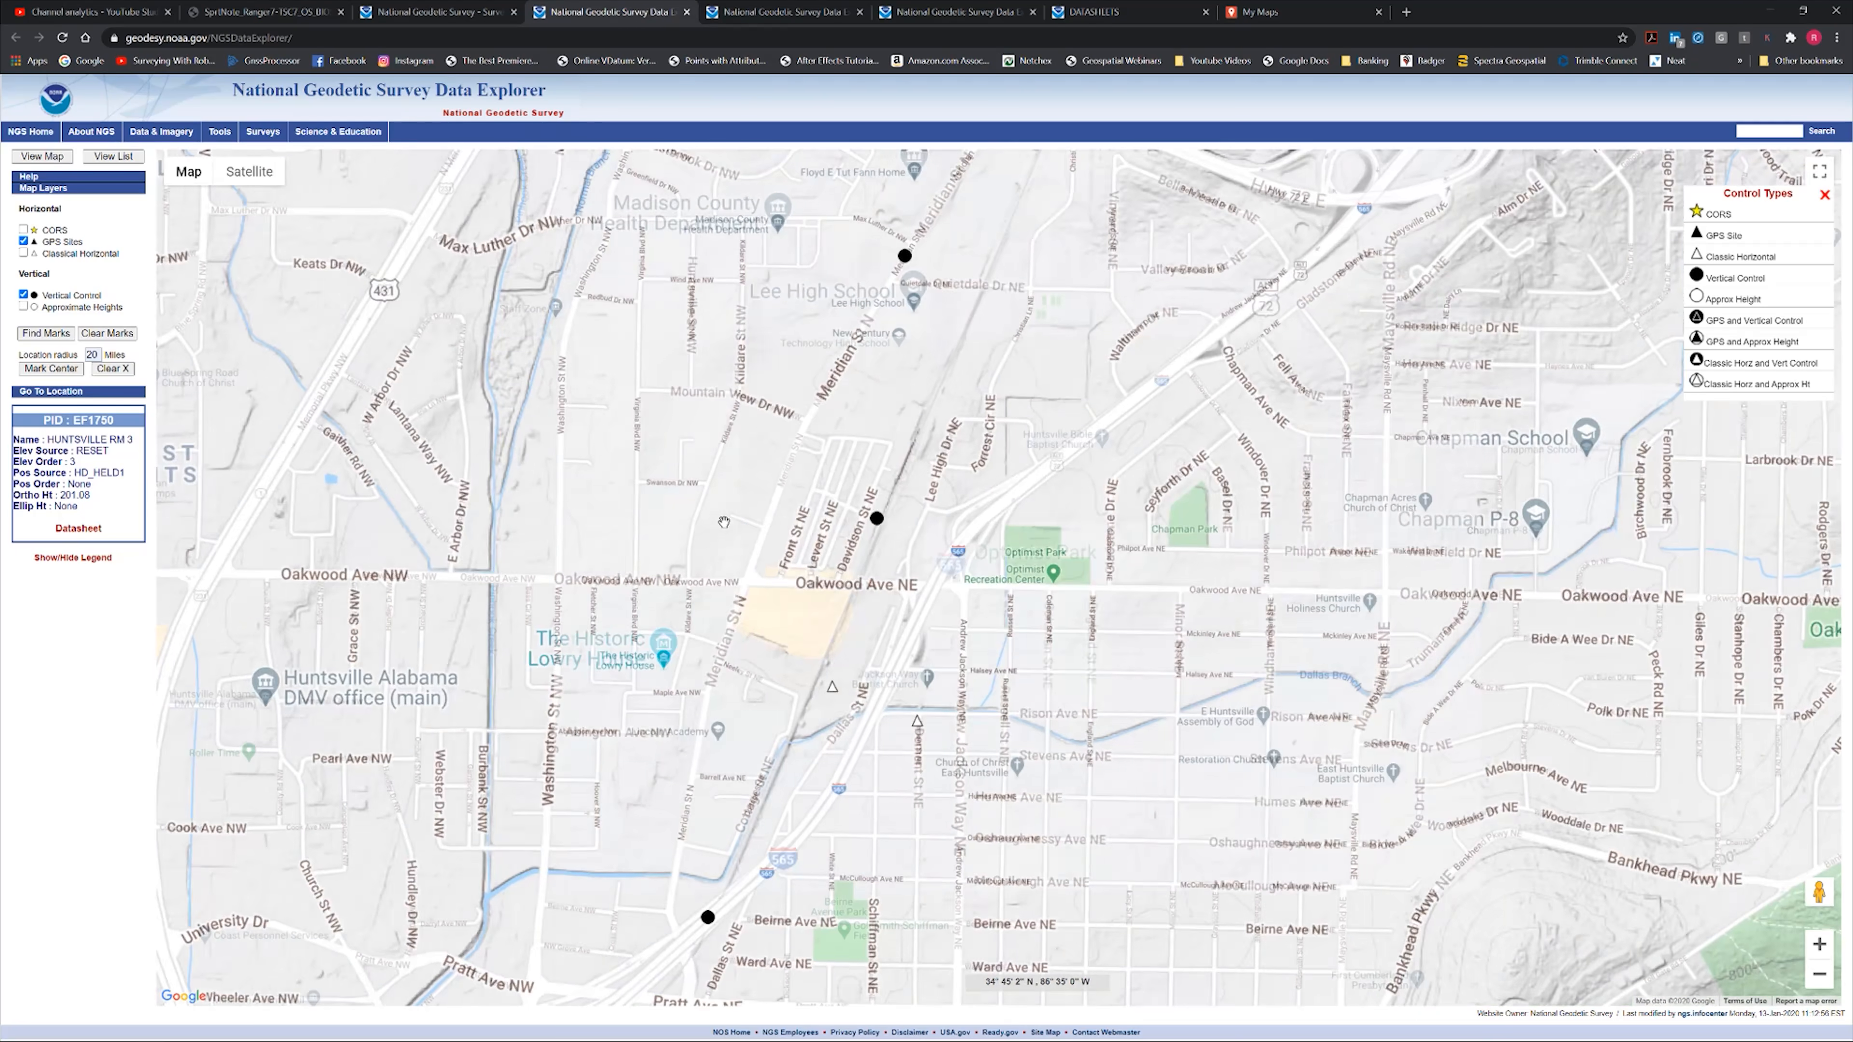
scroll(753, 514, "up", 2)
scroll(754, 514, "up", 1)
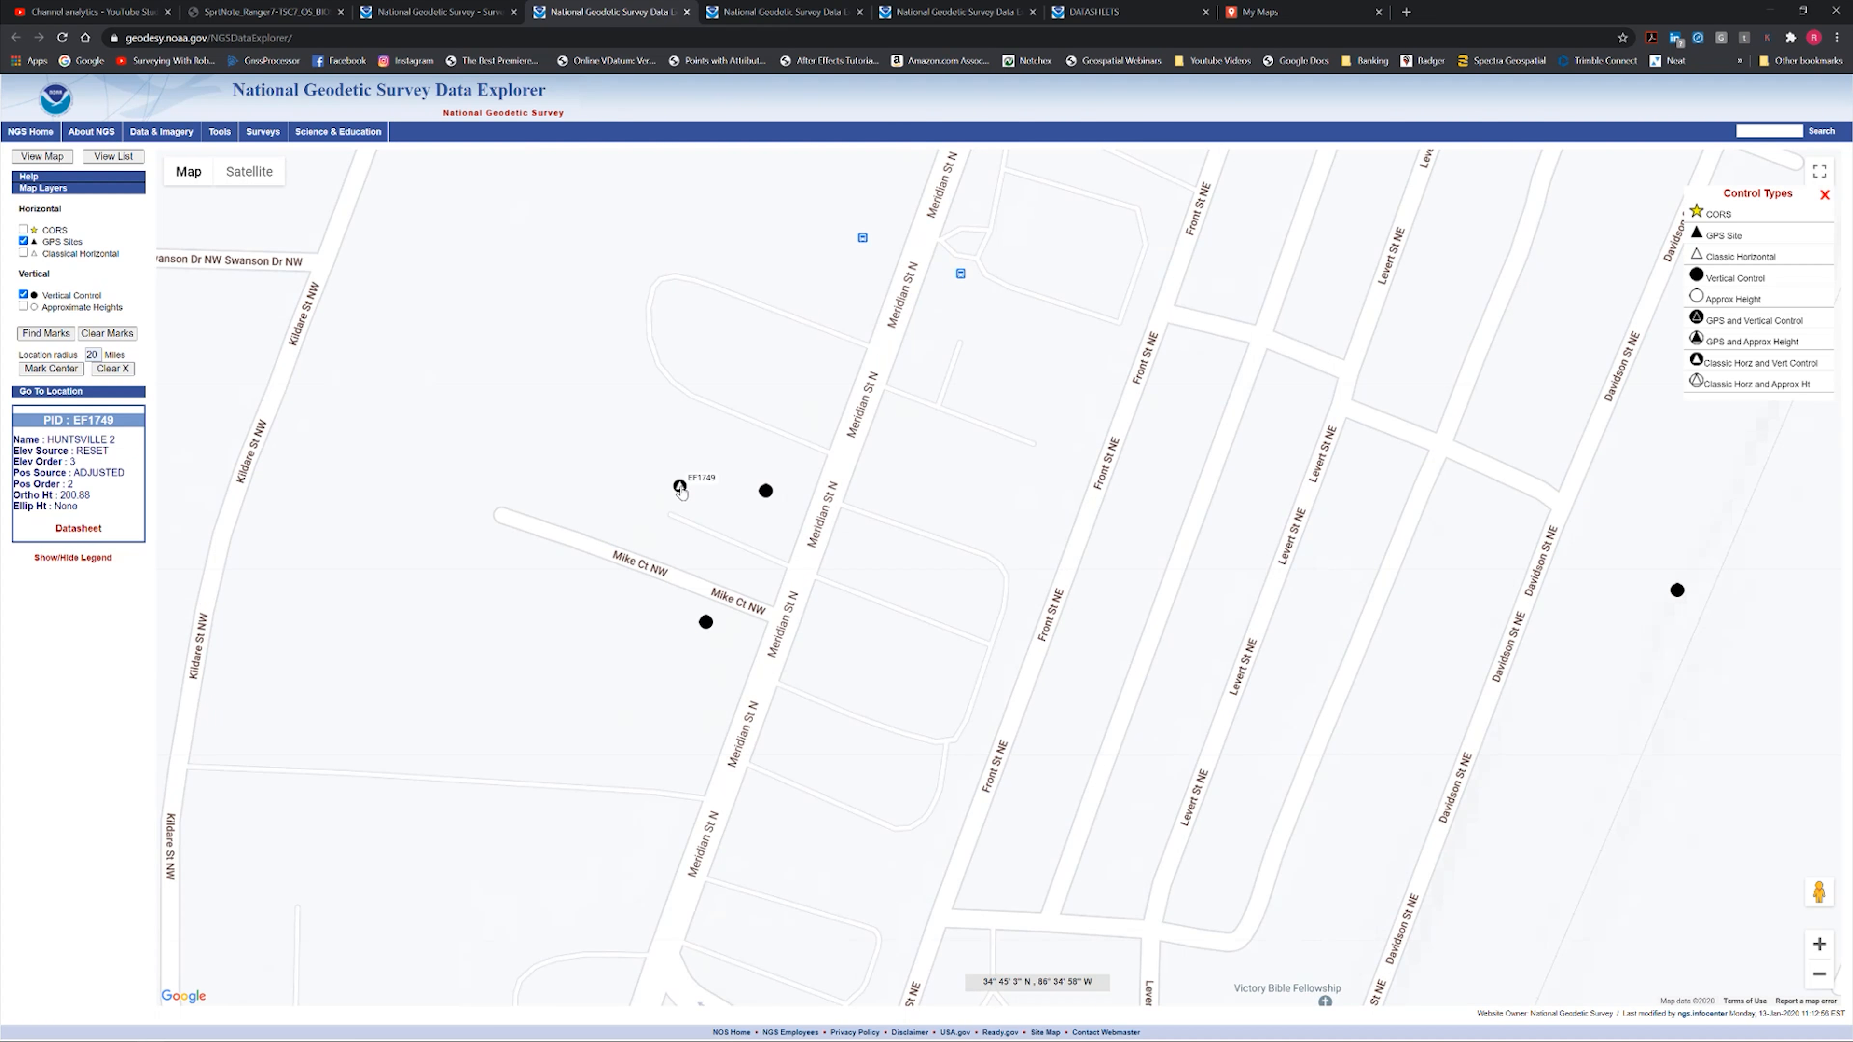
left_click(681, 488)
scroll(790, 601, "down", 1)
scroll(807, 504, "down", 2)
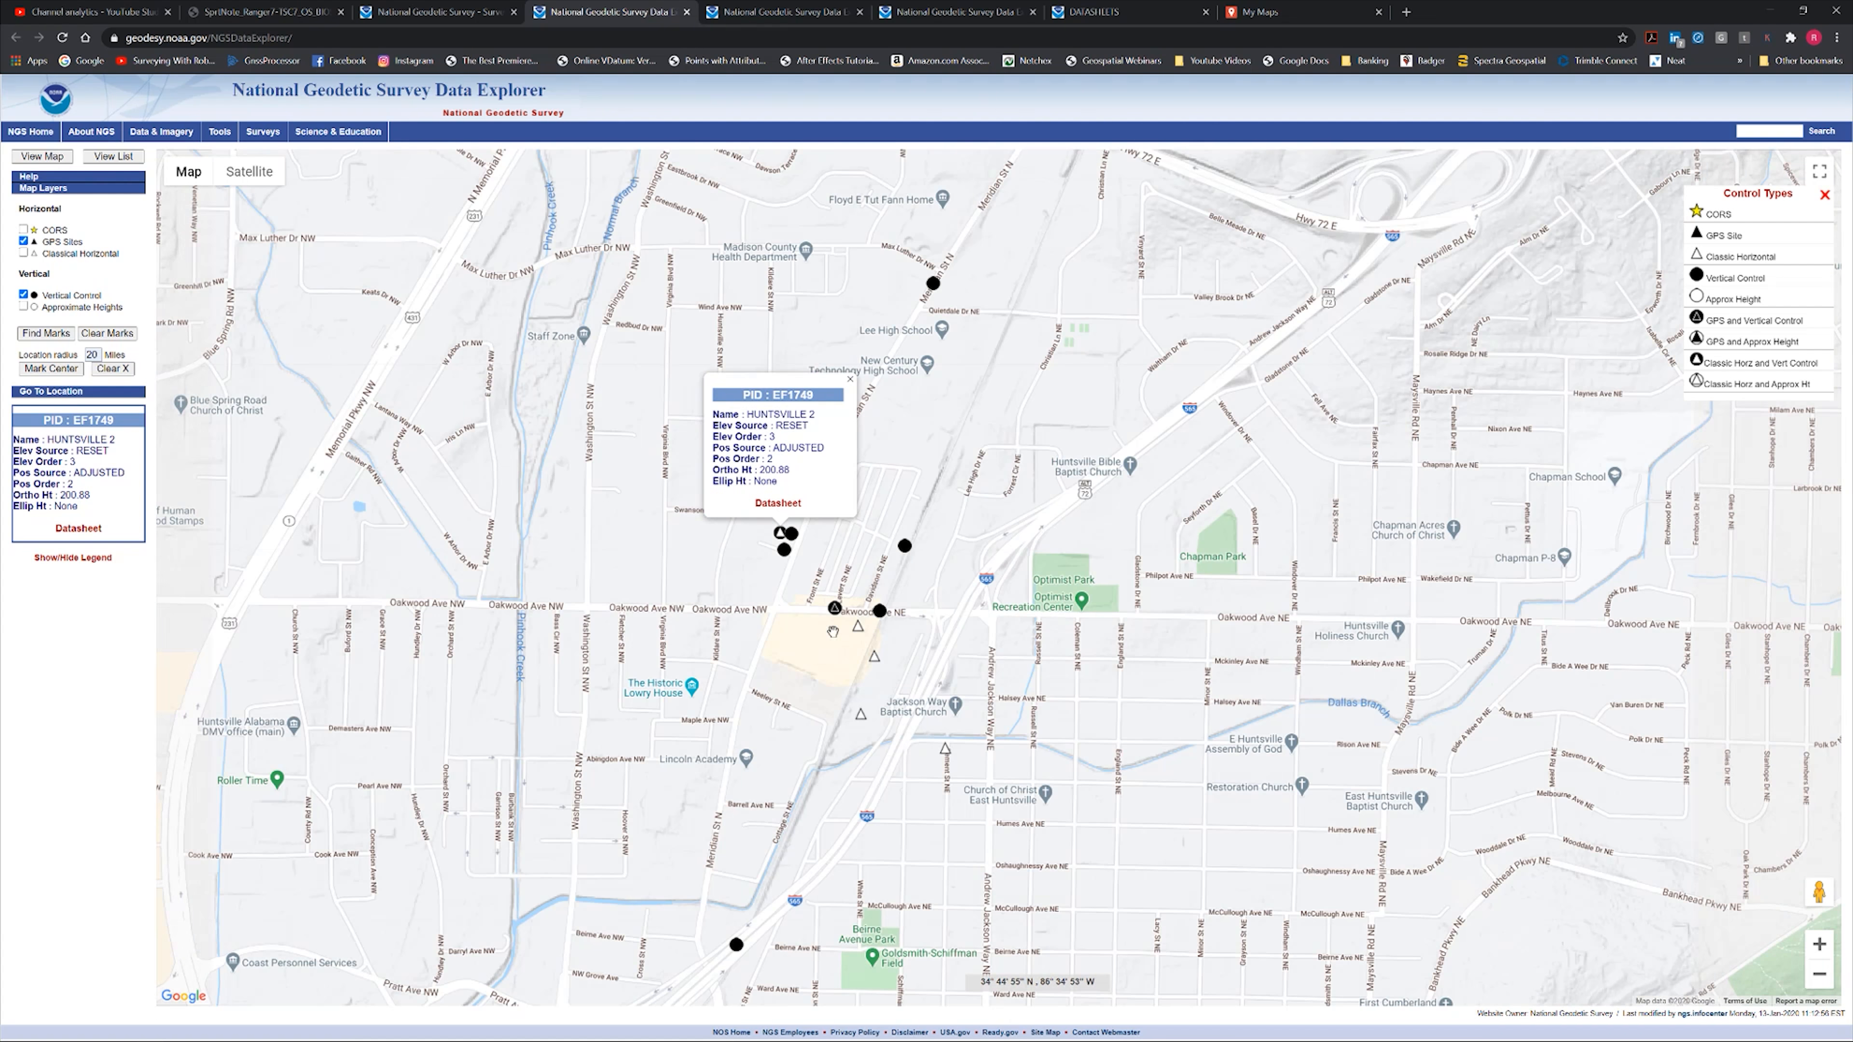
Step: In the other open Data Explorer map, inspect mark C 475 (EF1291) near Chase Rd NE and Councill Blvd and open its datasheet
left_click(944, 13)
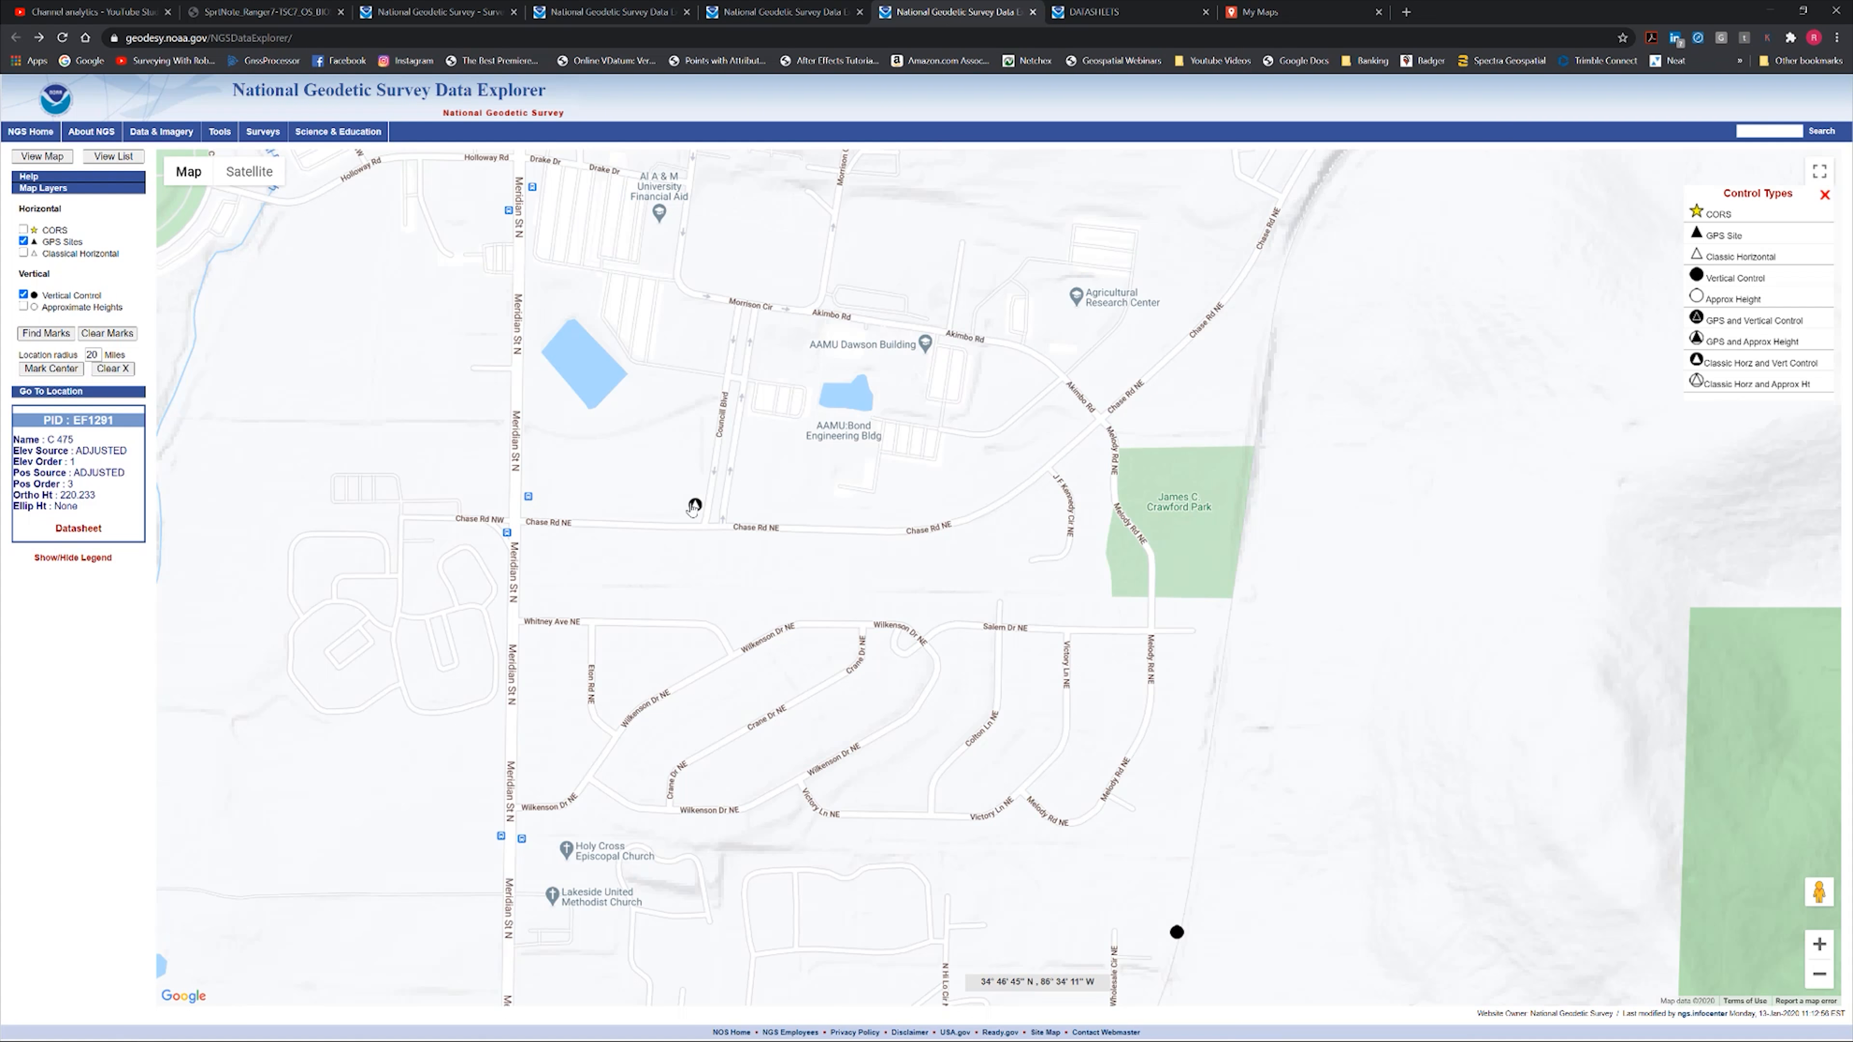
scroll(824, 518, "down", 3)
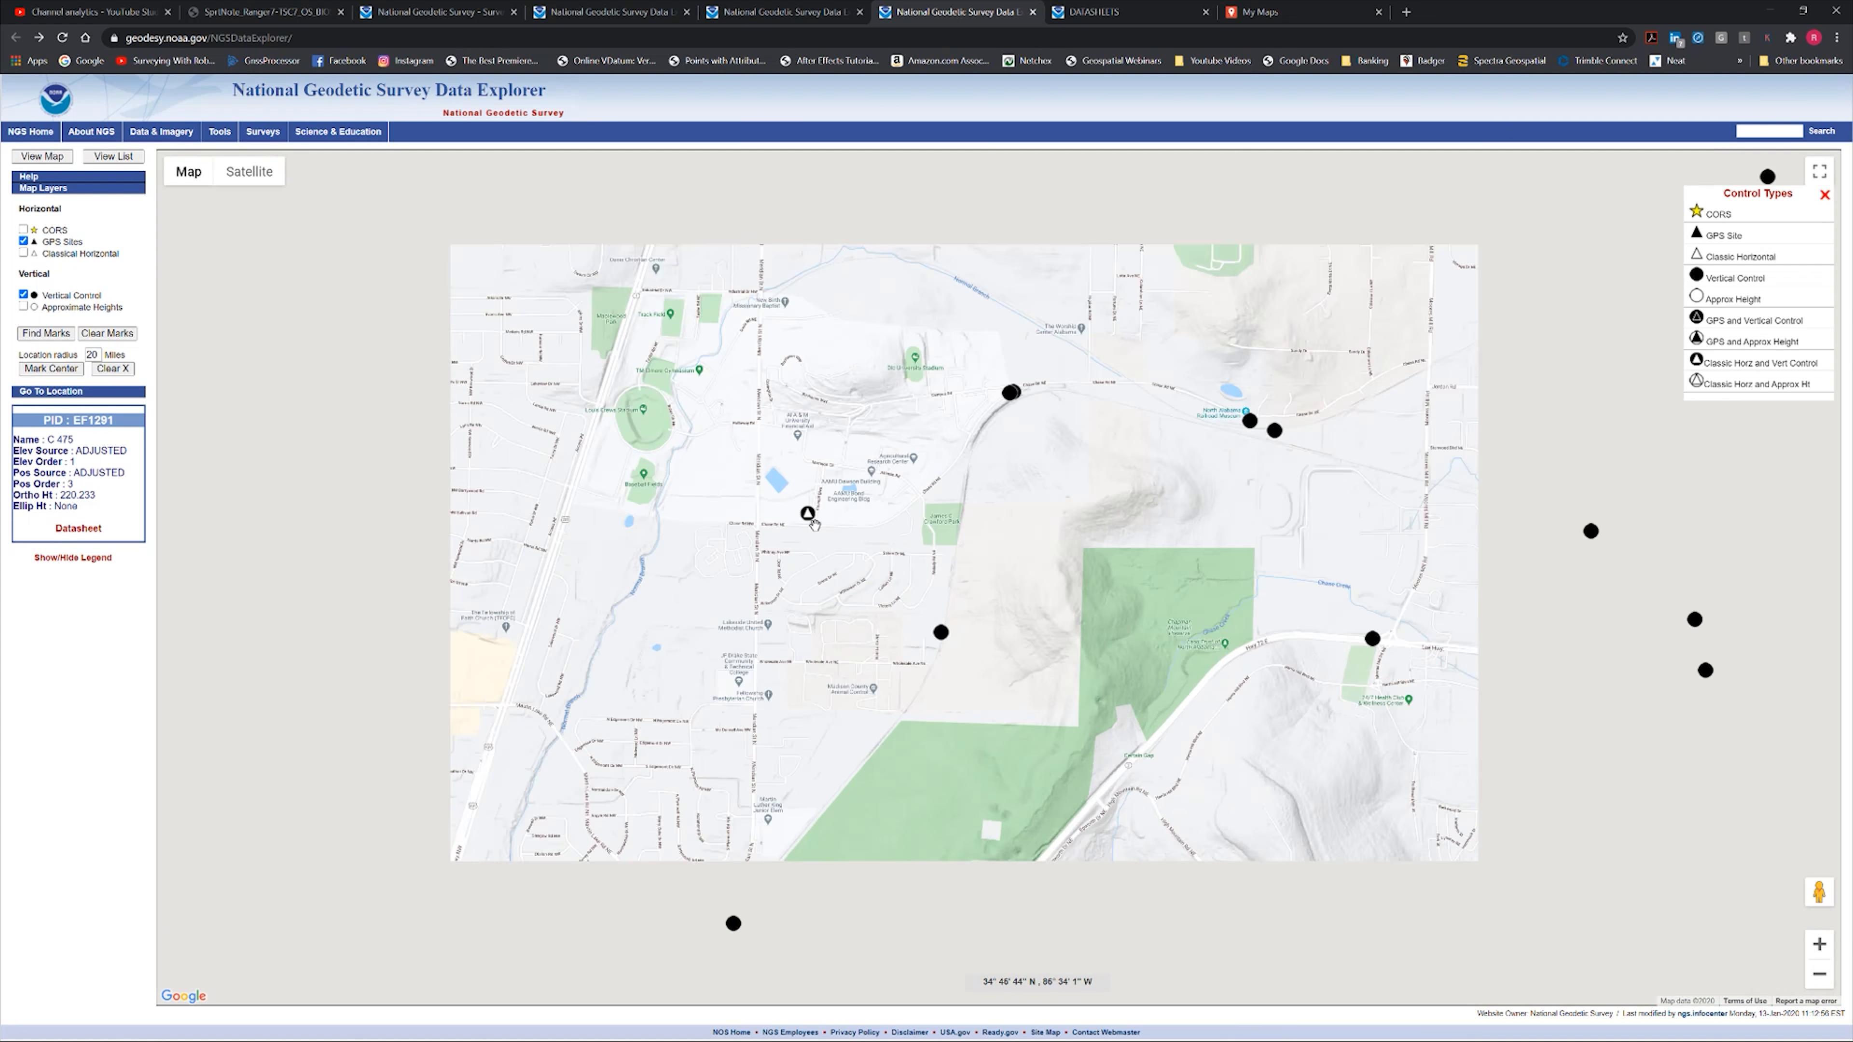
scroll(816, 520, "up", 2)
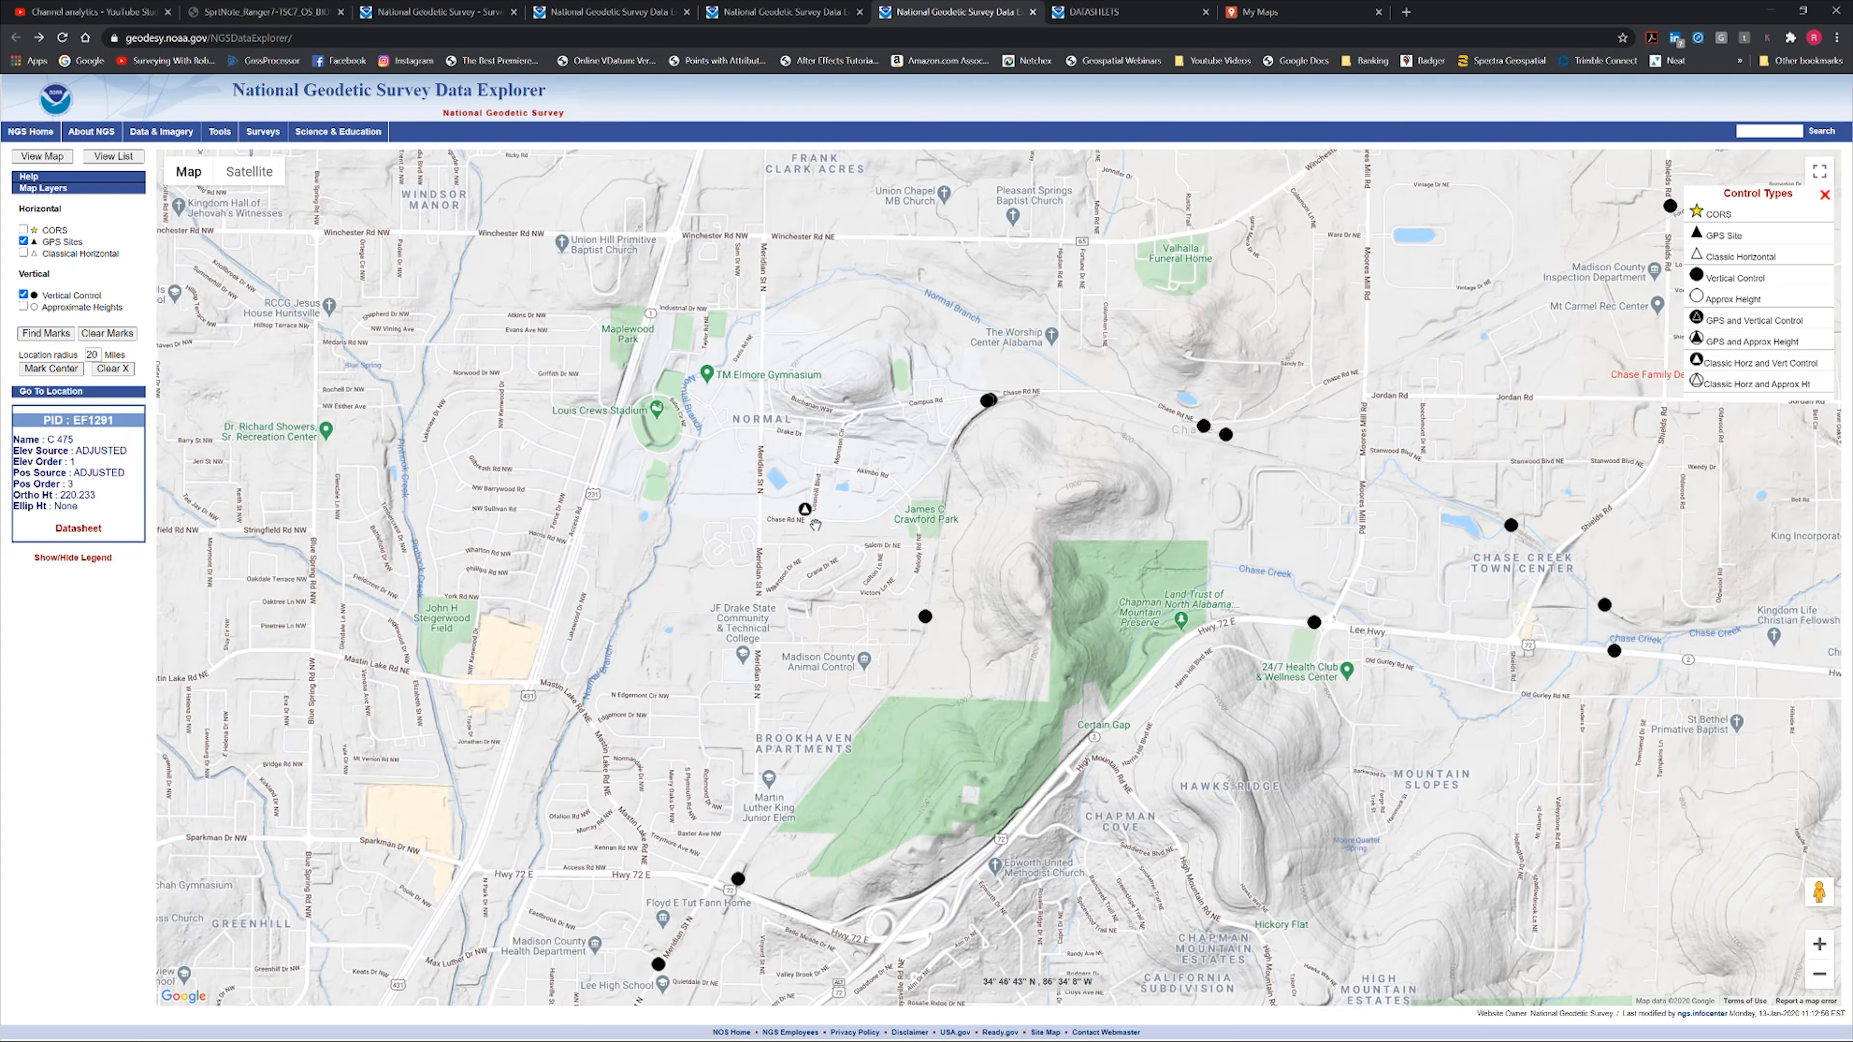
scroll(795, 505, "up", 5)
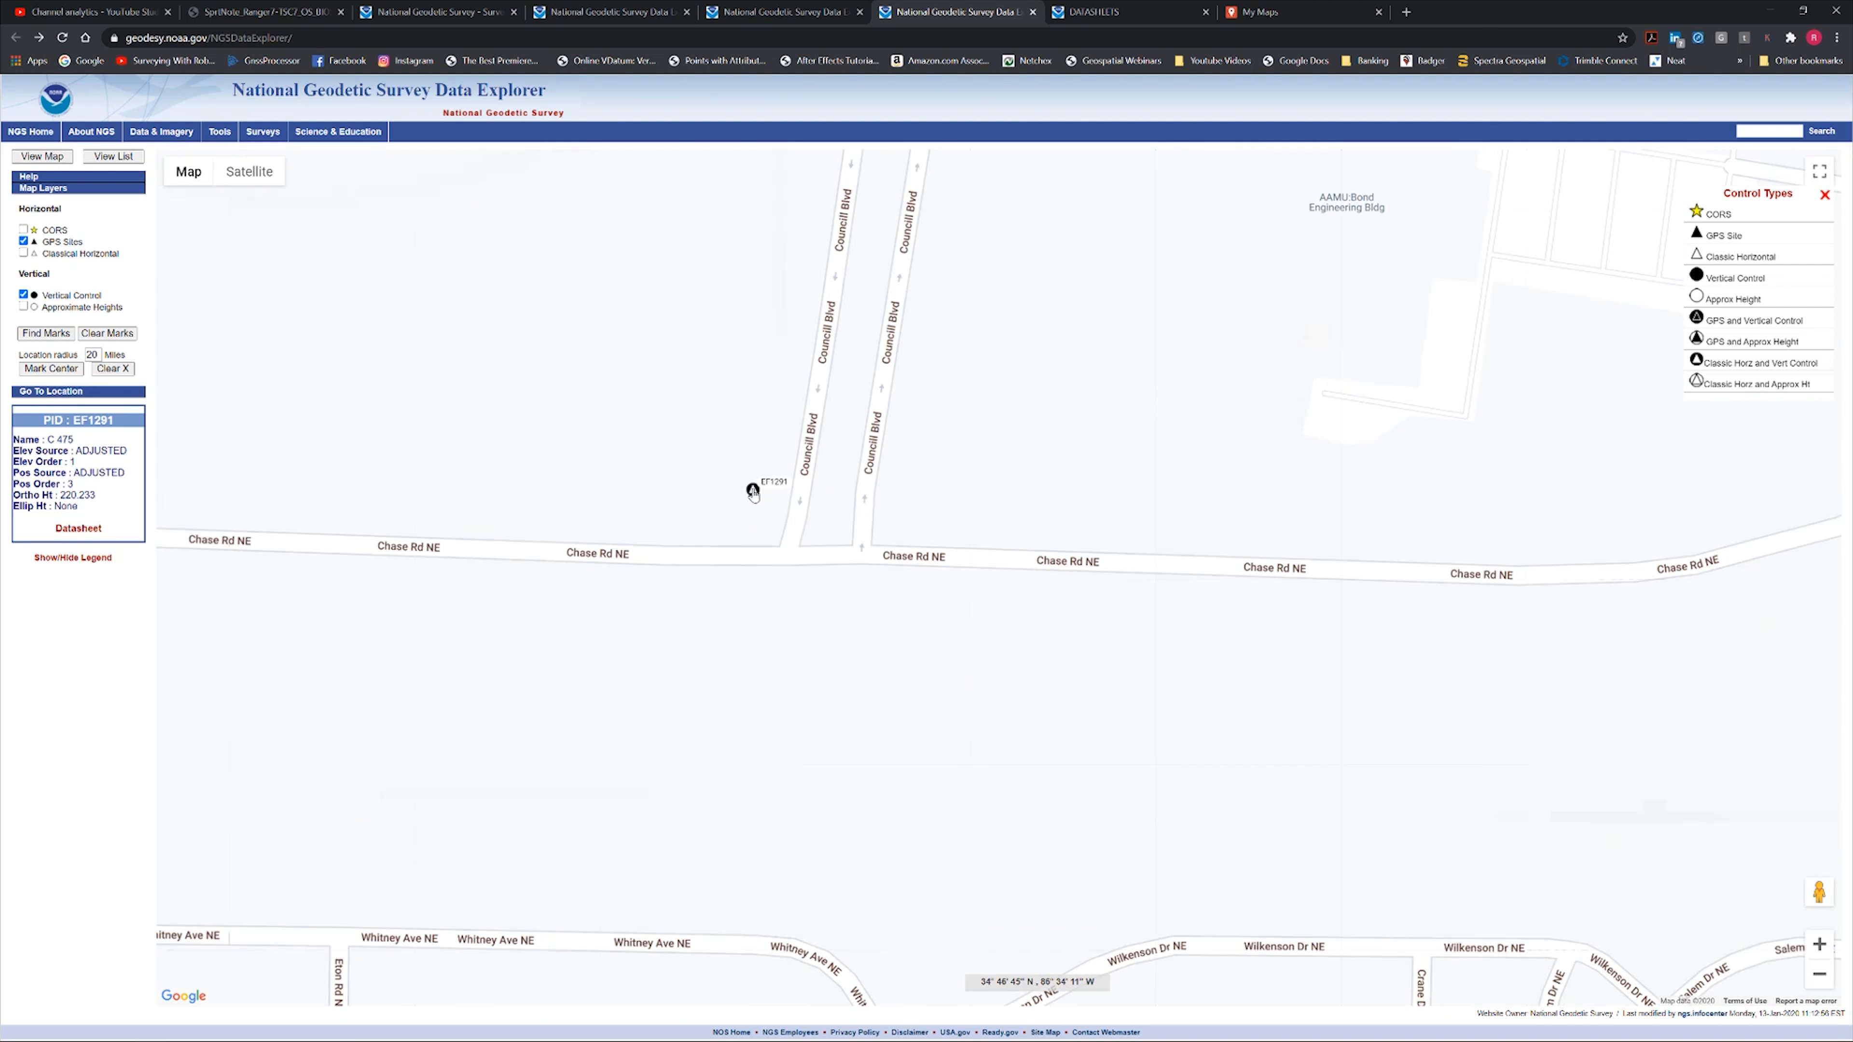
left_click(753, 491)
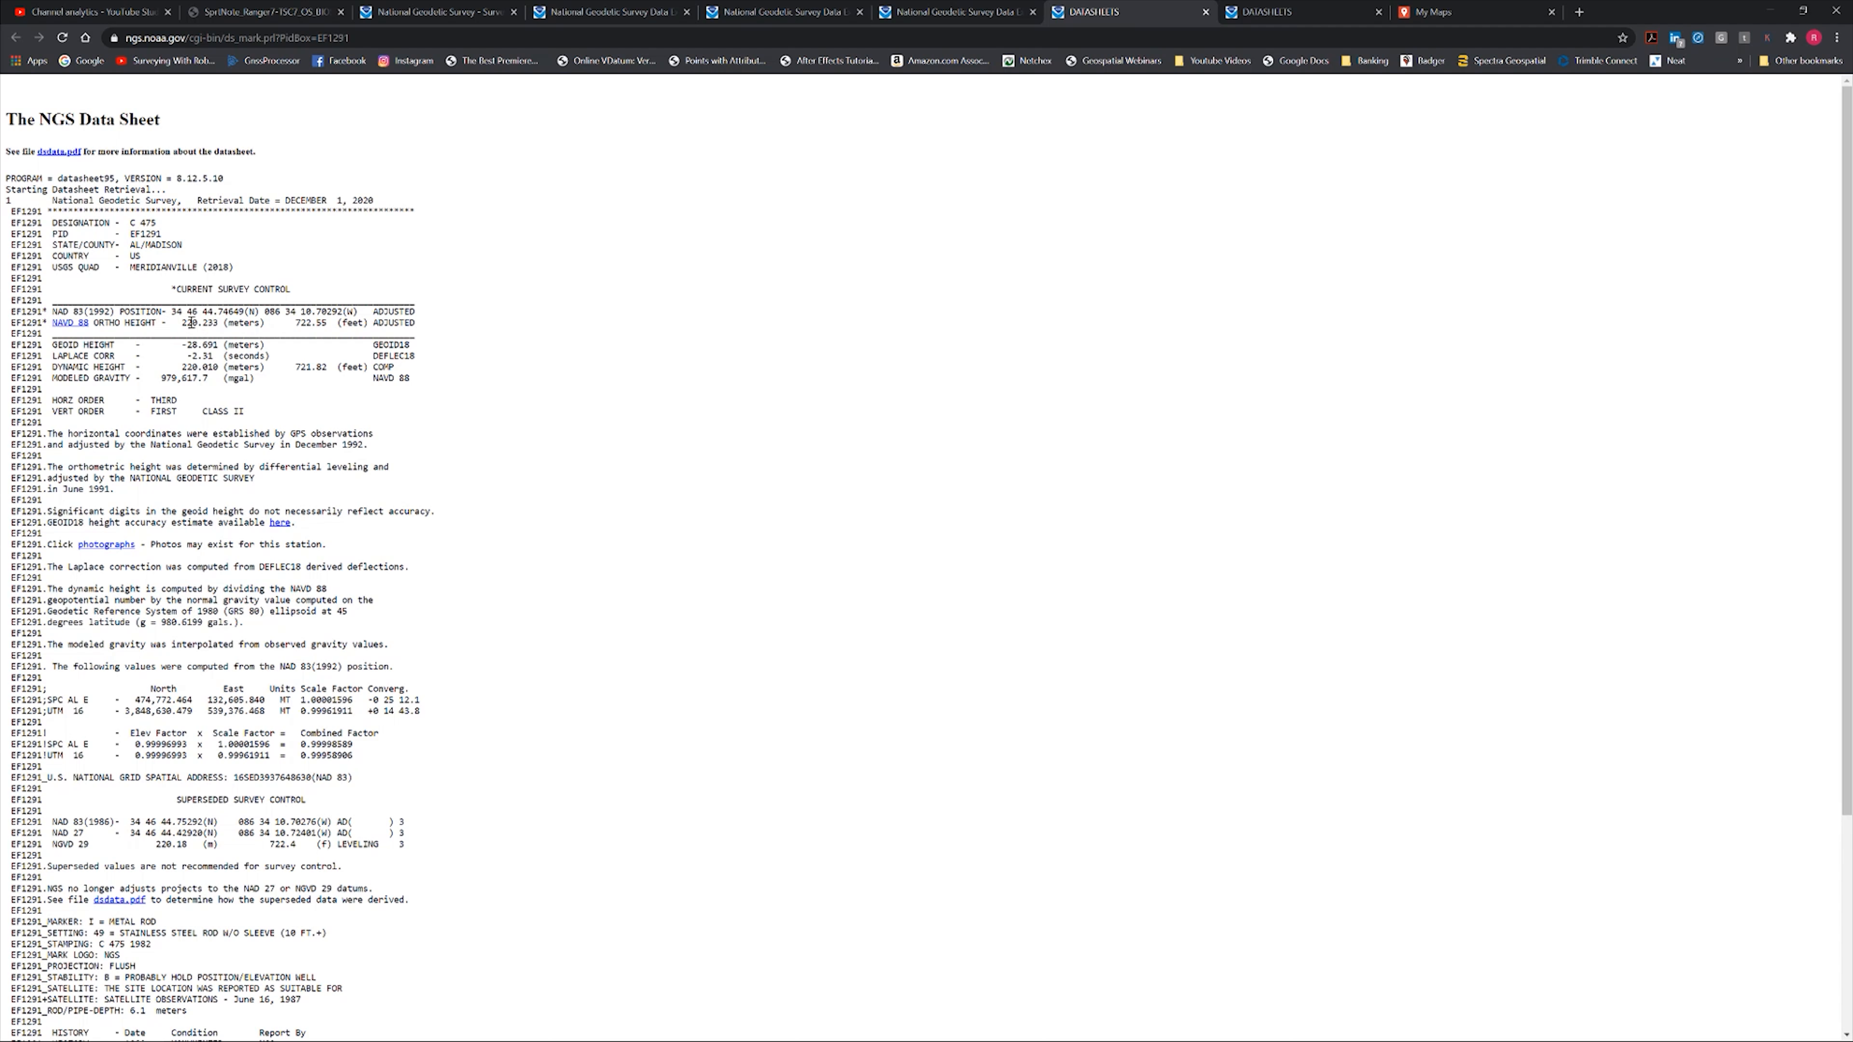
Step: Copy the NAD 83(1992) latitude 34 46 44.74649 from the EF1291 datasheet into the new point's latitude in Trimble Business Center
left_click_drag(172, 310, 237, 310)
right_click(214, 311)
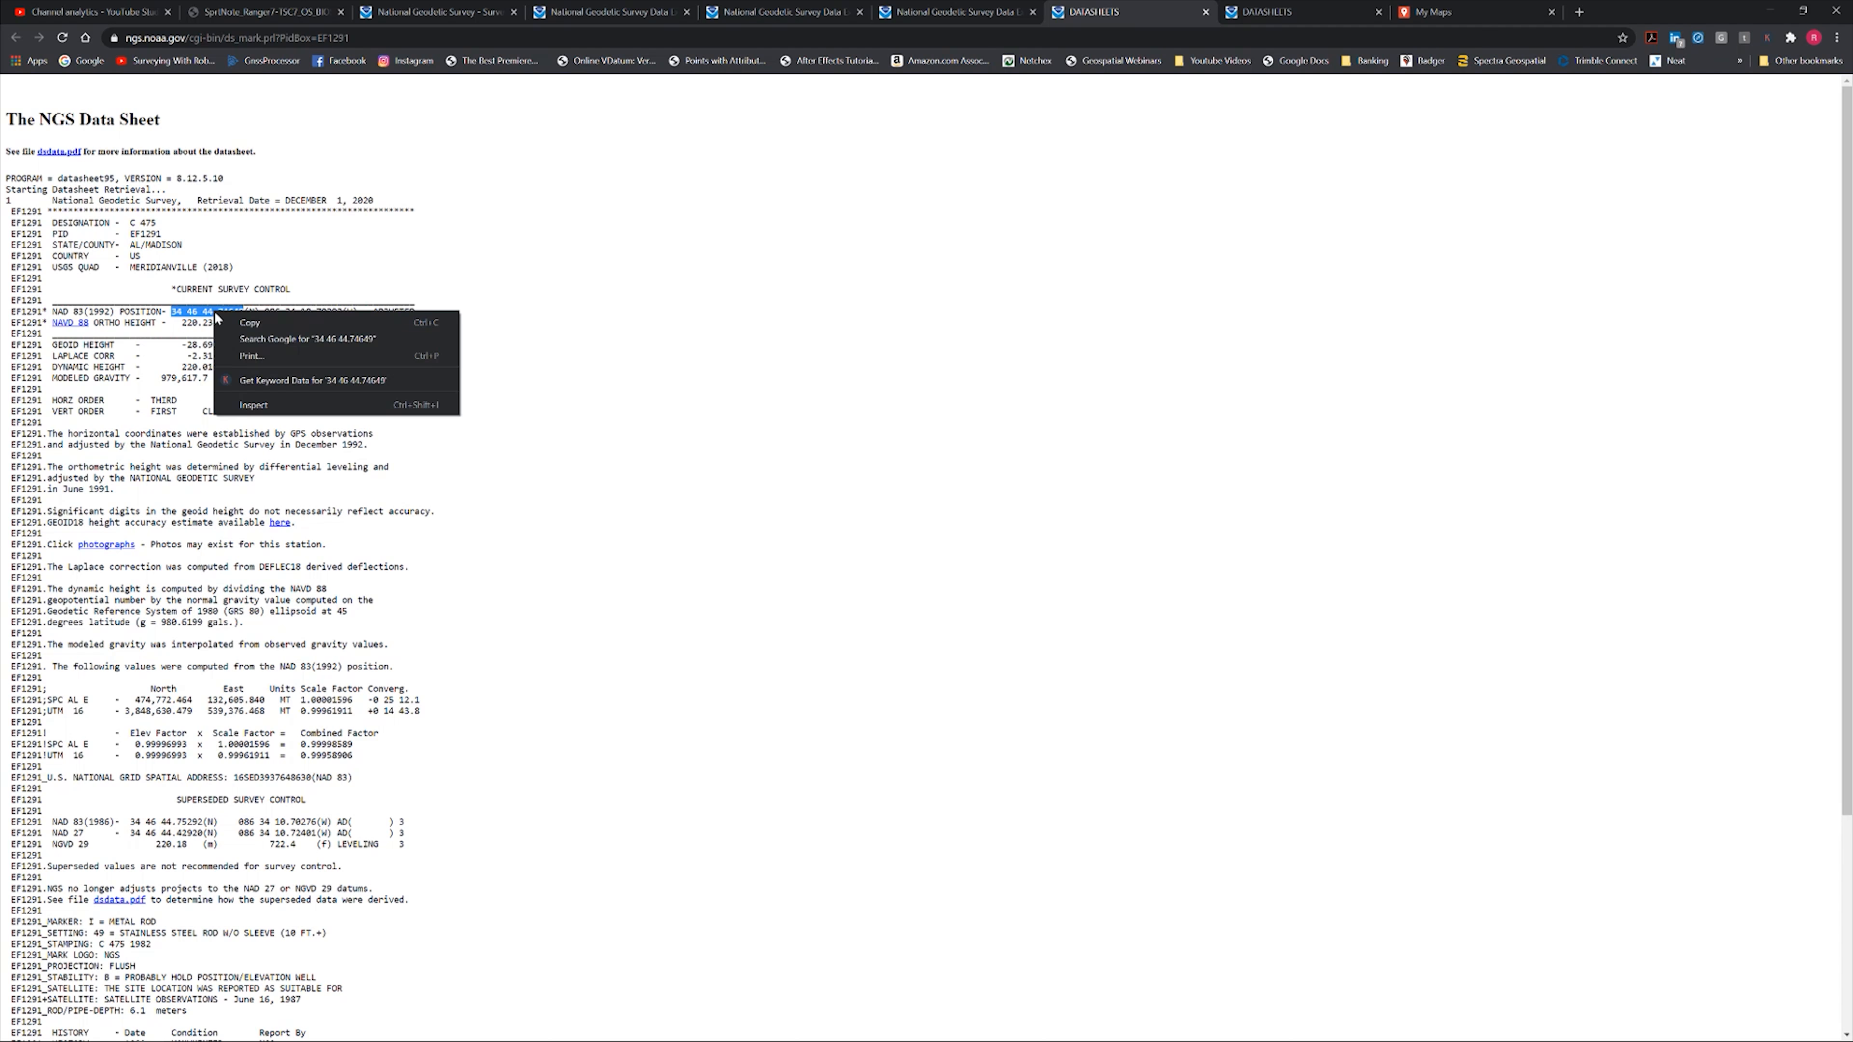
left_click(228, 322)
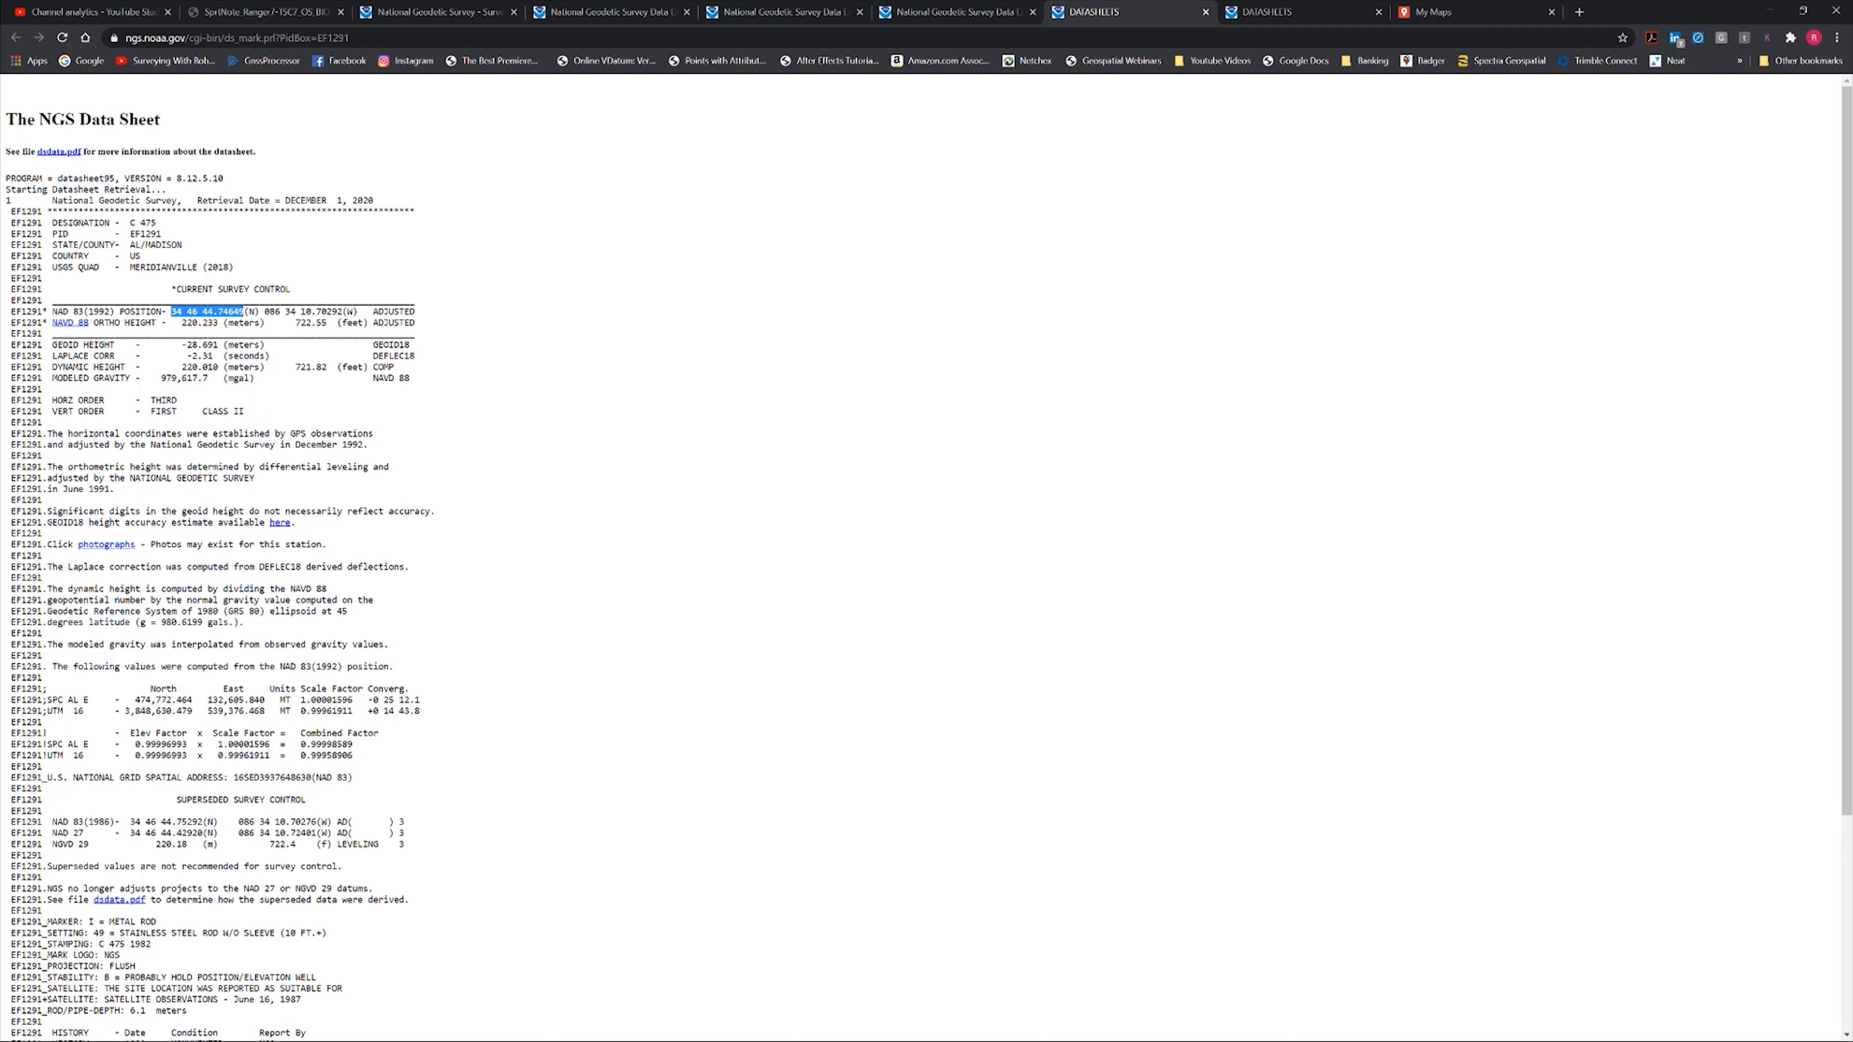
key("alt+Tab")
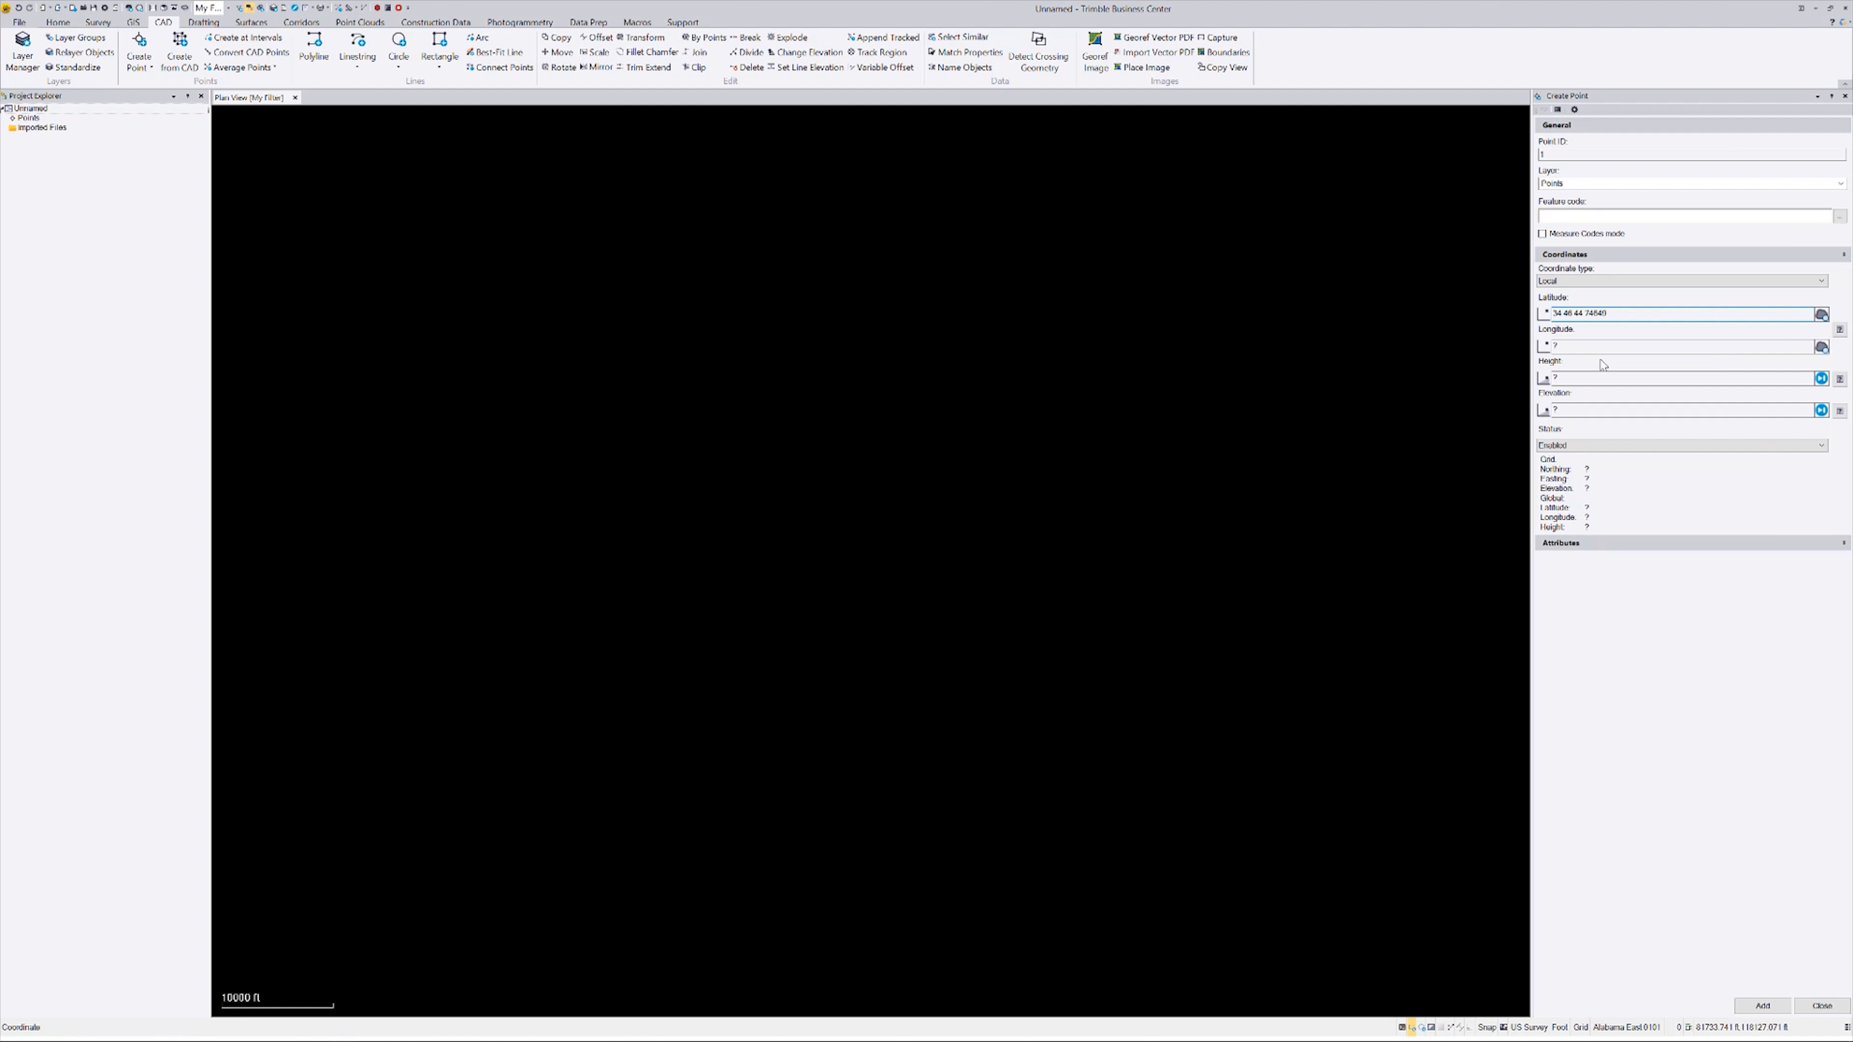
Step: Copy the longitude 86 34 10.70292 from the datasheet into the new point's longitude and designate it as west
left_click(1583, 346)
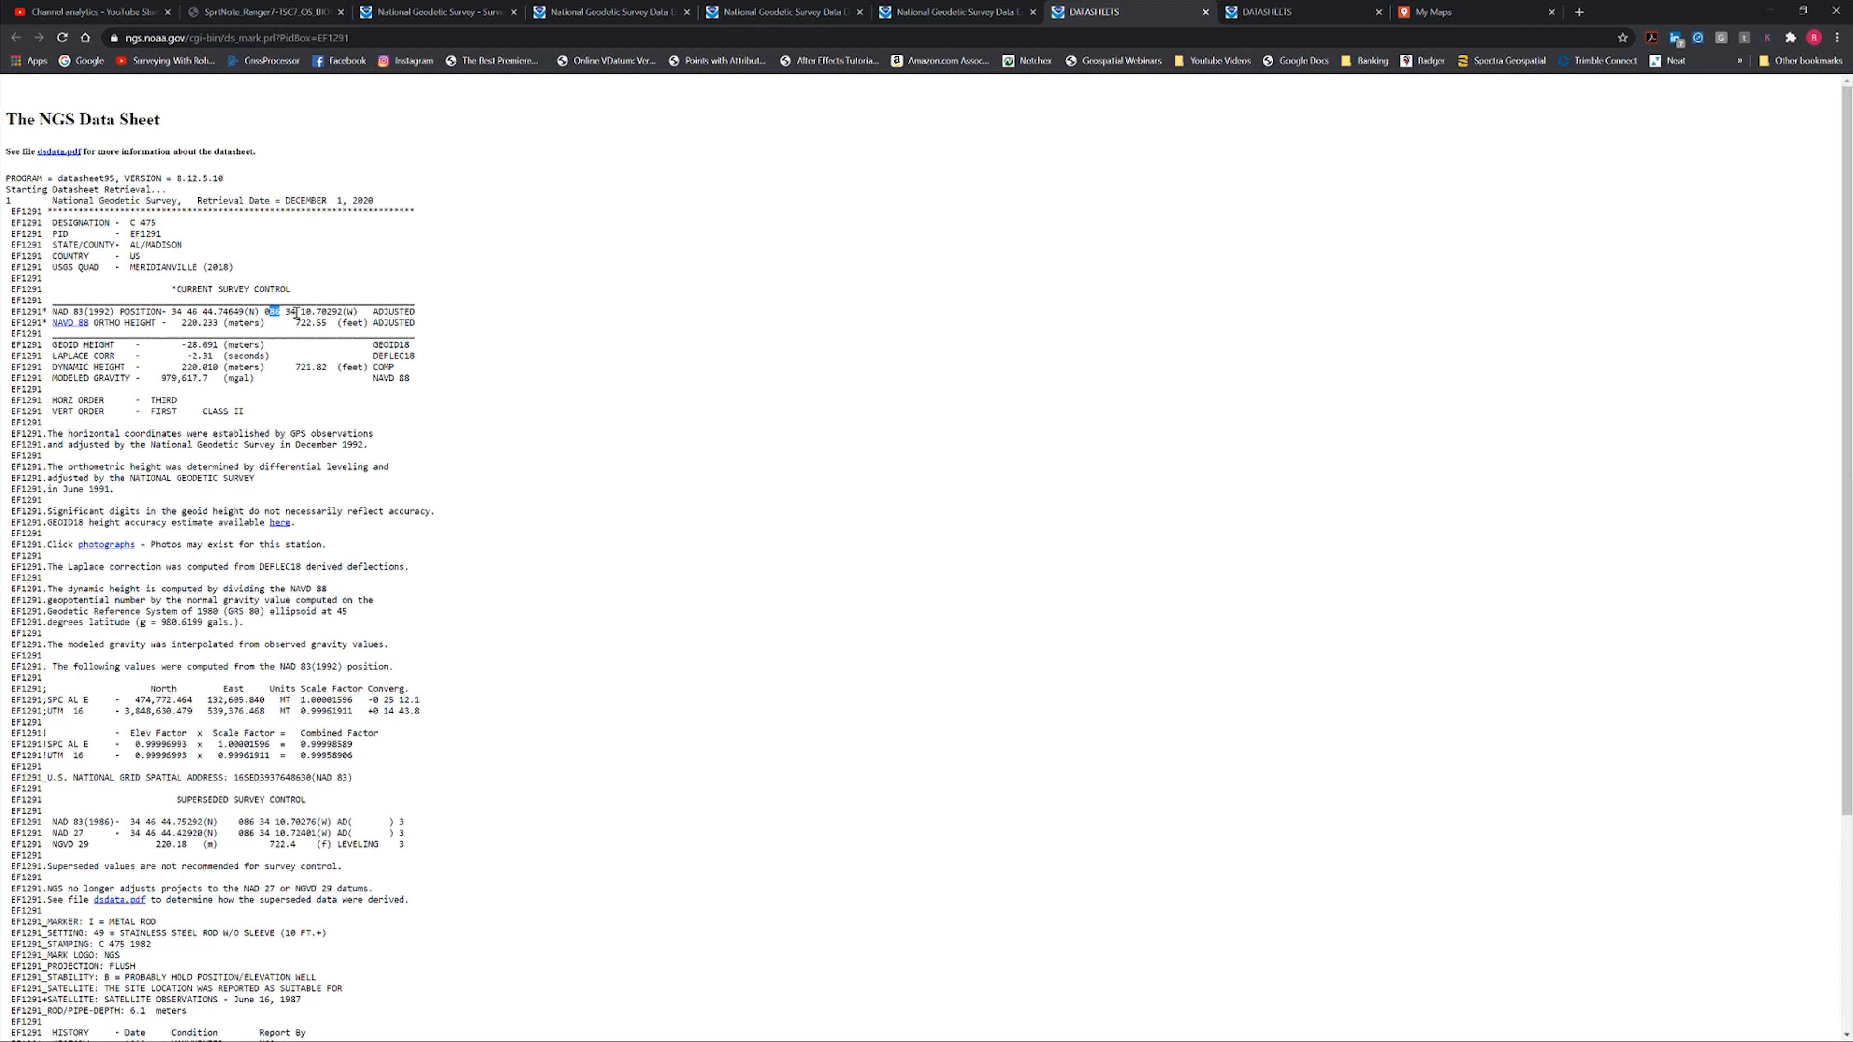
left_click_drag(269, 312, 343, 311)
right_click(327, 312)
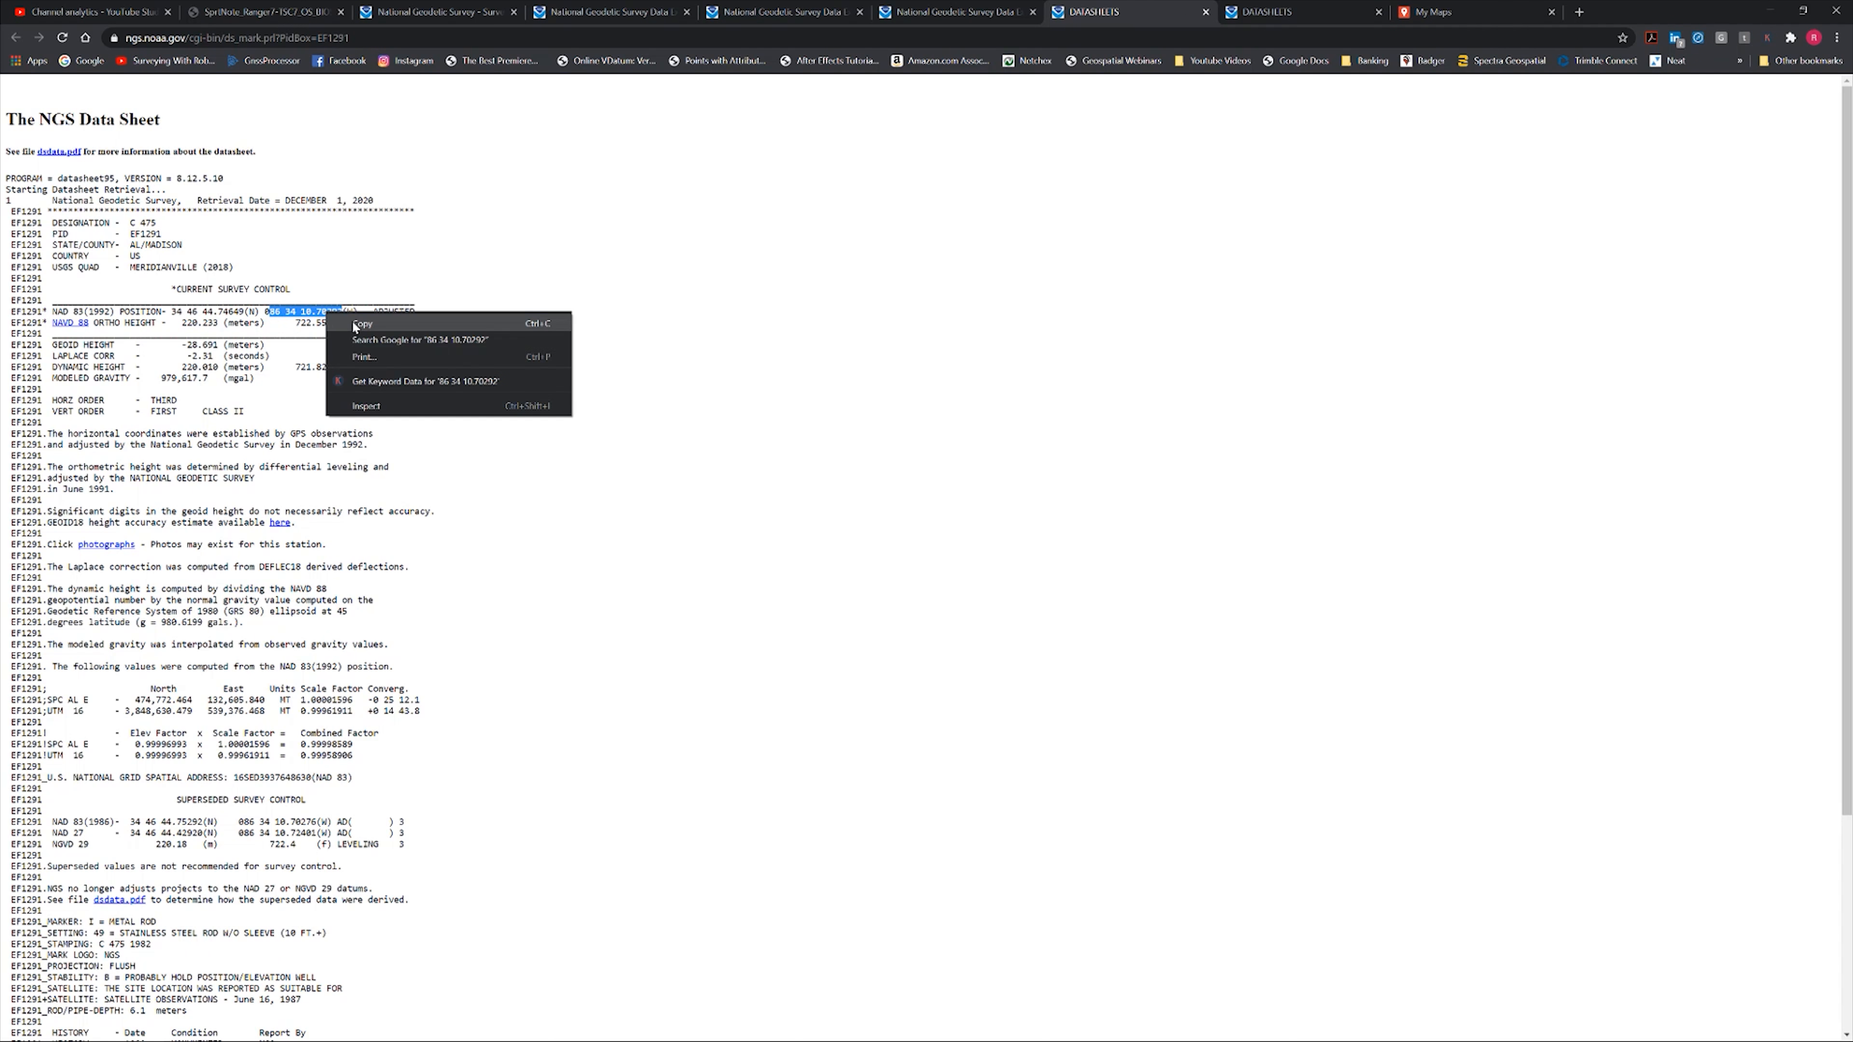
left_click(343, 325)
key("alt+Tab")
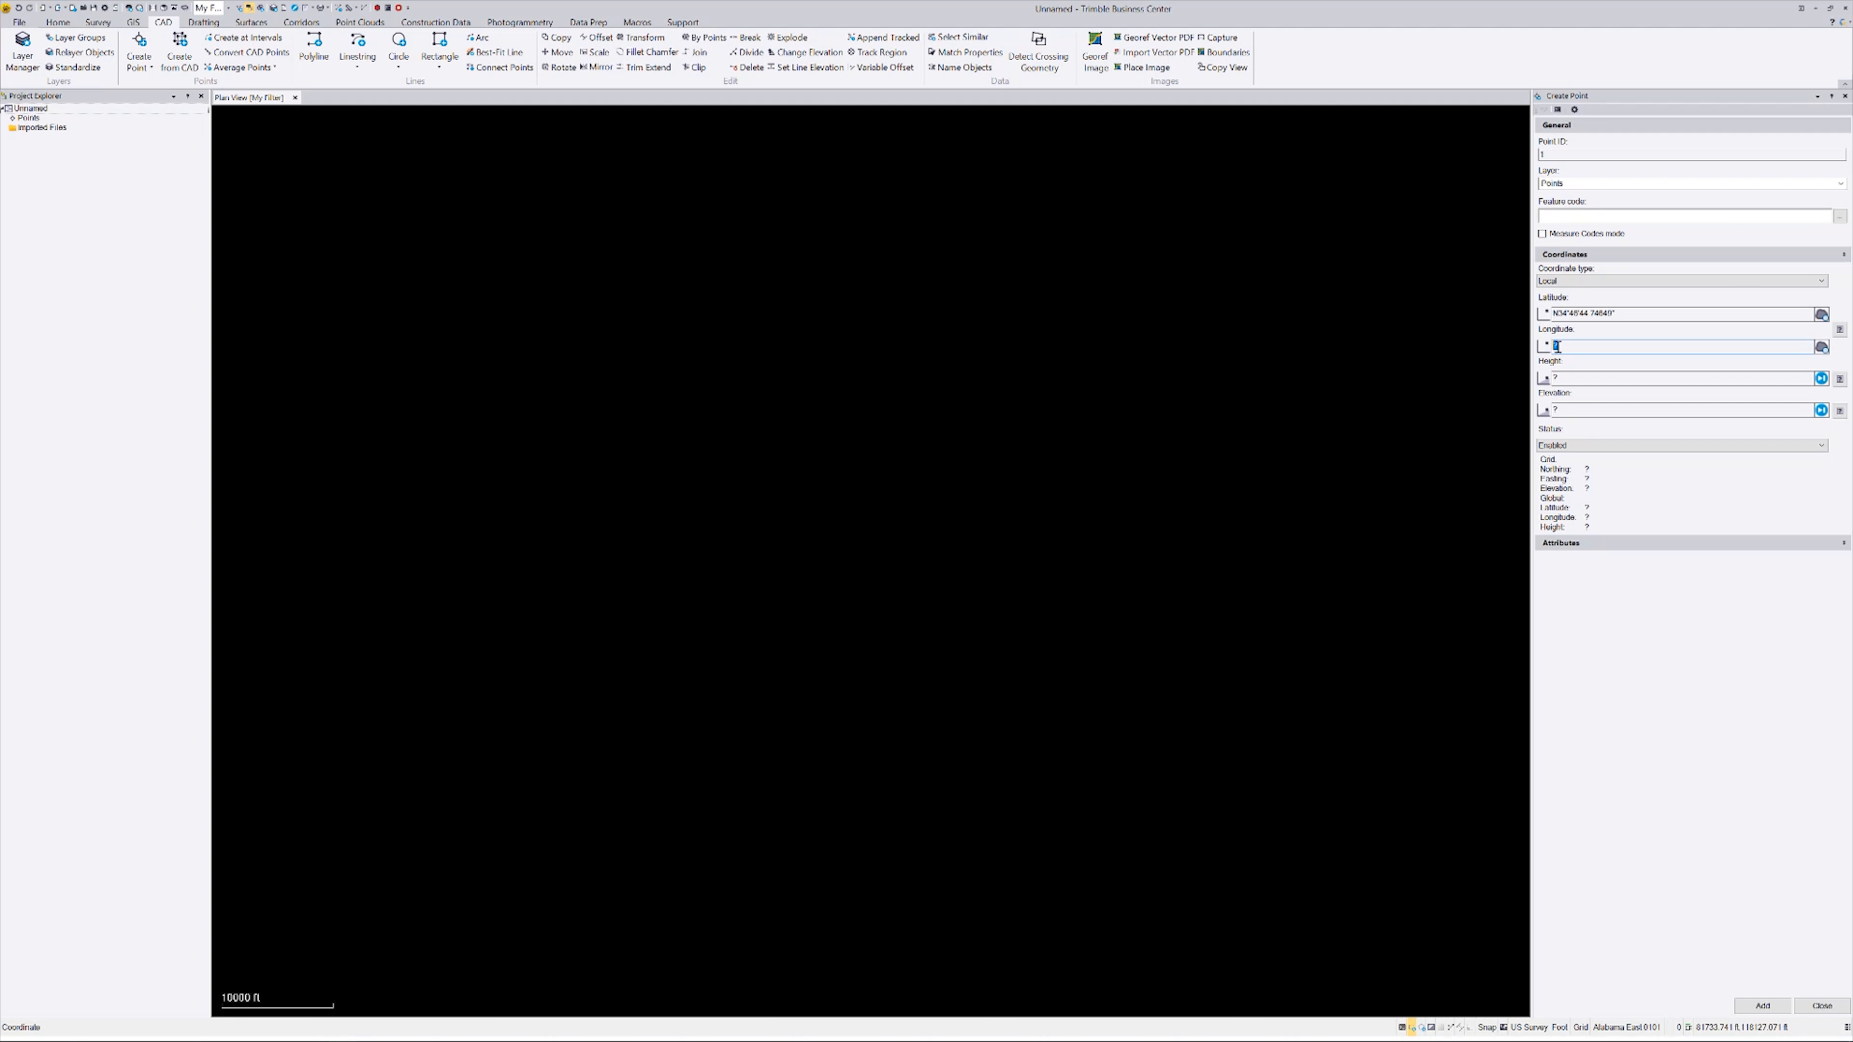
right_click(1556, 345)
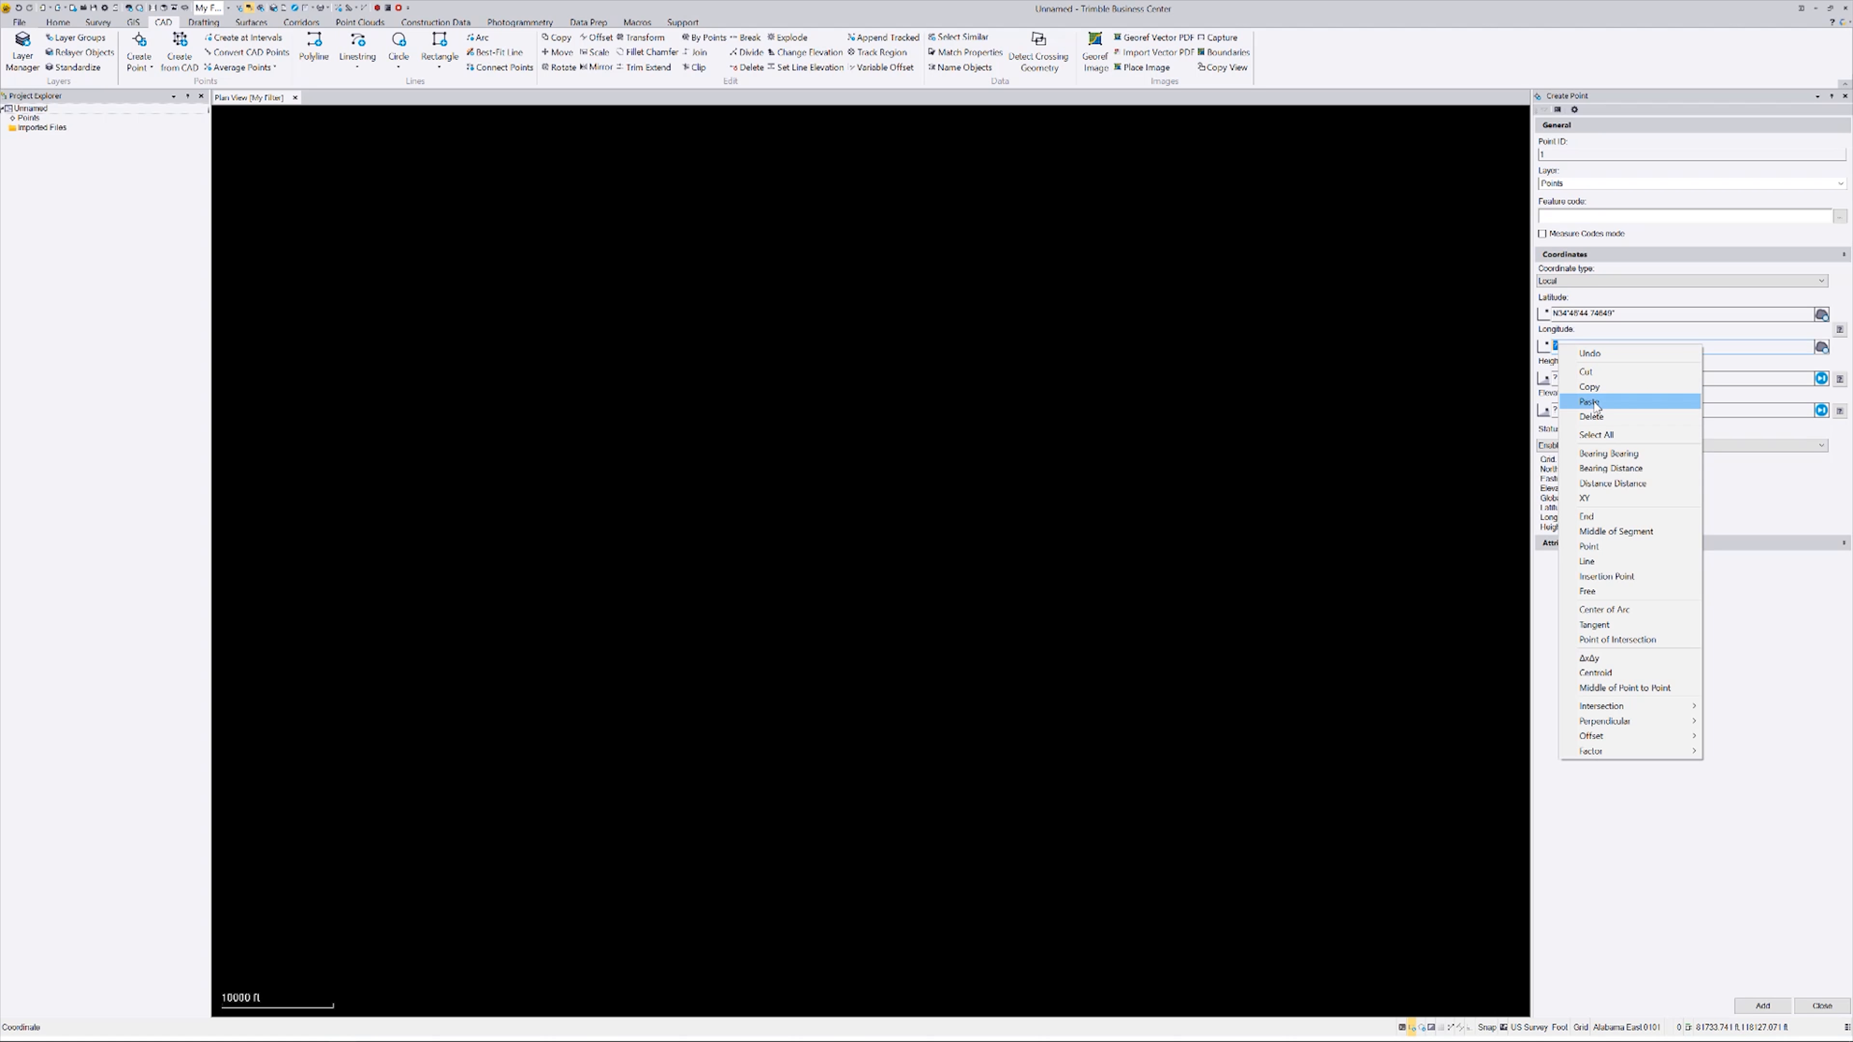
left_click(1594, 402)
type("w")
Step: Copy the NAVD 88 orthometric height 722.55 feet from the datasheet into the new point's elevation
key("alt+Tab")
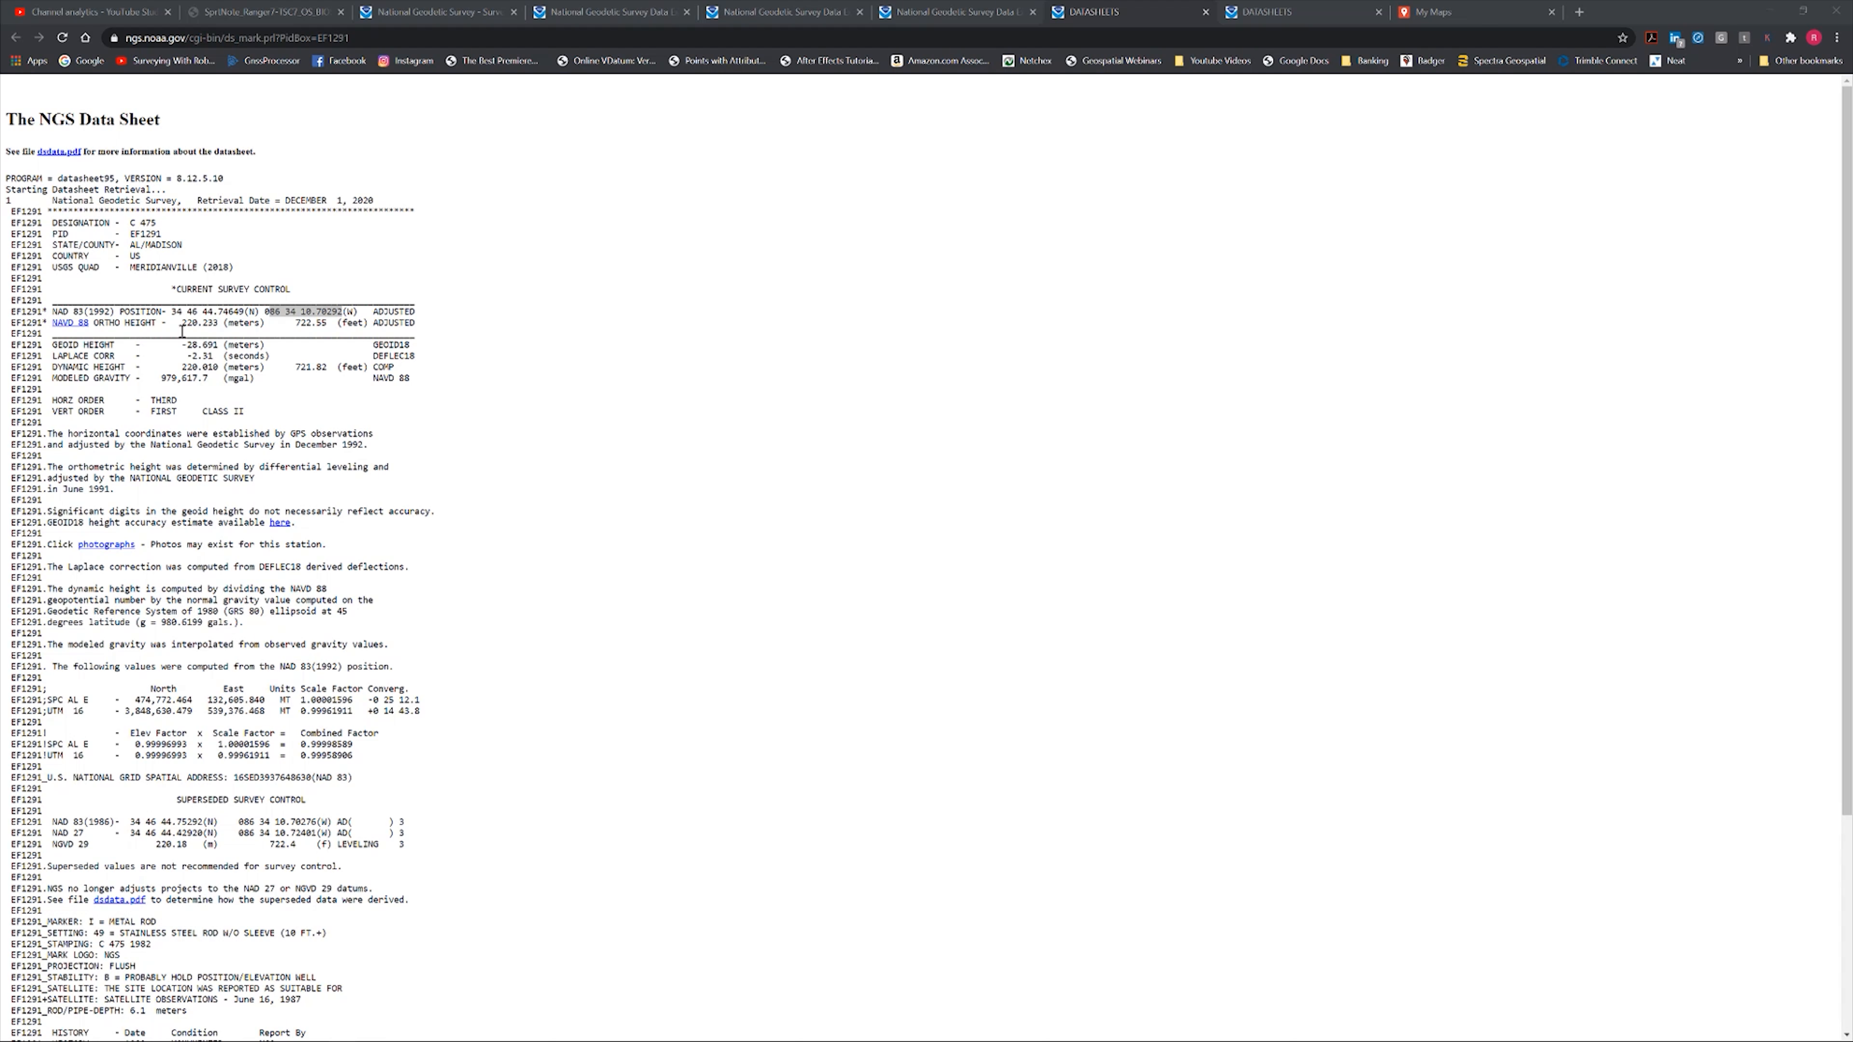
left_click_drag(292, 324, 331, 327)
right_click(323, 330)
left_click(347, 334)
key("alt+Tab")
left_click(1571, 413)
right_click(1571, 409)
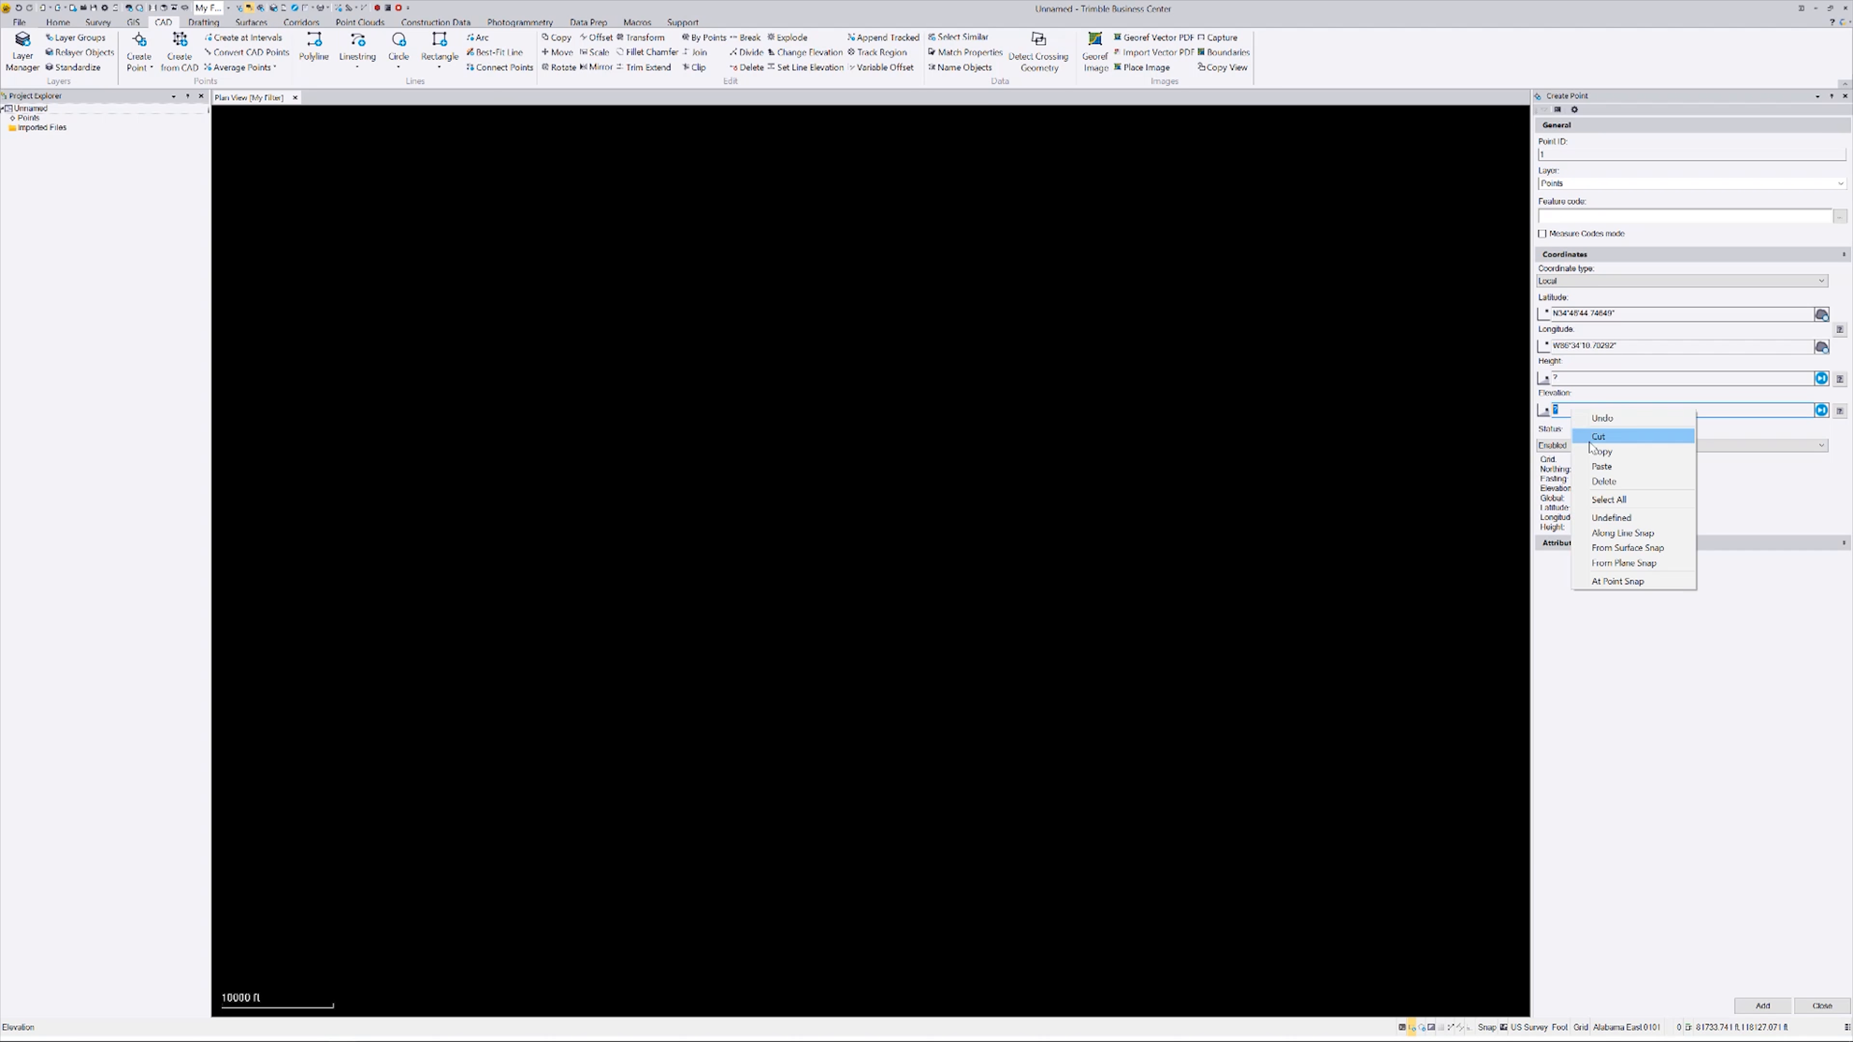
left_click(1601, 467)
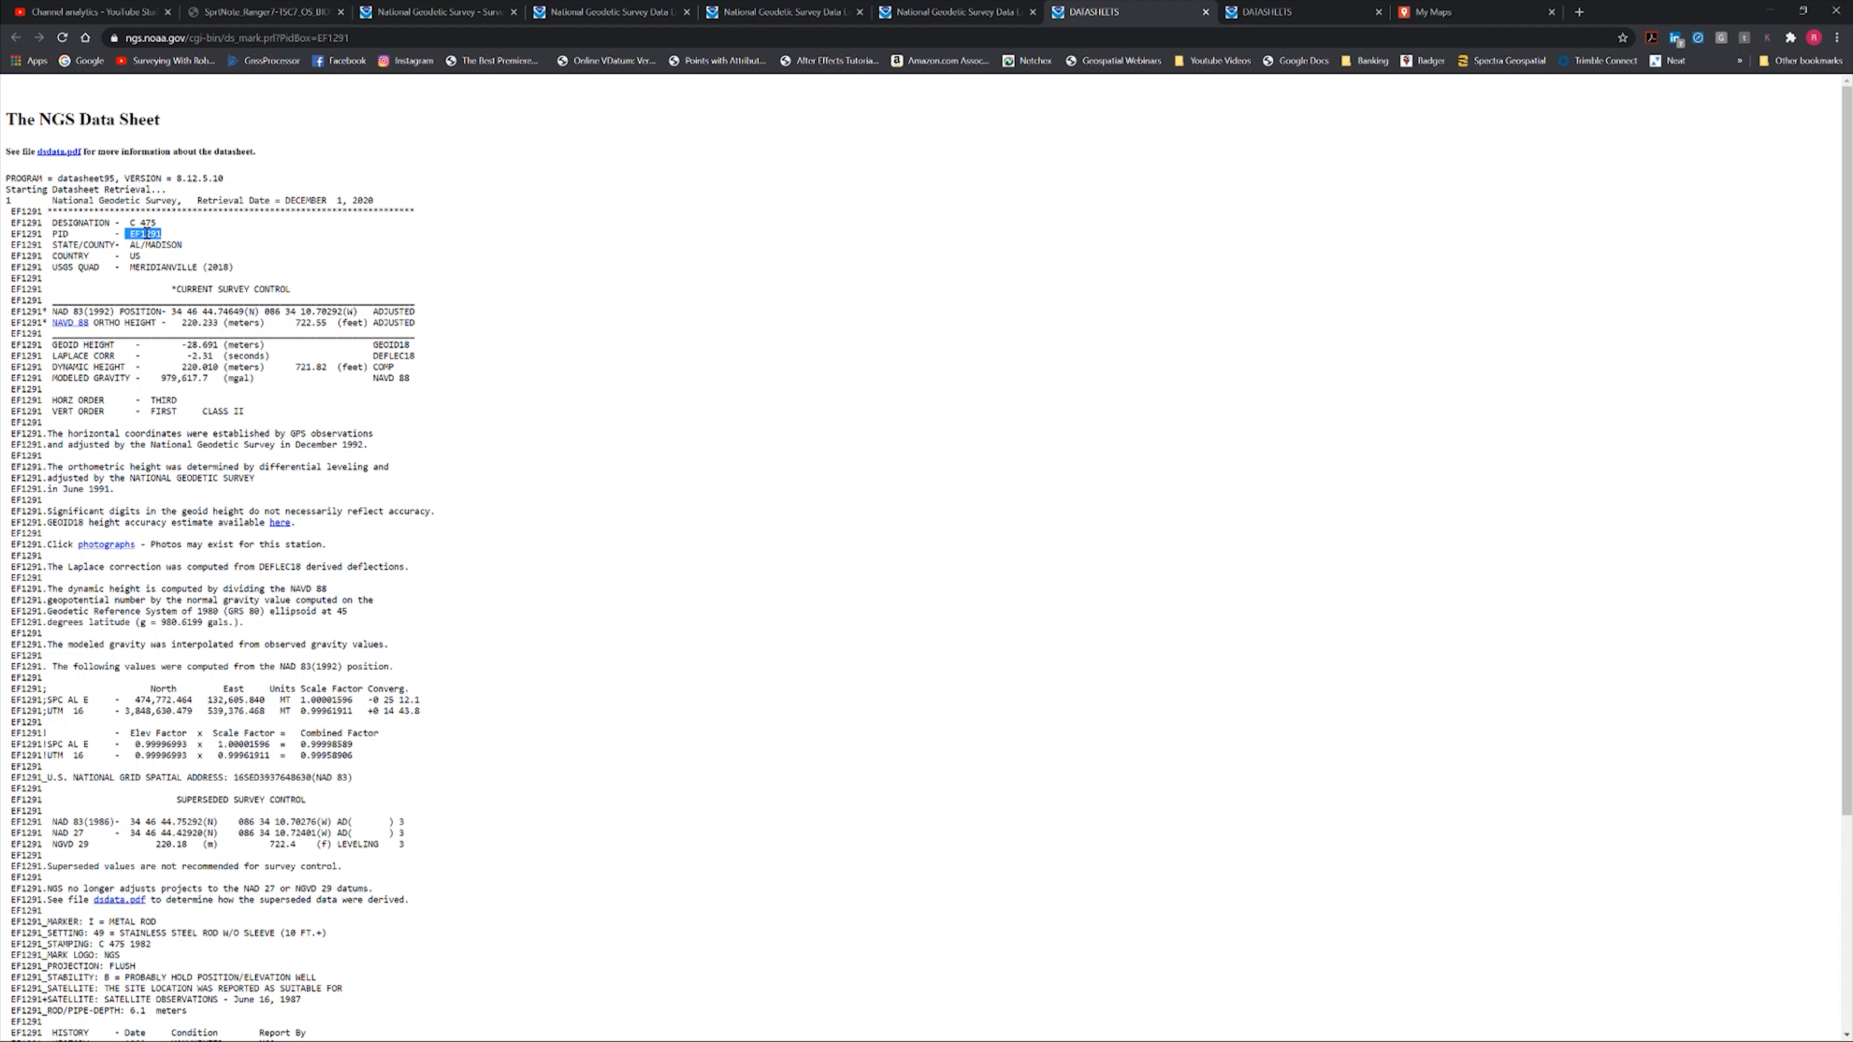
Step: Copy the PID EF1291 from the datasheet into the new point's feature code
right_click(147, 234)
left_click(180, 246)
right_click(1556, 219)
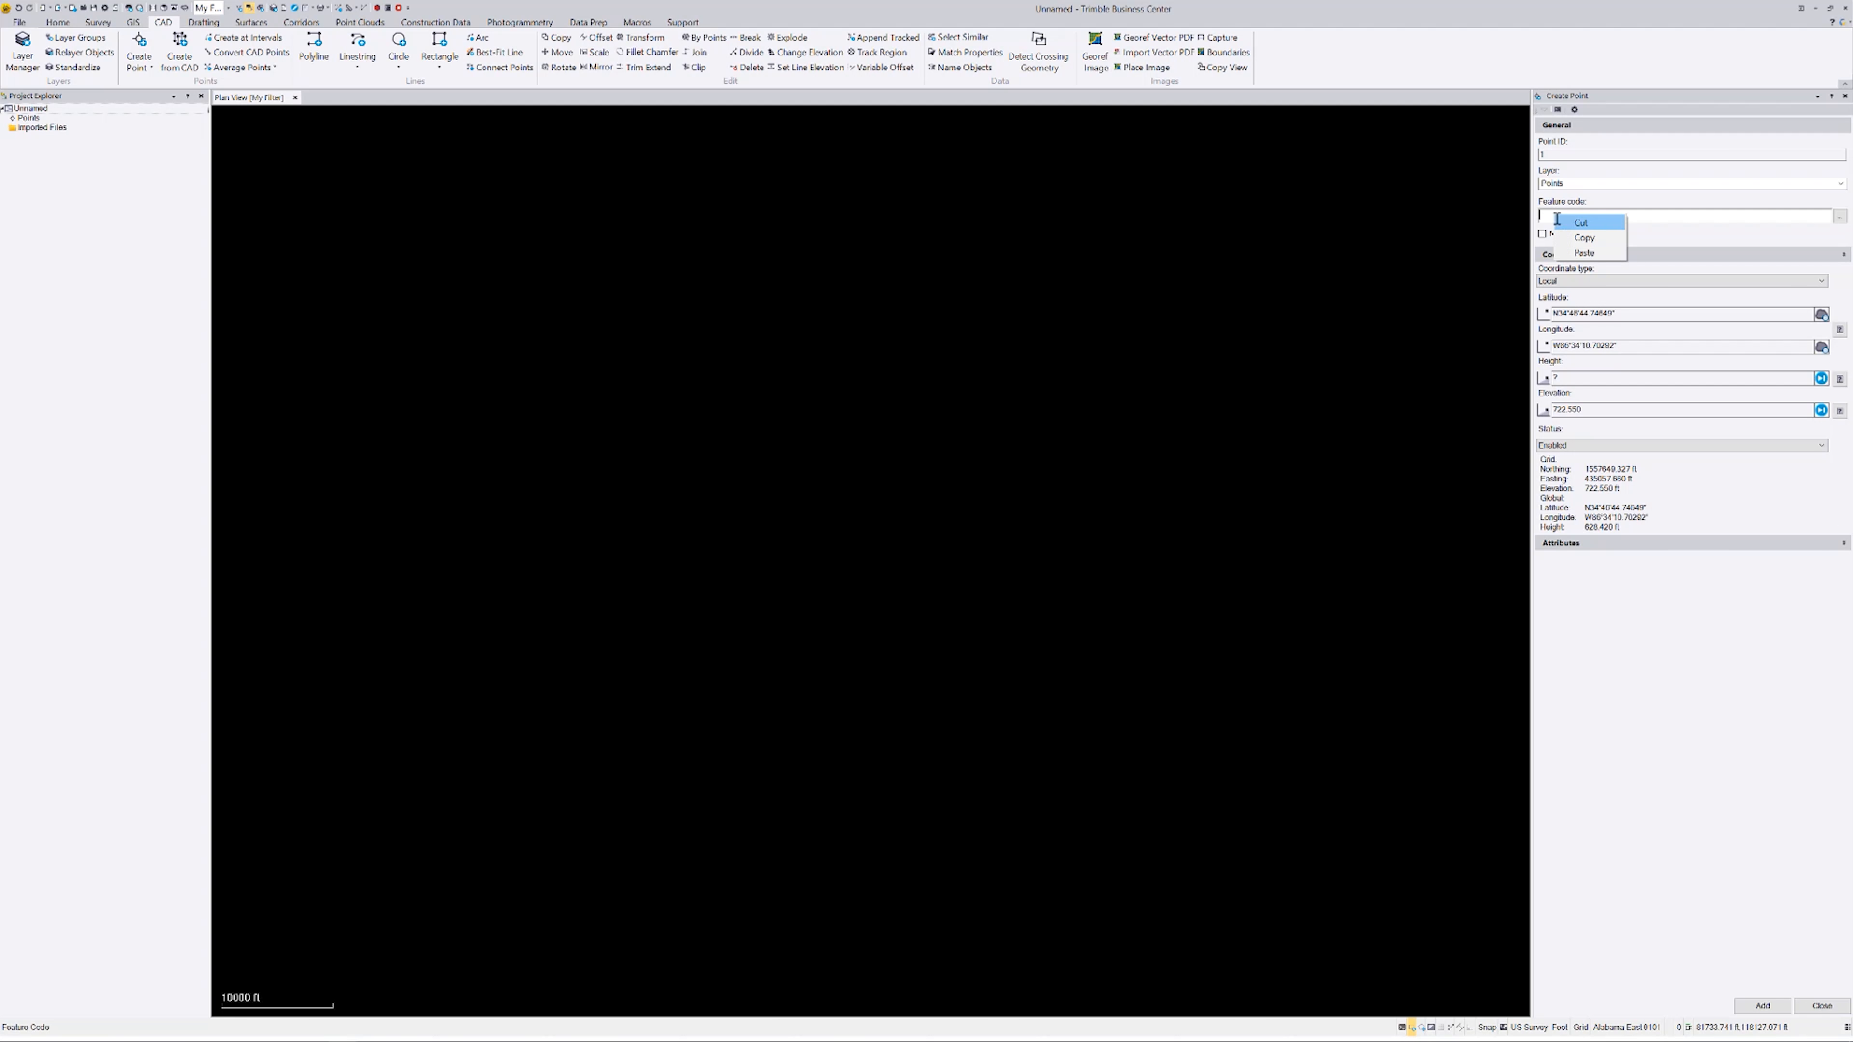
left_click(1582, 252)
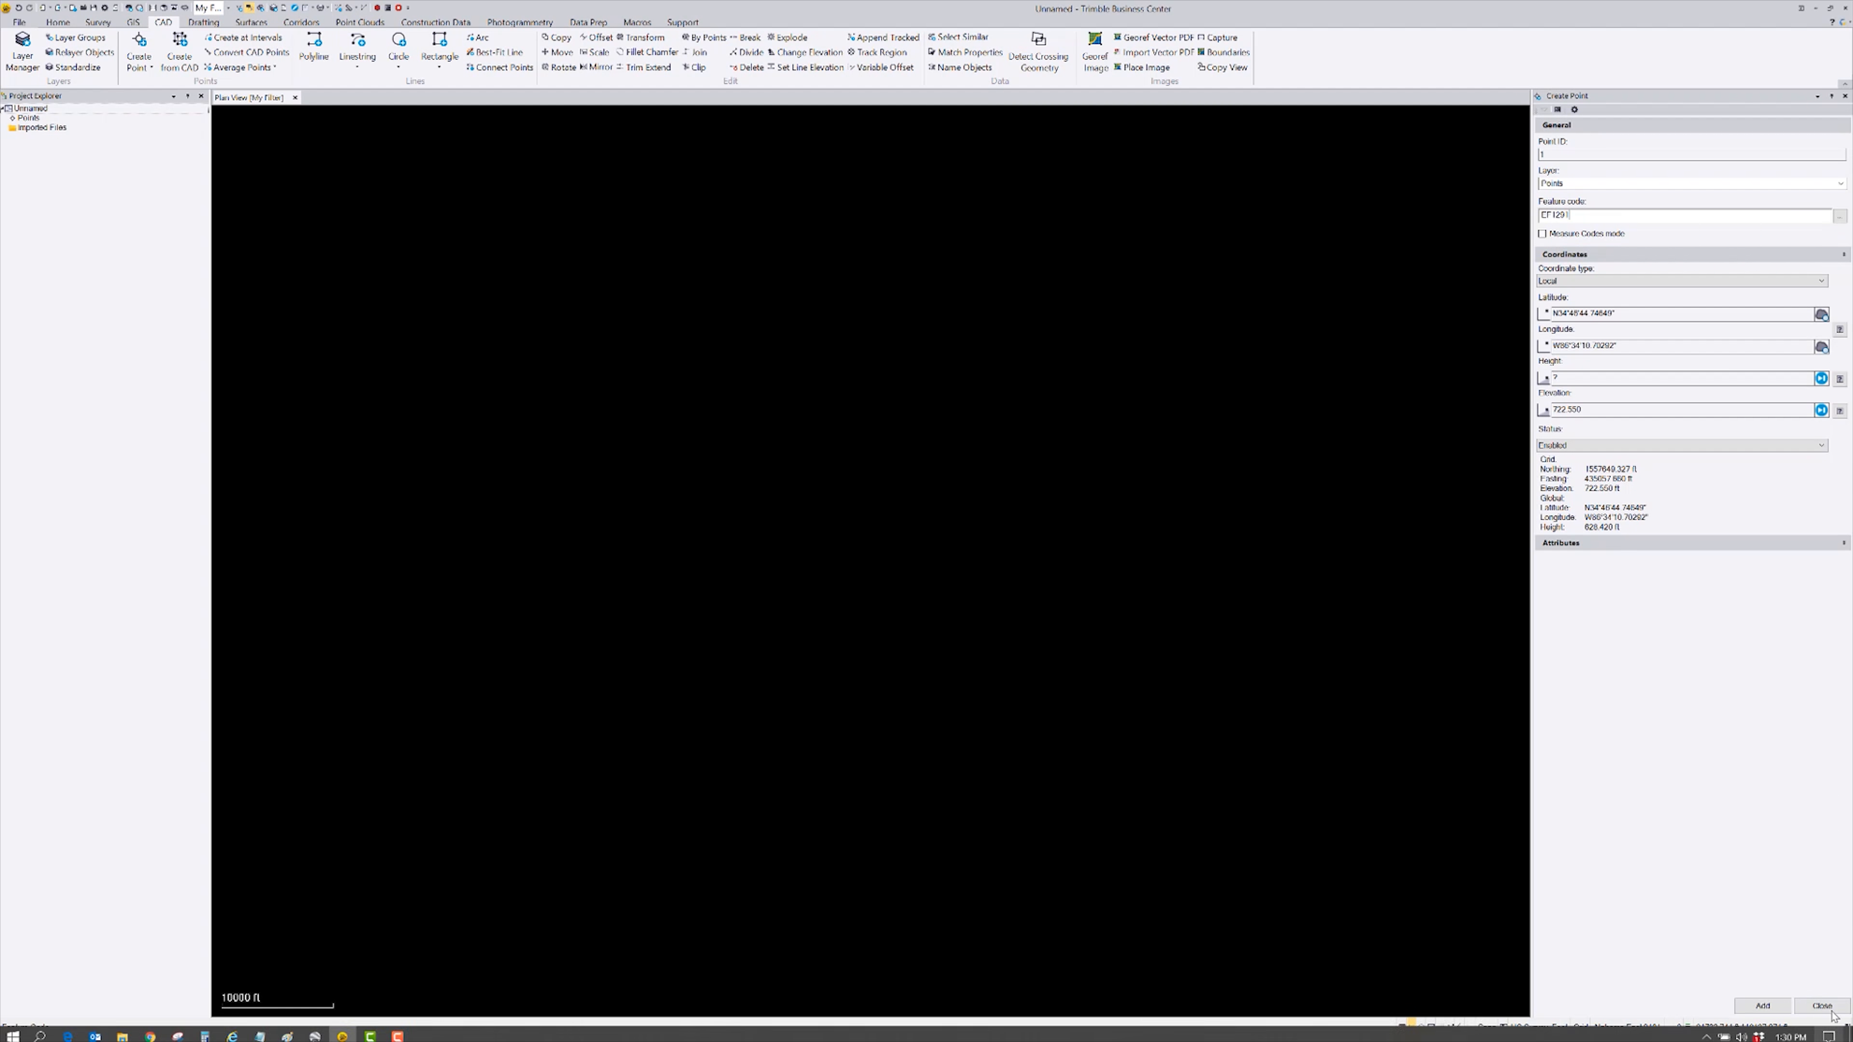
Step: Add the EF1291 point to the project and open the properties of its office-entered local coordinate
left_click(1763, 1007)
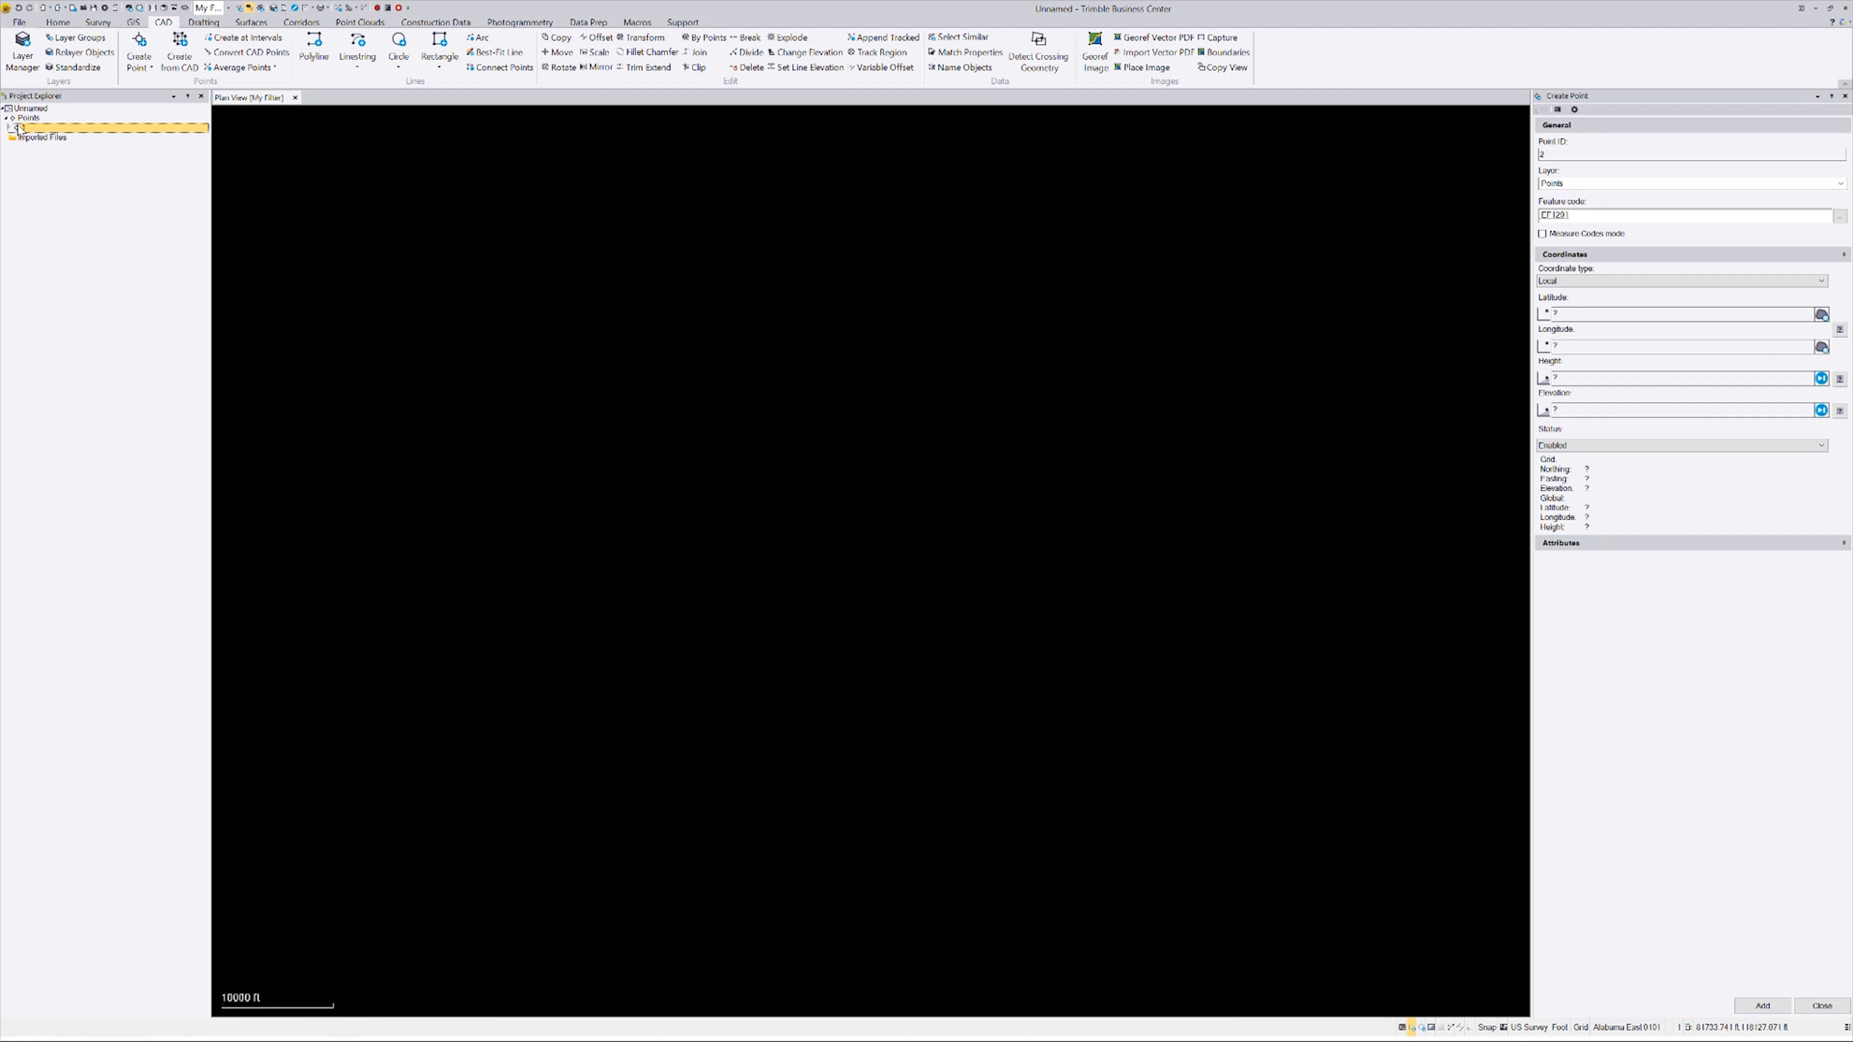
right_click(20, 127)
left_click(58, 158)
left_click(10, 128)
right_click(46, 137)
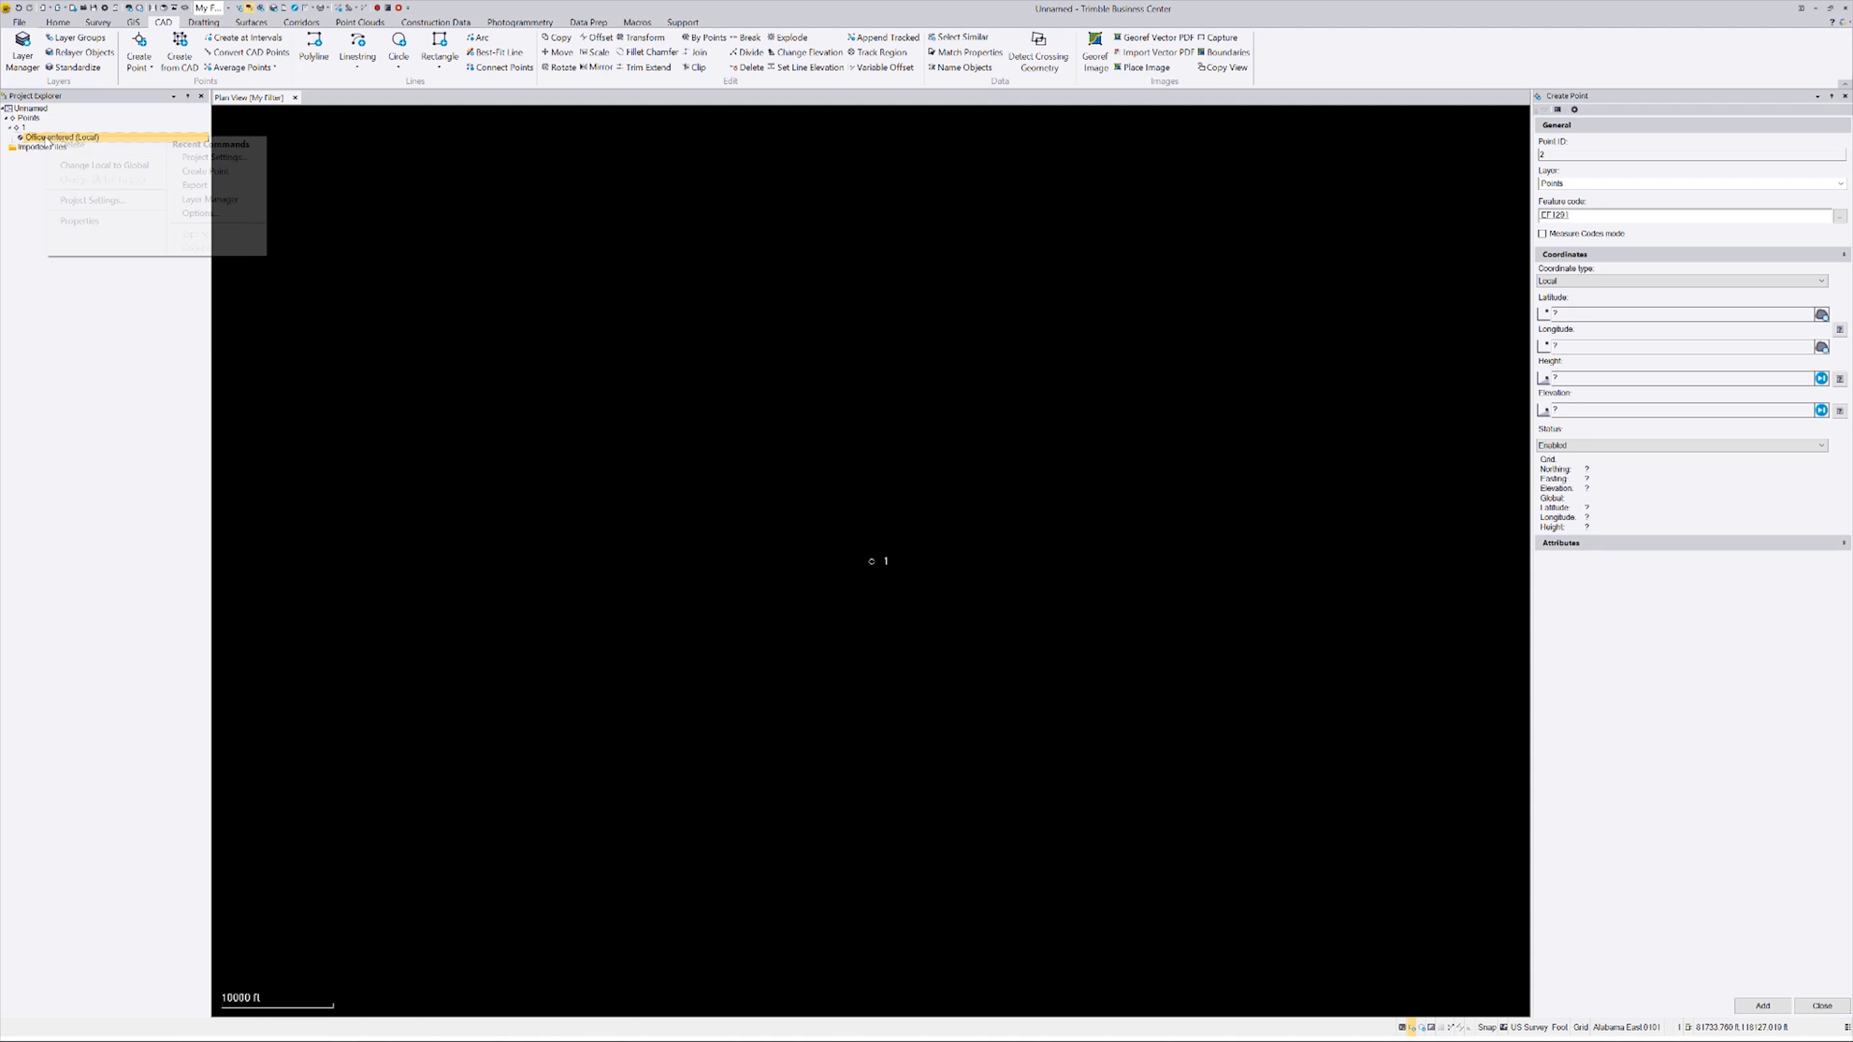
left_click(80, 220)
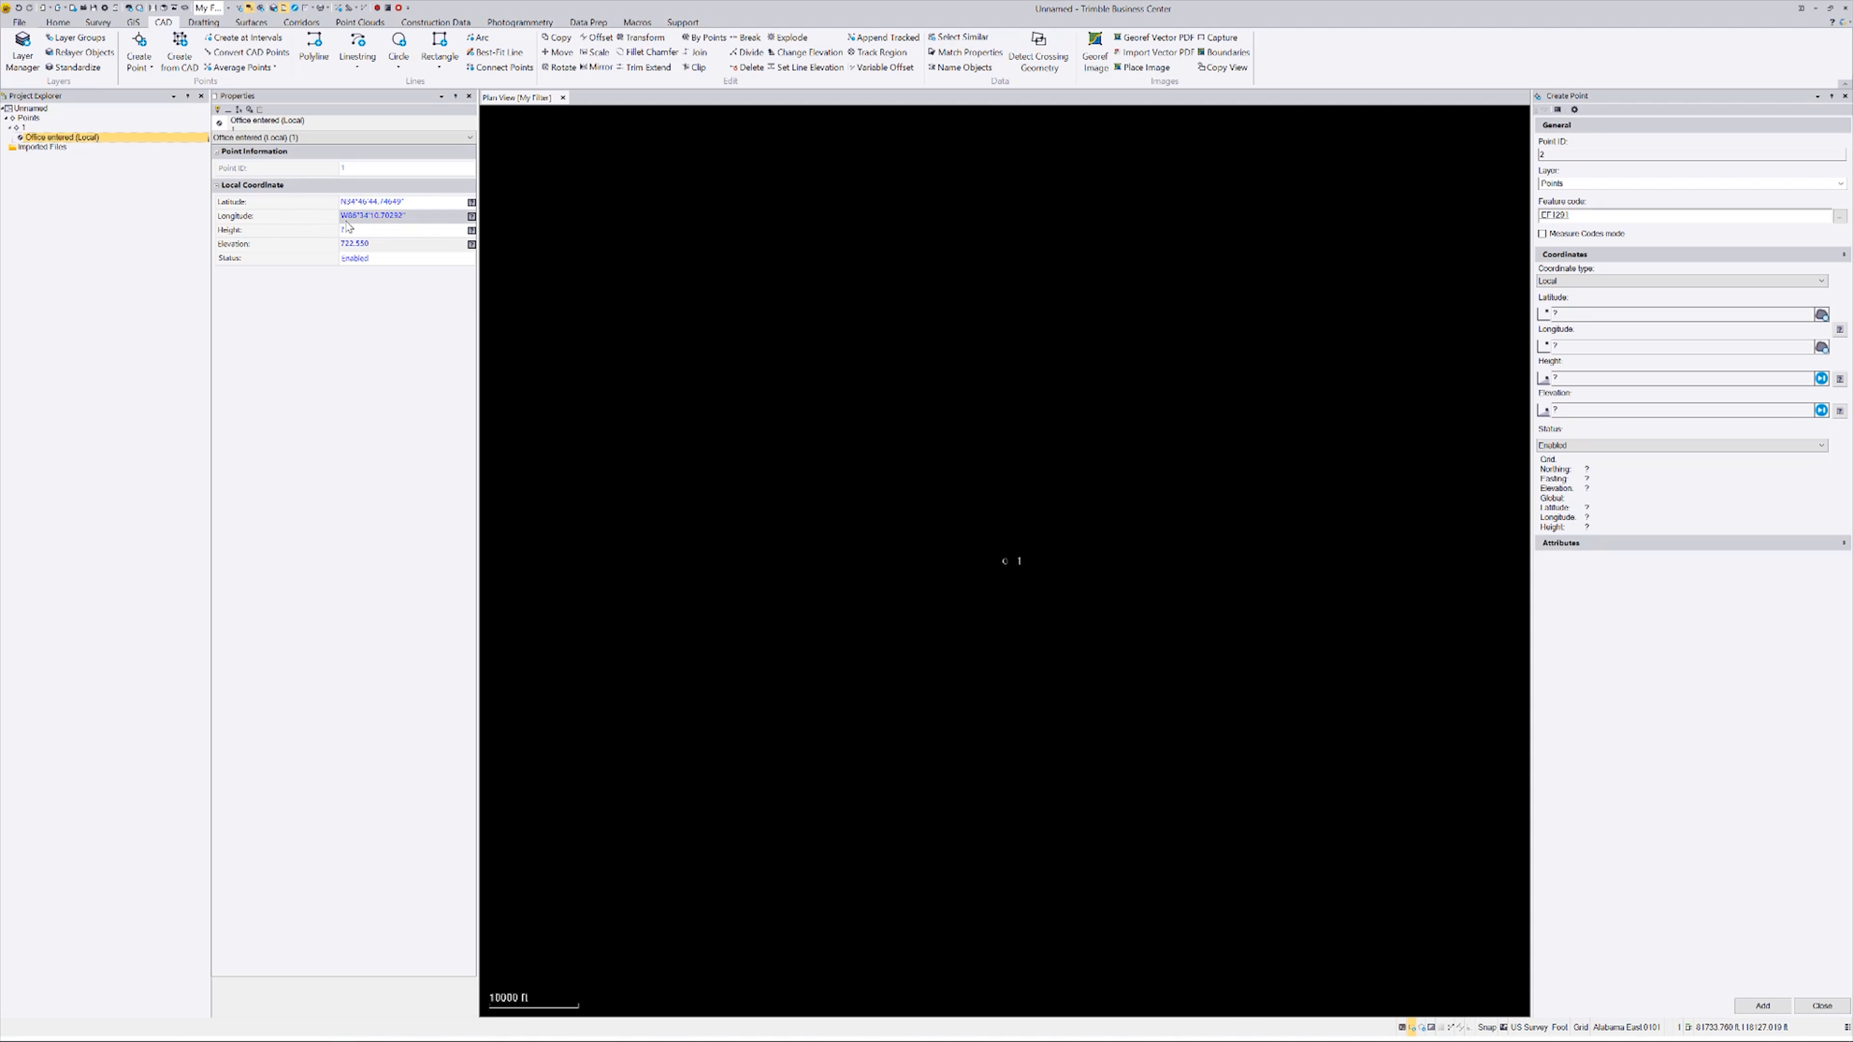
Step: Set the point's latitude/longitude position and its elevation to Control Quality
left_click(471, 202)
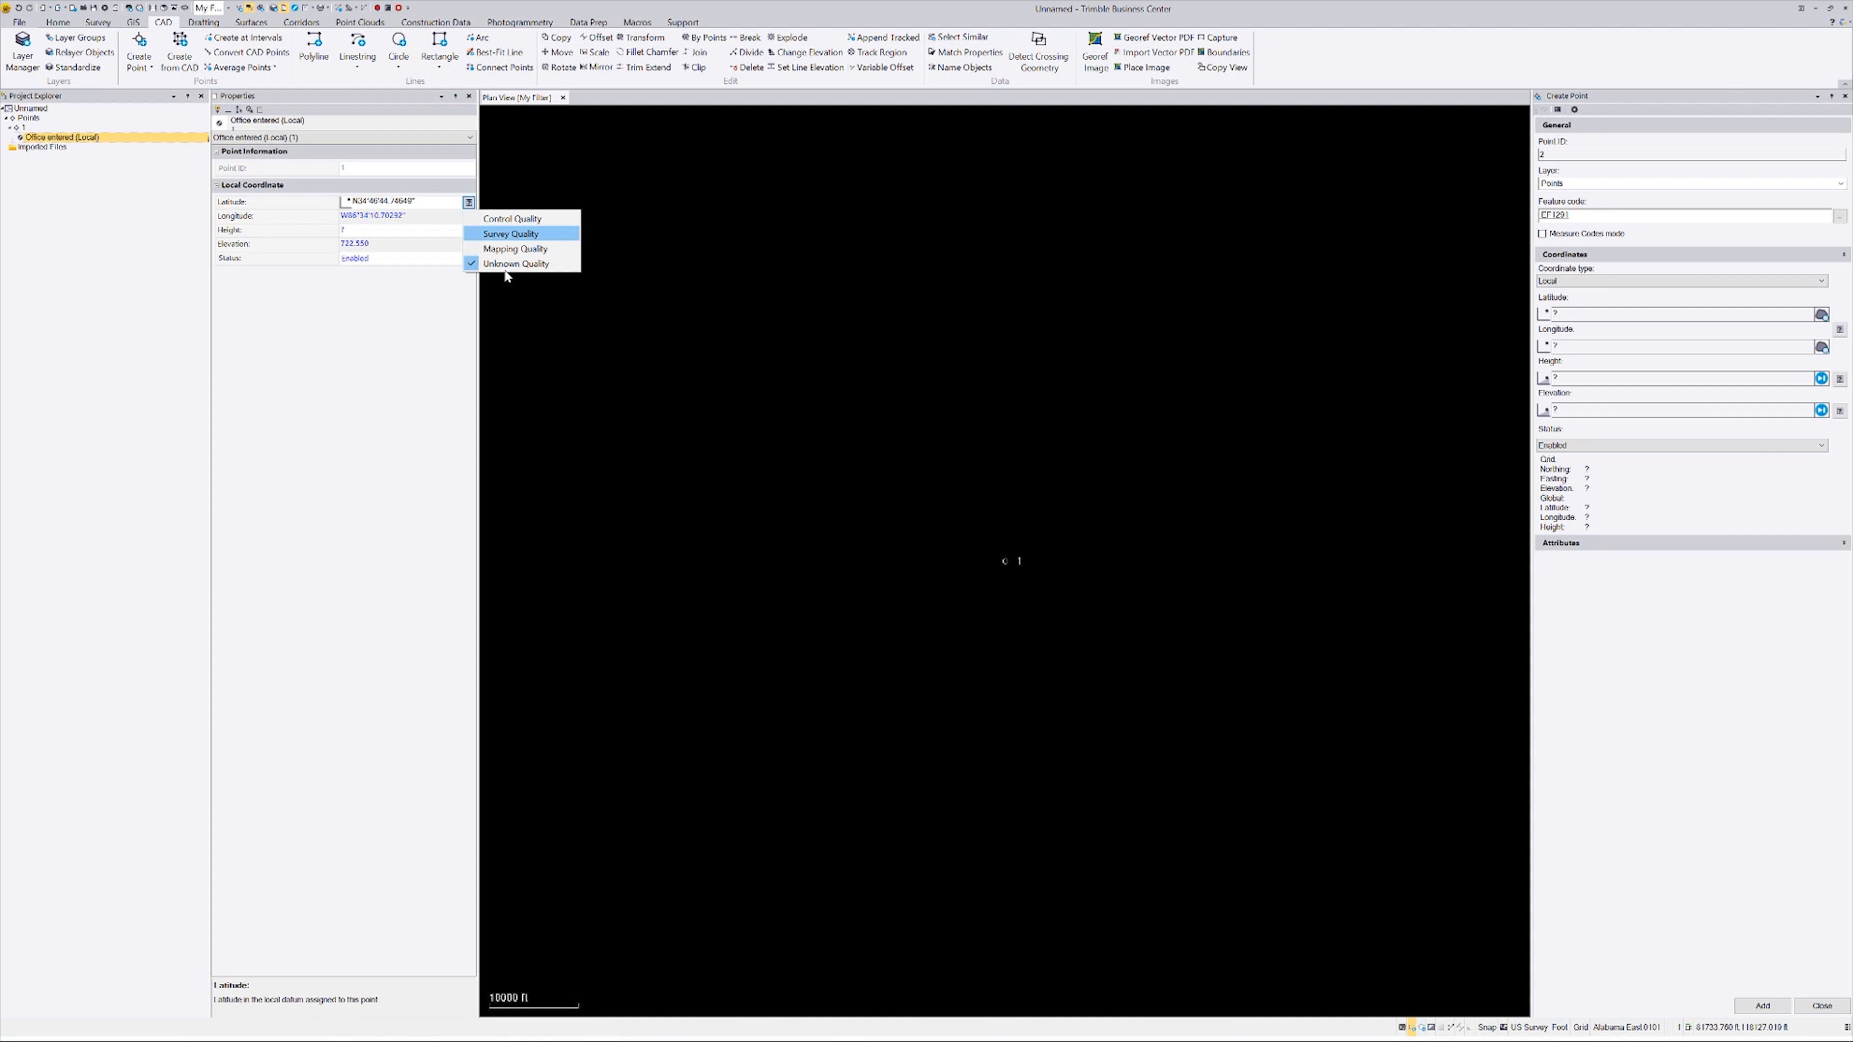
left_click(509, 219)
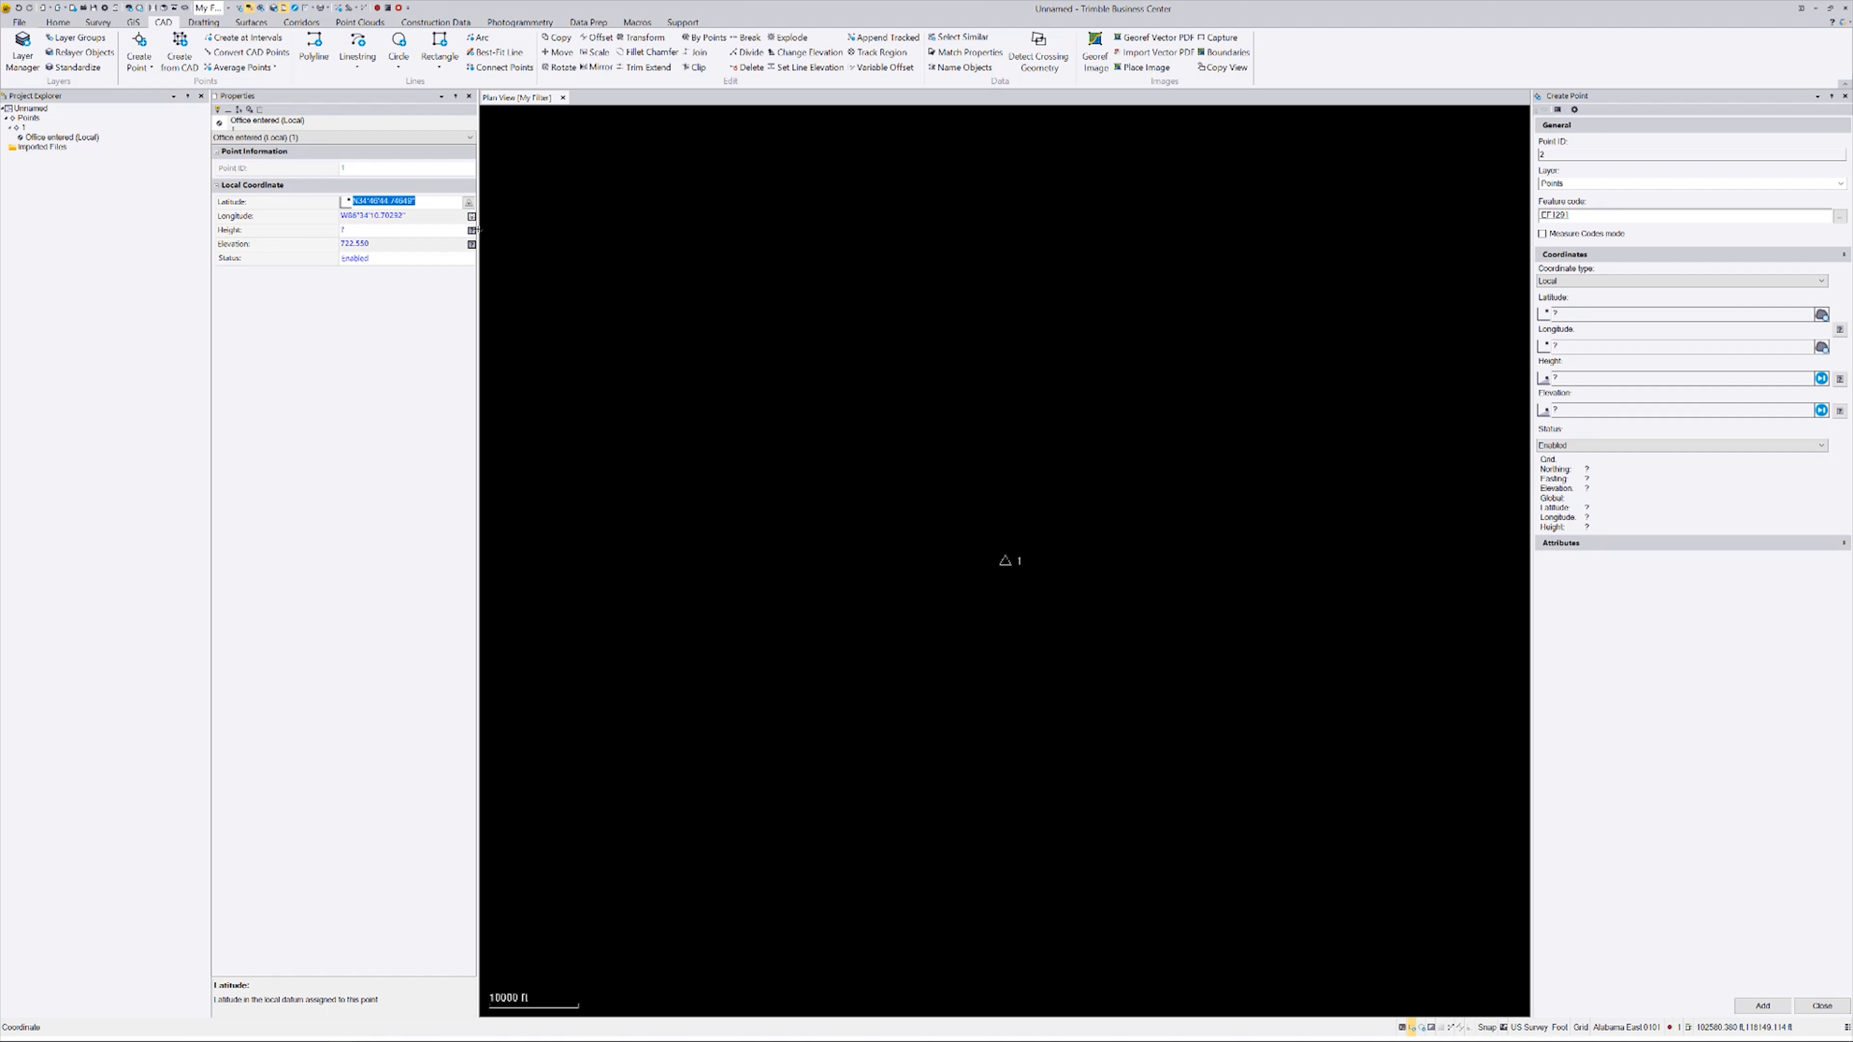
left_click(472, 244)
left_click(468, 244)
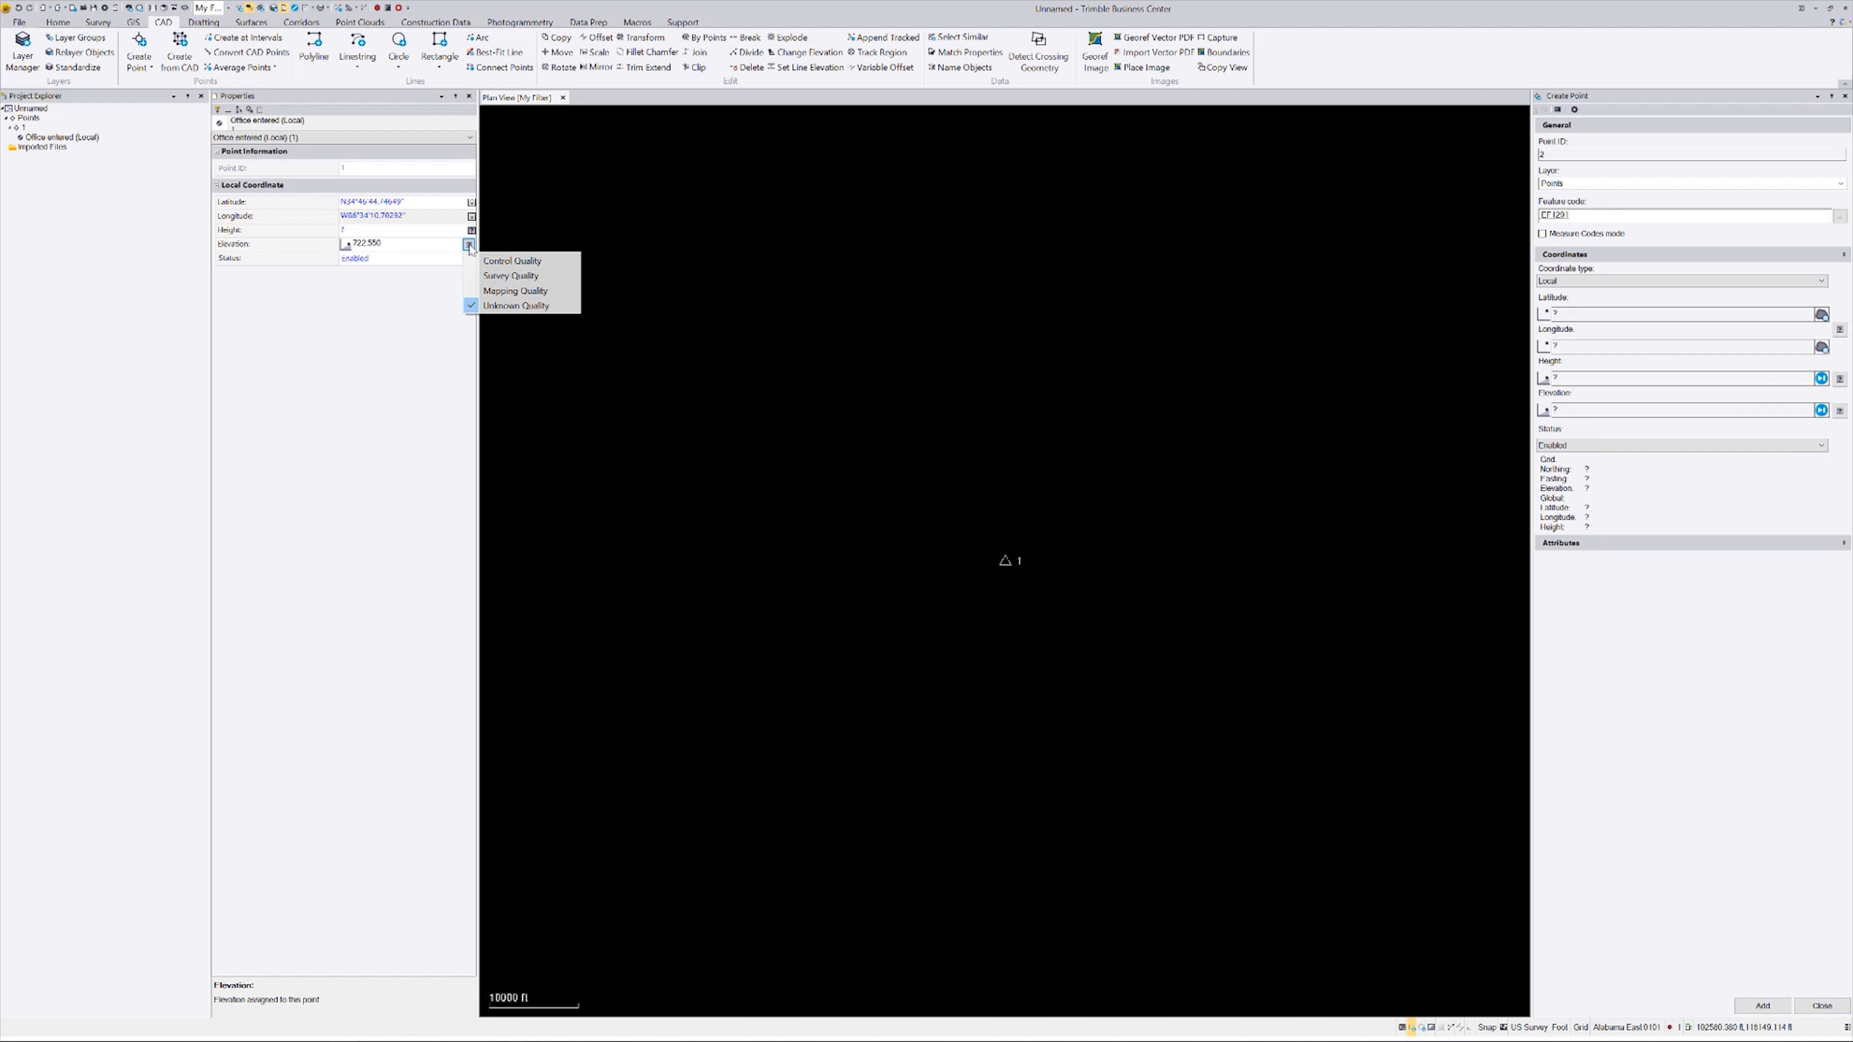
left_click(490, 262)
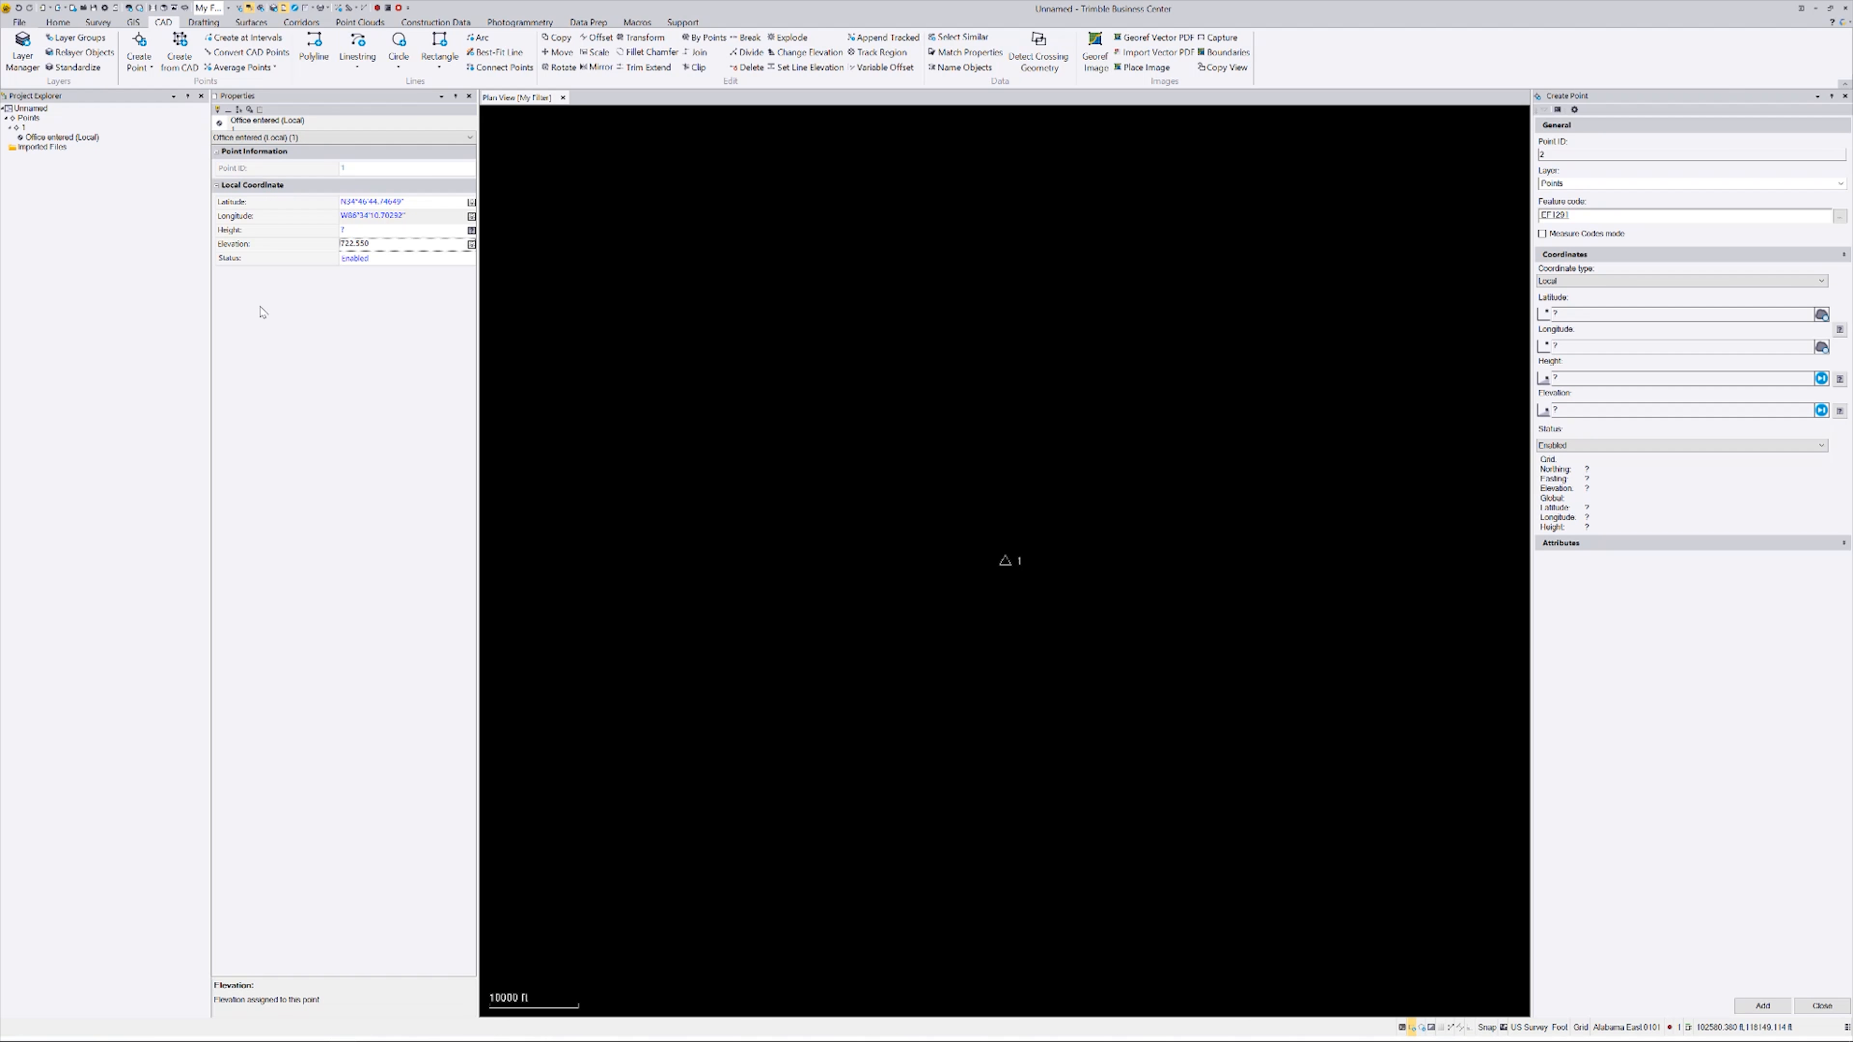
Step: Change the Points layer's color to red in the Layer Manager and close the point's properties
left_click(27, 55)
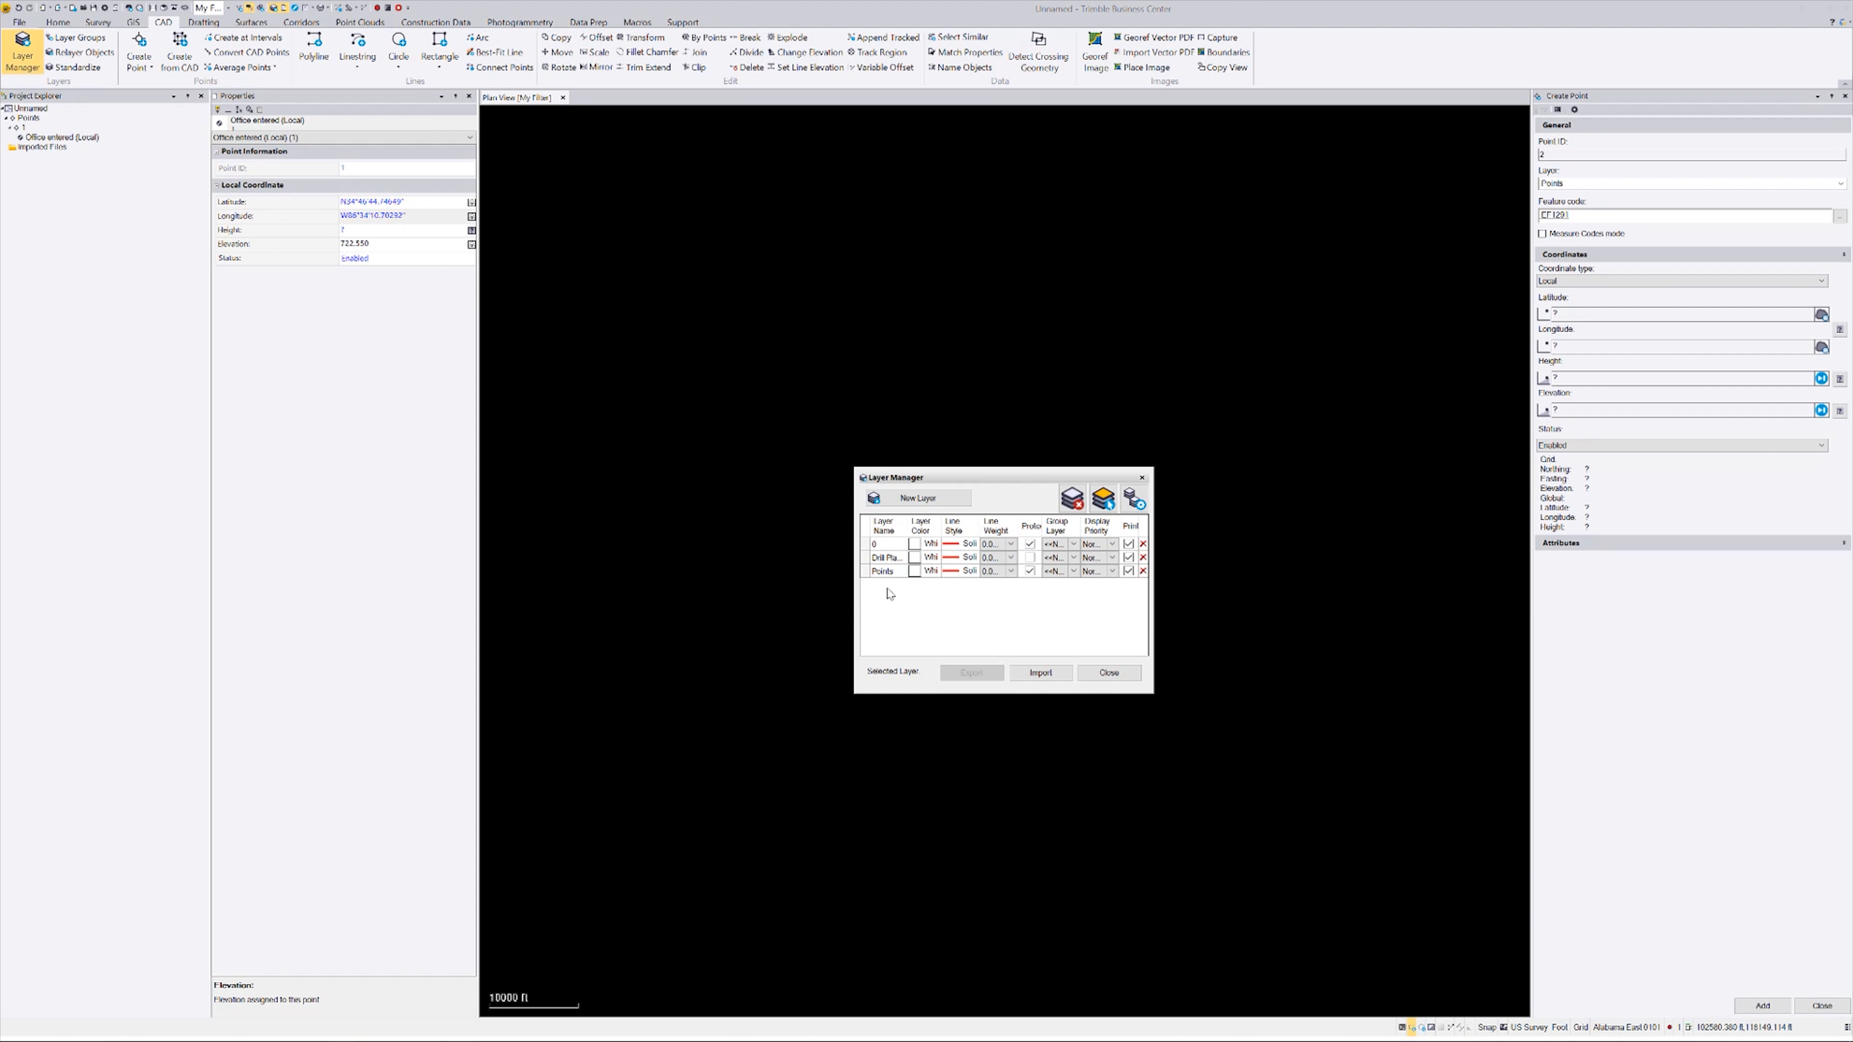
left_click(929, 577)
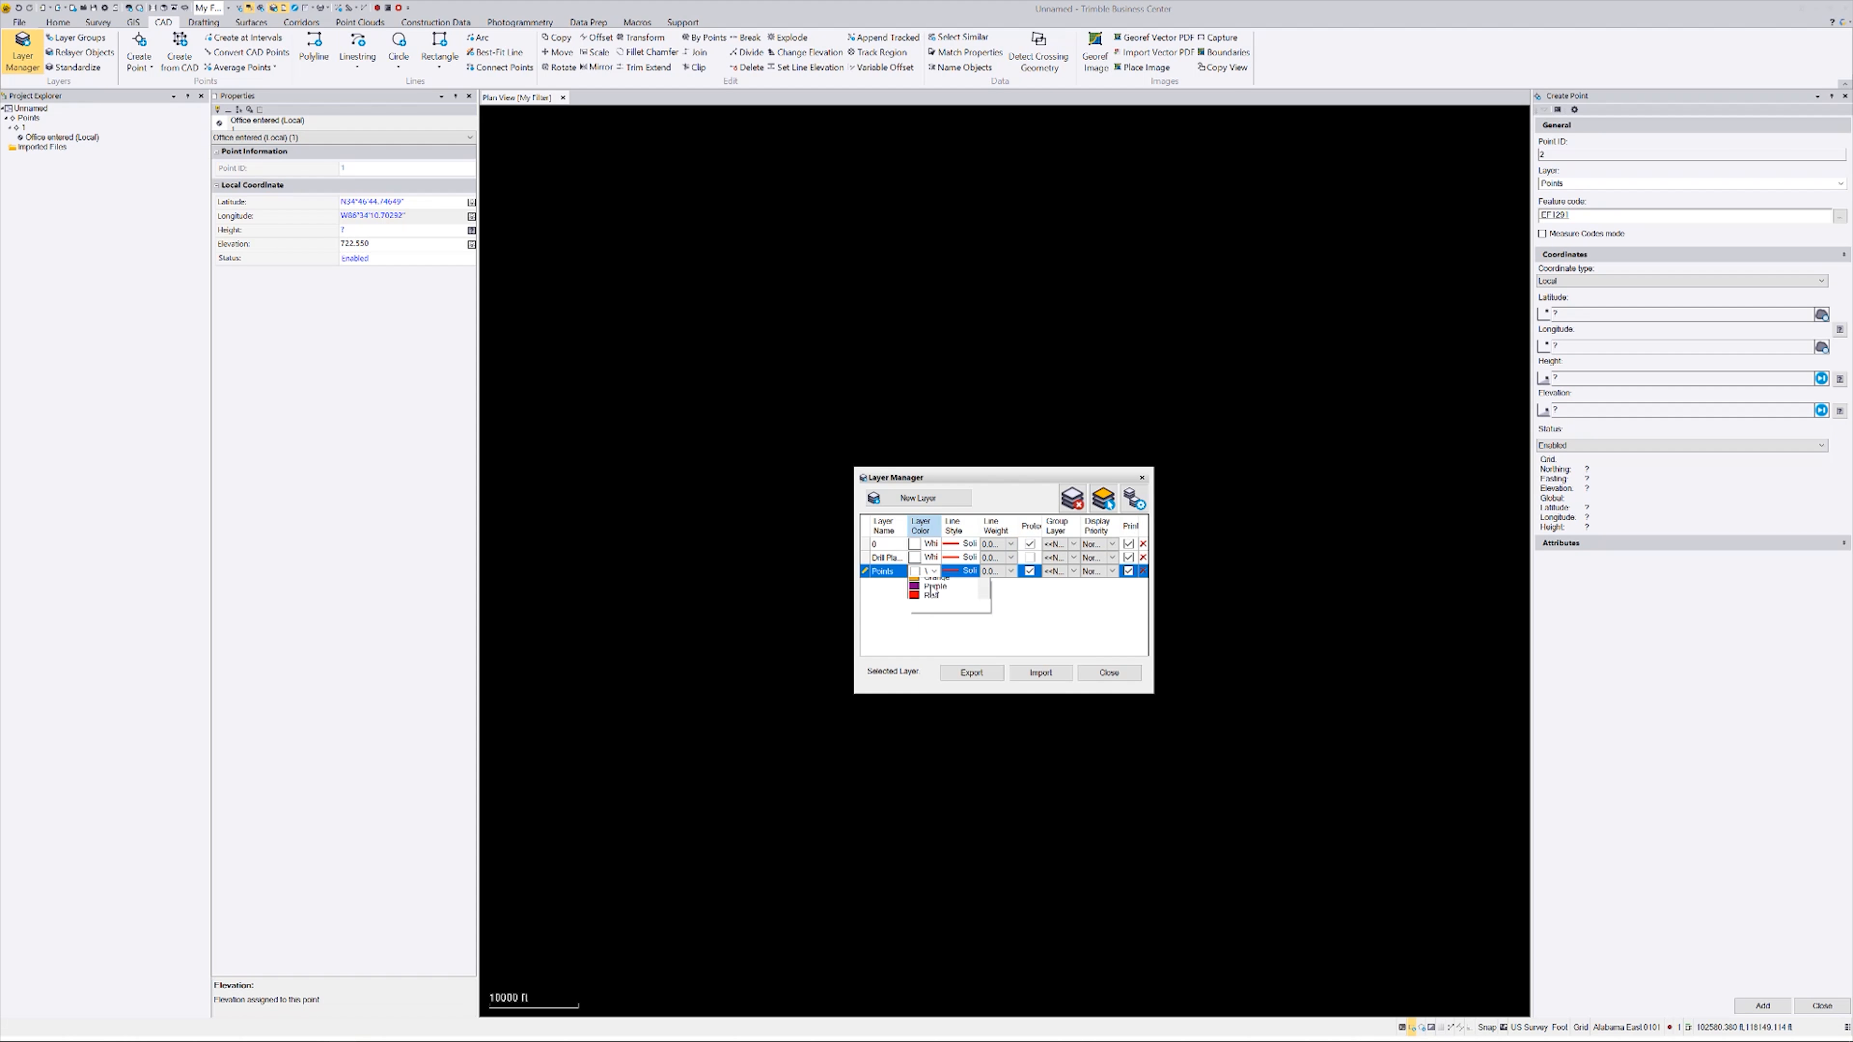
left_click(941, 604)
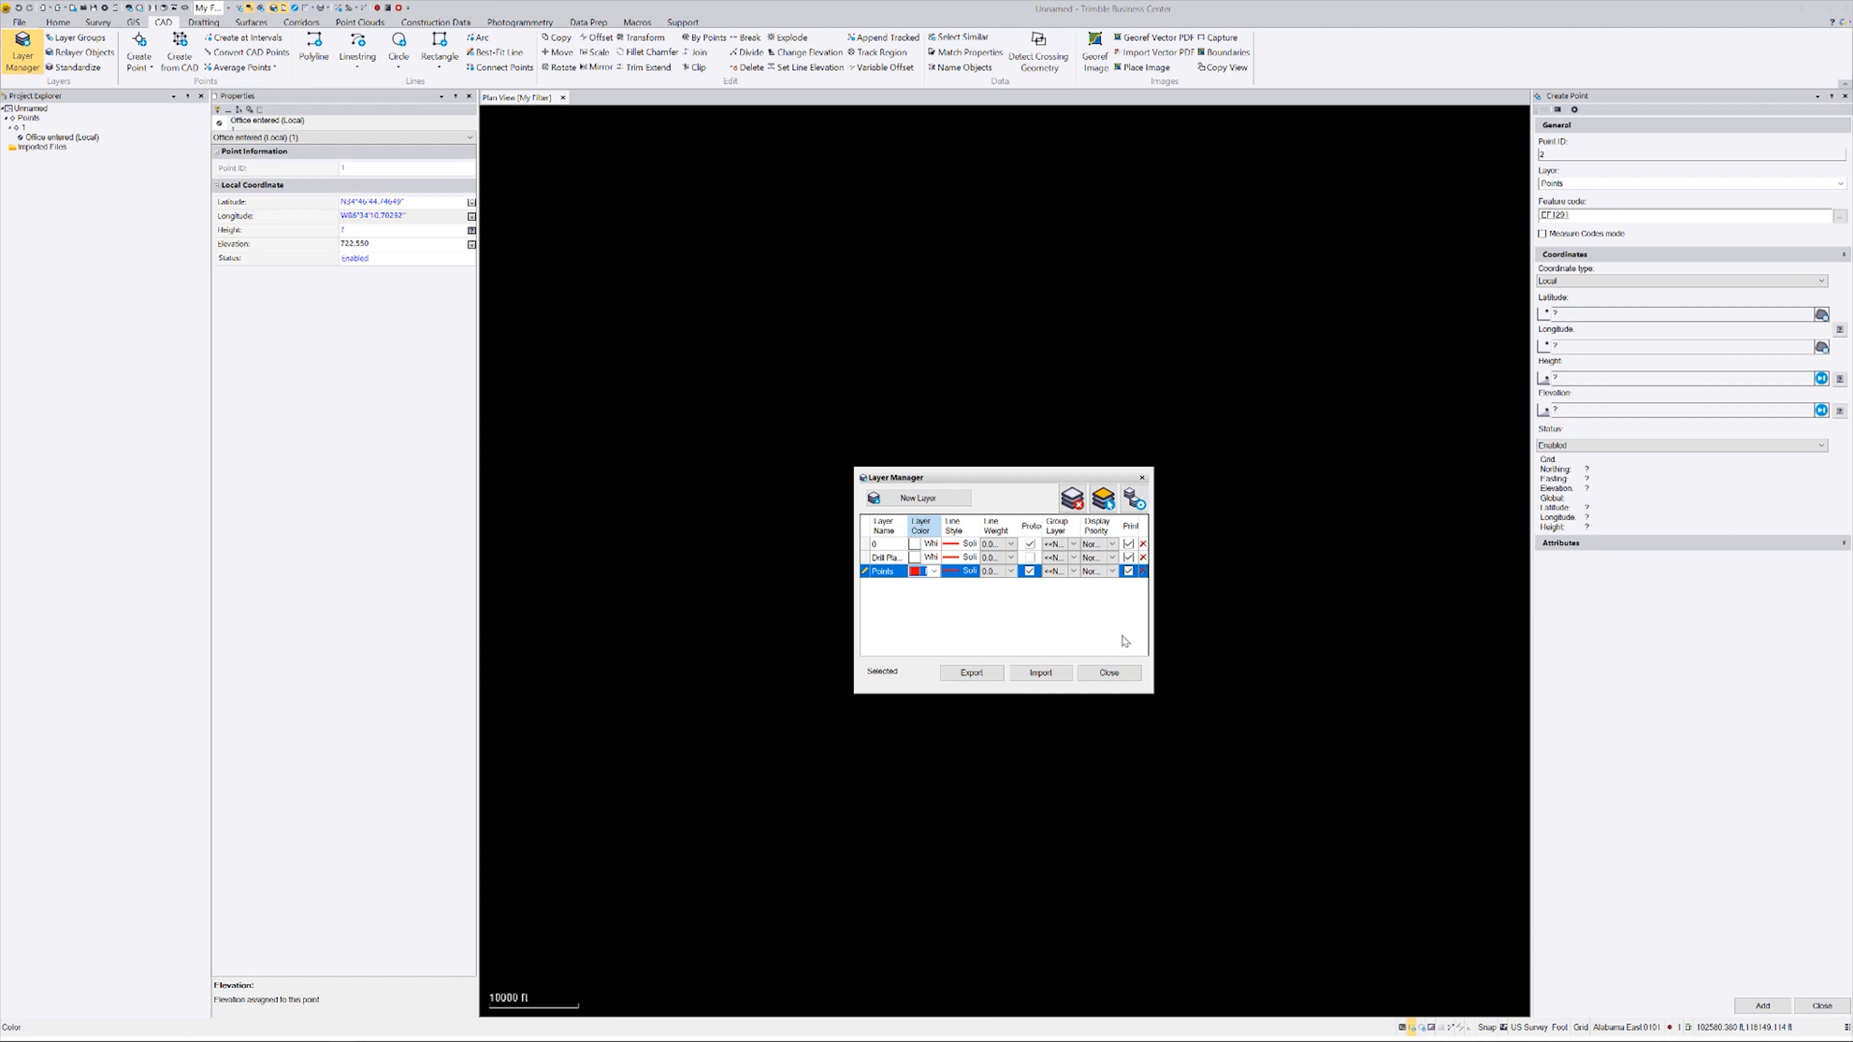
left_click(1108, 675)
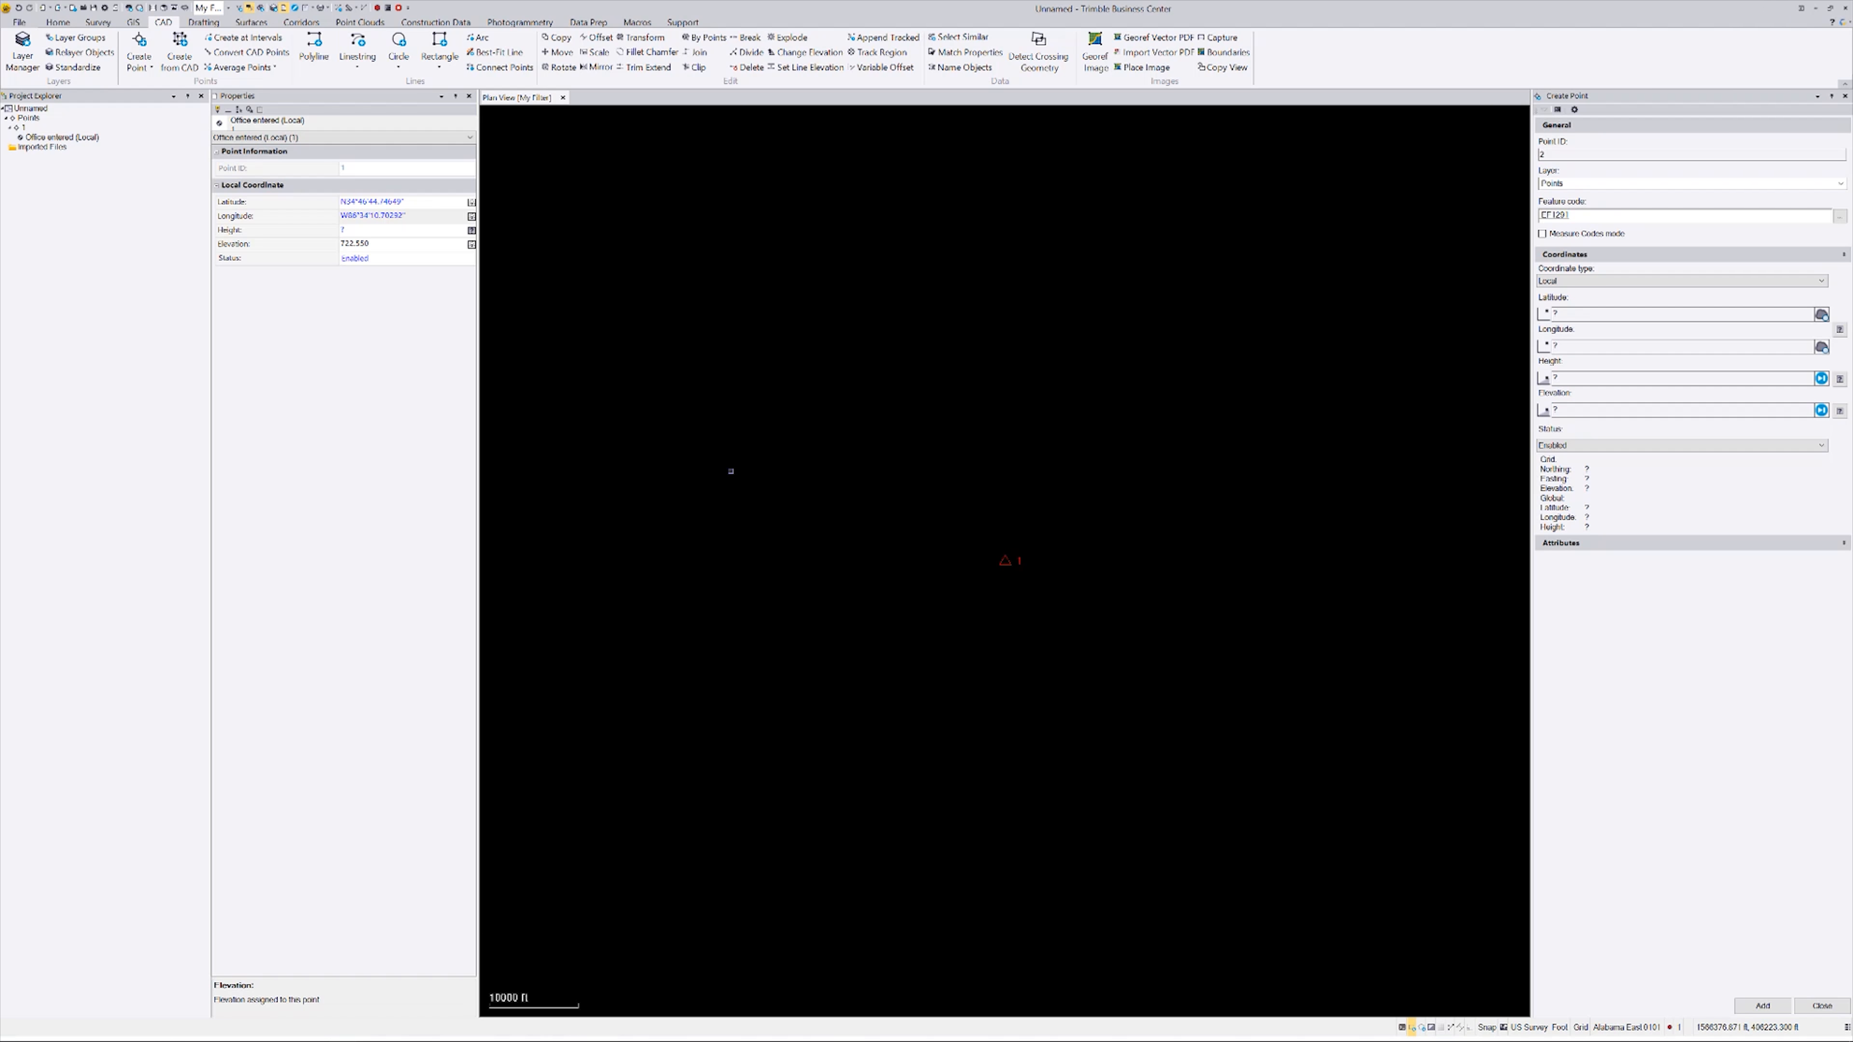
left_click(468, 100)
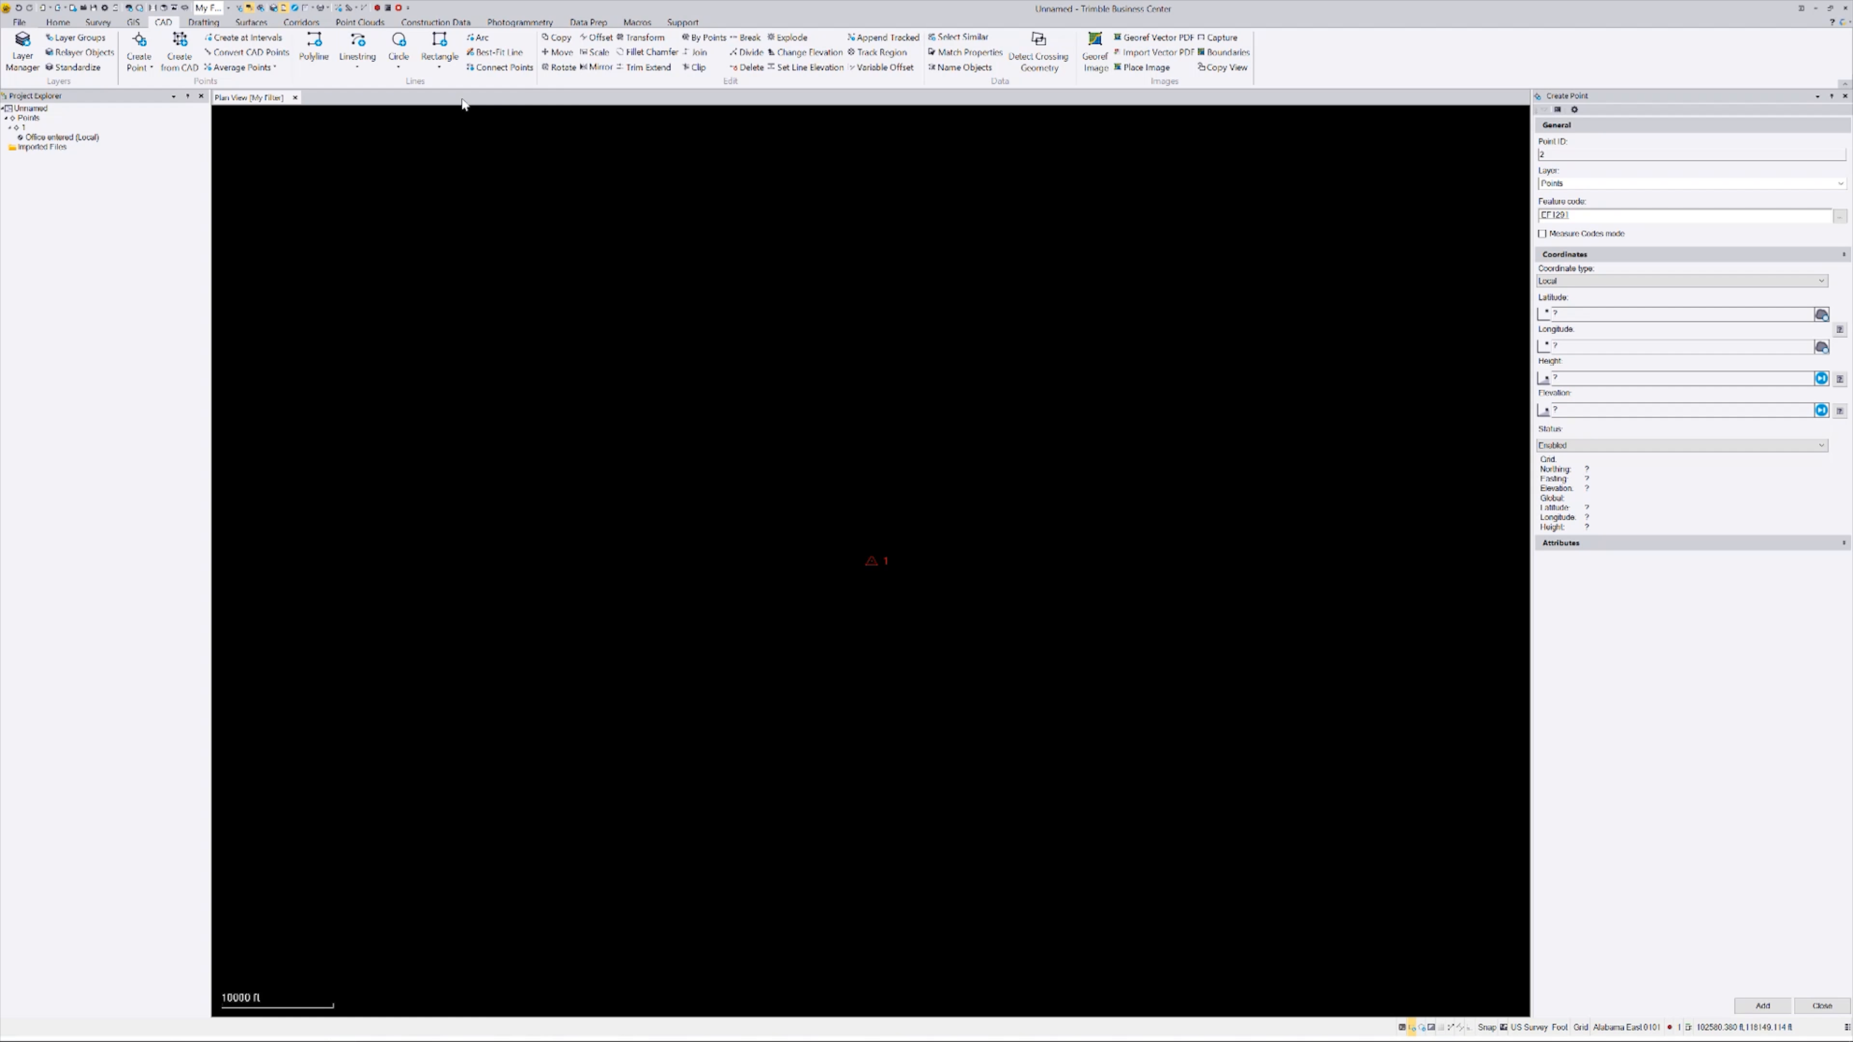
Step: Show the background street map in the plan view and zoom in on the point to check its location
scroll(722, 574, "down", 3)
left_click(1504, 1028)
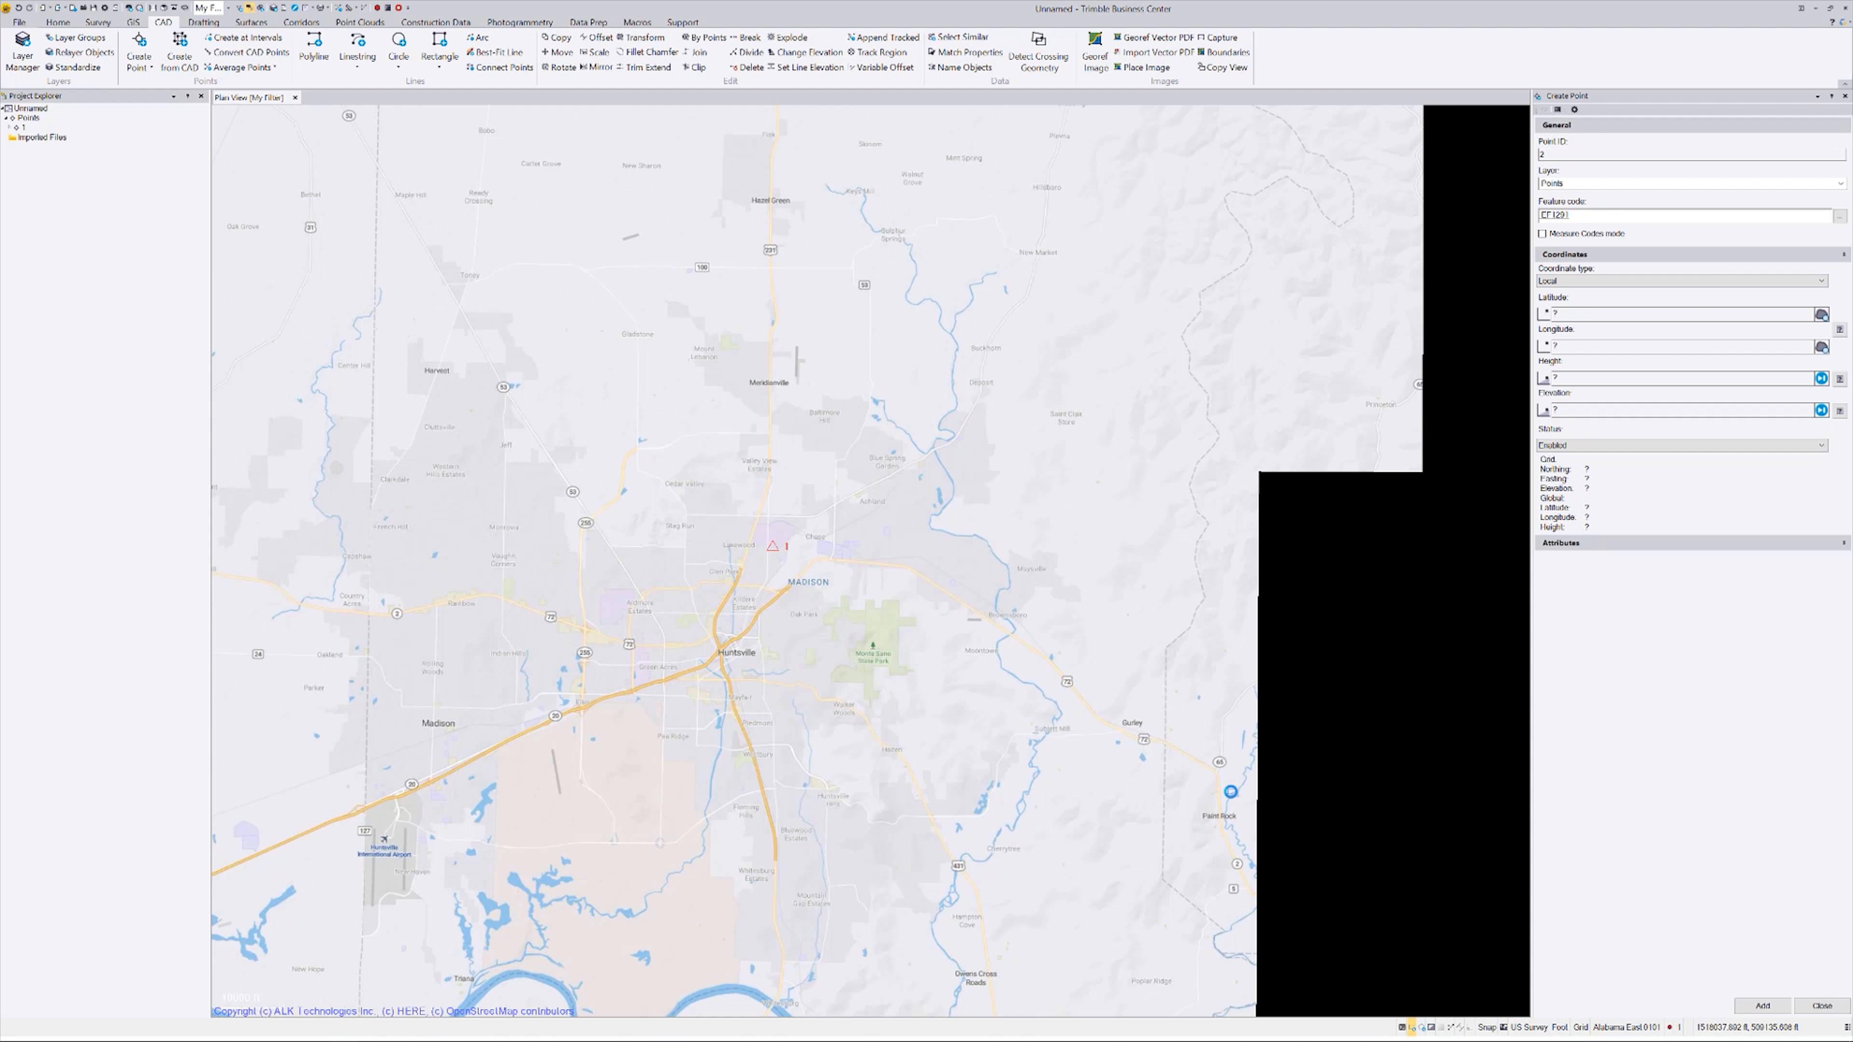
scroll(734, 551, "up", 2)
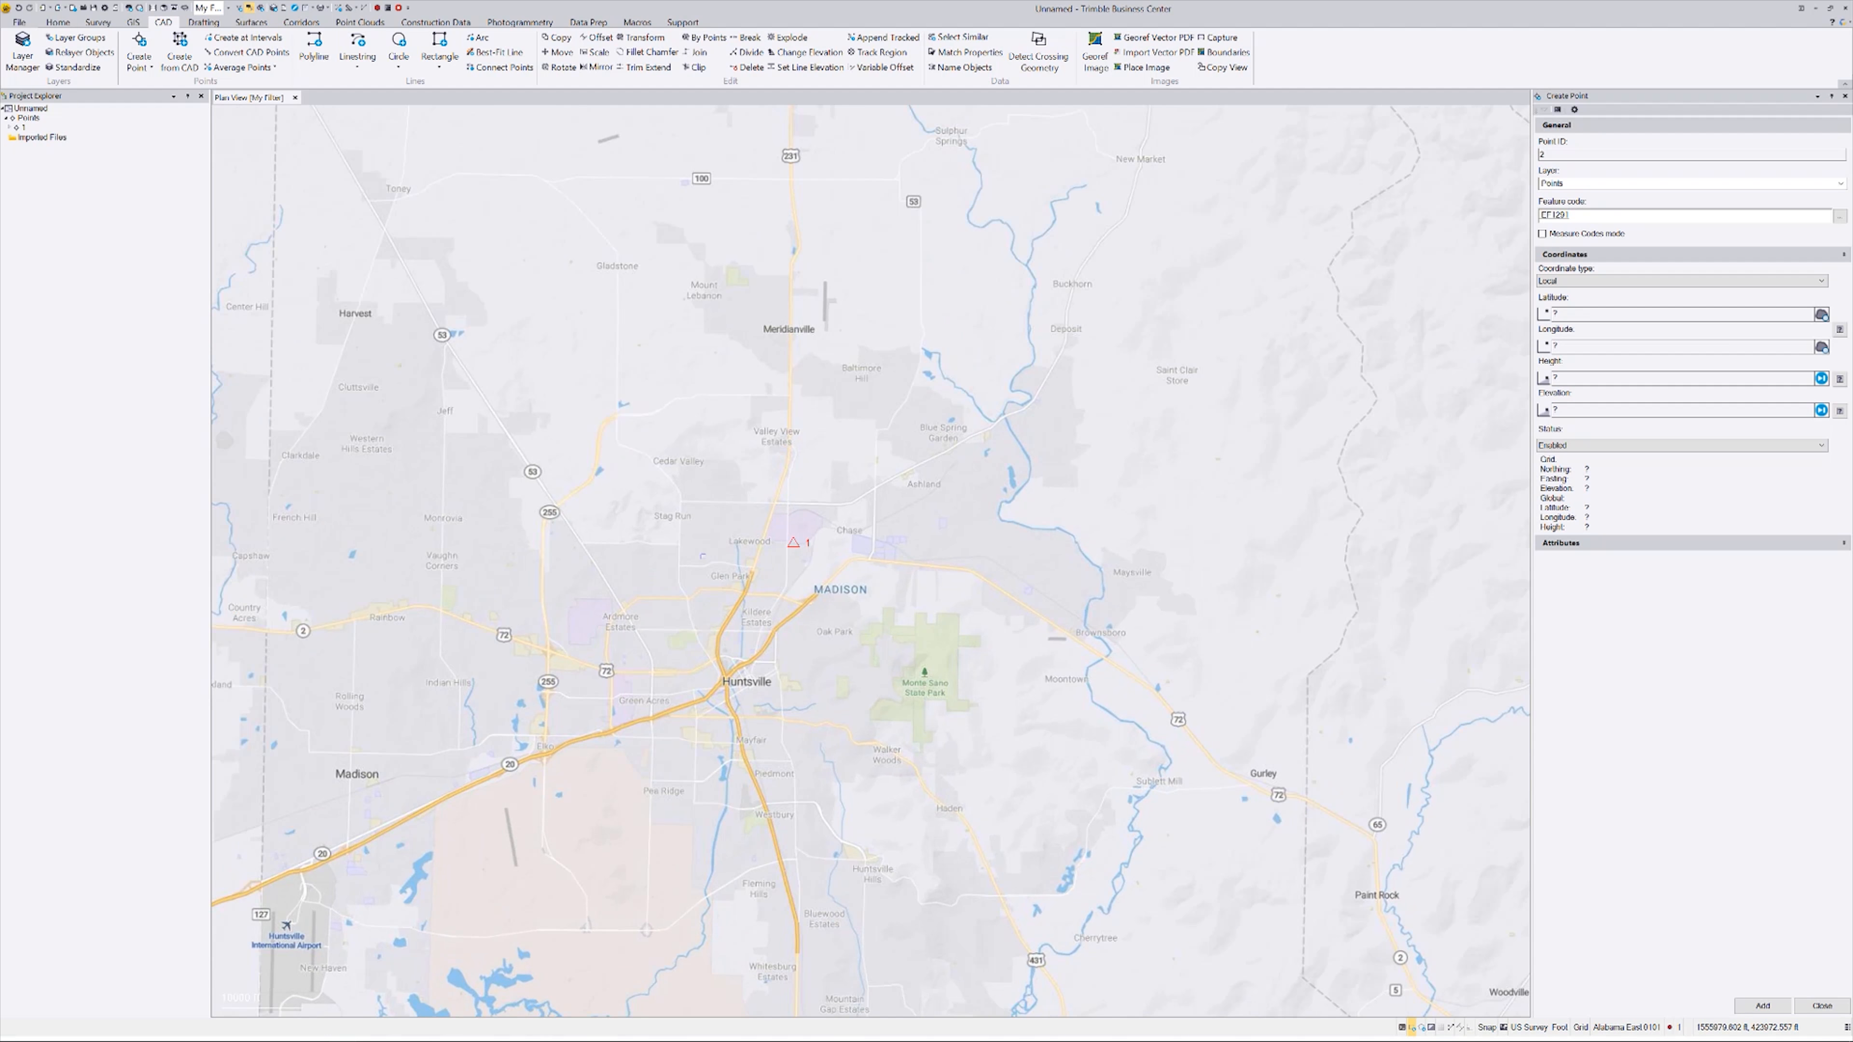
scroll(831, 545, "up", 2)
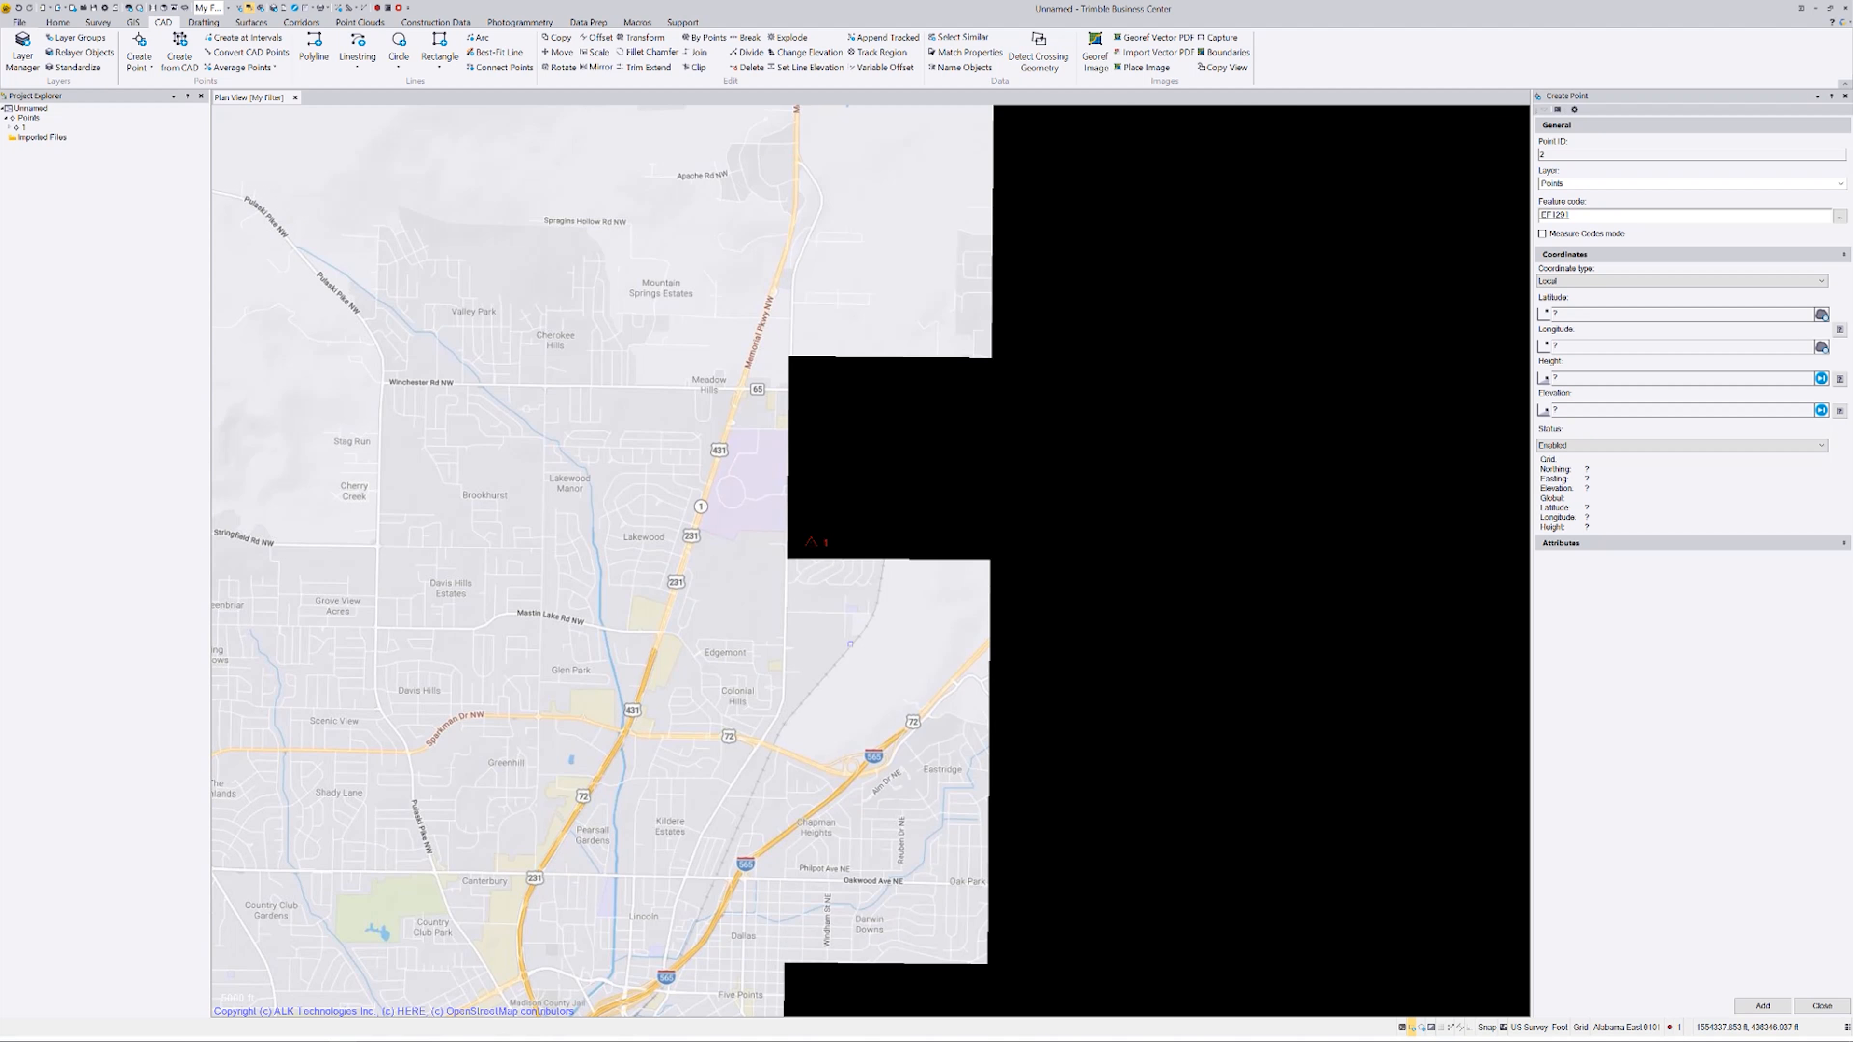
scroll(796, 551, "up", 3)
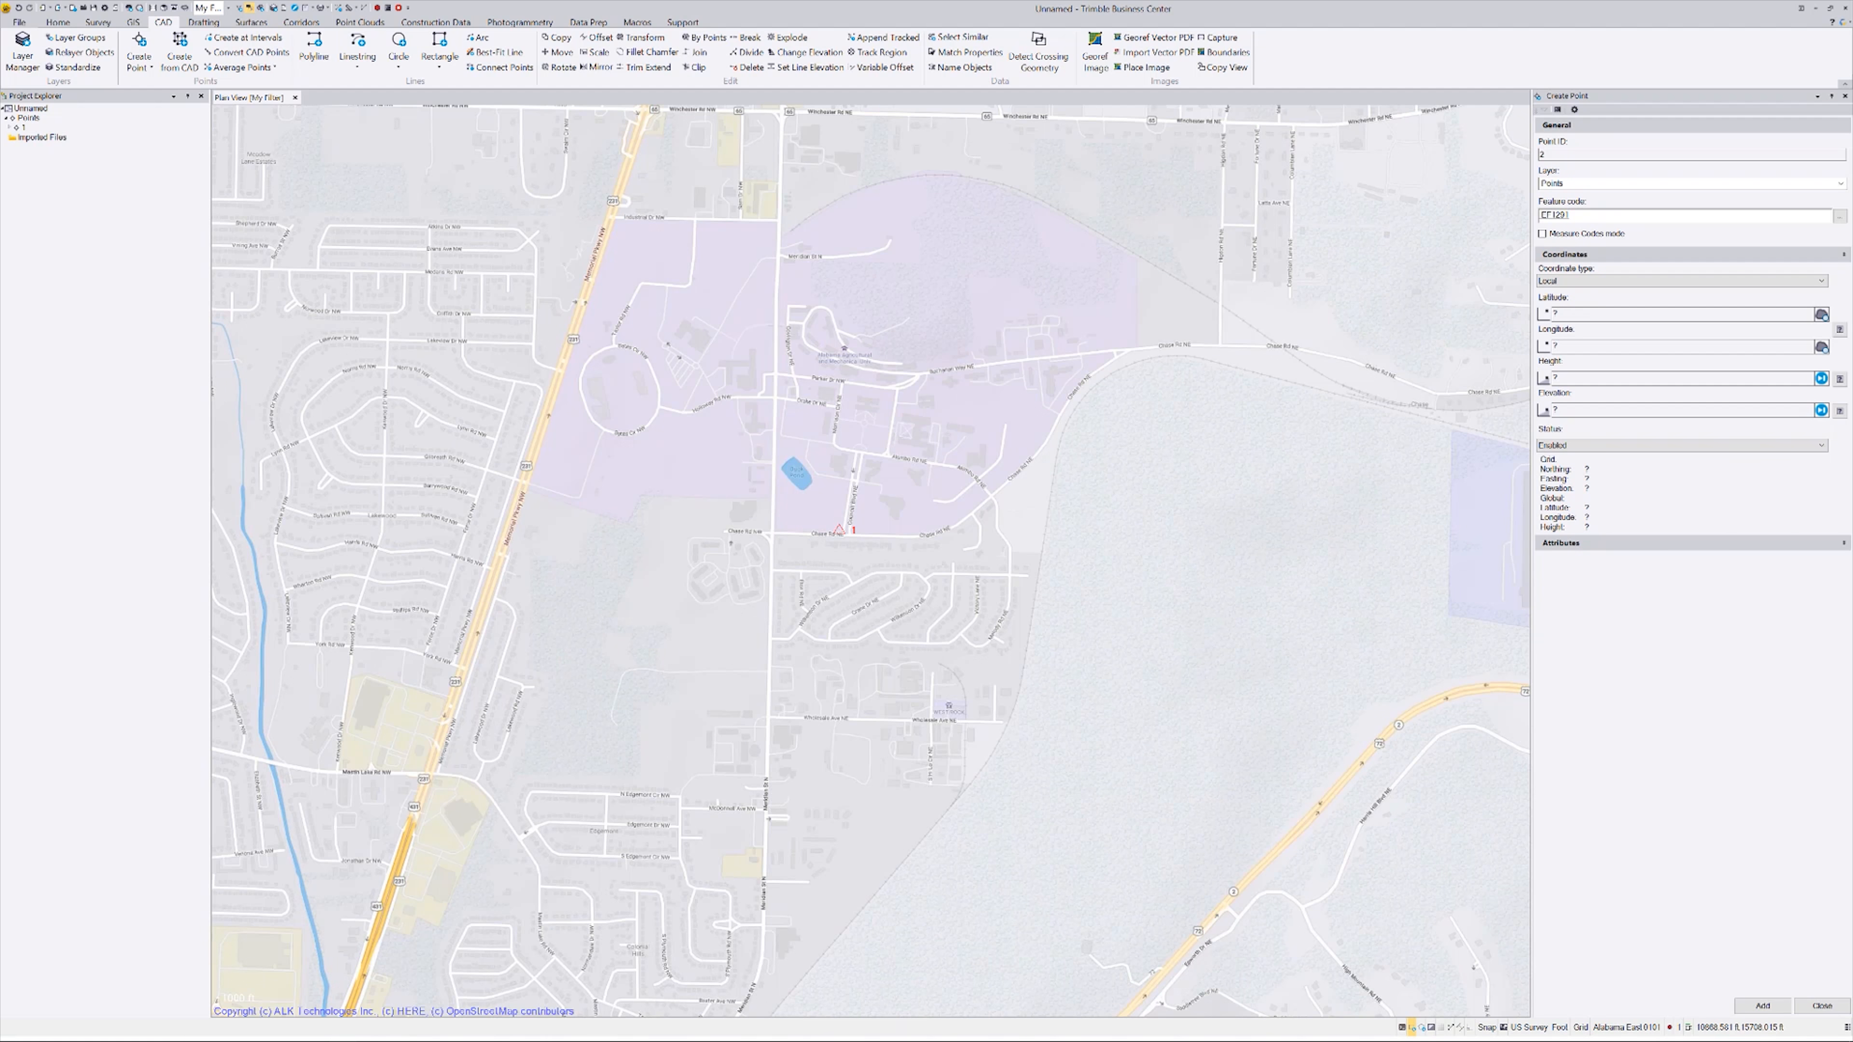
Step: Switch to Chrome, open Google My Maps through a search for my maps, and create a new map
key("alt+Tab")
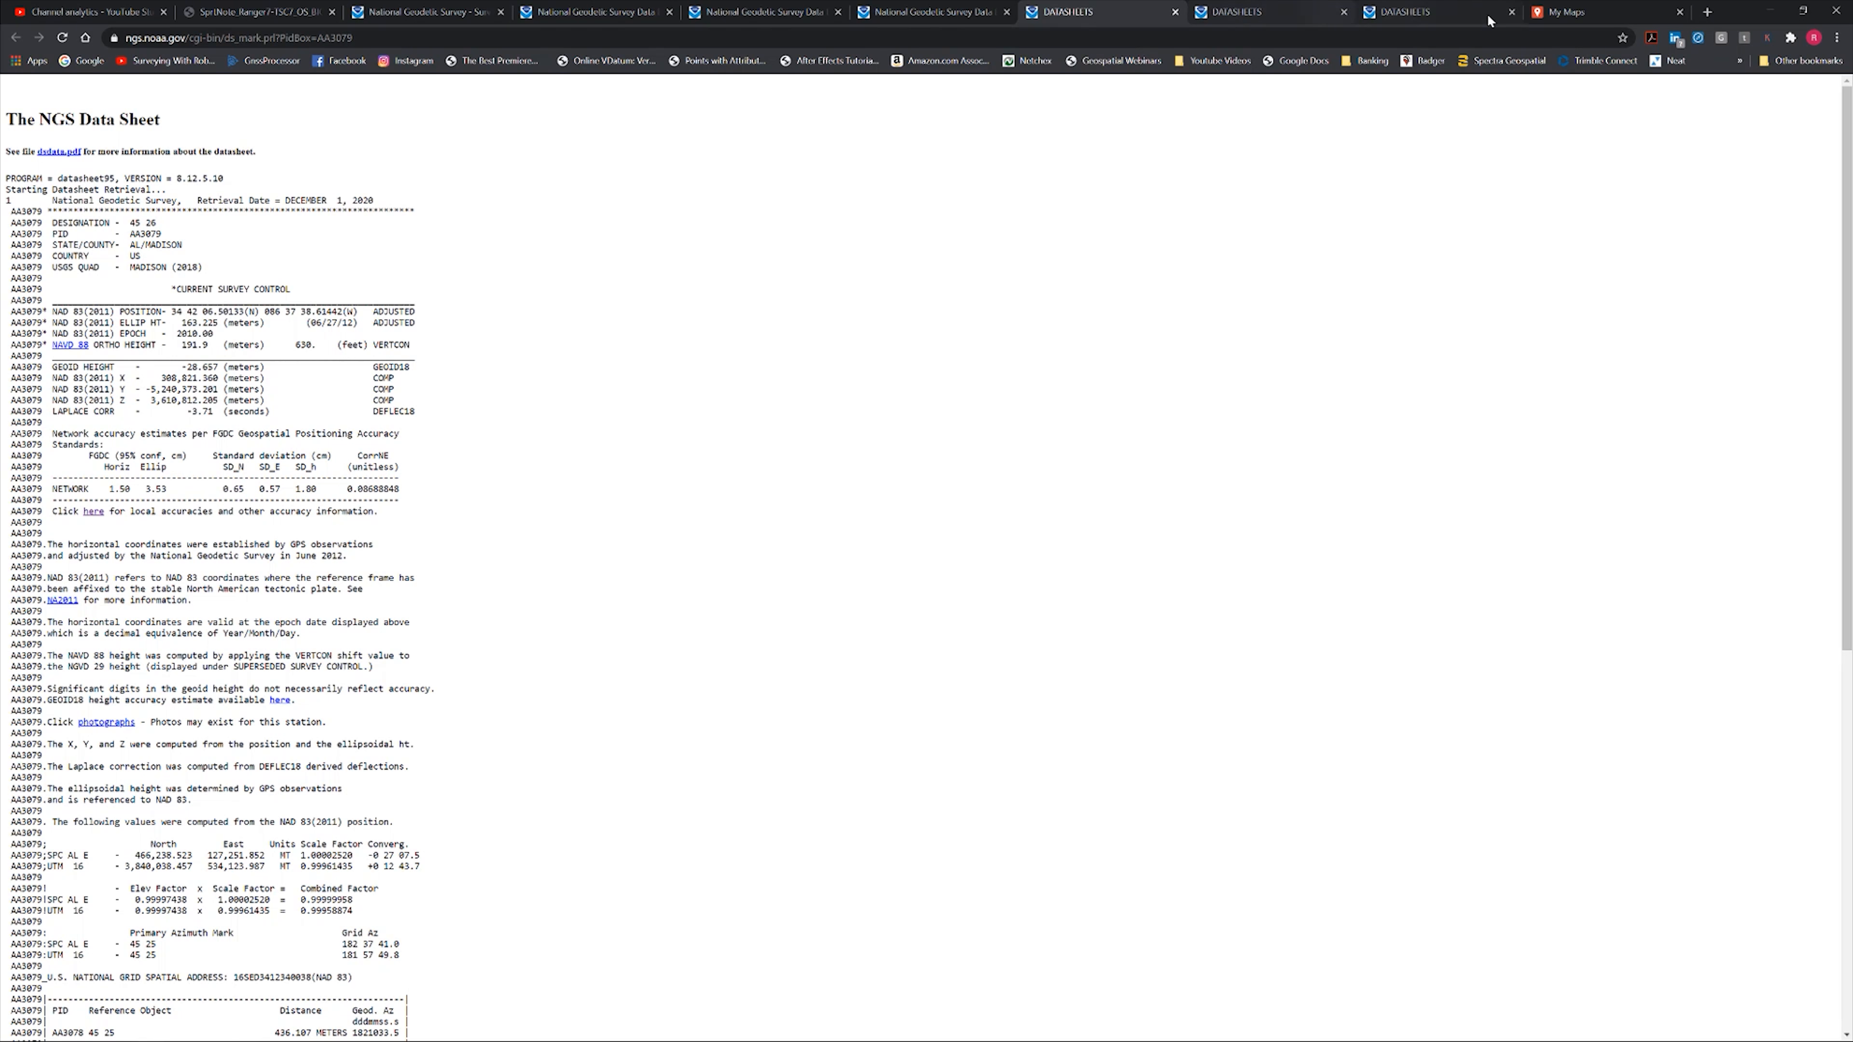
left_click(1615, 13)
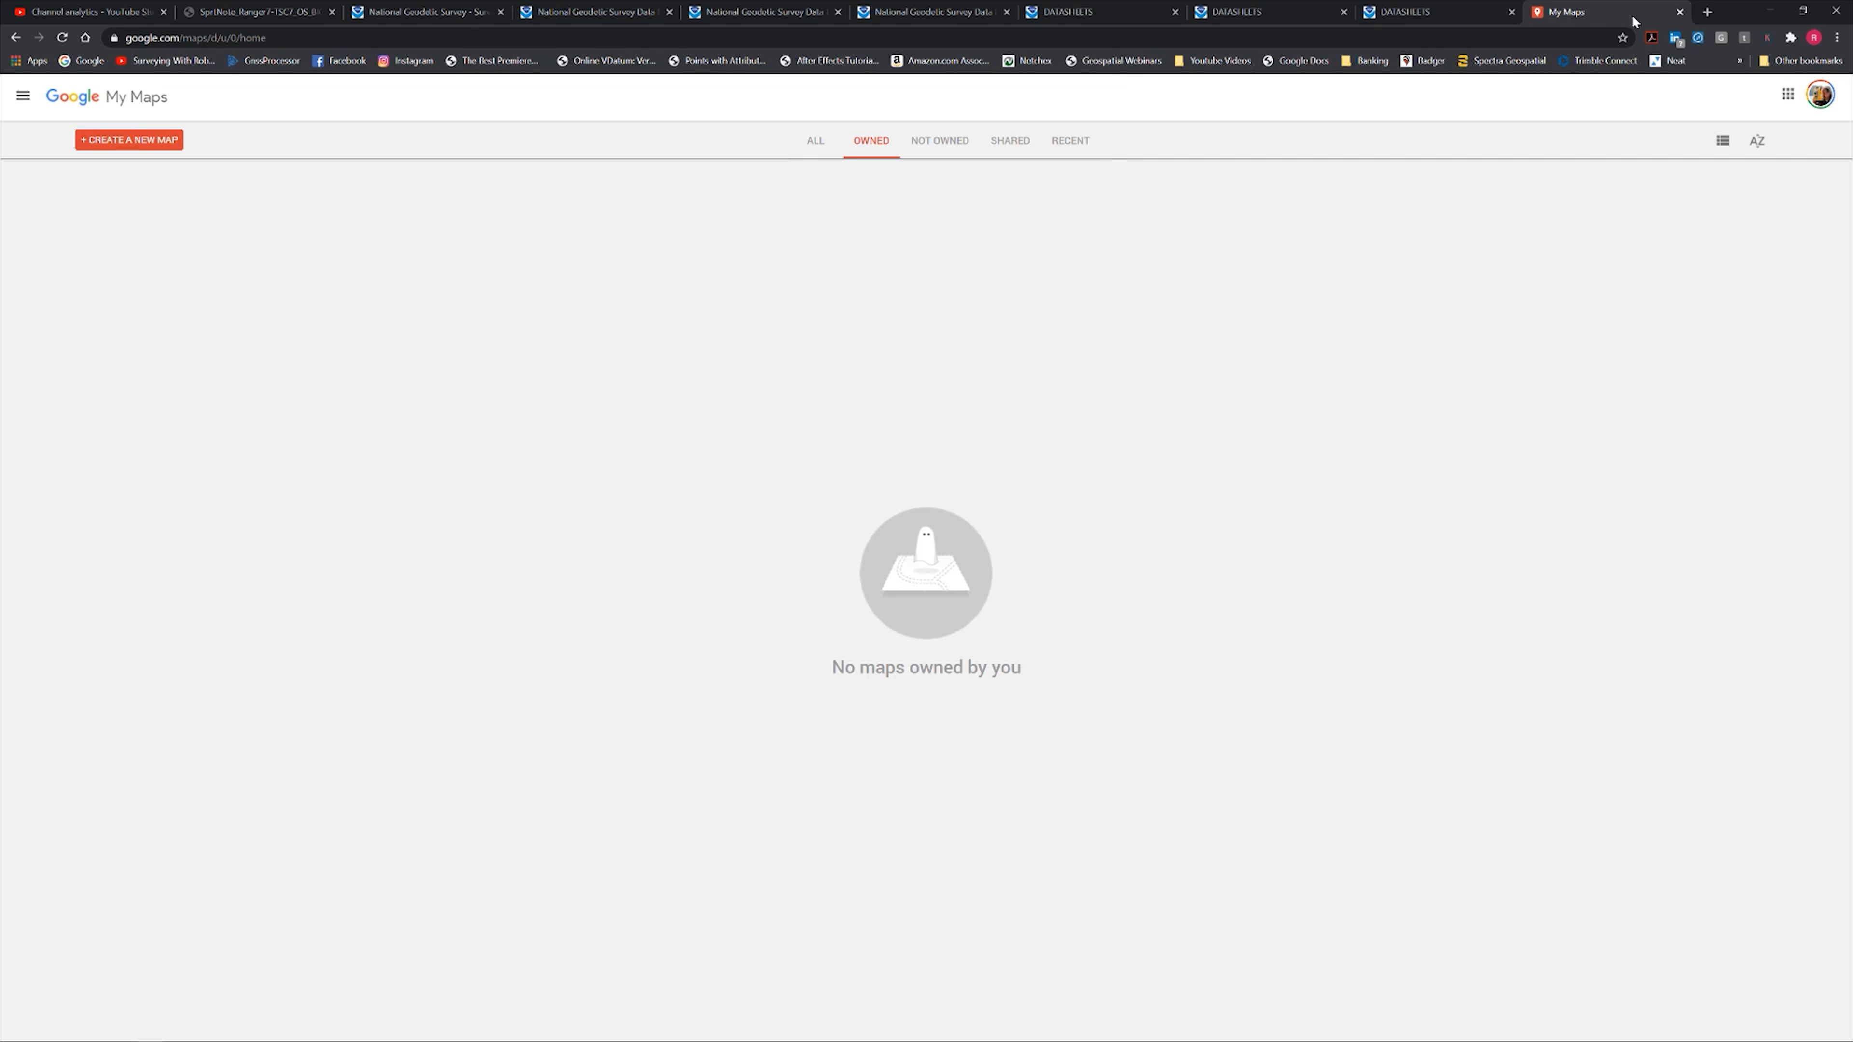
left_click(1679, 12)
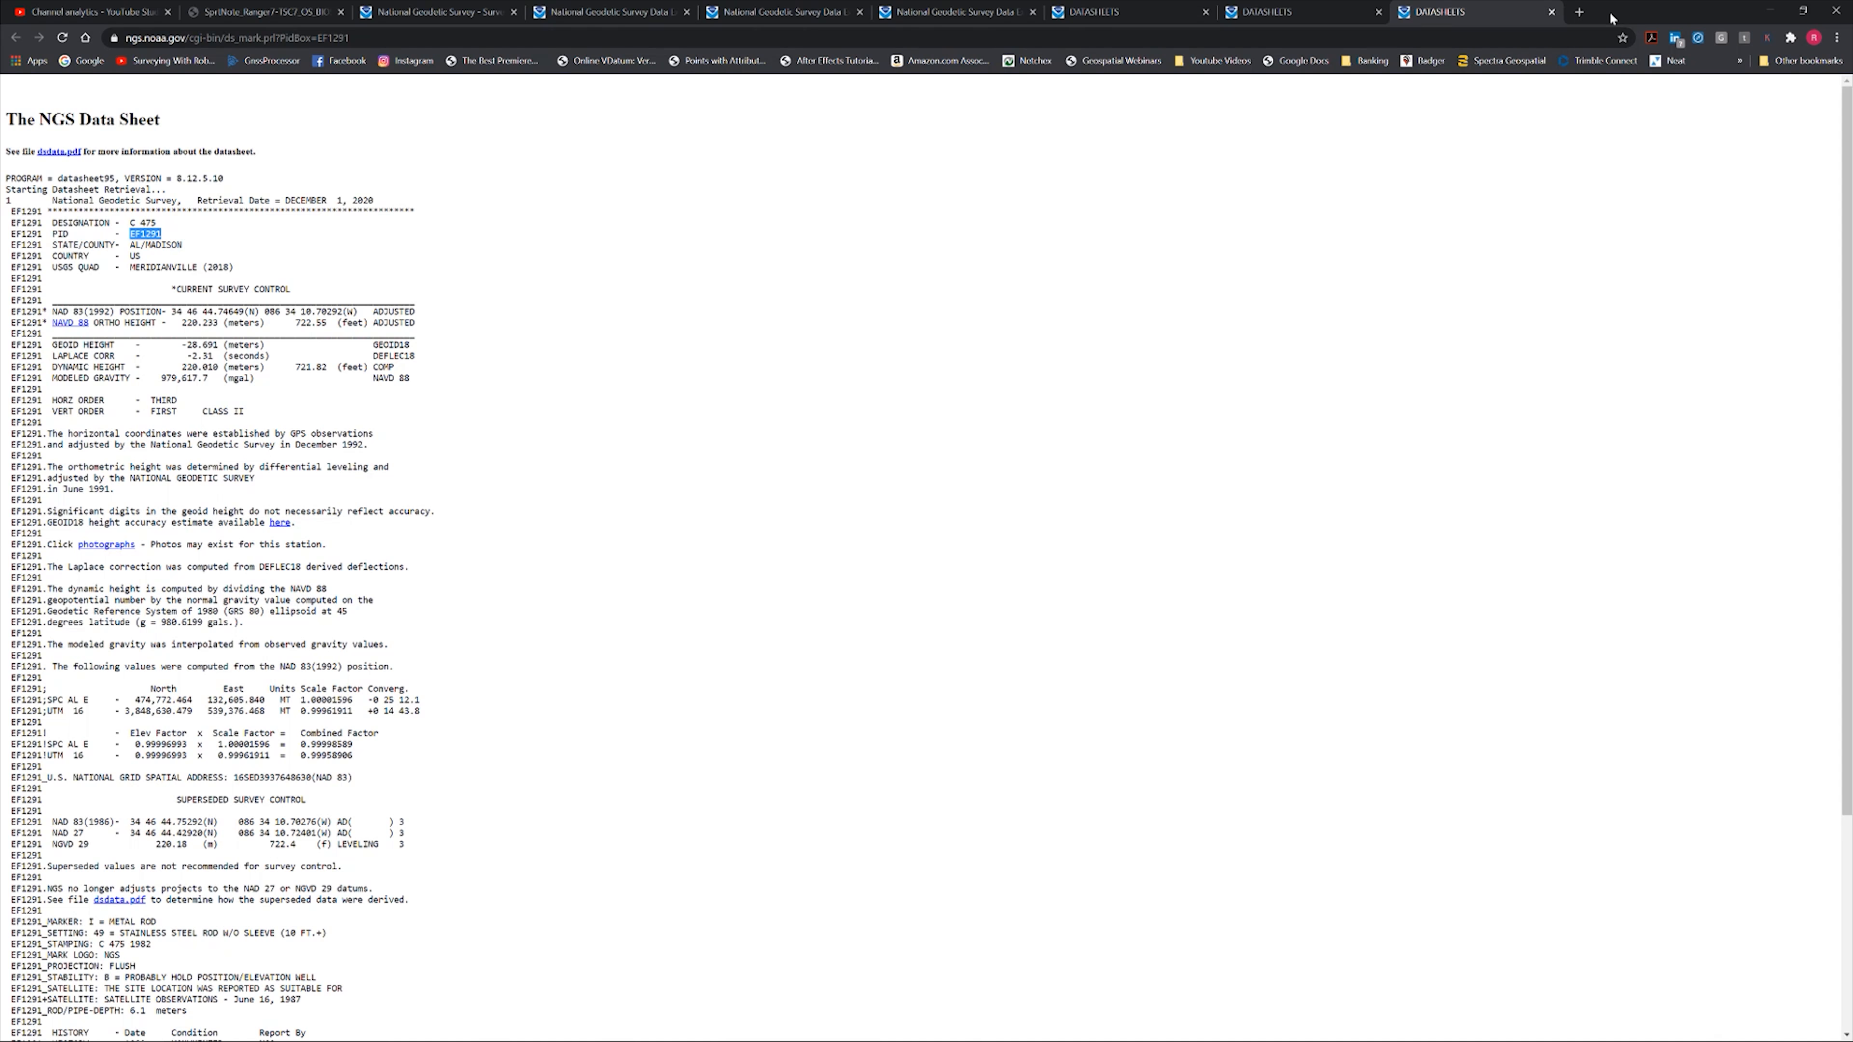
left_click(1580, 13)
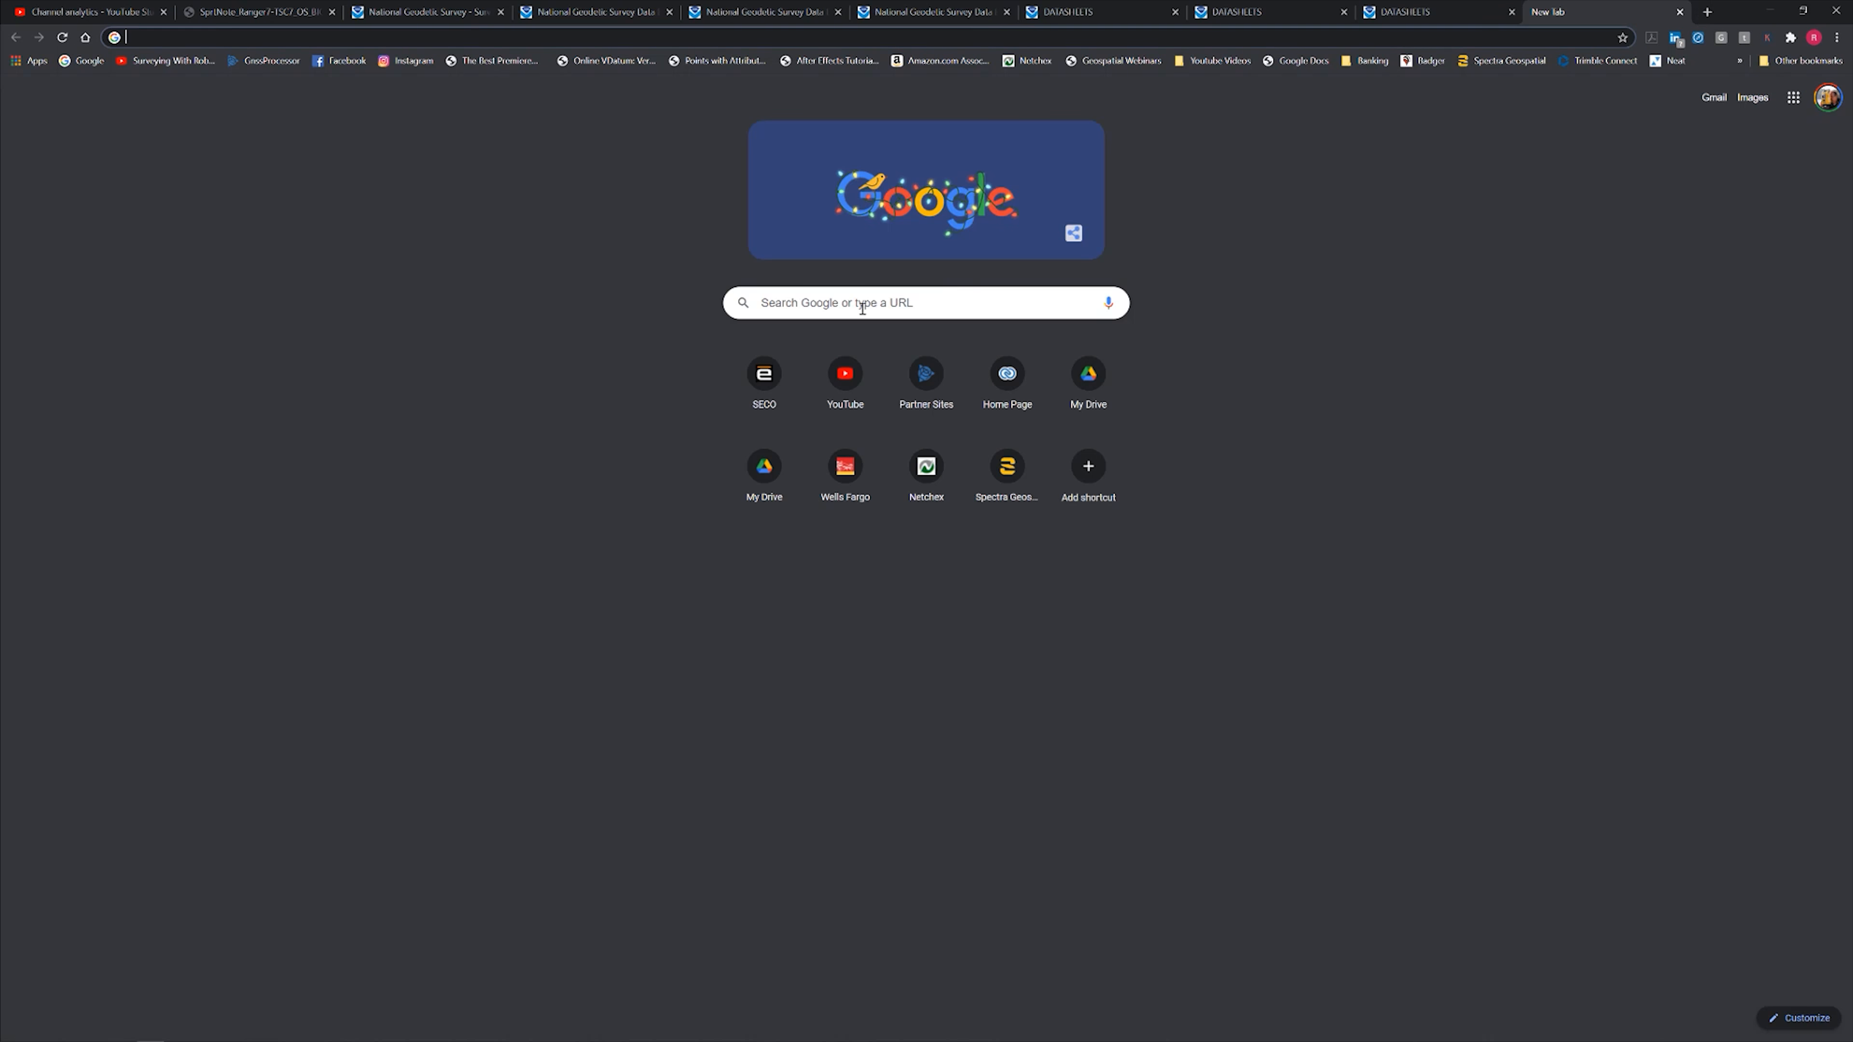
left_click(863, 308)
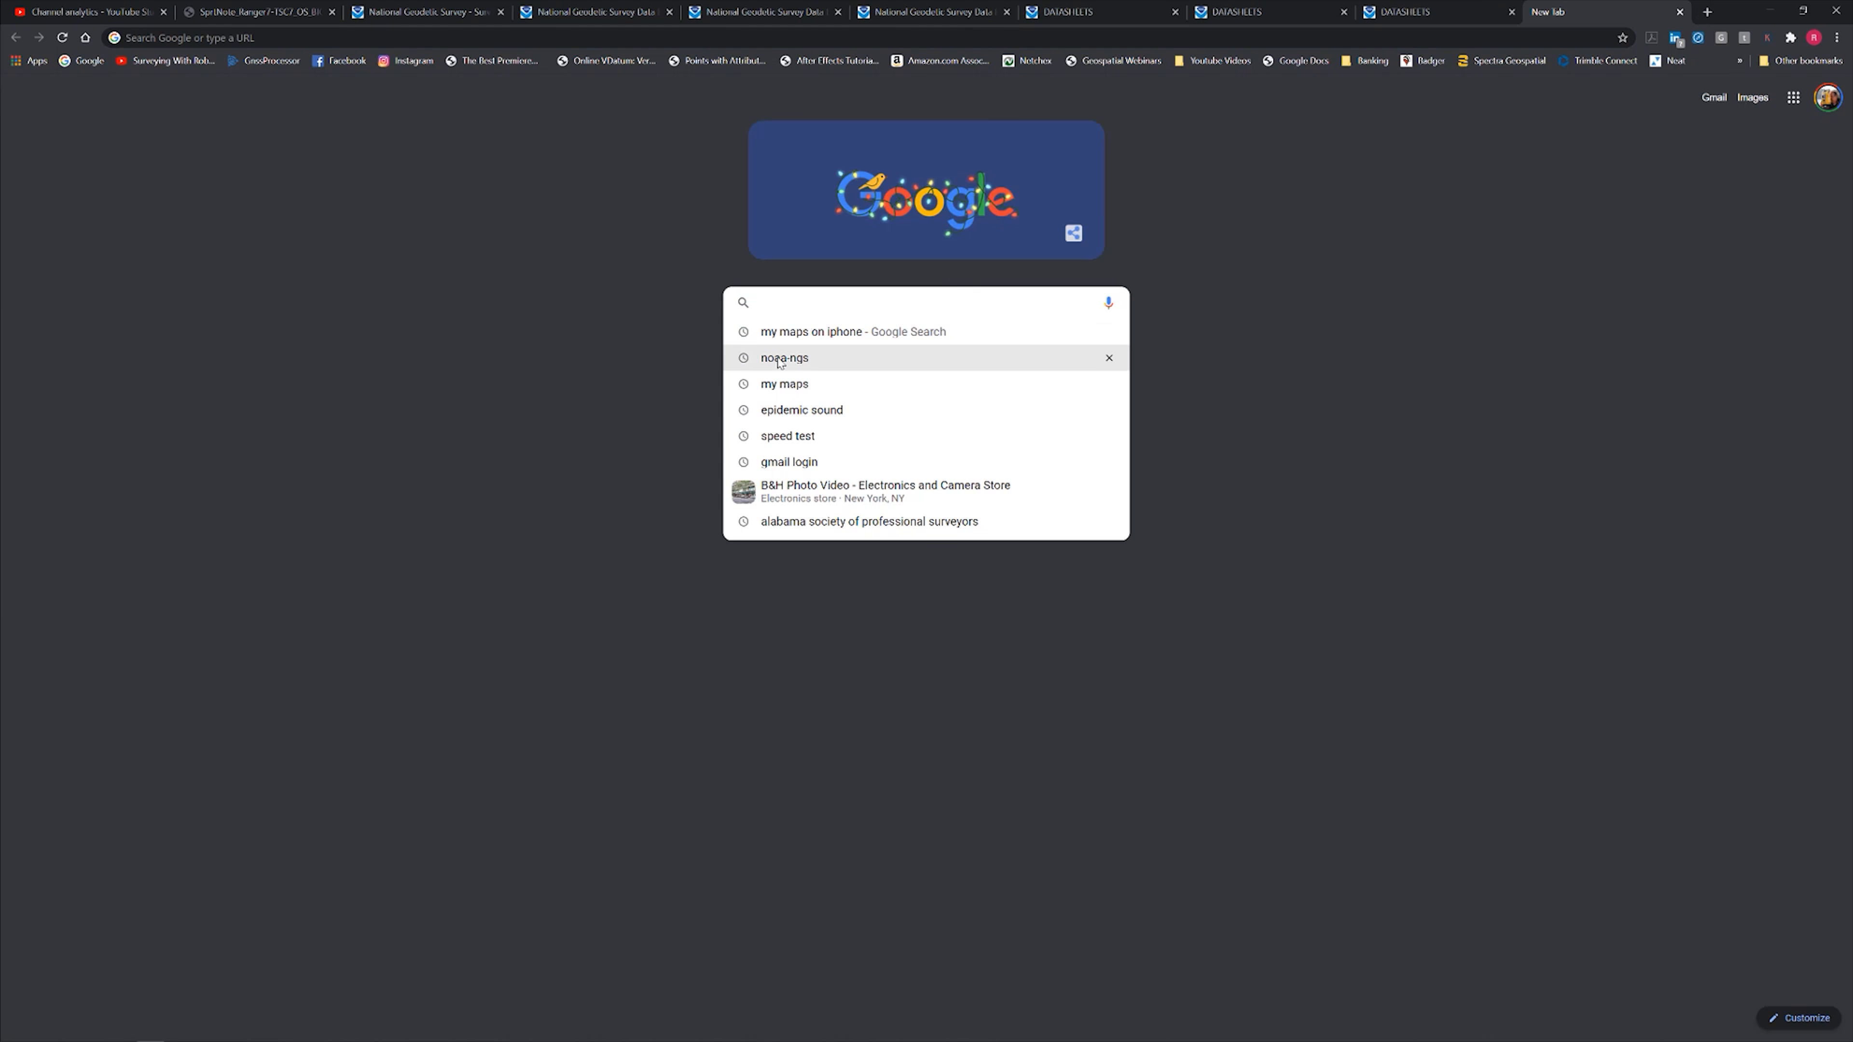
left_click(788, 384)
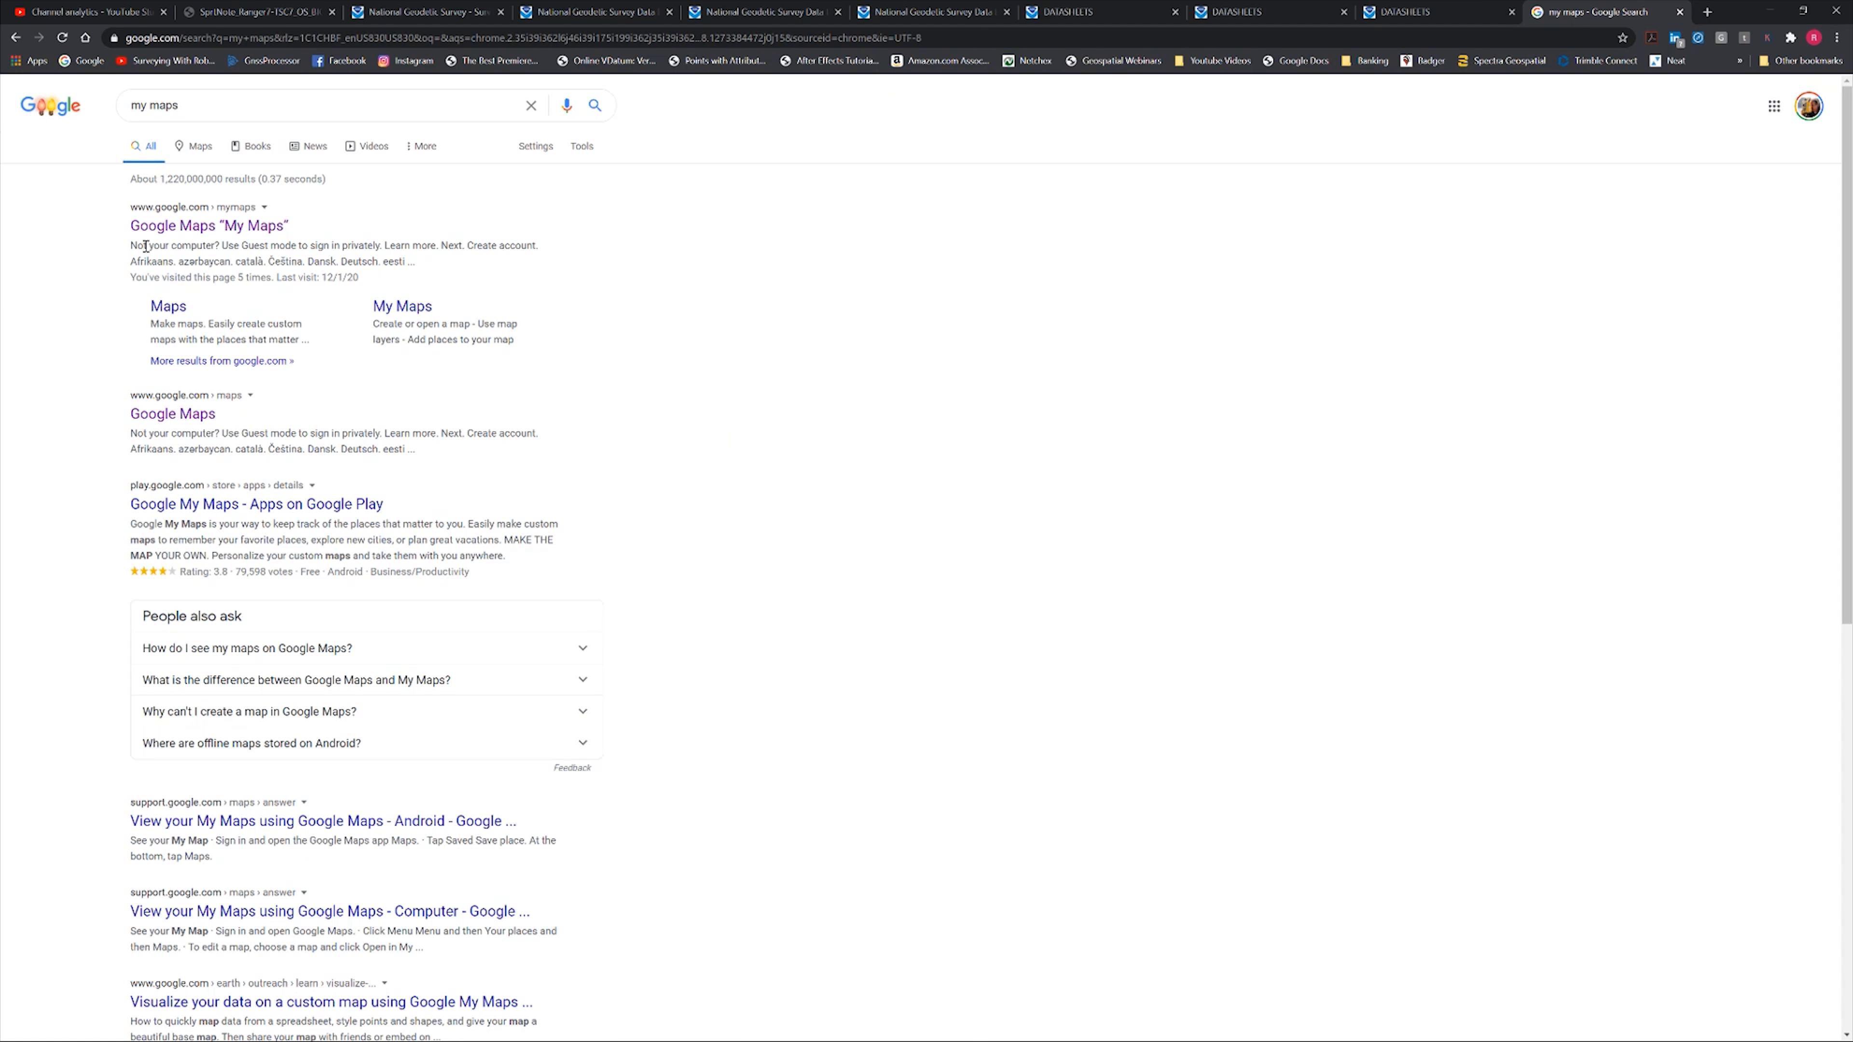
left_click(183, 228)
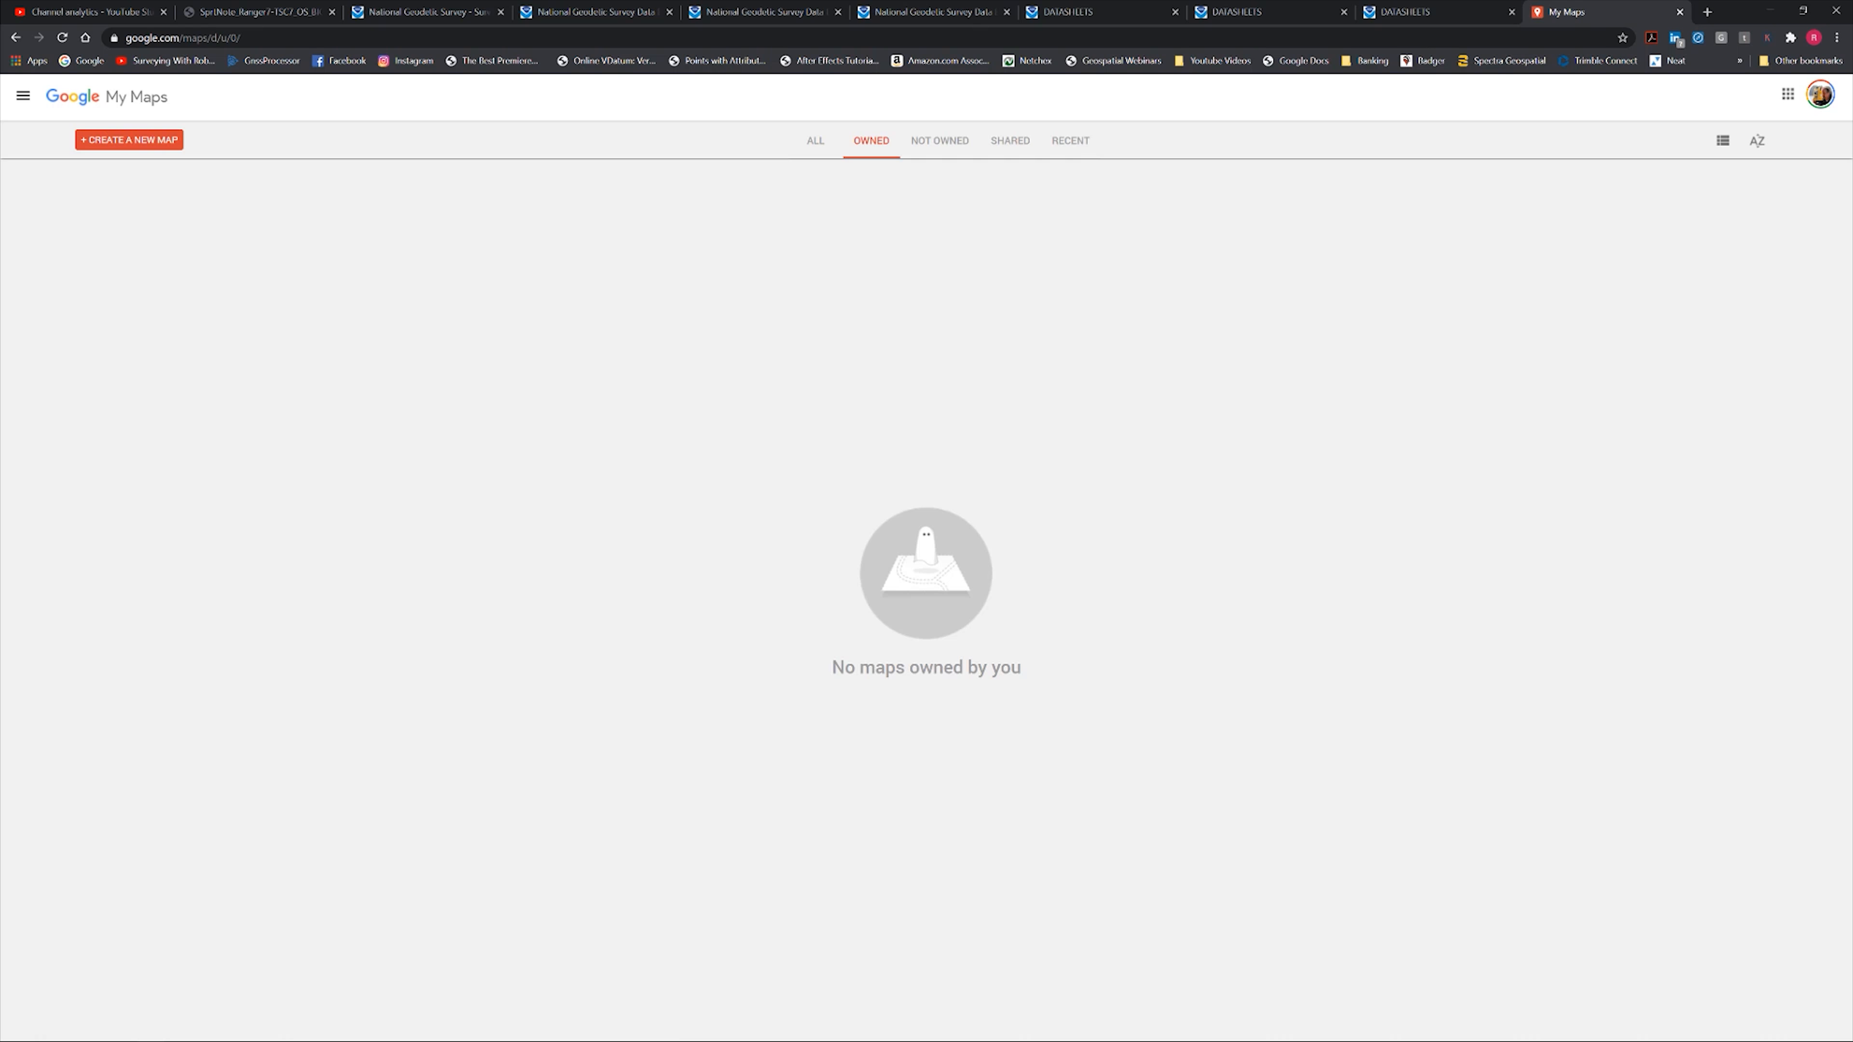
left_click(1821, 97)
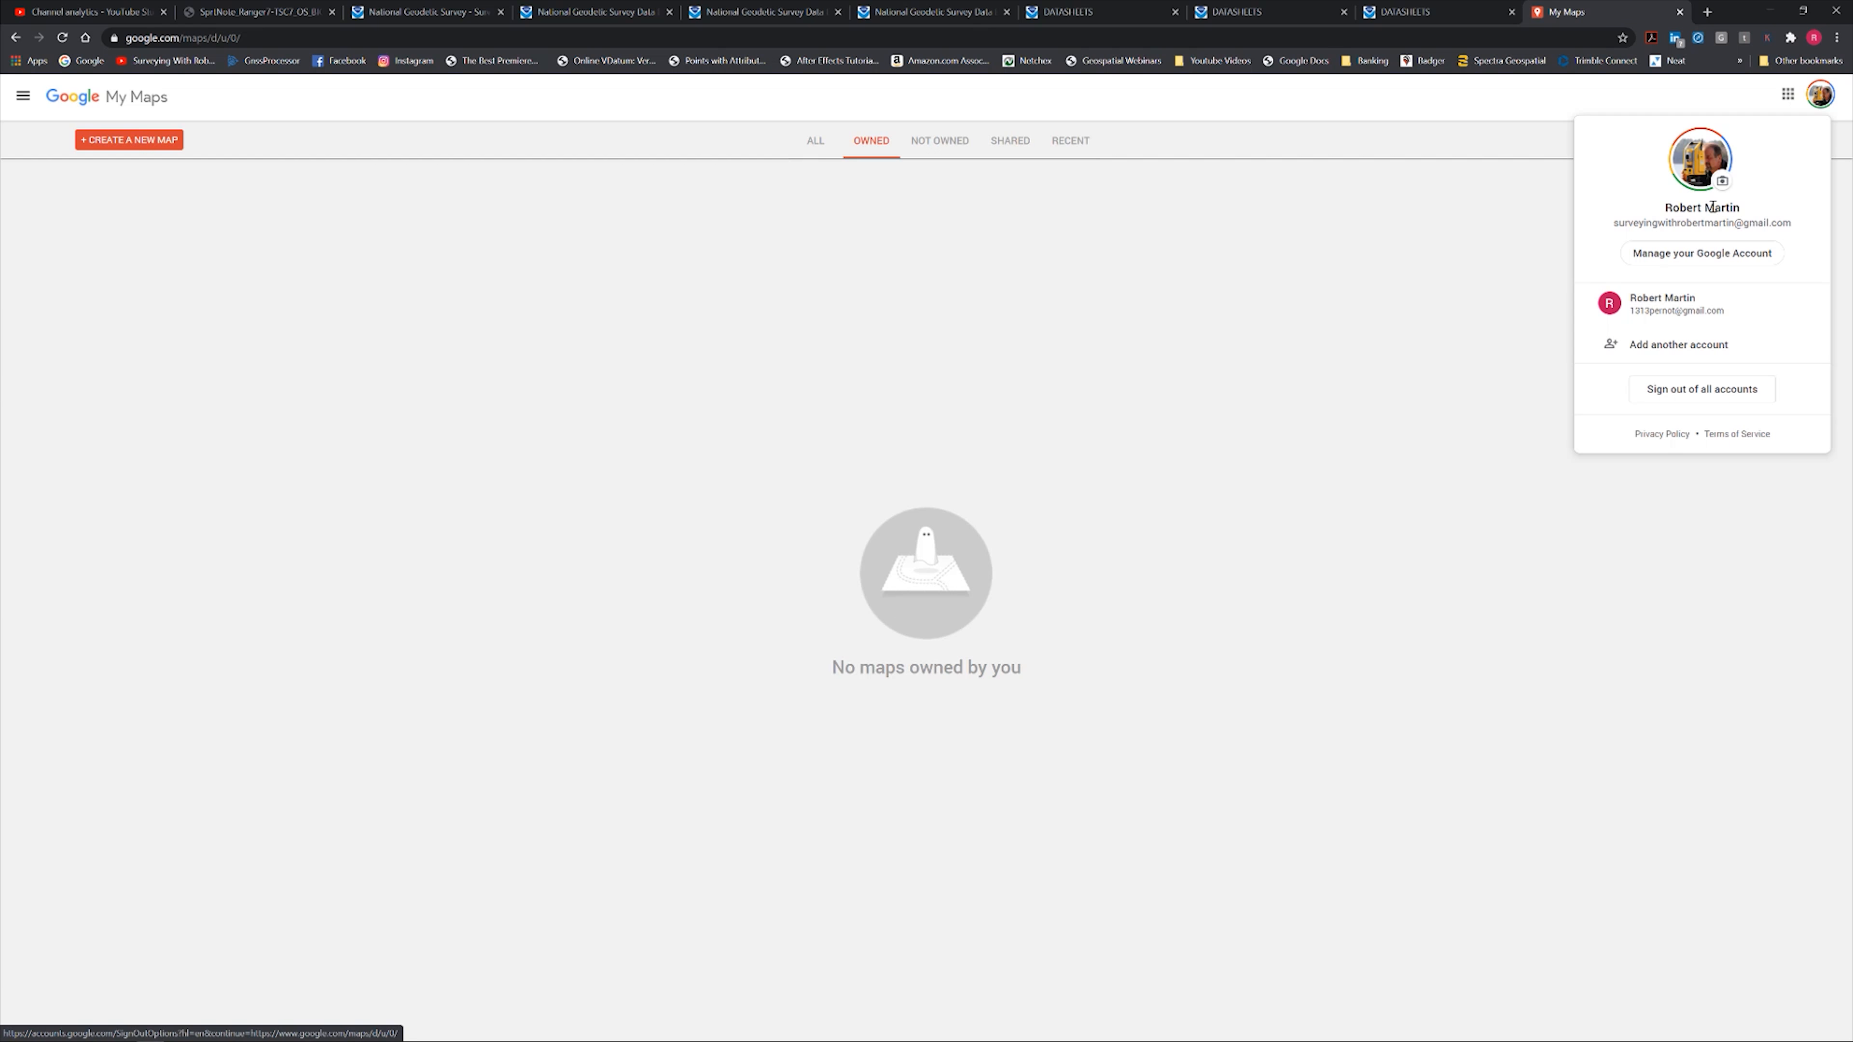
left_click(1329, 323)
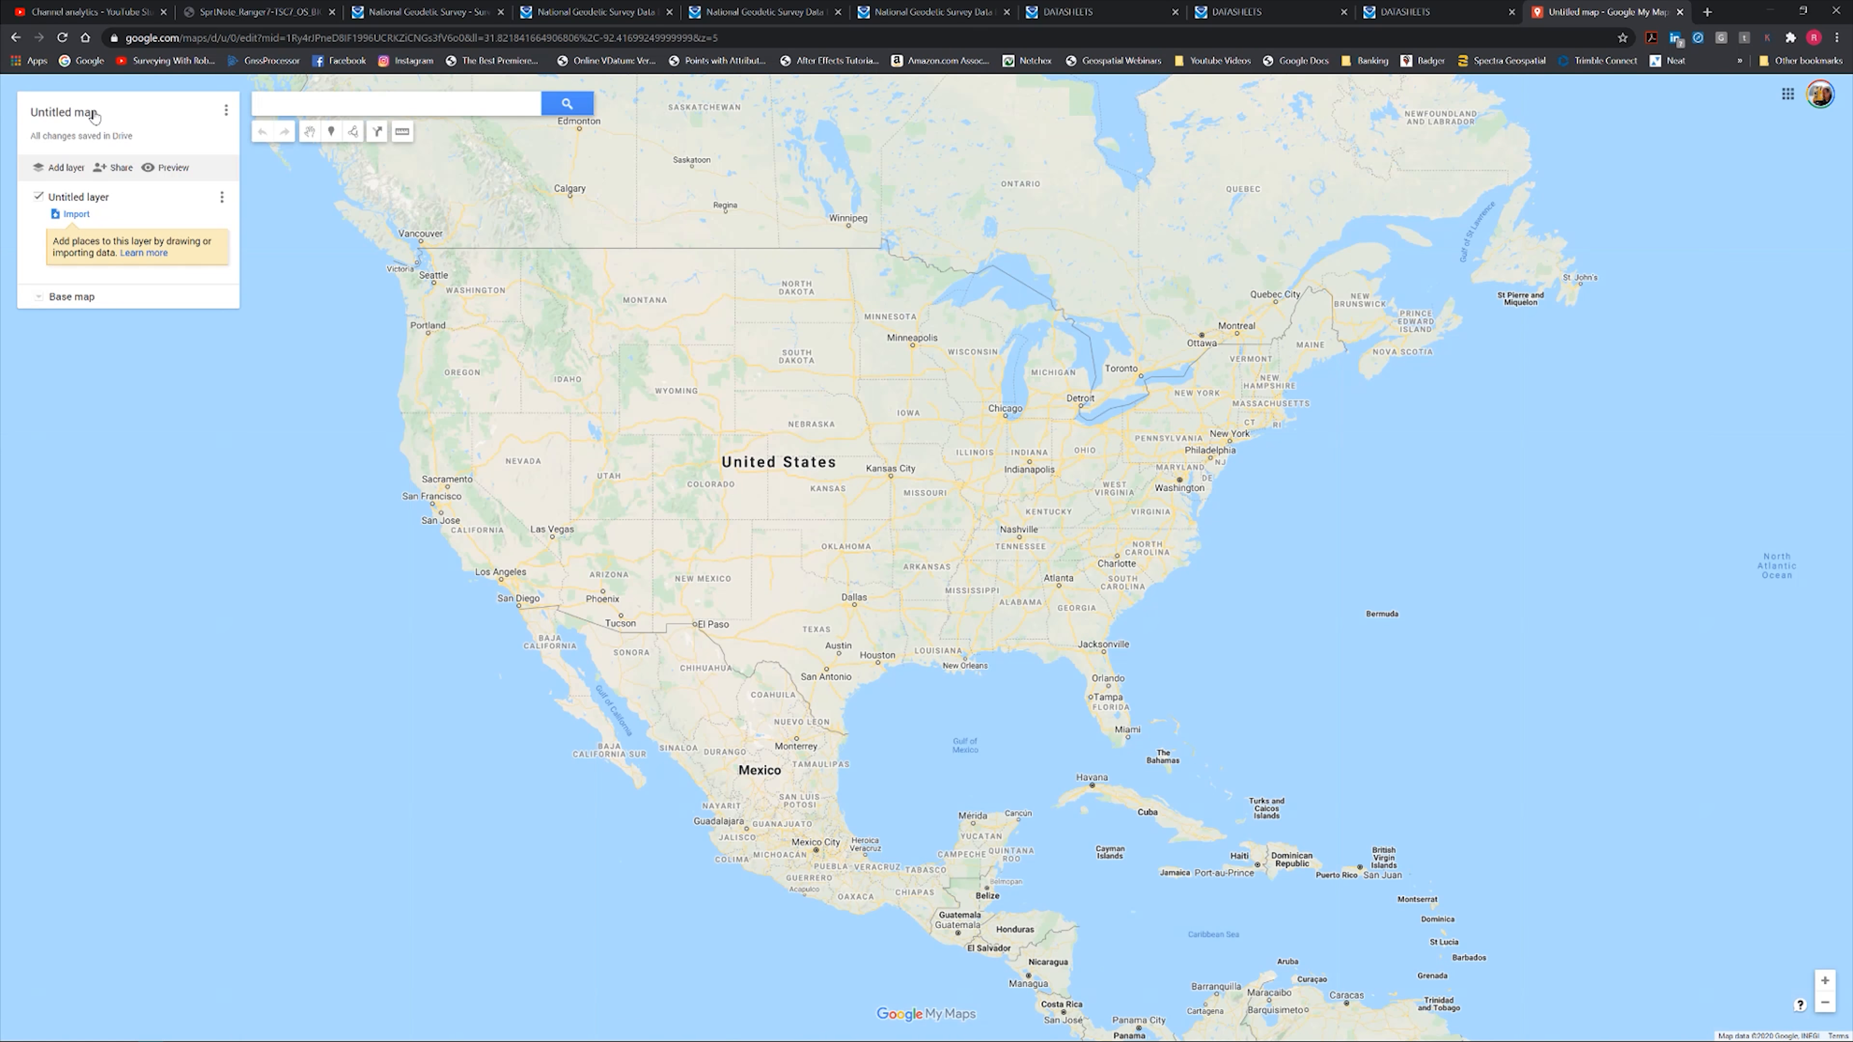
Step: Title the untitled map RTX Control and save the title
left_click(94, 114)
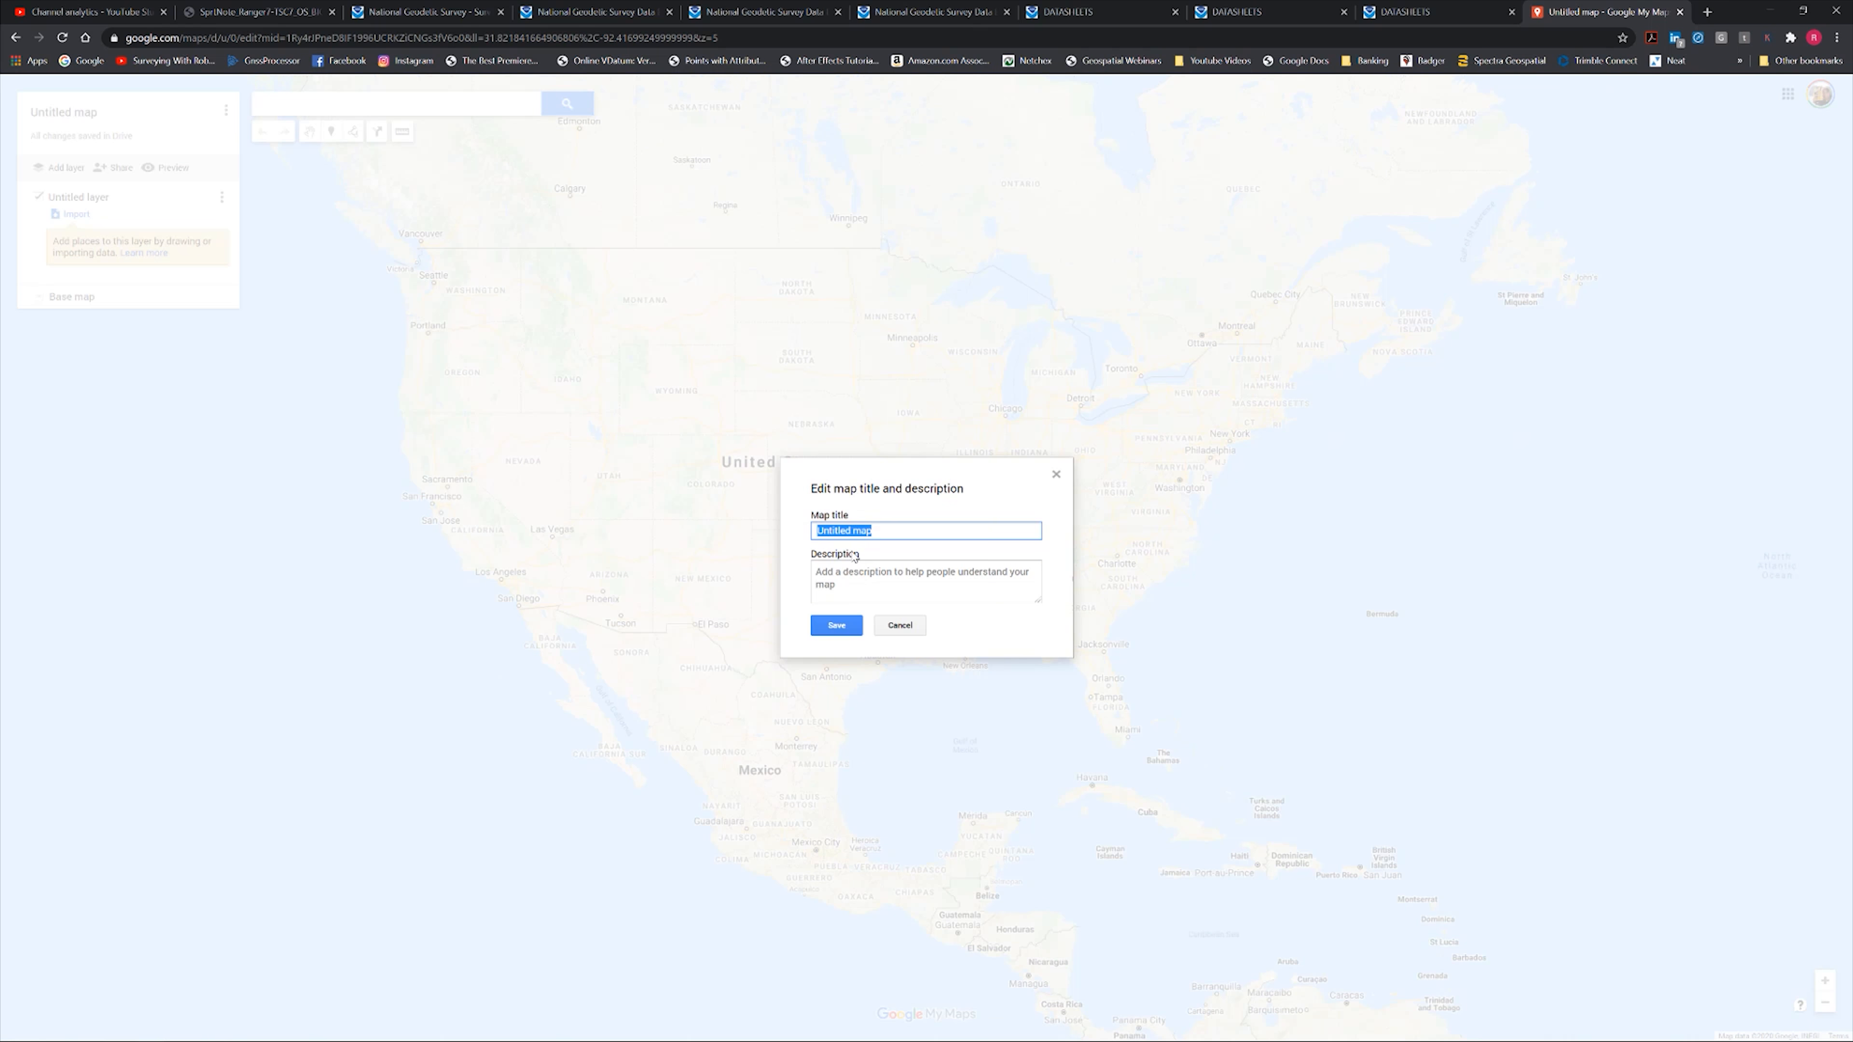
type("RTX Control")
left_click(860, 627)
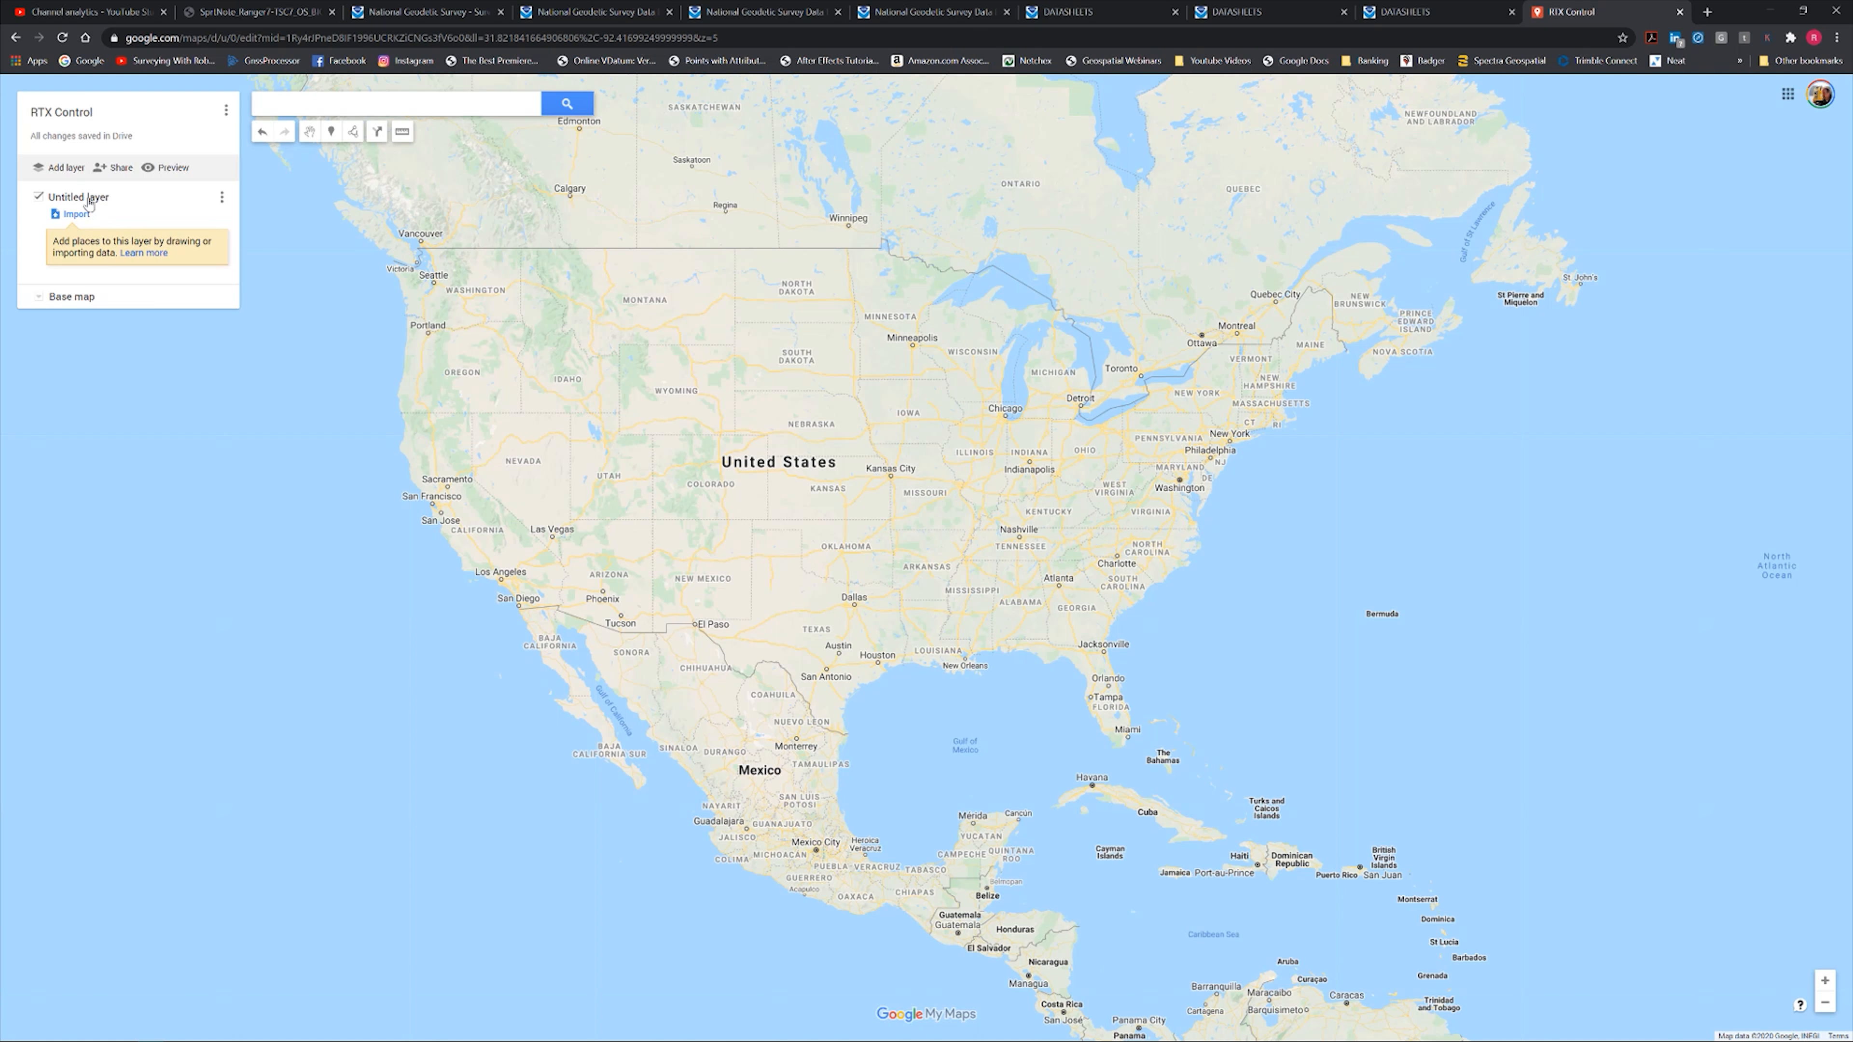
Step: Rename the map's untitled layer as NGS Monuments
left_click(85, 198)
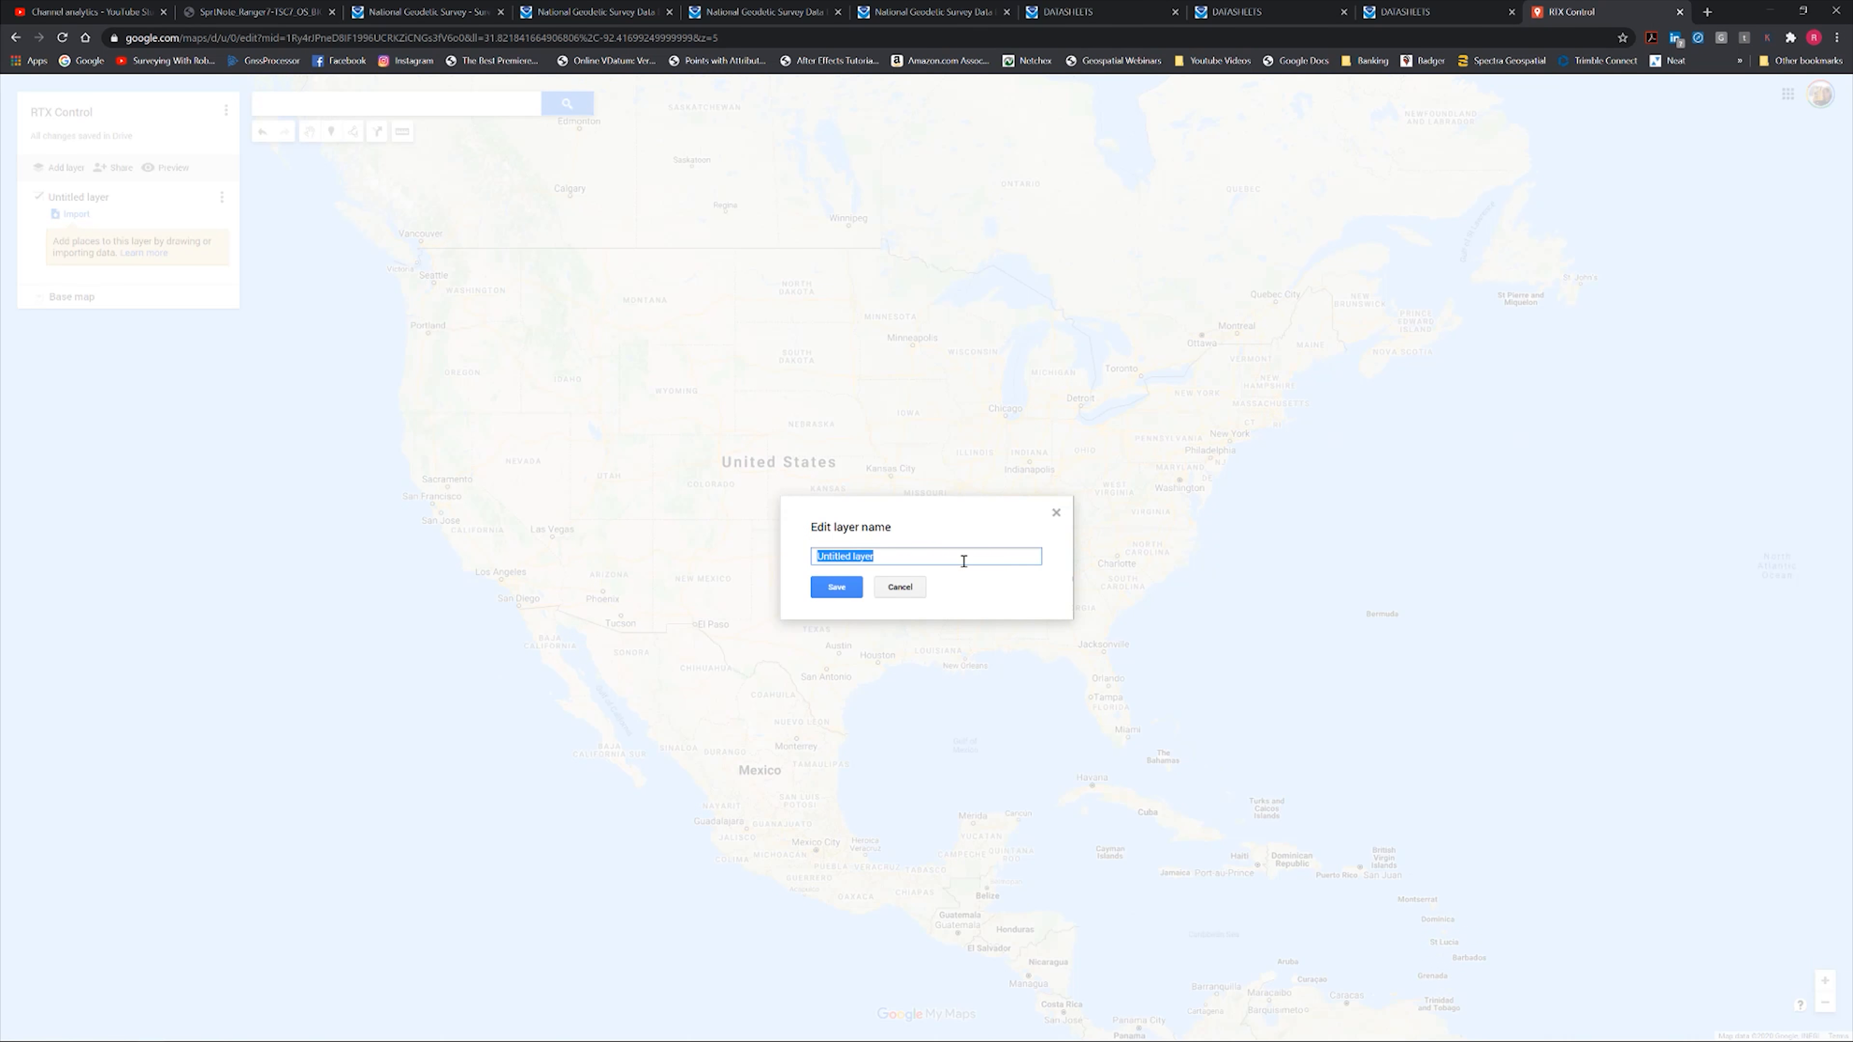
type("T")
left_click(839, 590)
type("NGS Monuments")
left_click(837, 588)
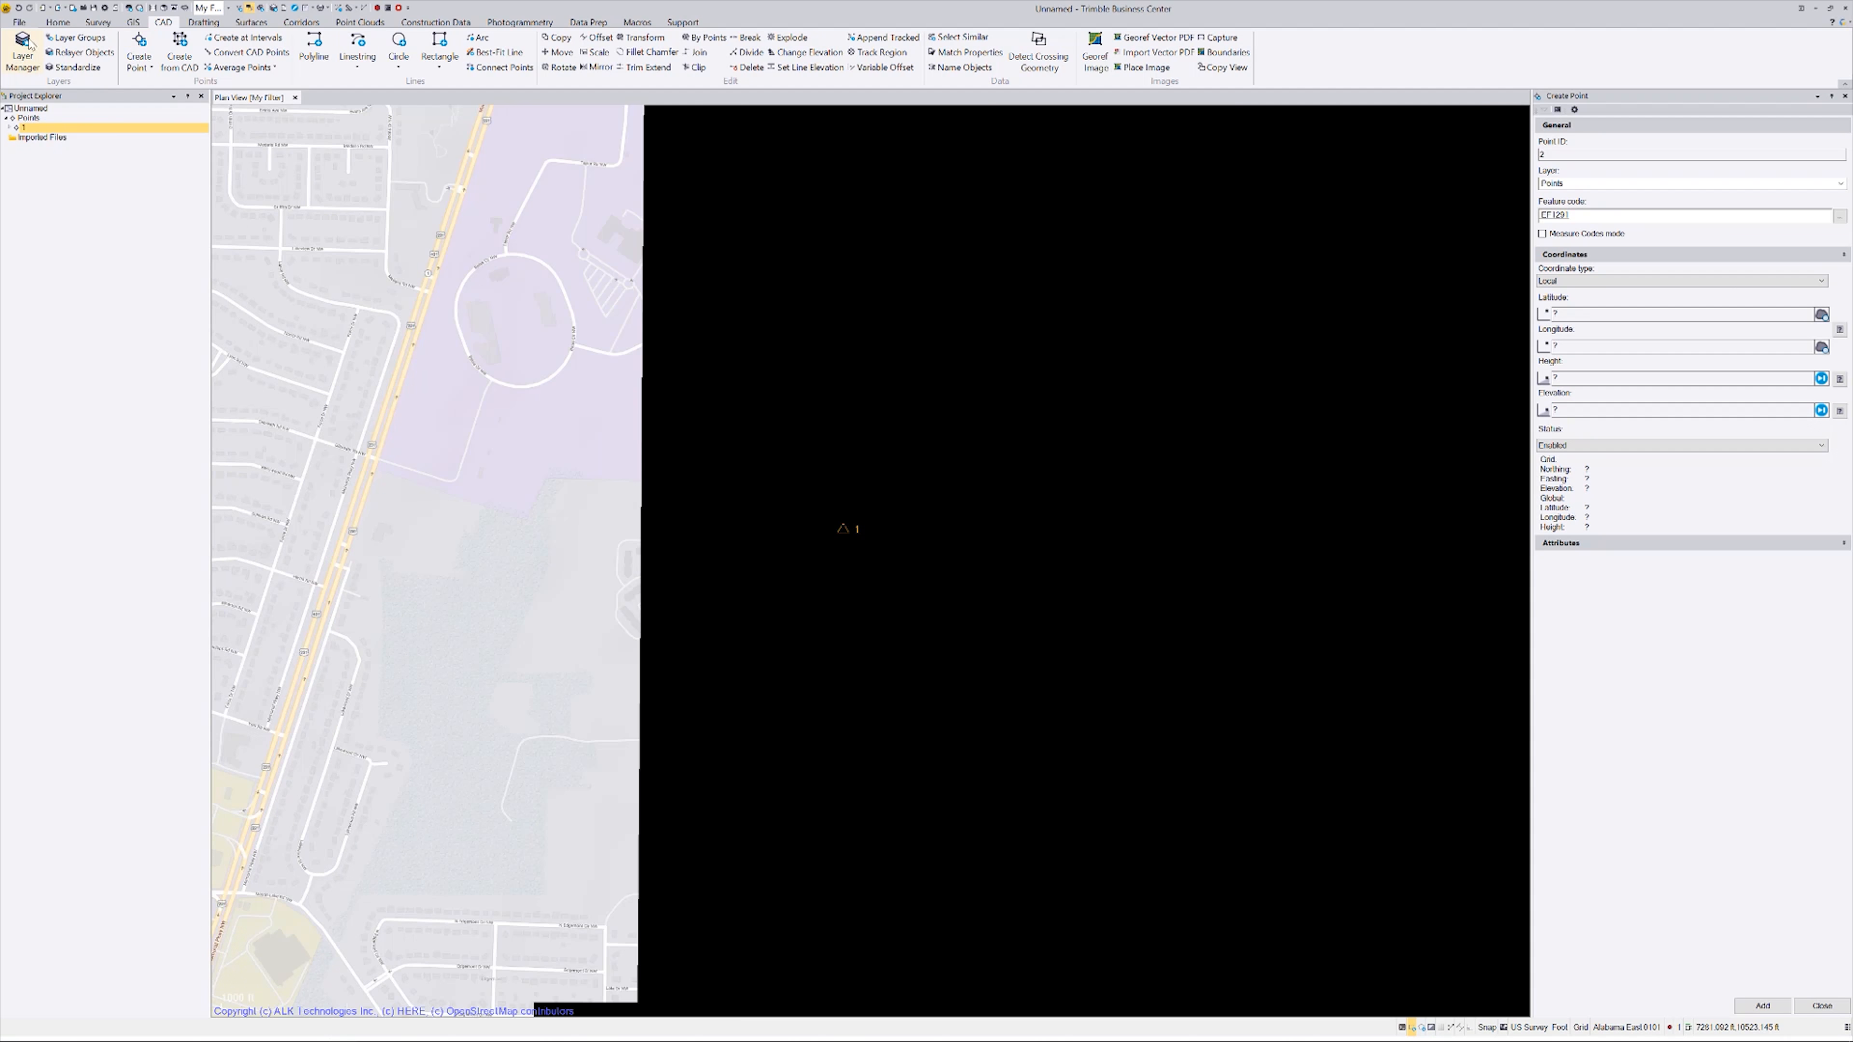
Step: Export the selected point in the custom P,L,L,h,Code (Local) format to RTX Control.csv on the desktop, overwriting the existing file
left_click(58, 22)
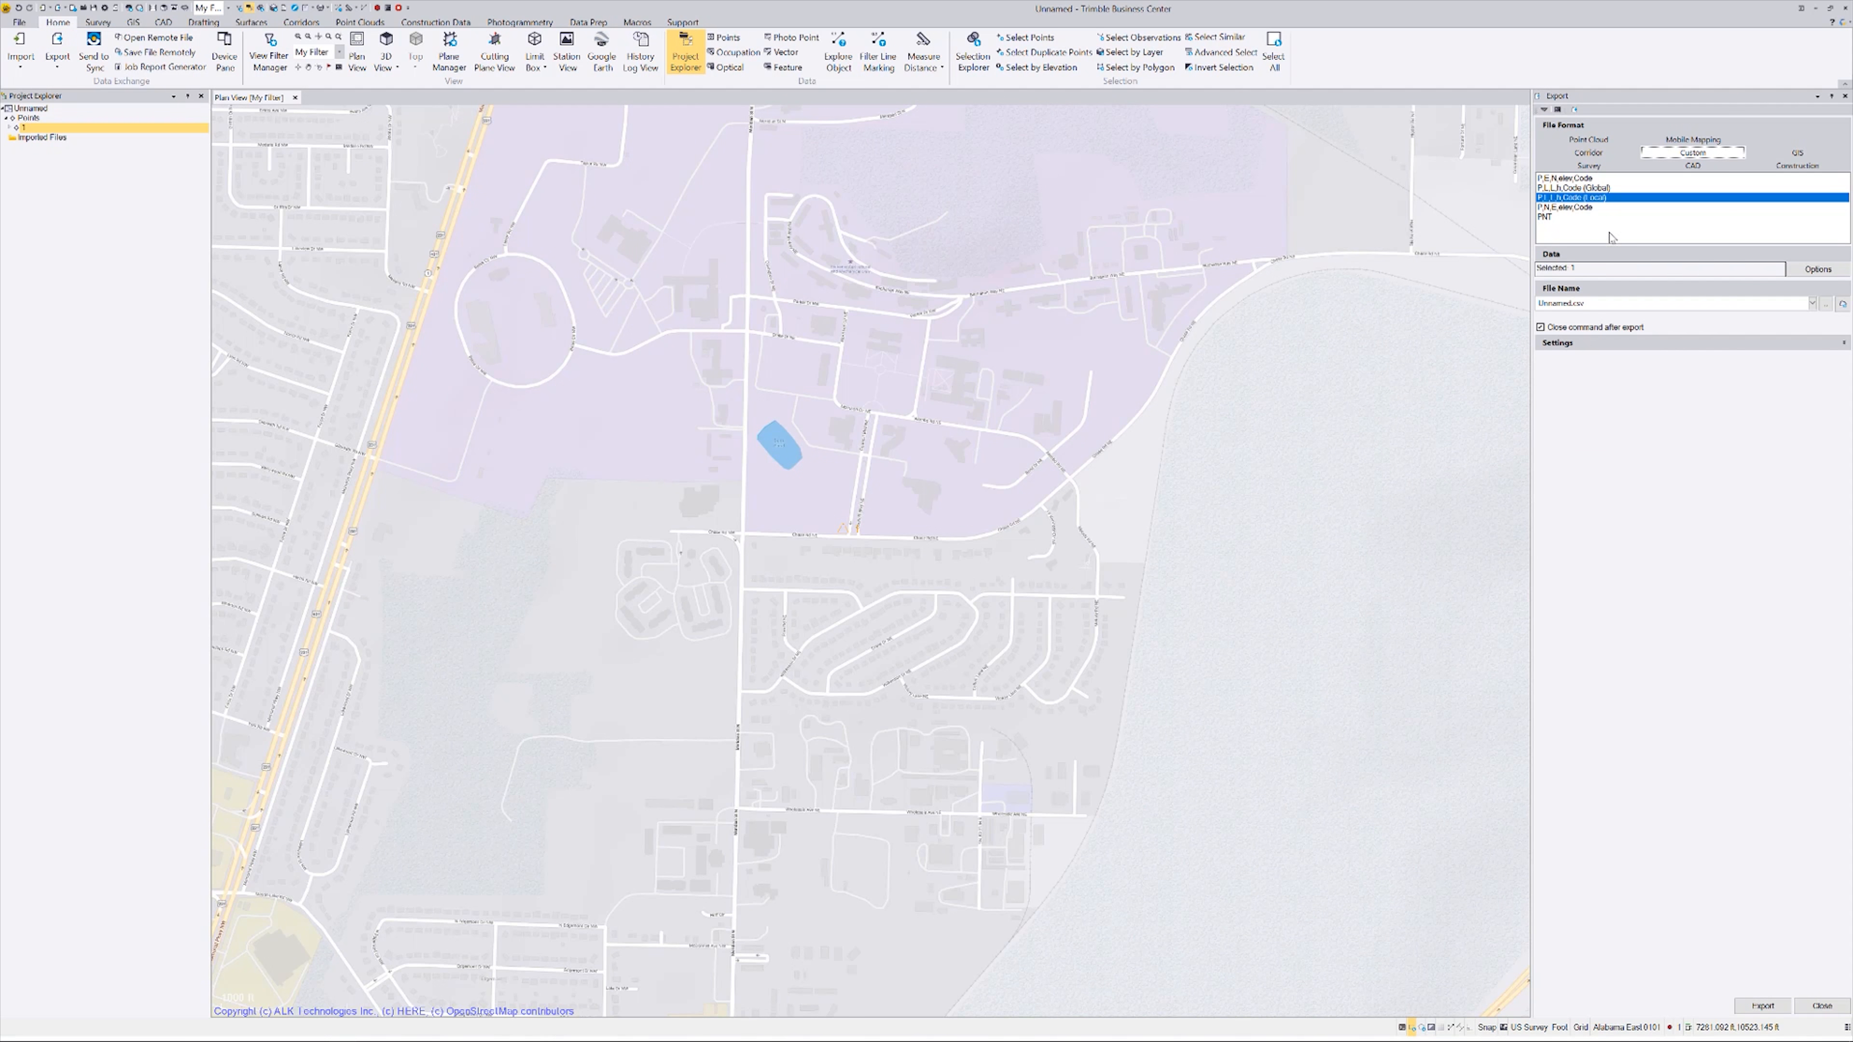
left_click(1826, 304)
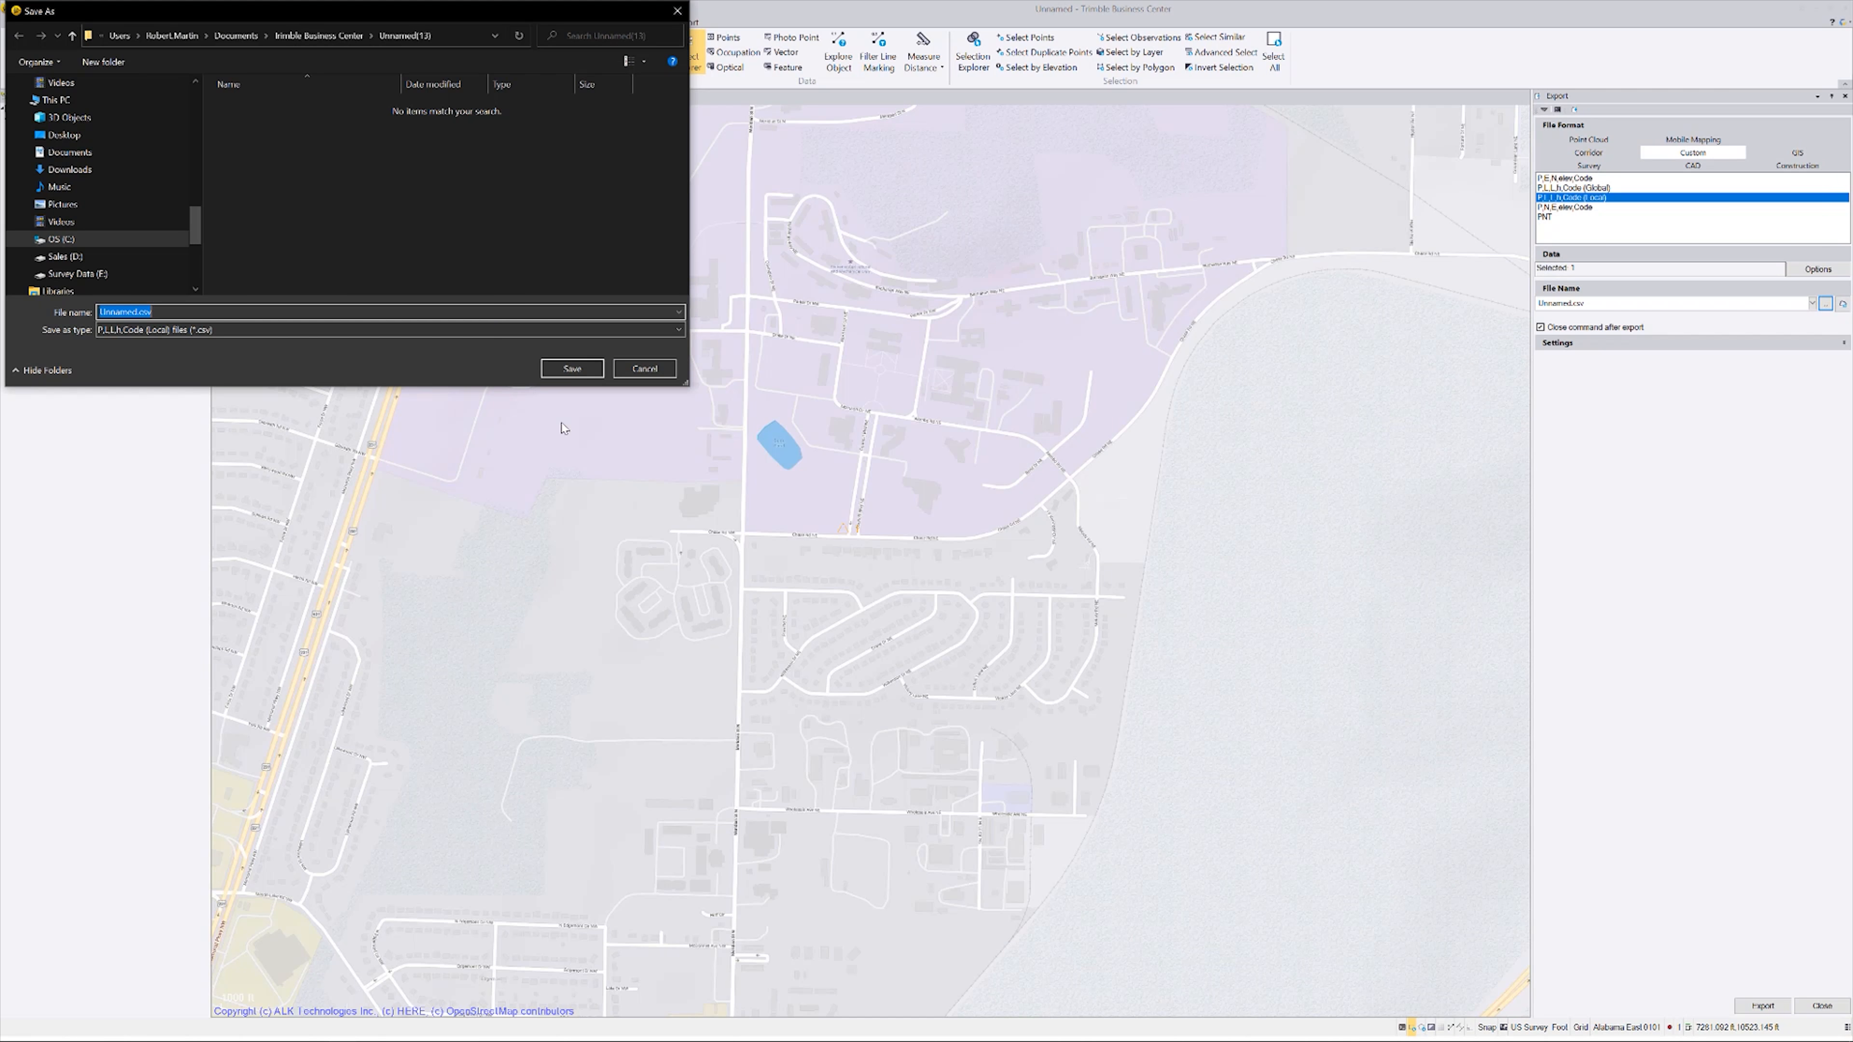
left_click_drag(195, 231, 195, 104)
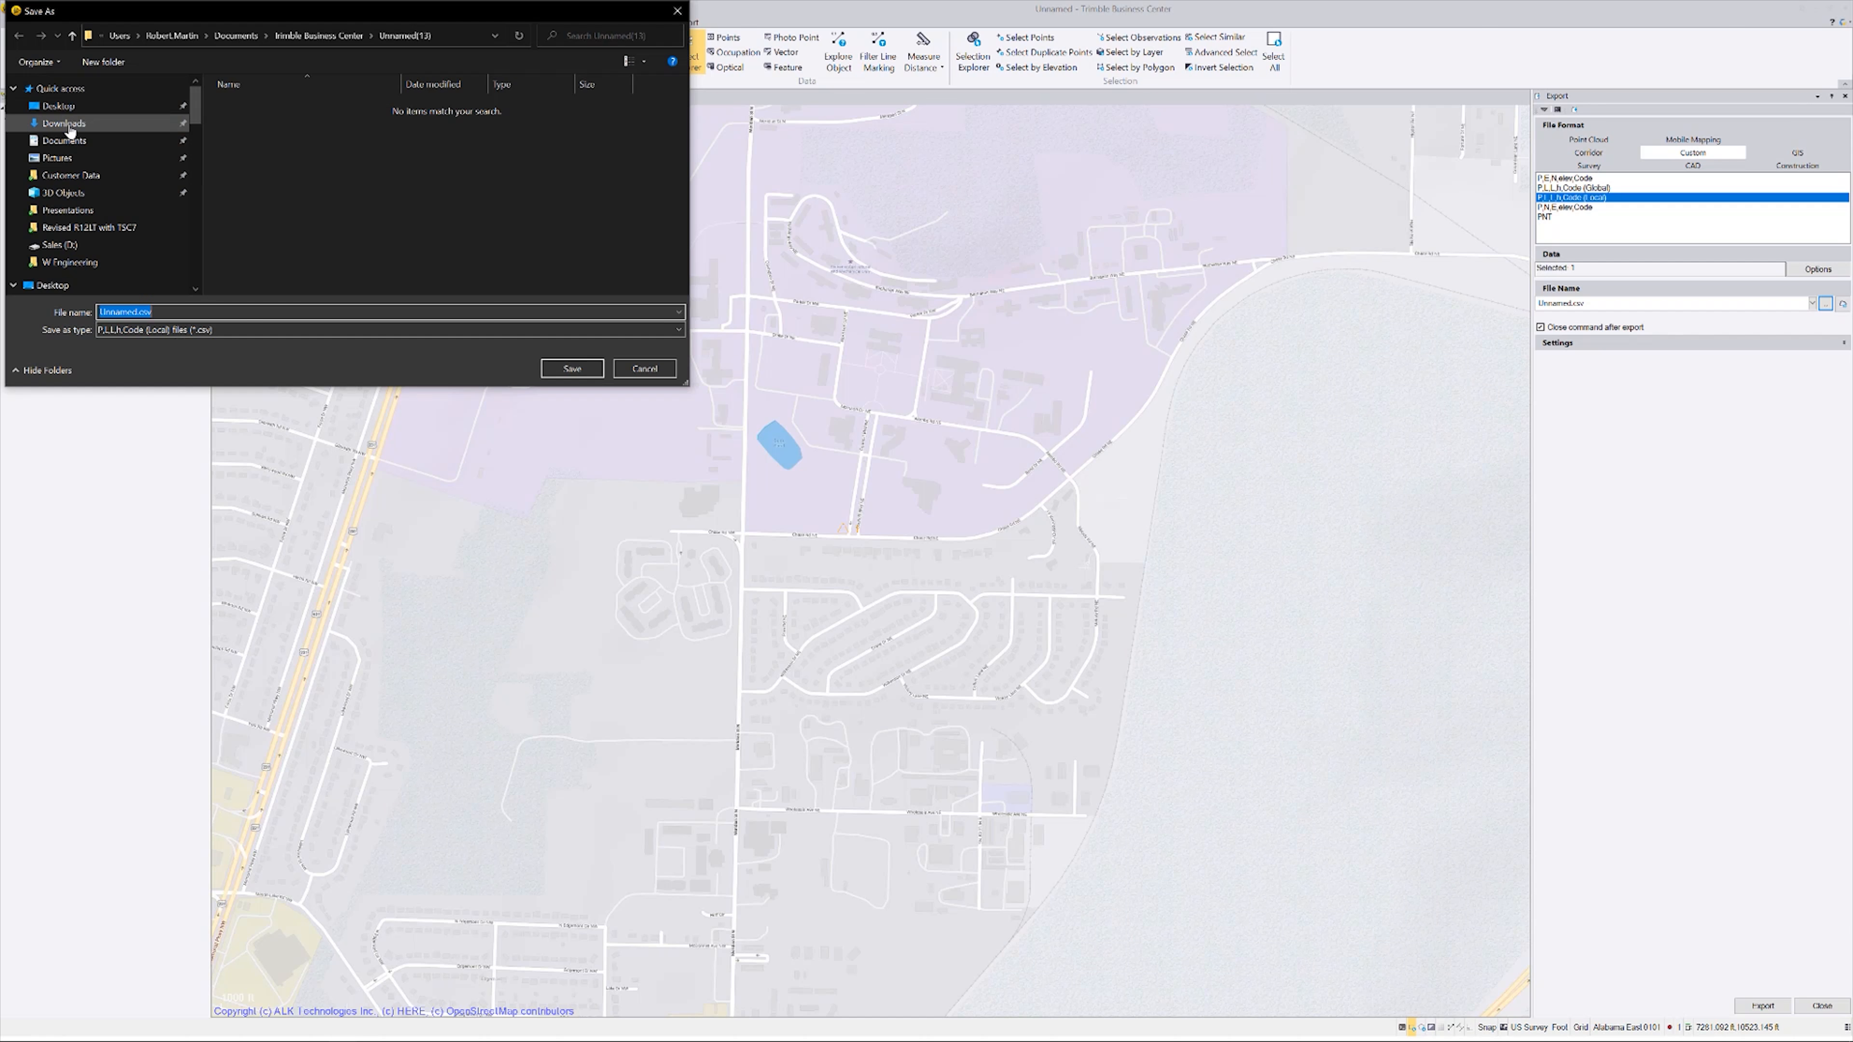
left_click(63, 107)
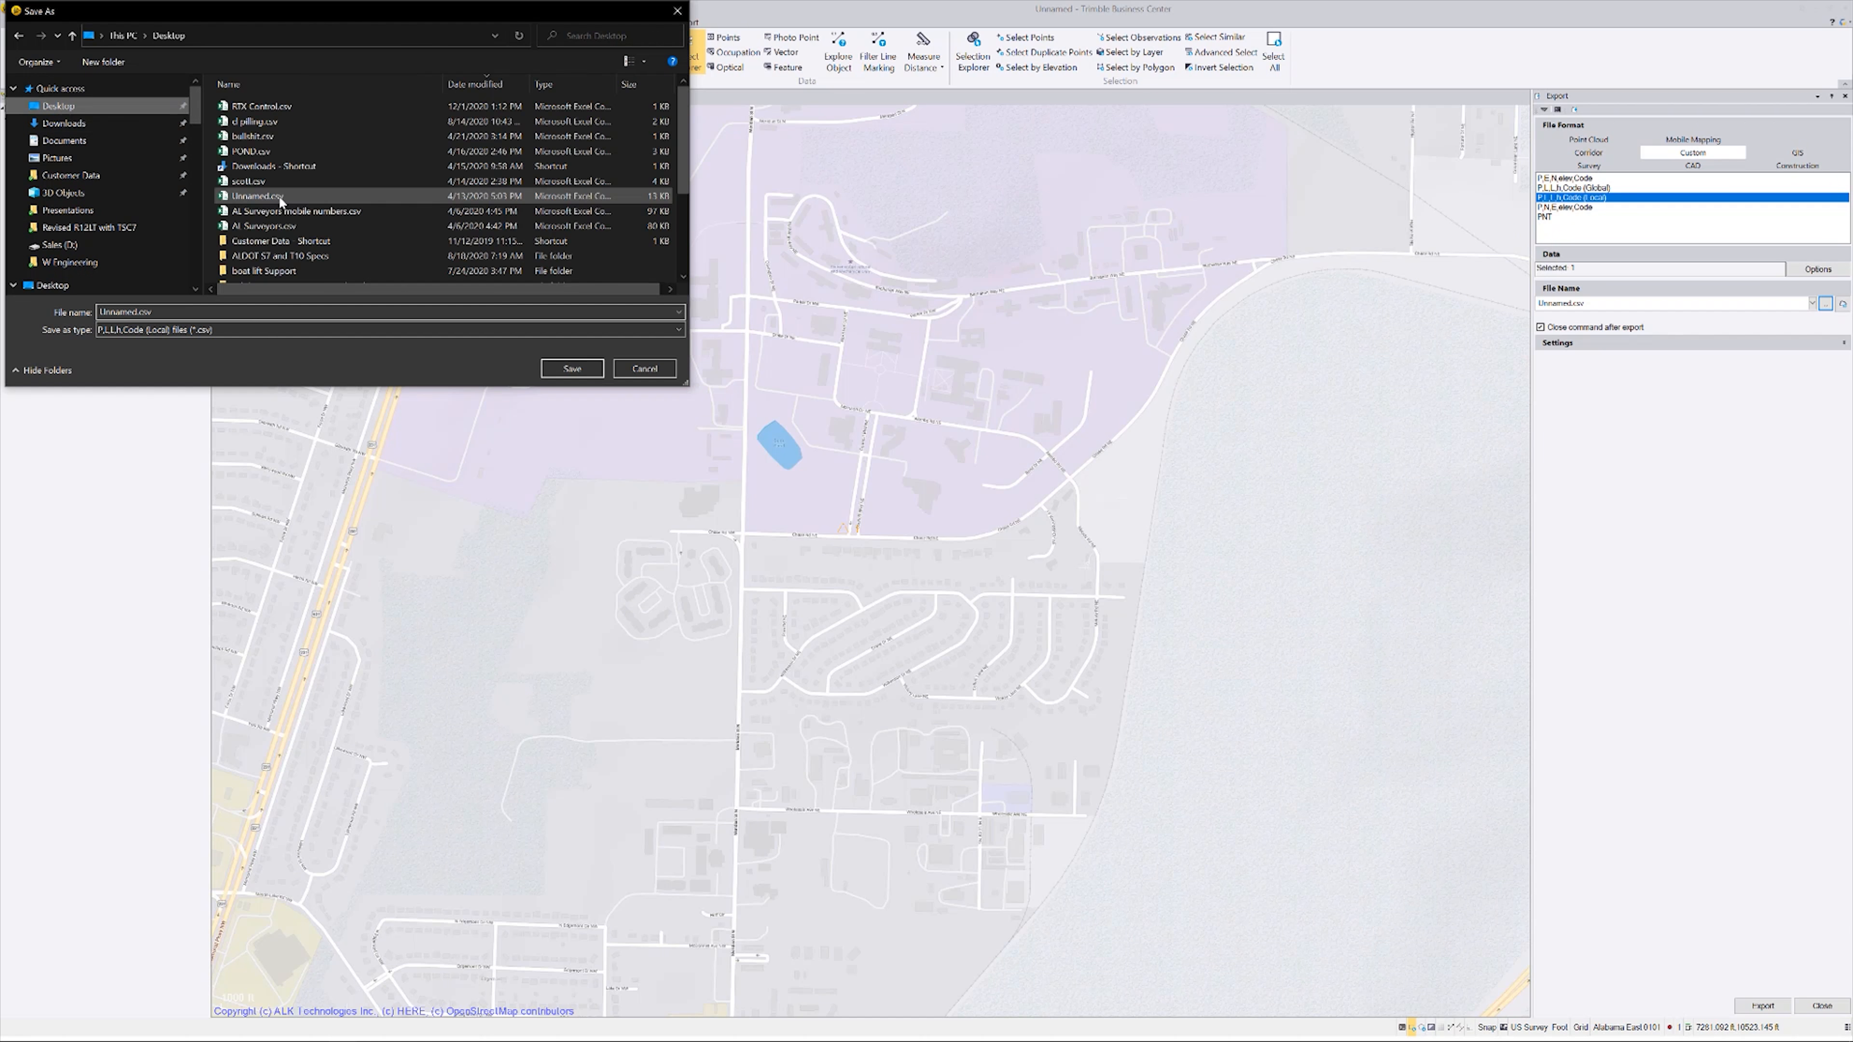
left_click(260, 106)
left_click(572, 368)
left_click(968, 535)
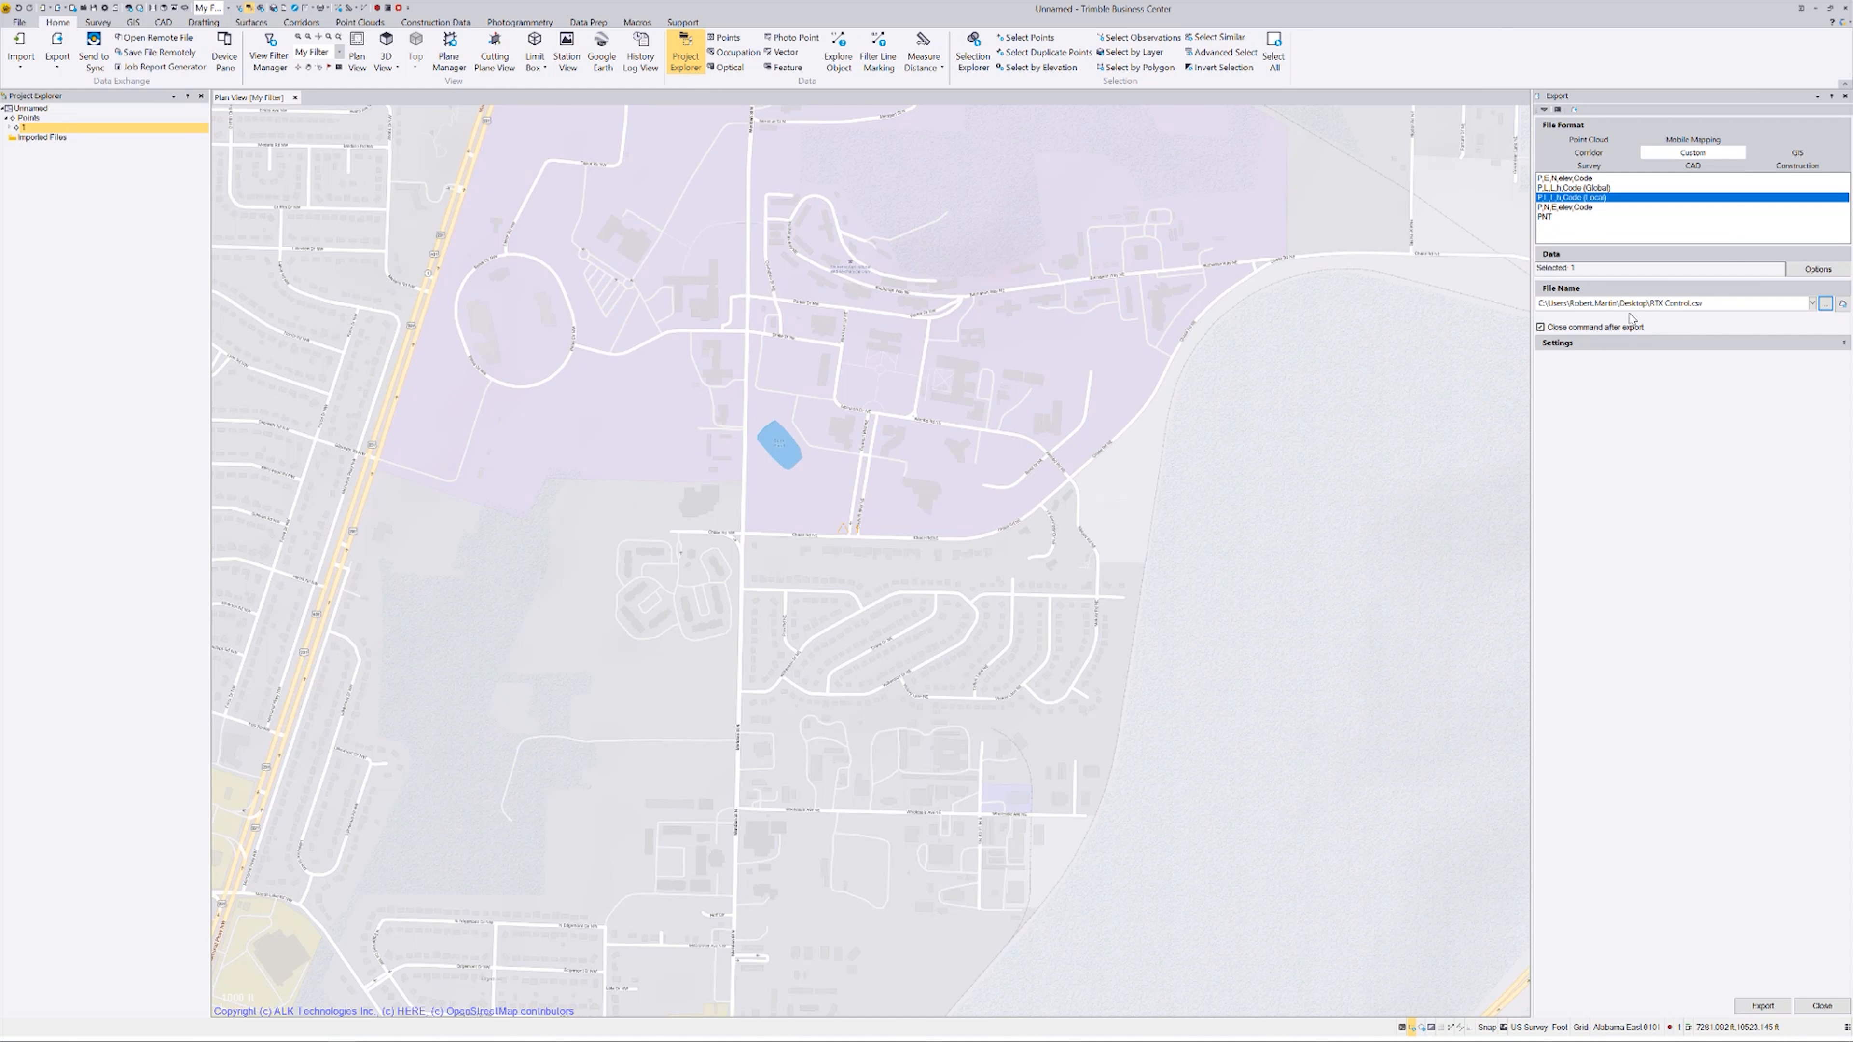
left_click(1771, 1012)
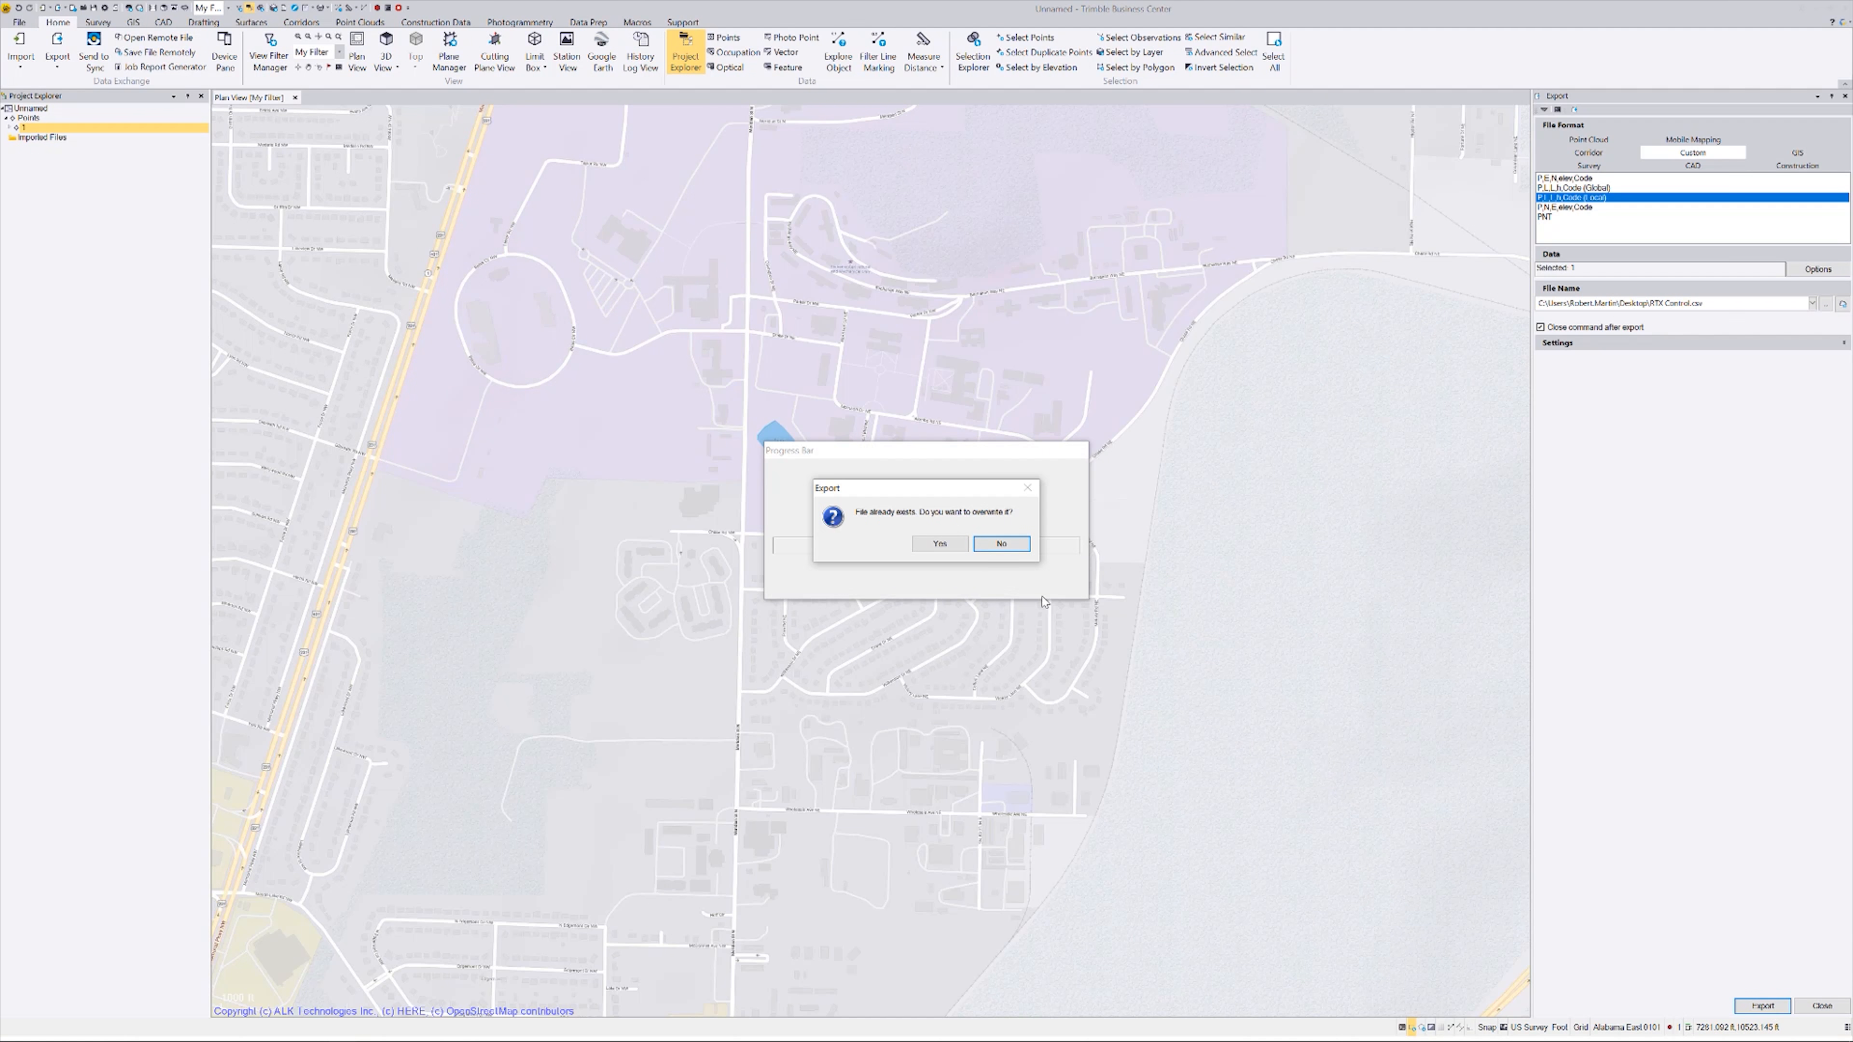
left_click(934, 543)
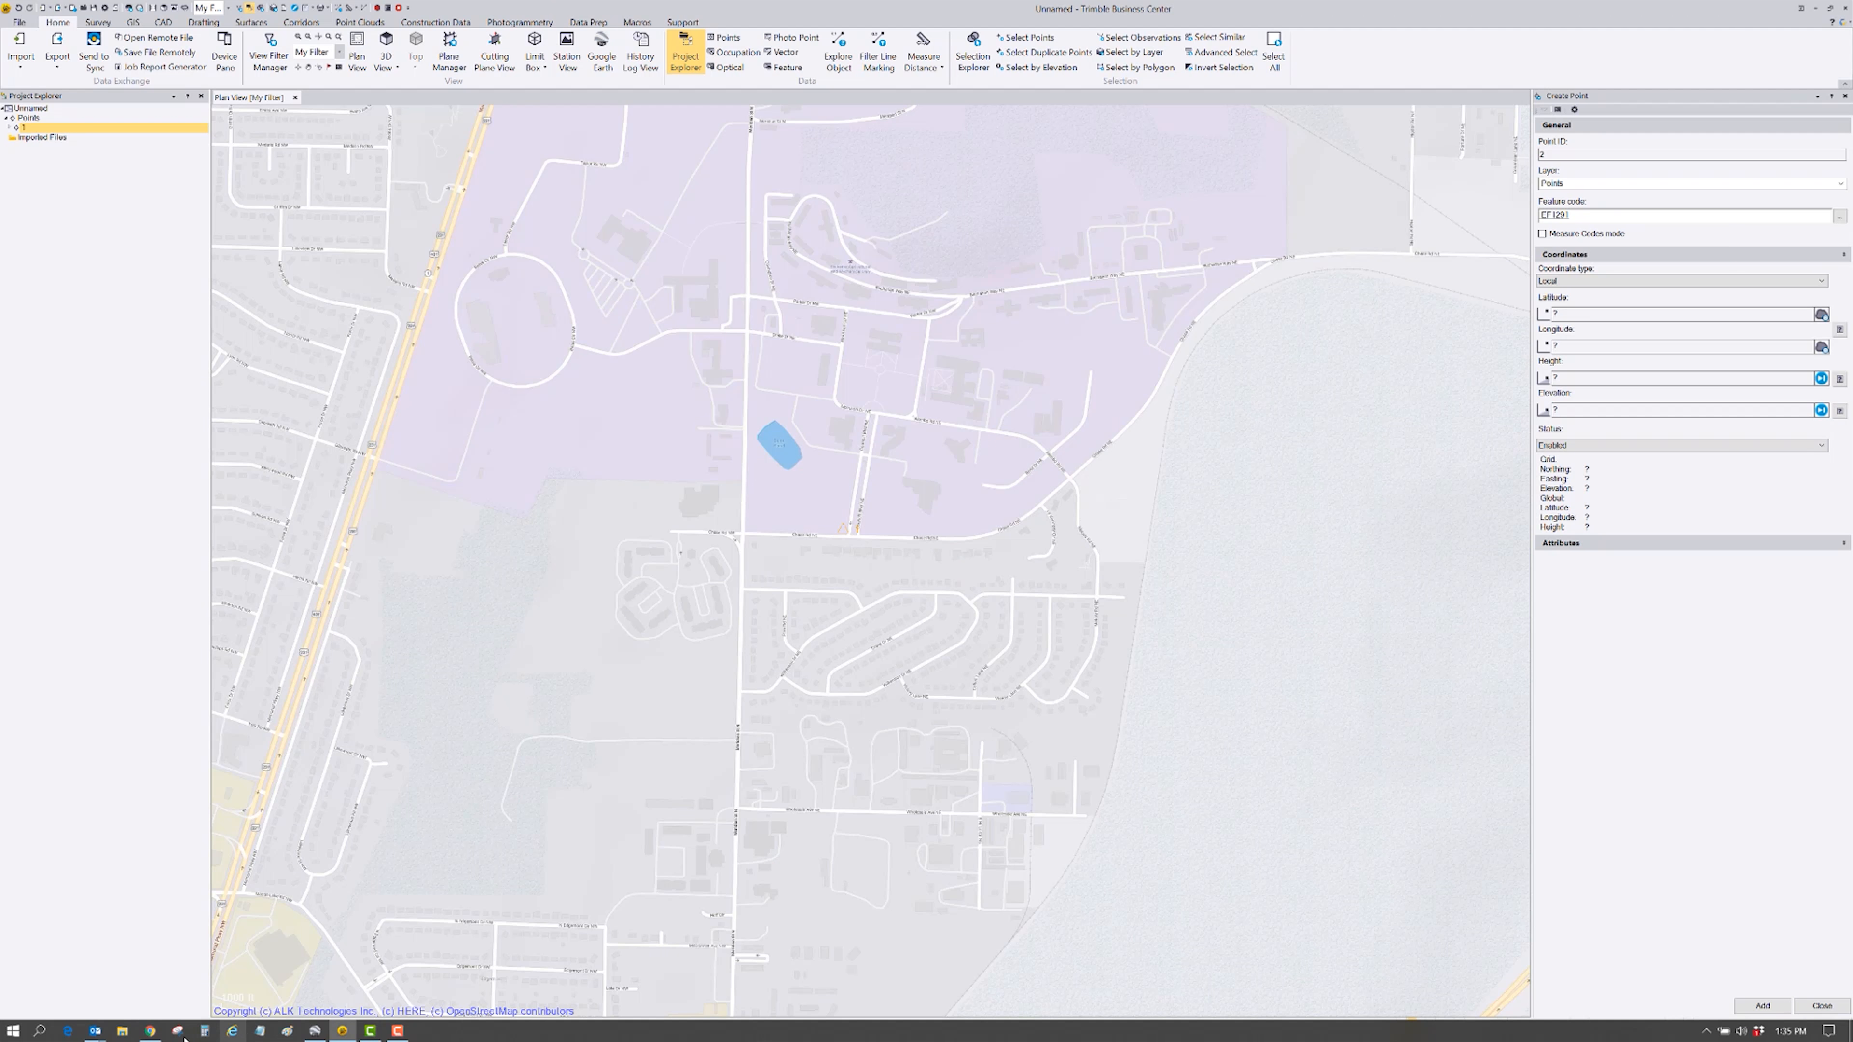
Step: Open the exported RTX Control.csv in Excel and insert a header row above the data with pt, lat, long, el and desc
left_click(123, 1031)
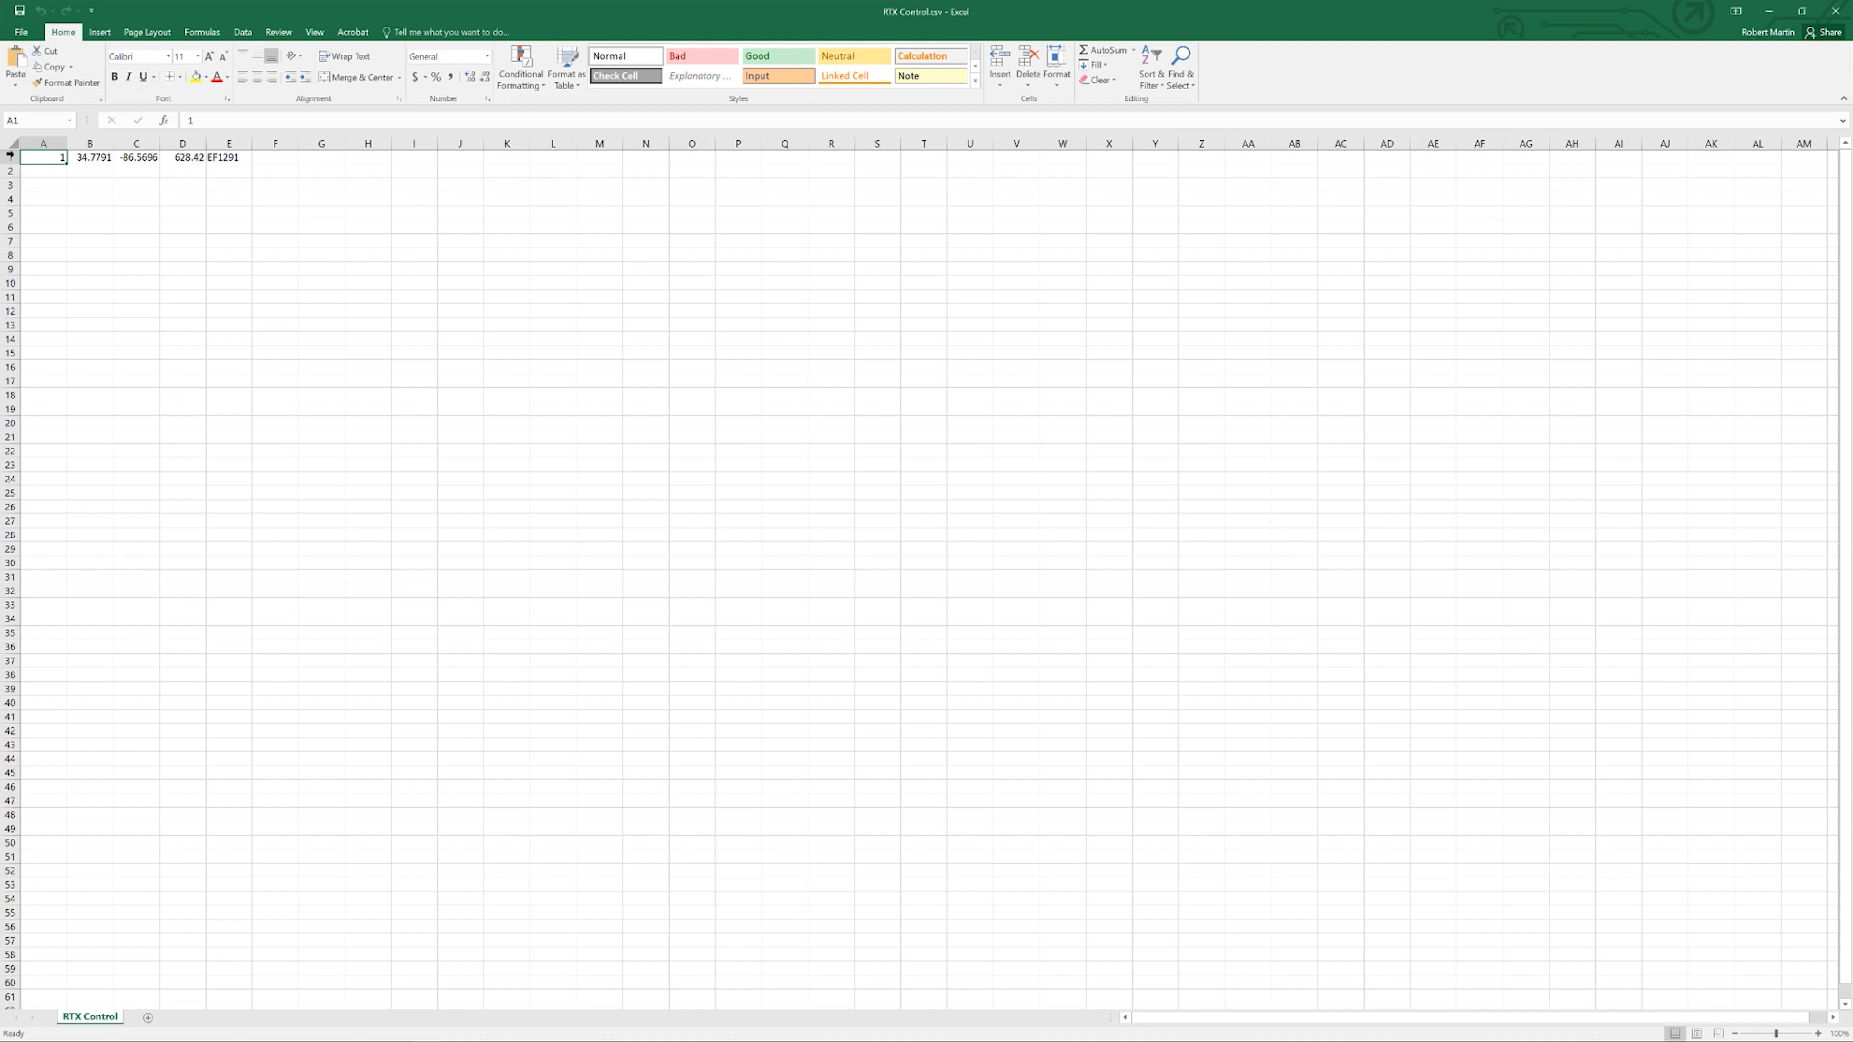
left_click(7, 156)
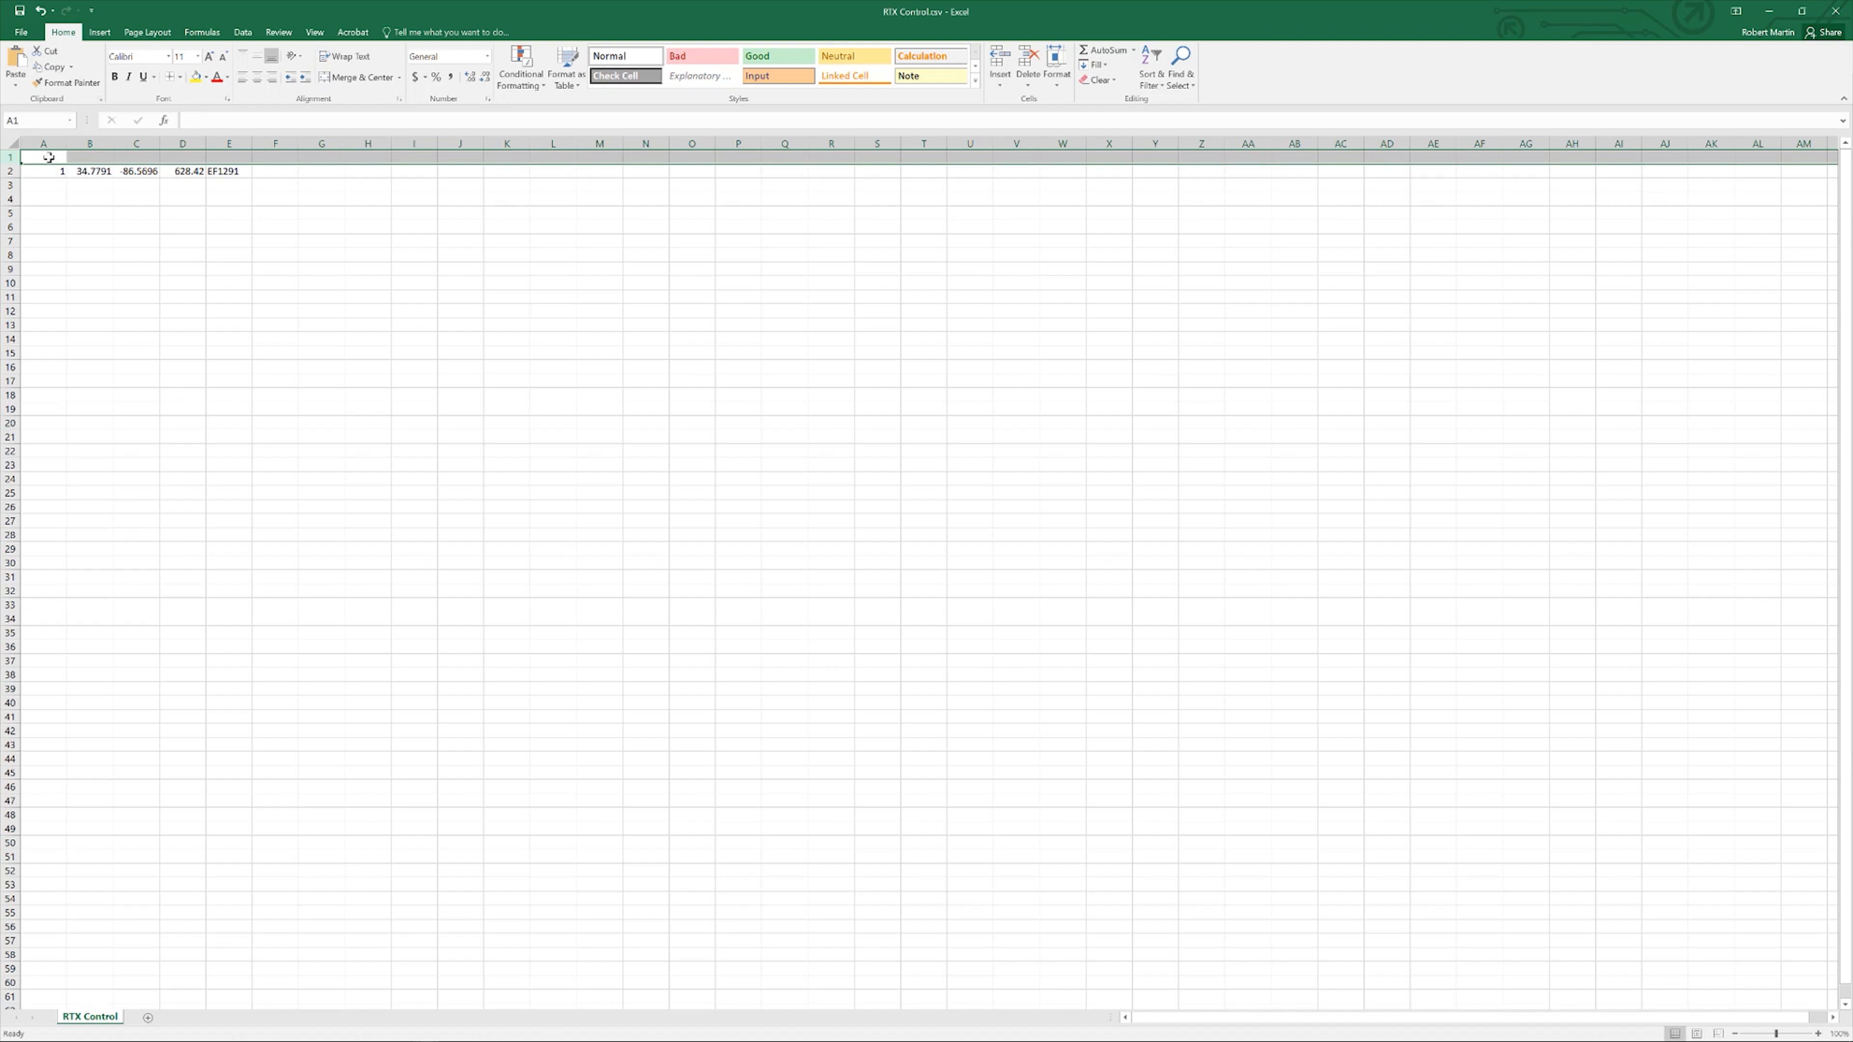
left_click(48, 160)
type("pt")
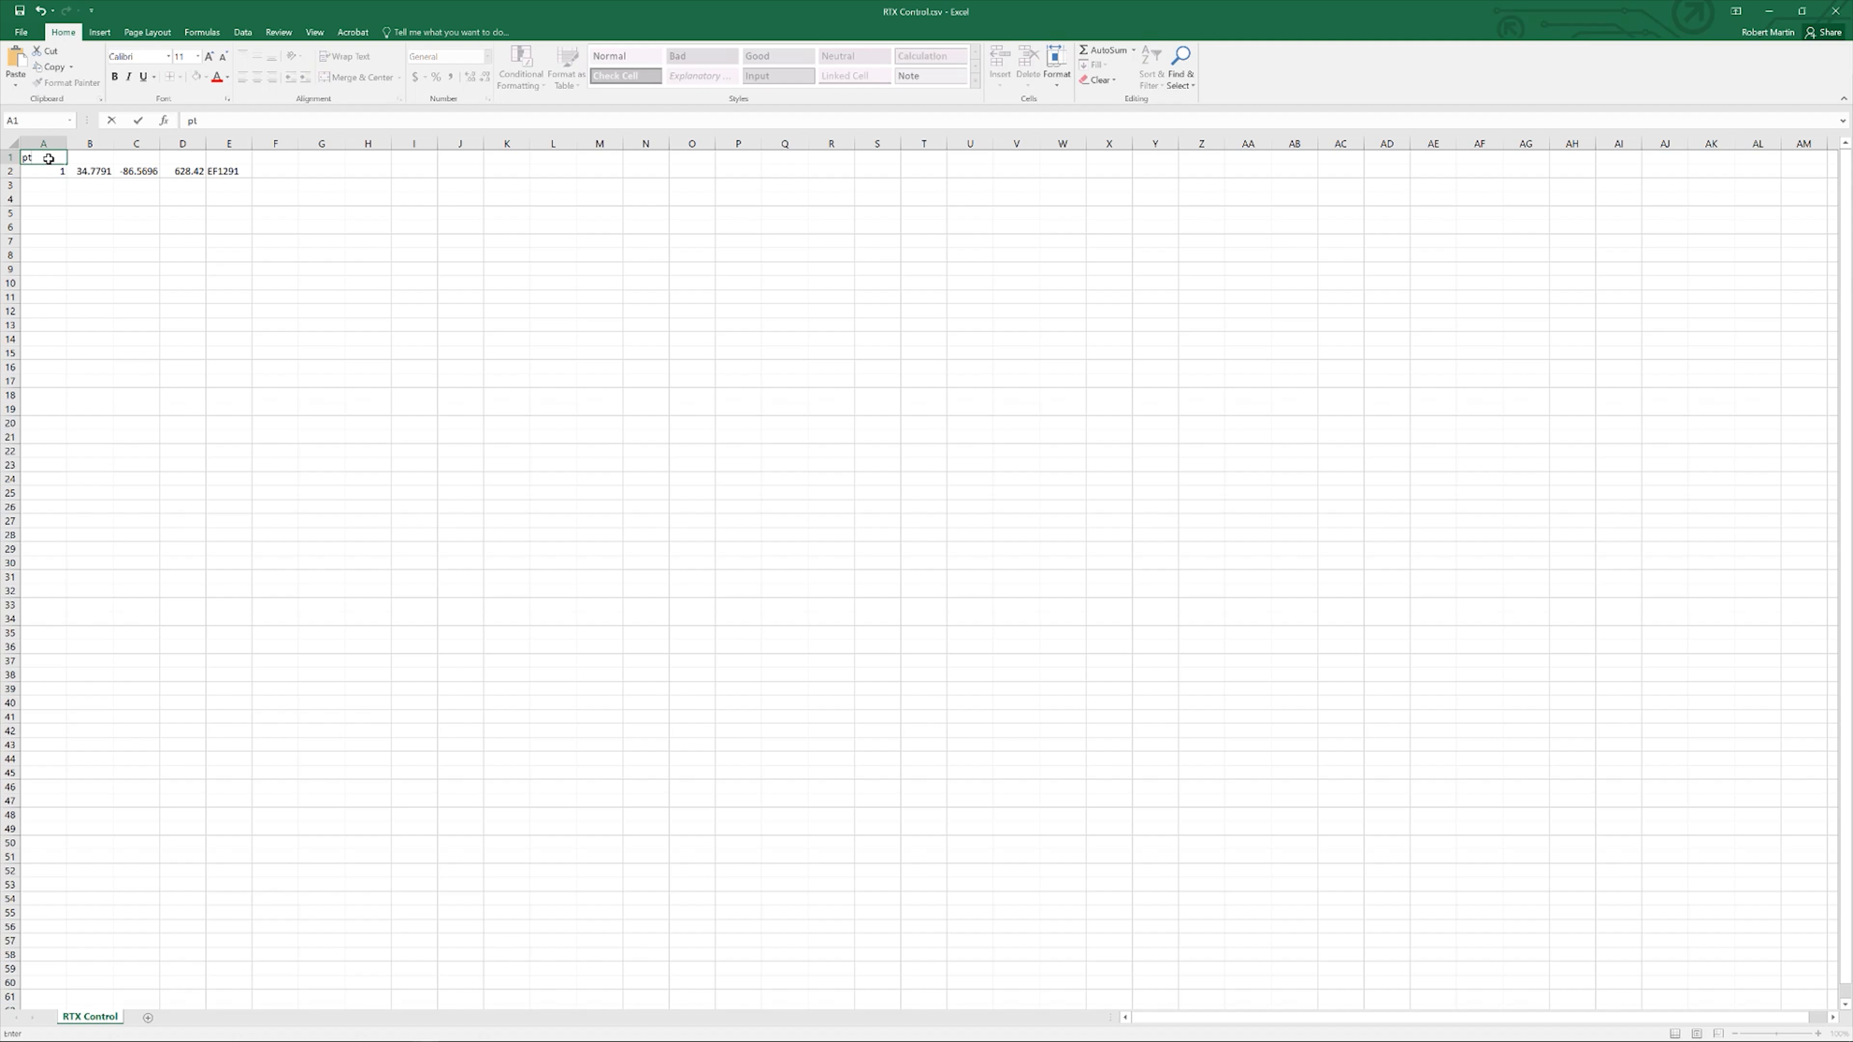
left_click(106, 156)
type("lat")
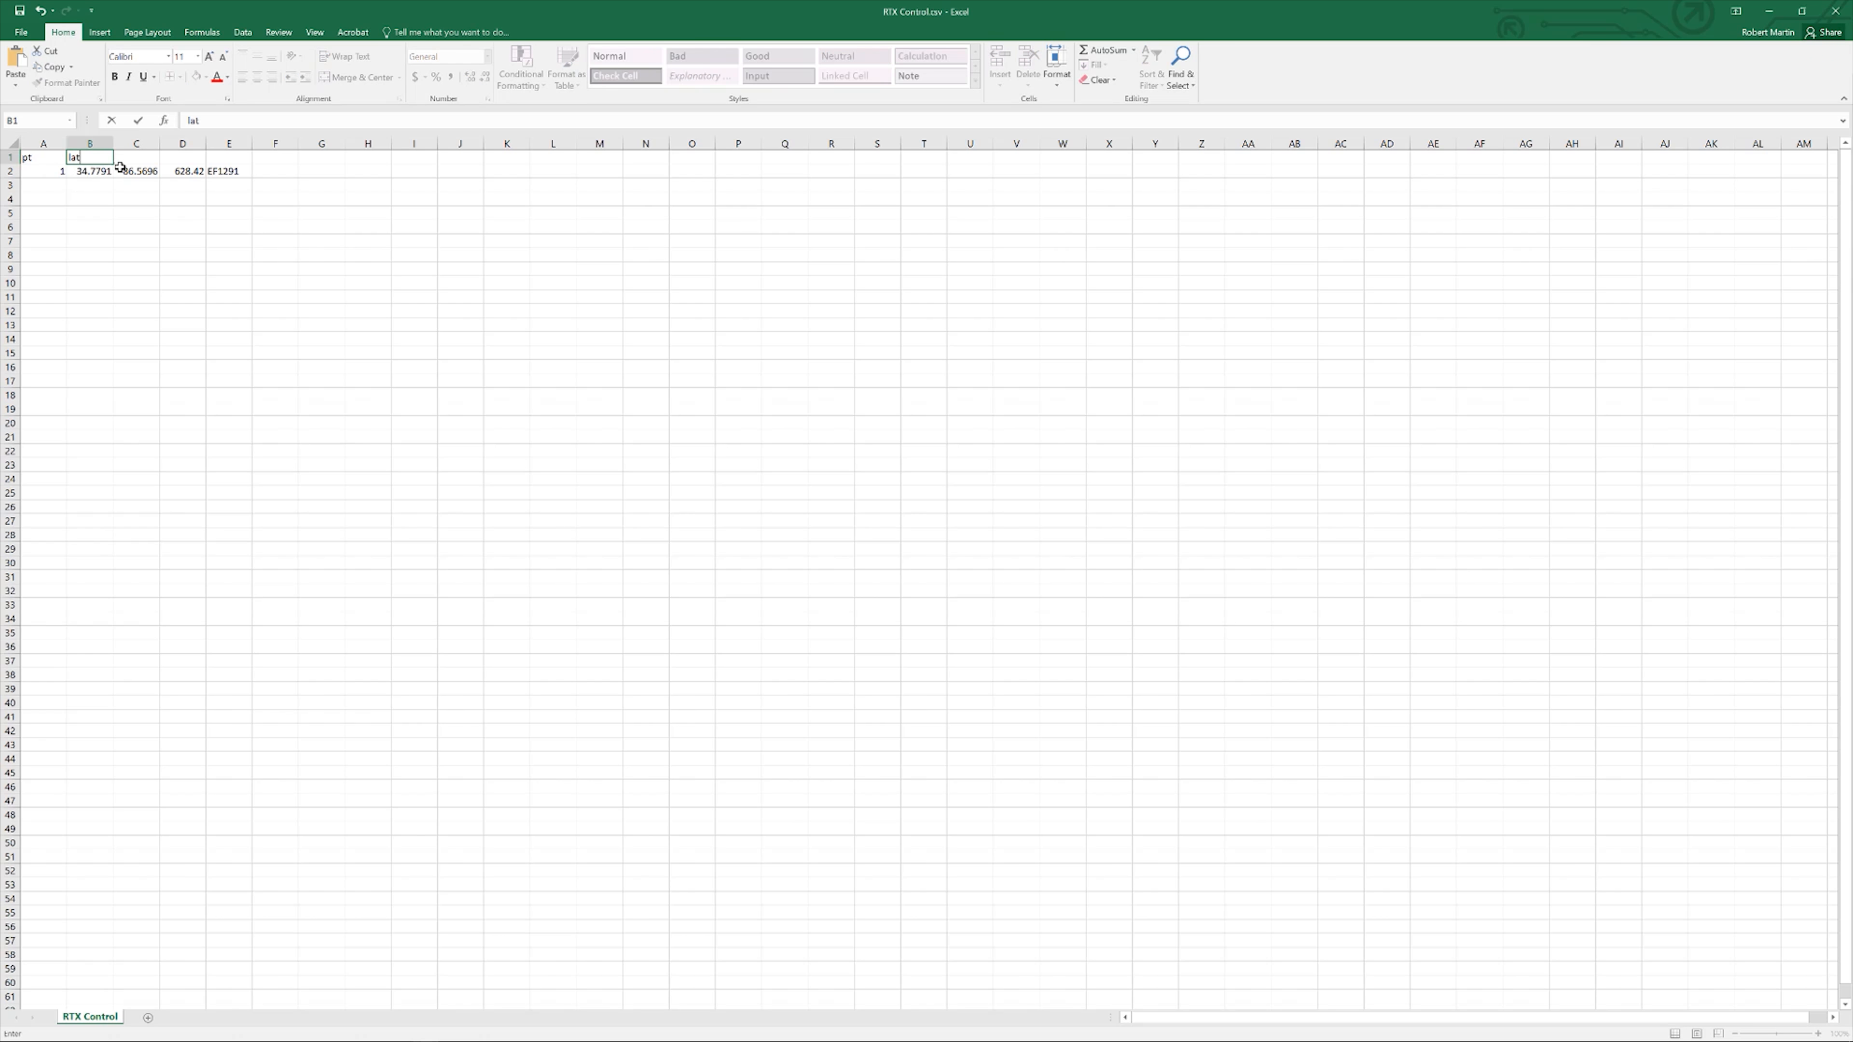
left_click(149, 159)
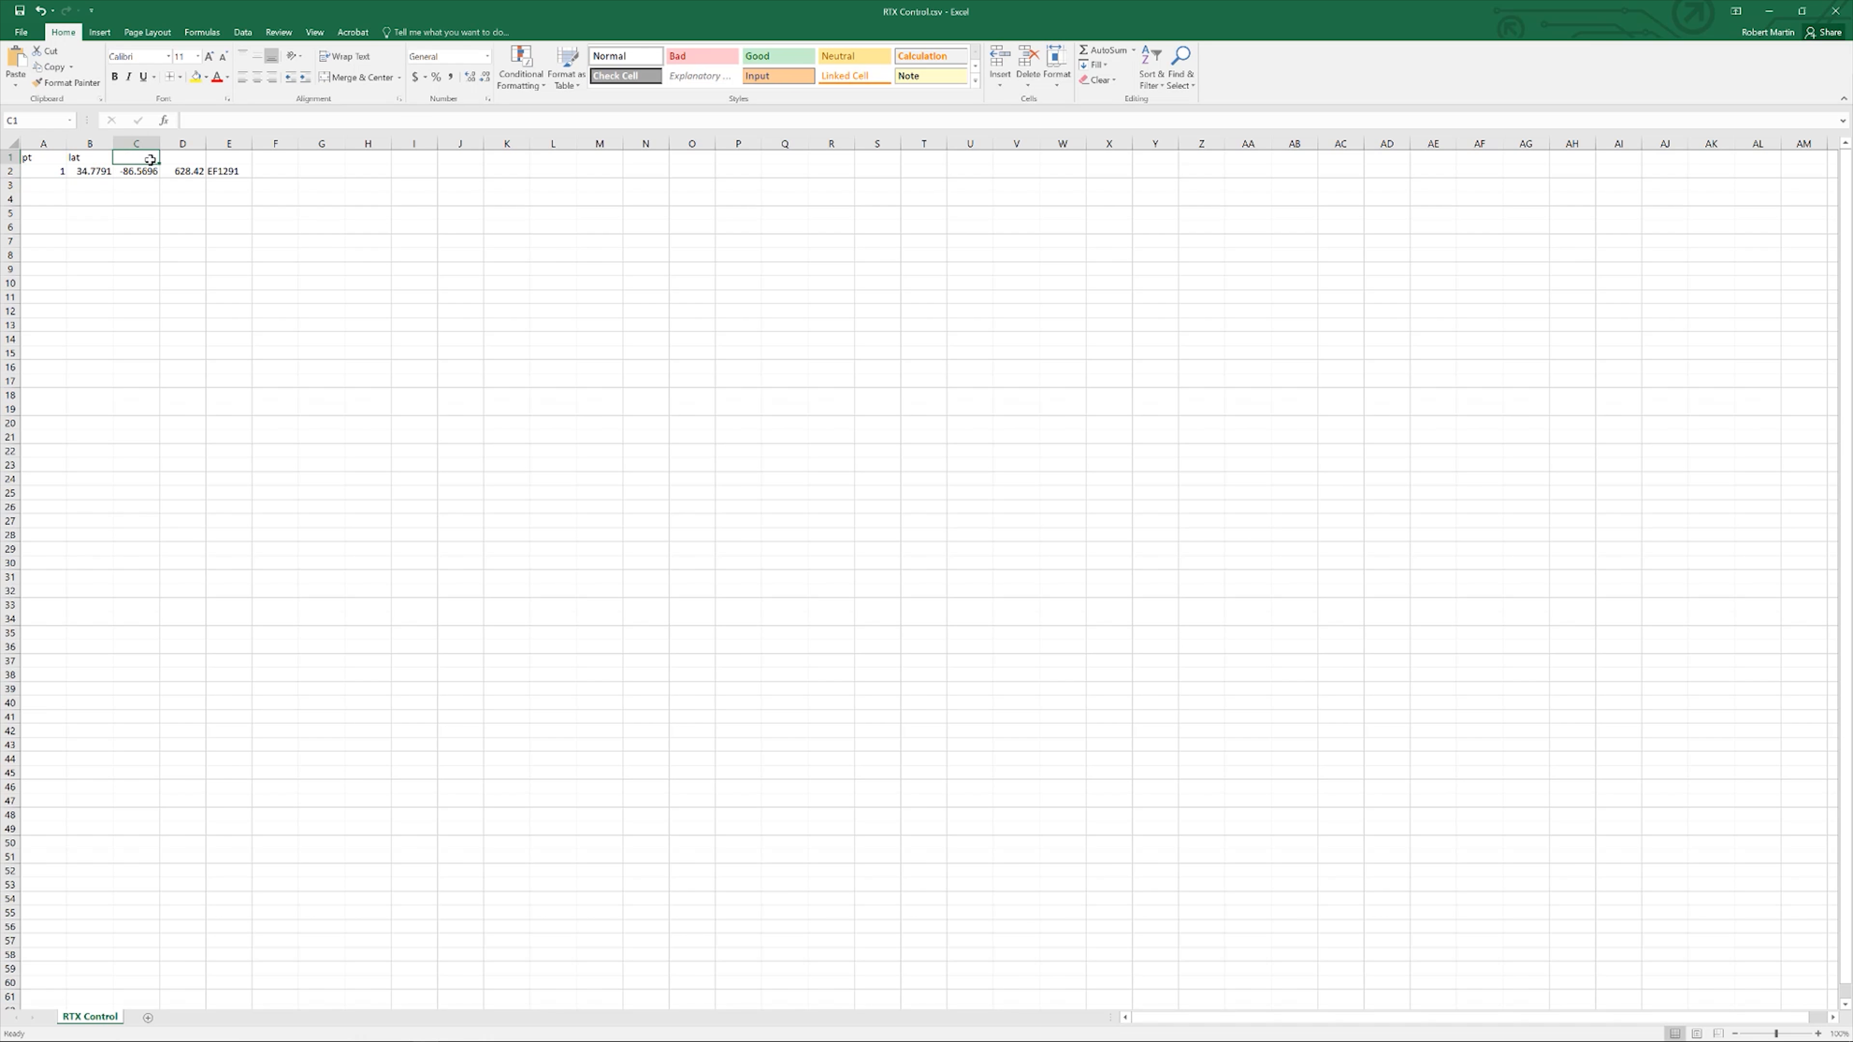
type("long")
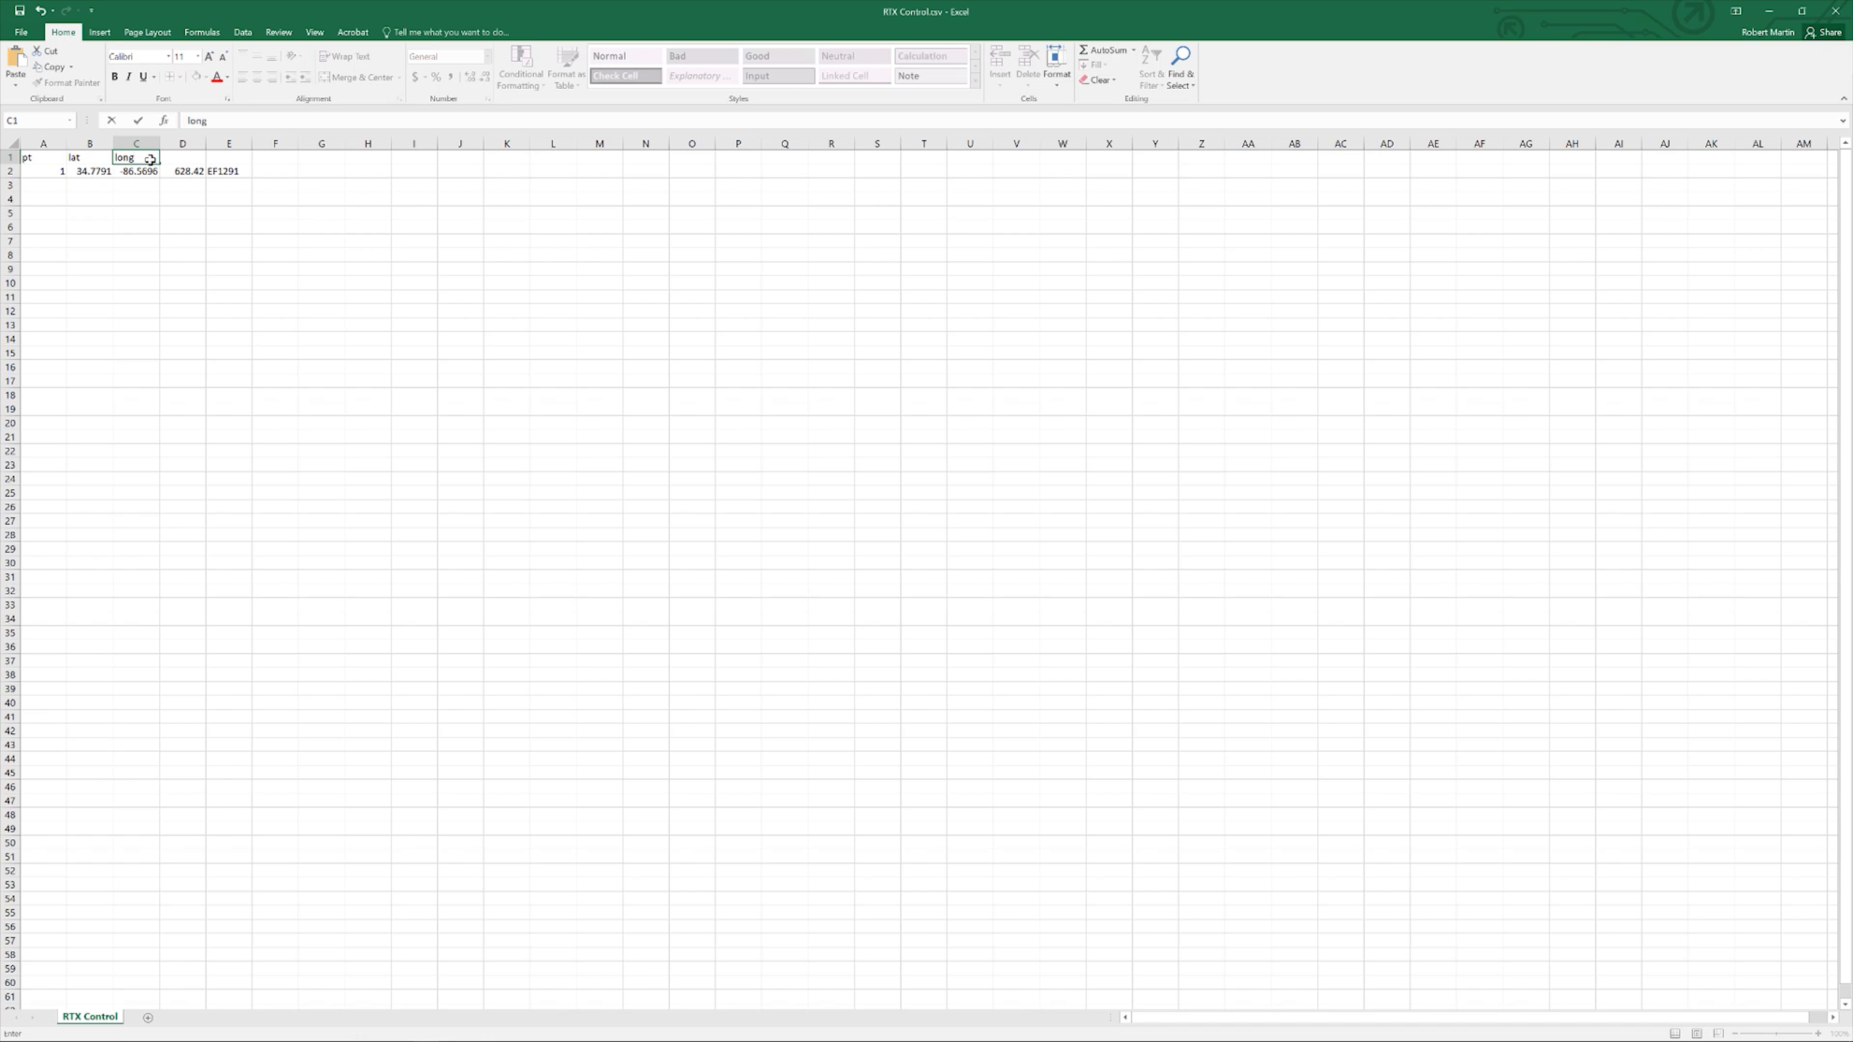
left_click(191, 160)
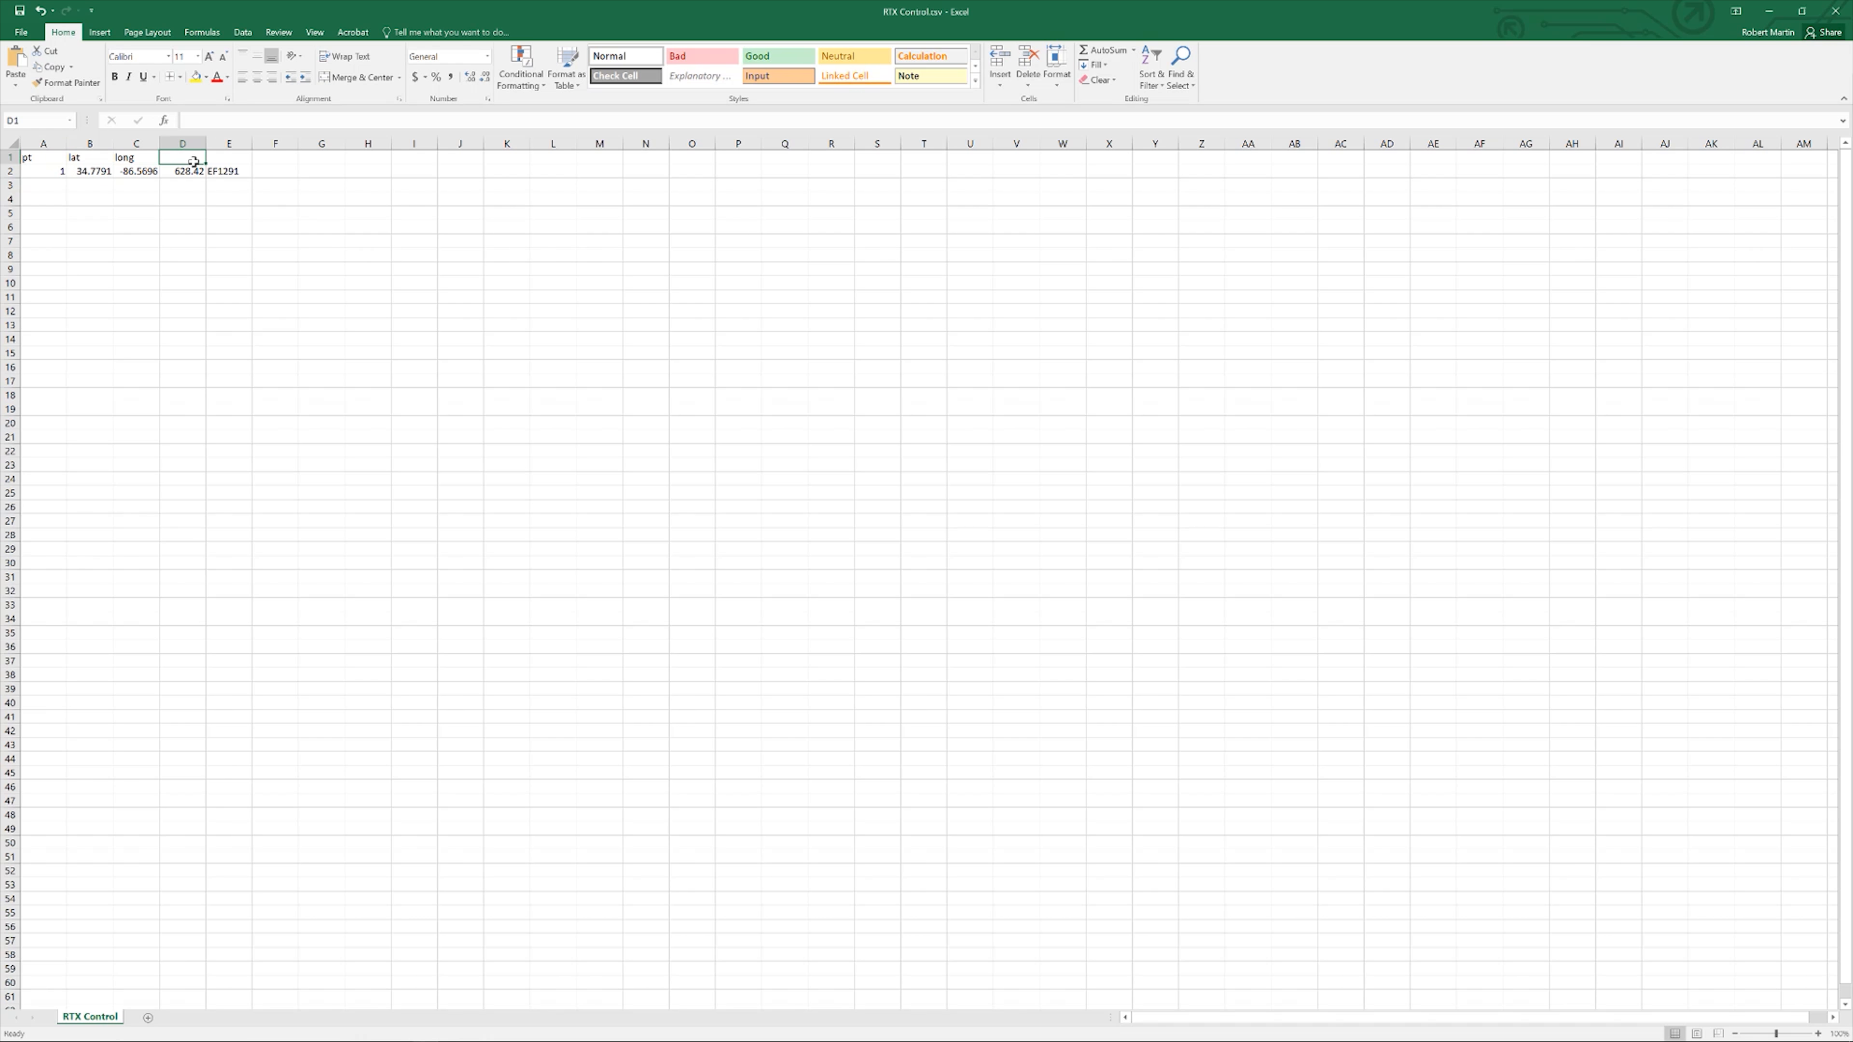
type("el")
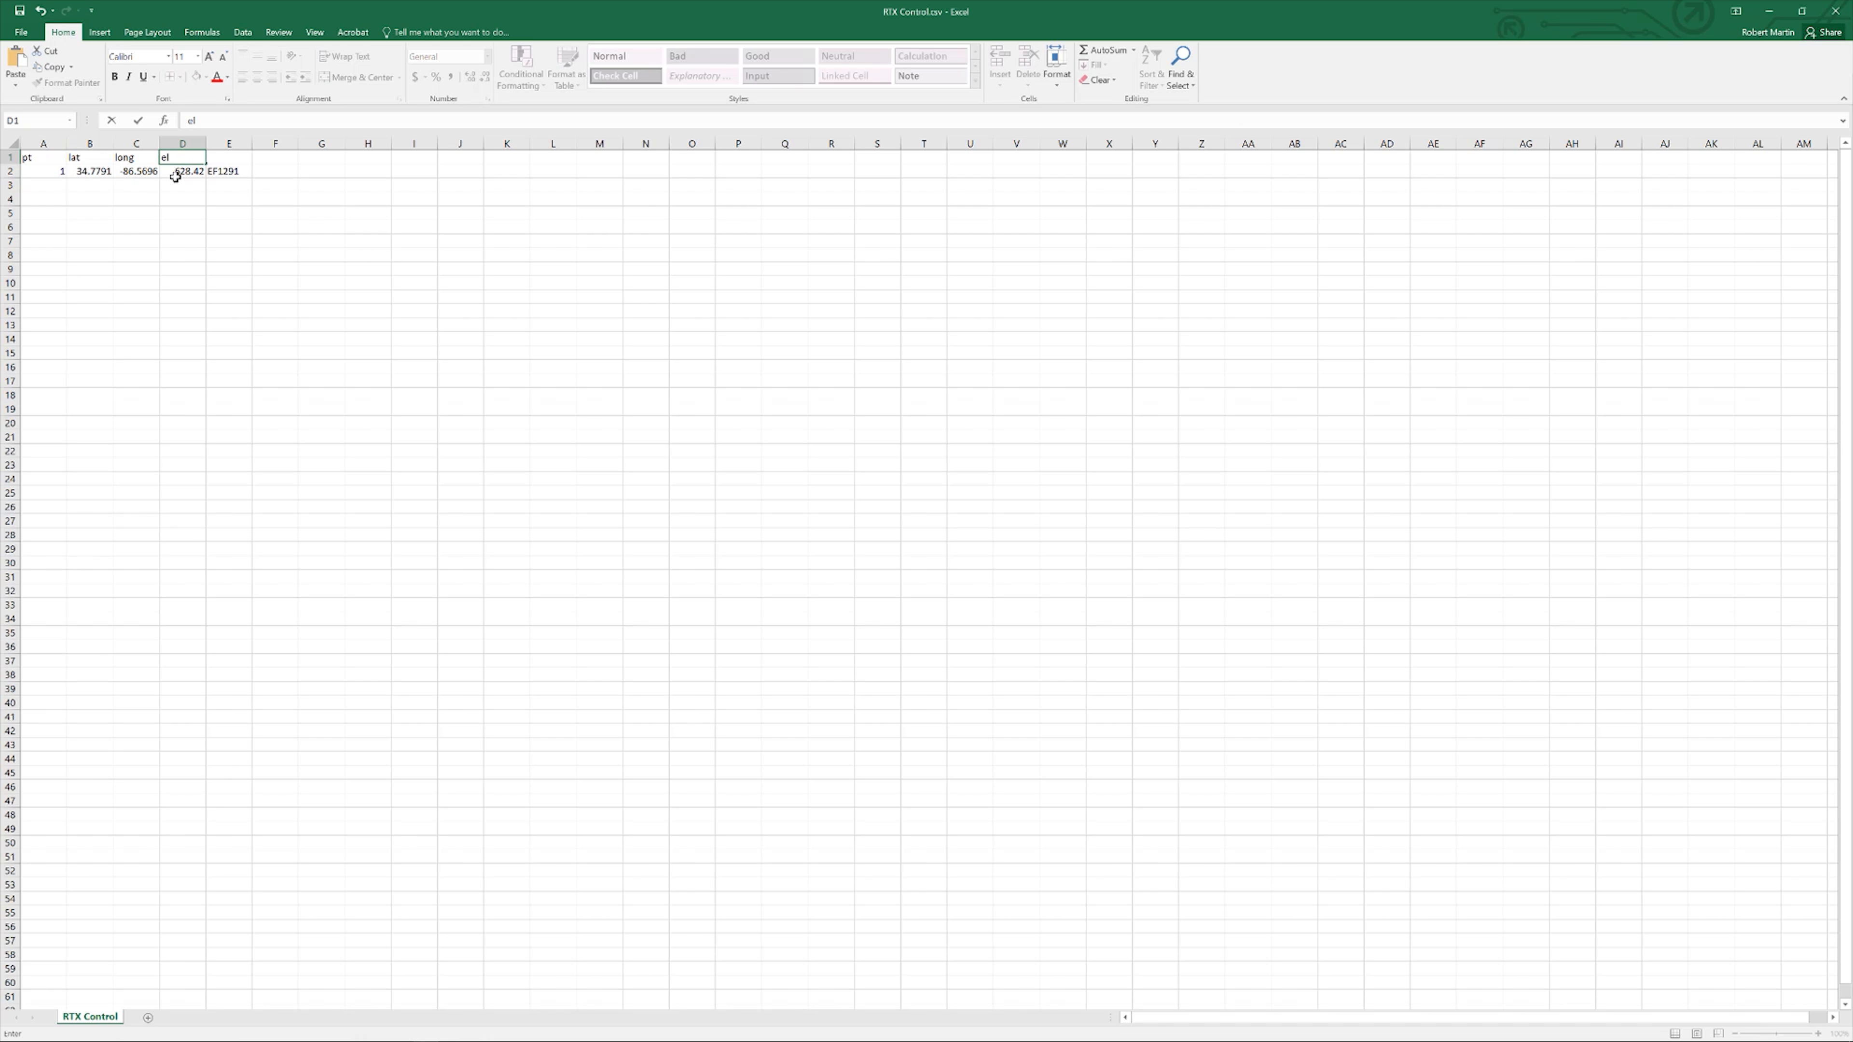
left_click(227, 159)
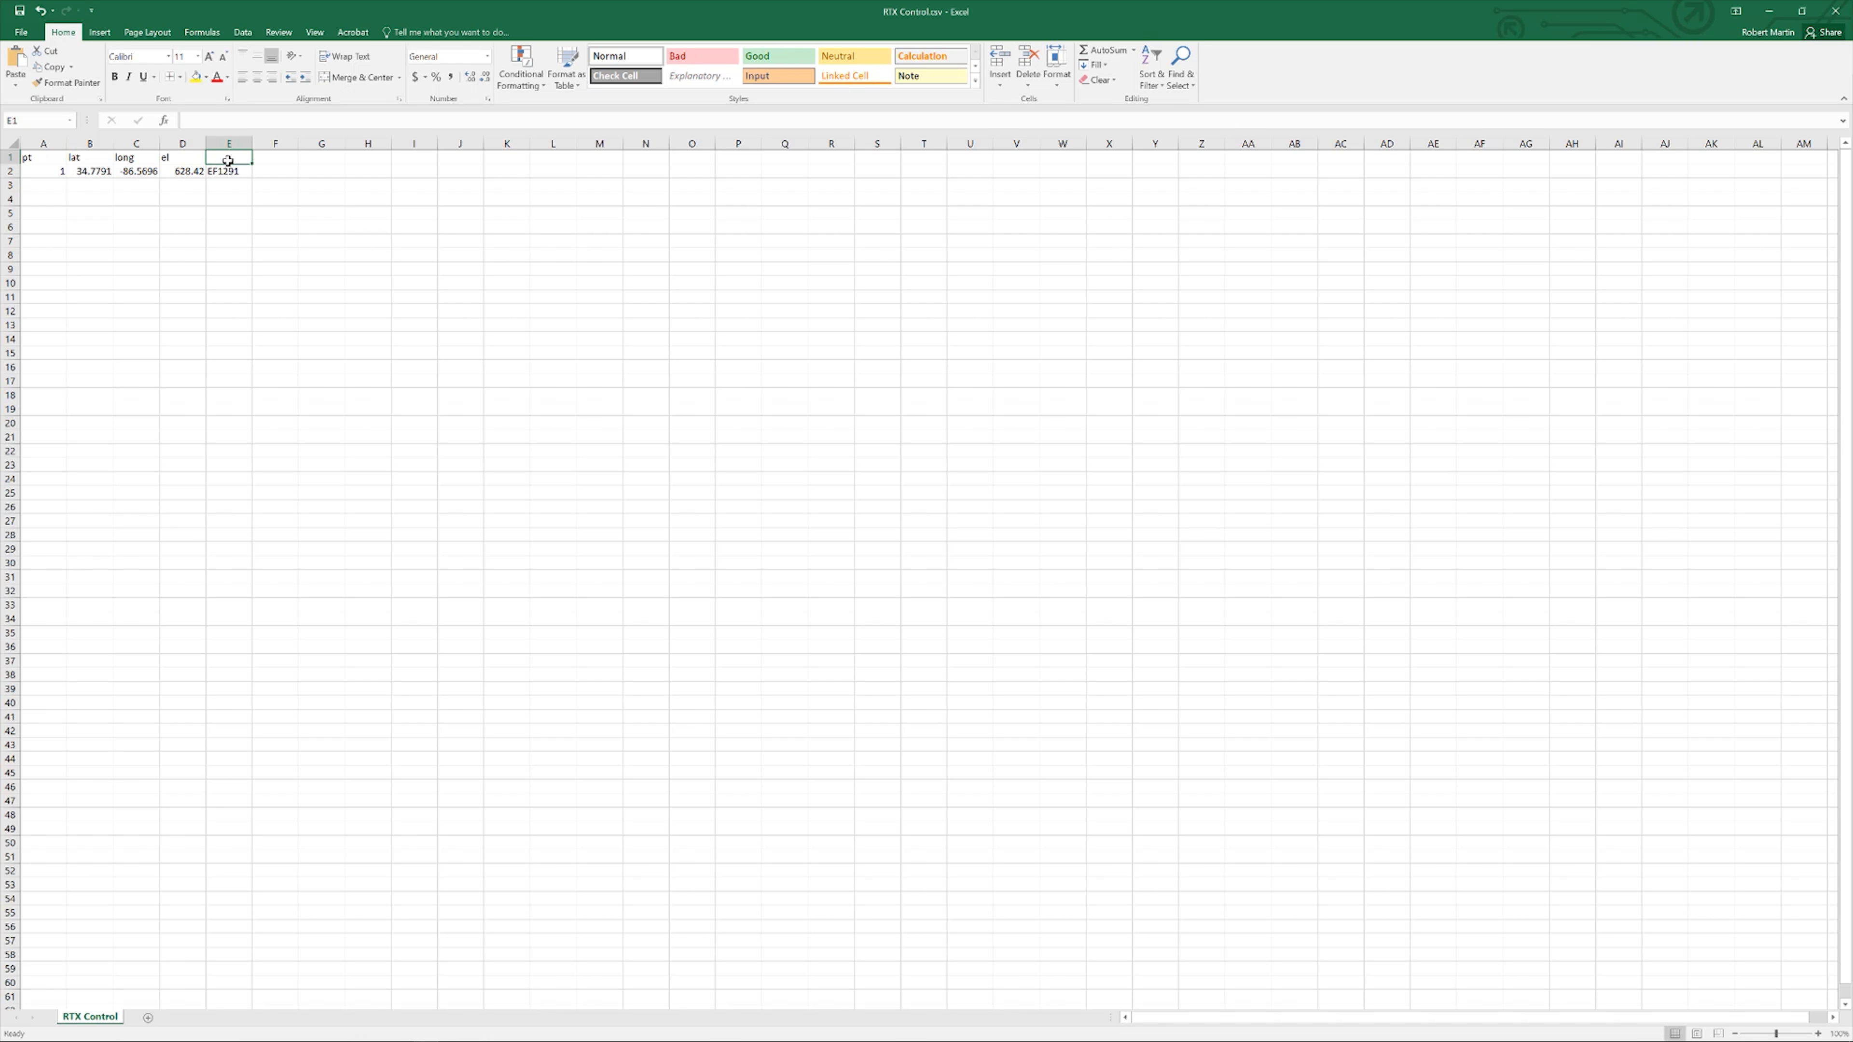
type("desc")
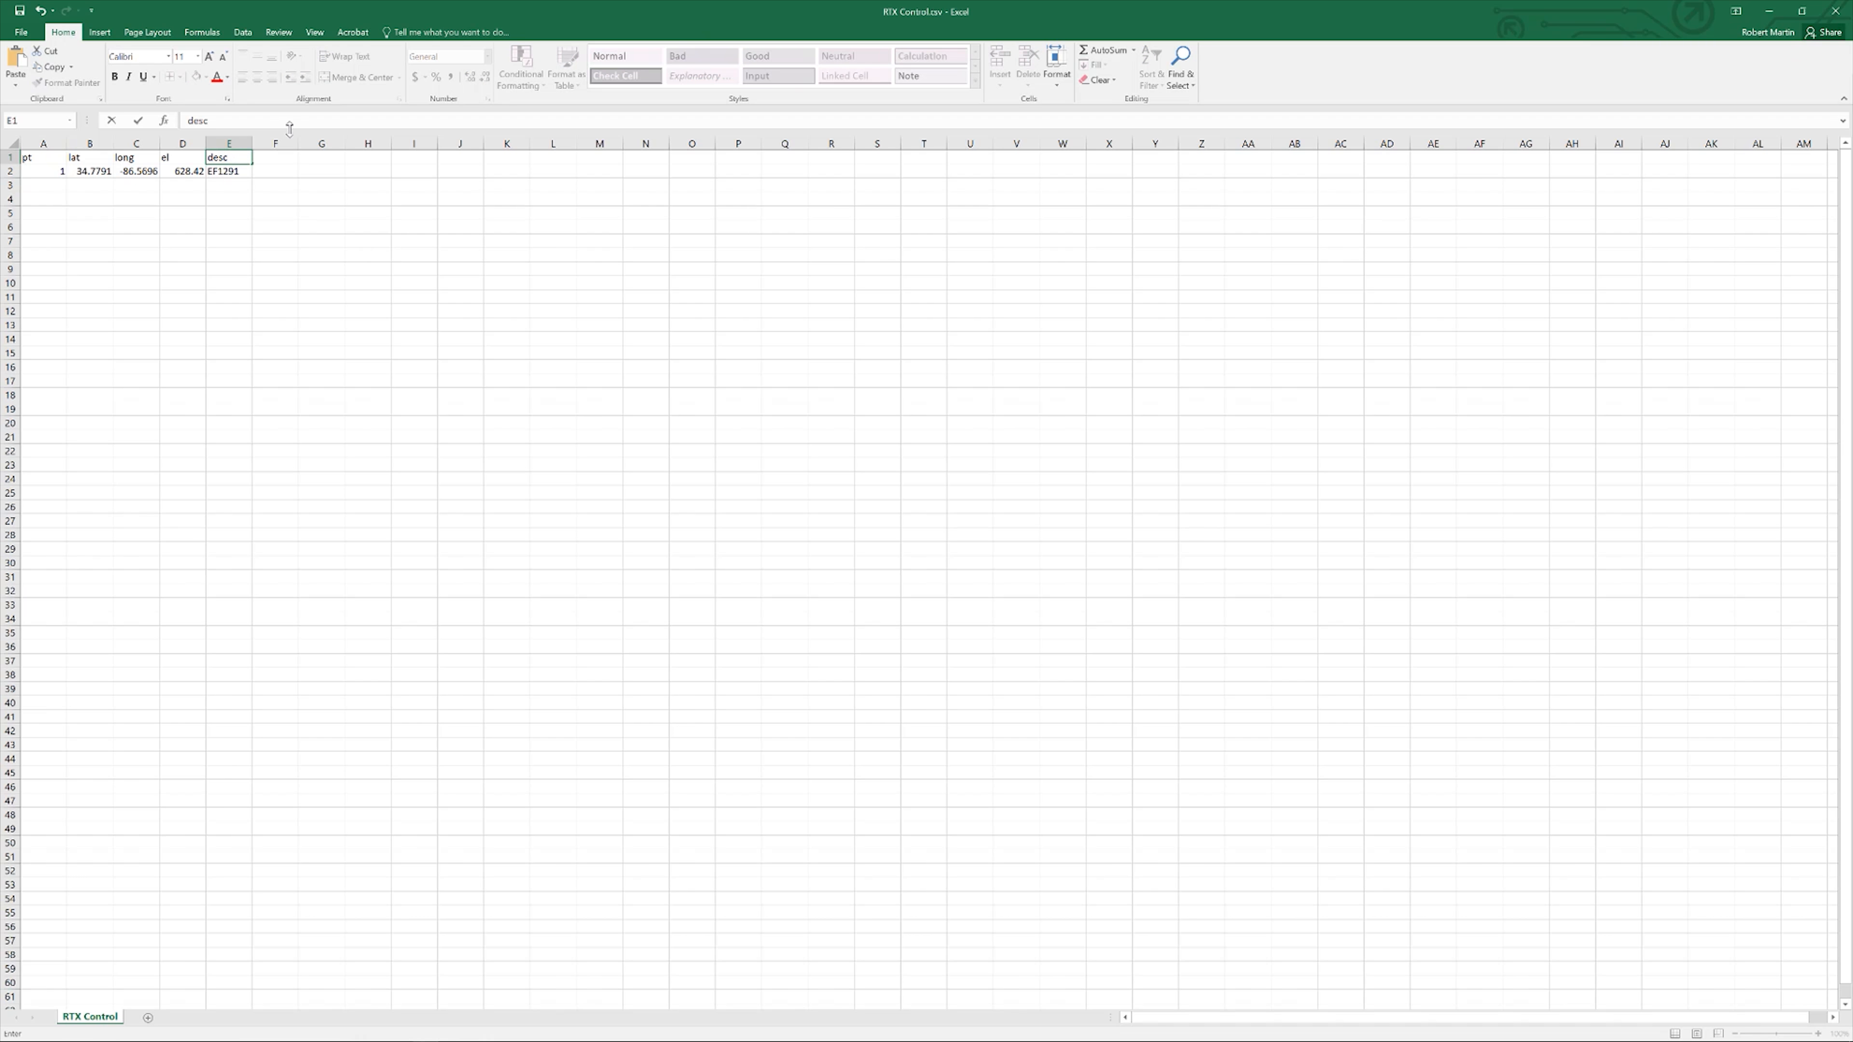
Step: Widen the lat column and increase the displayed decimals of the latitude and longitude values, showing the latitude to six decimal places
left_click(102, 144)
left_click_drag(112, 144, 167, 144)
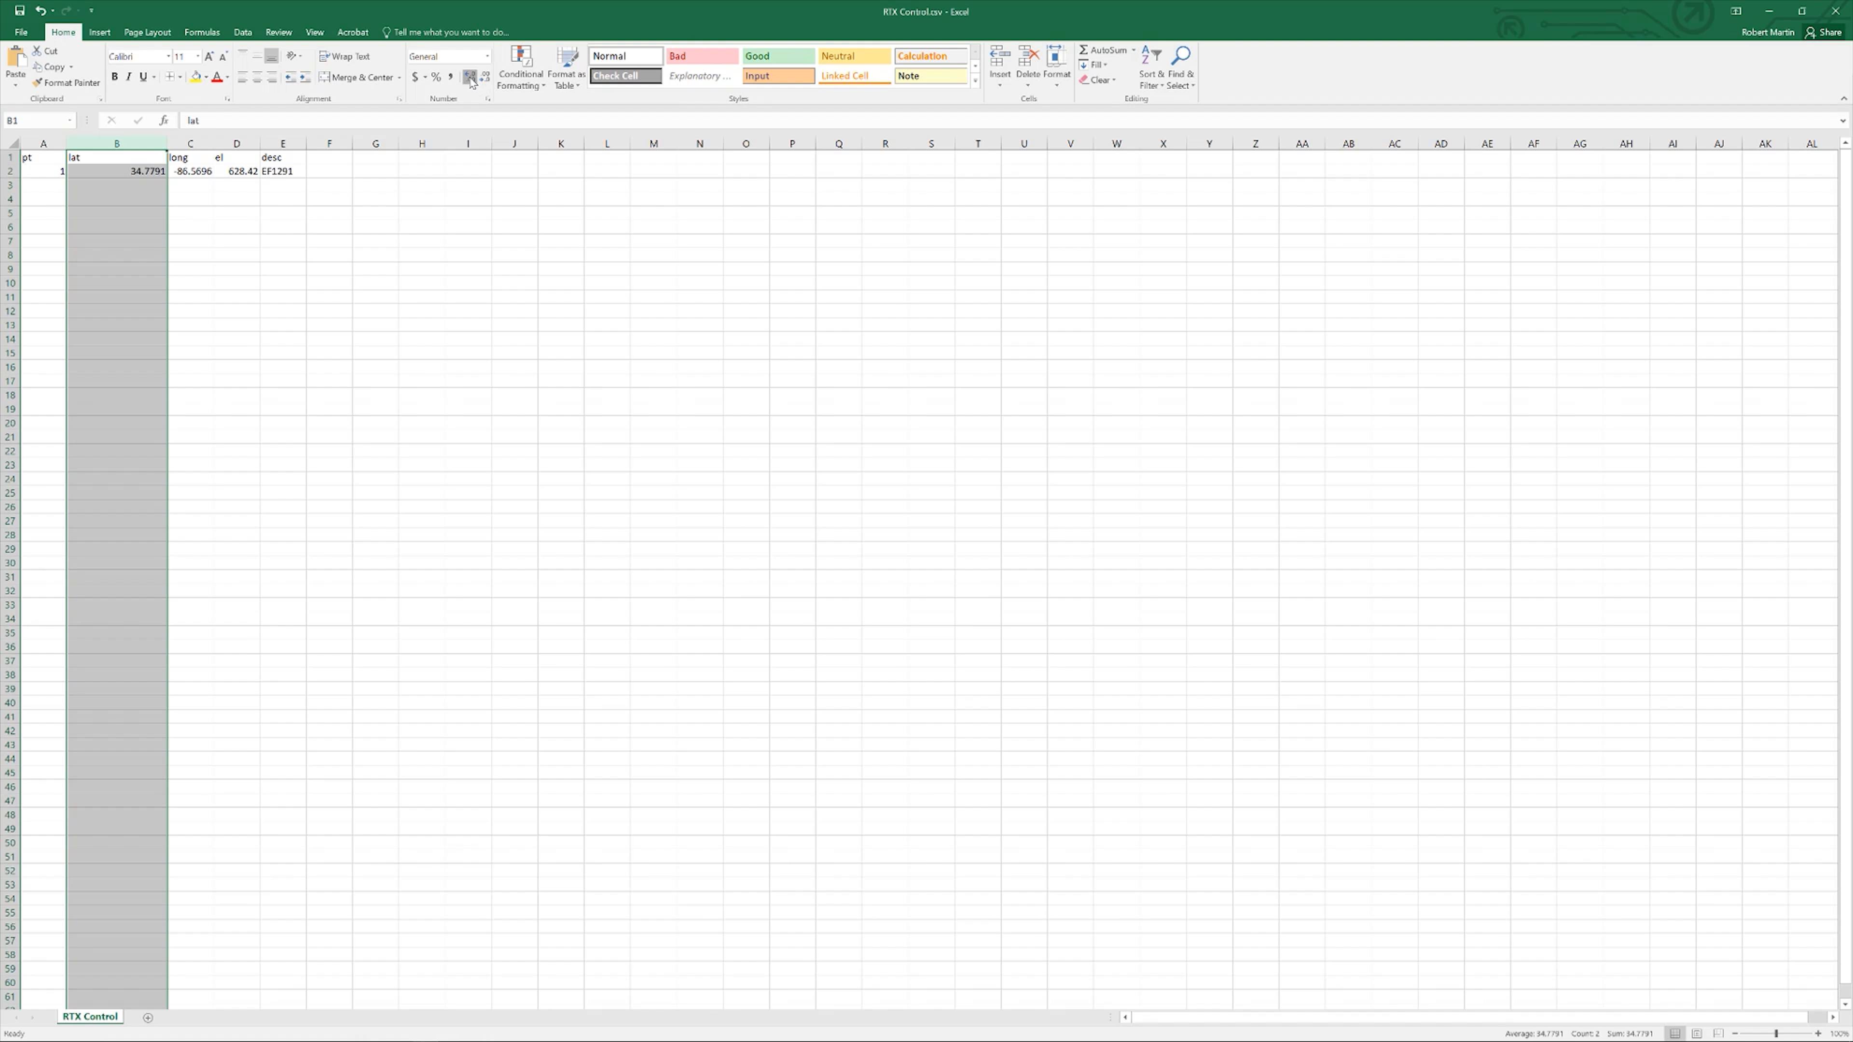
key("Down")
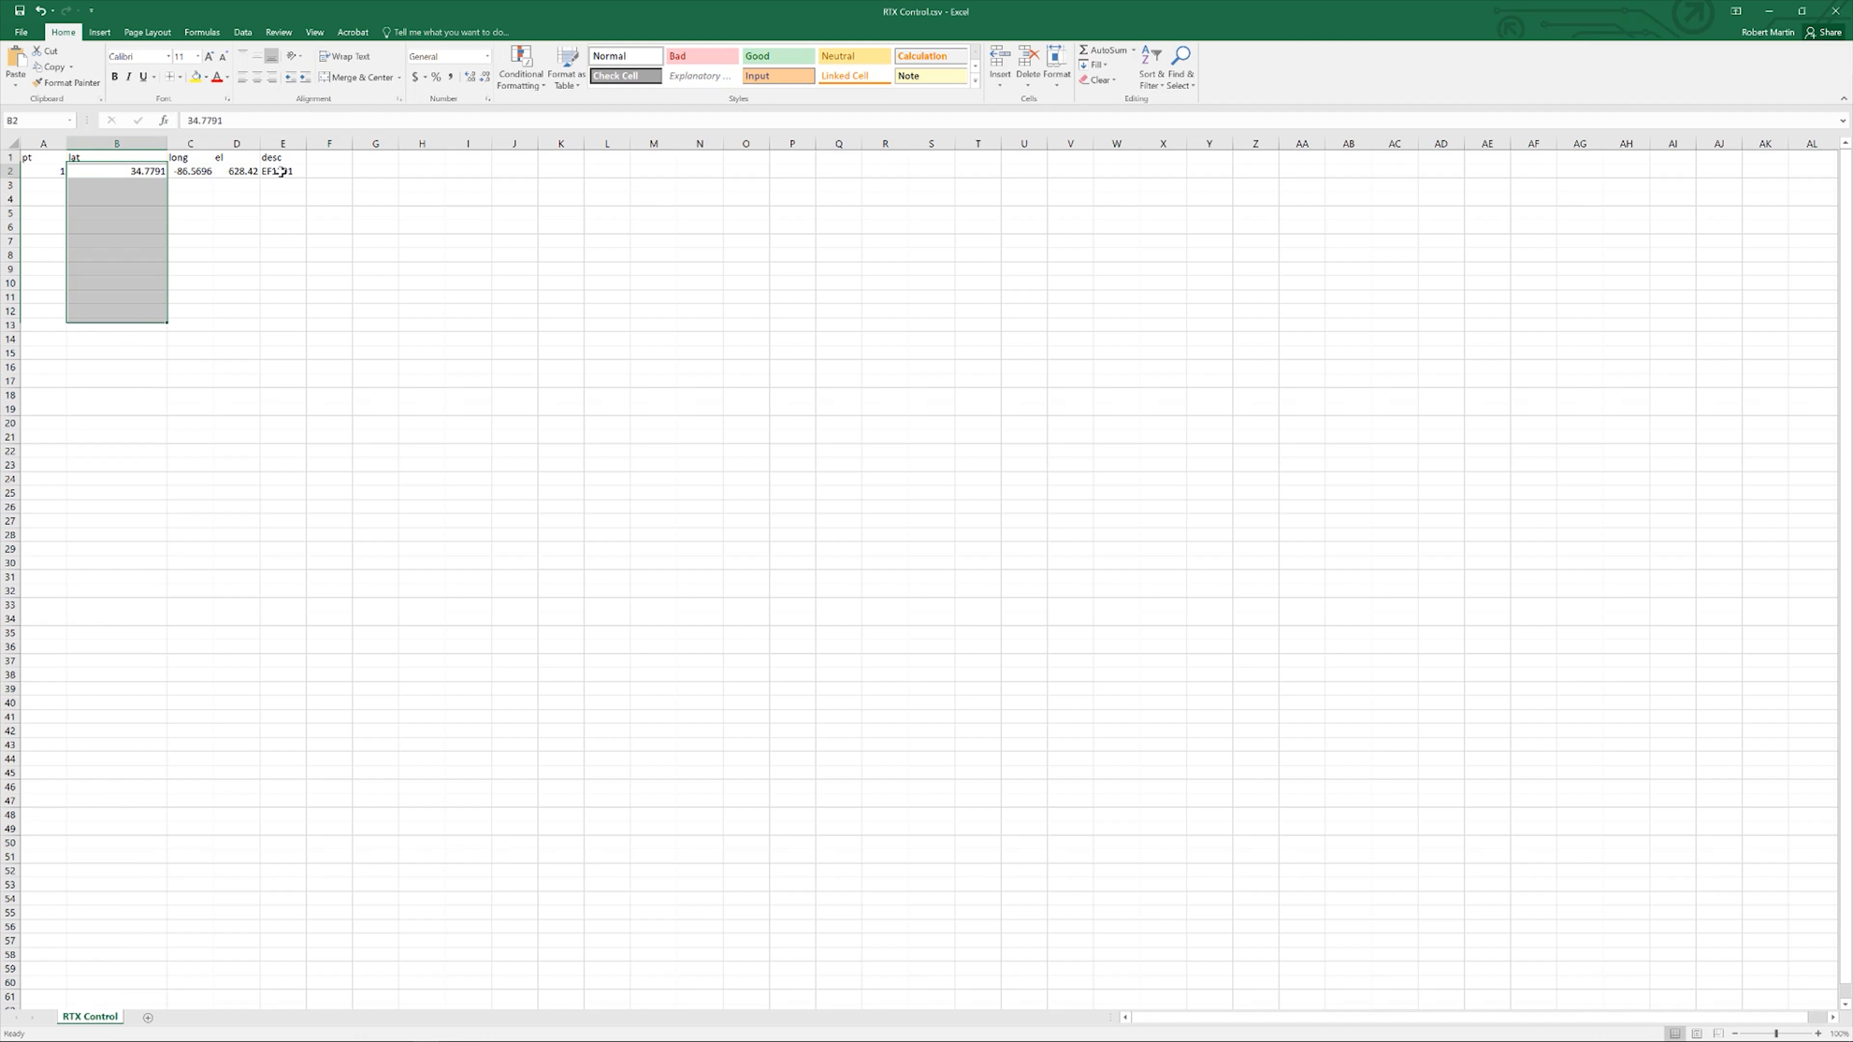
left_click(472, 78)
left_click(471, 76)
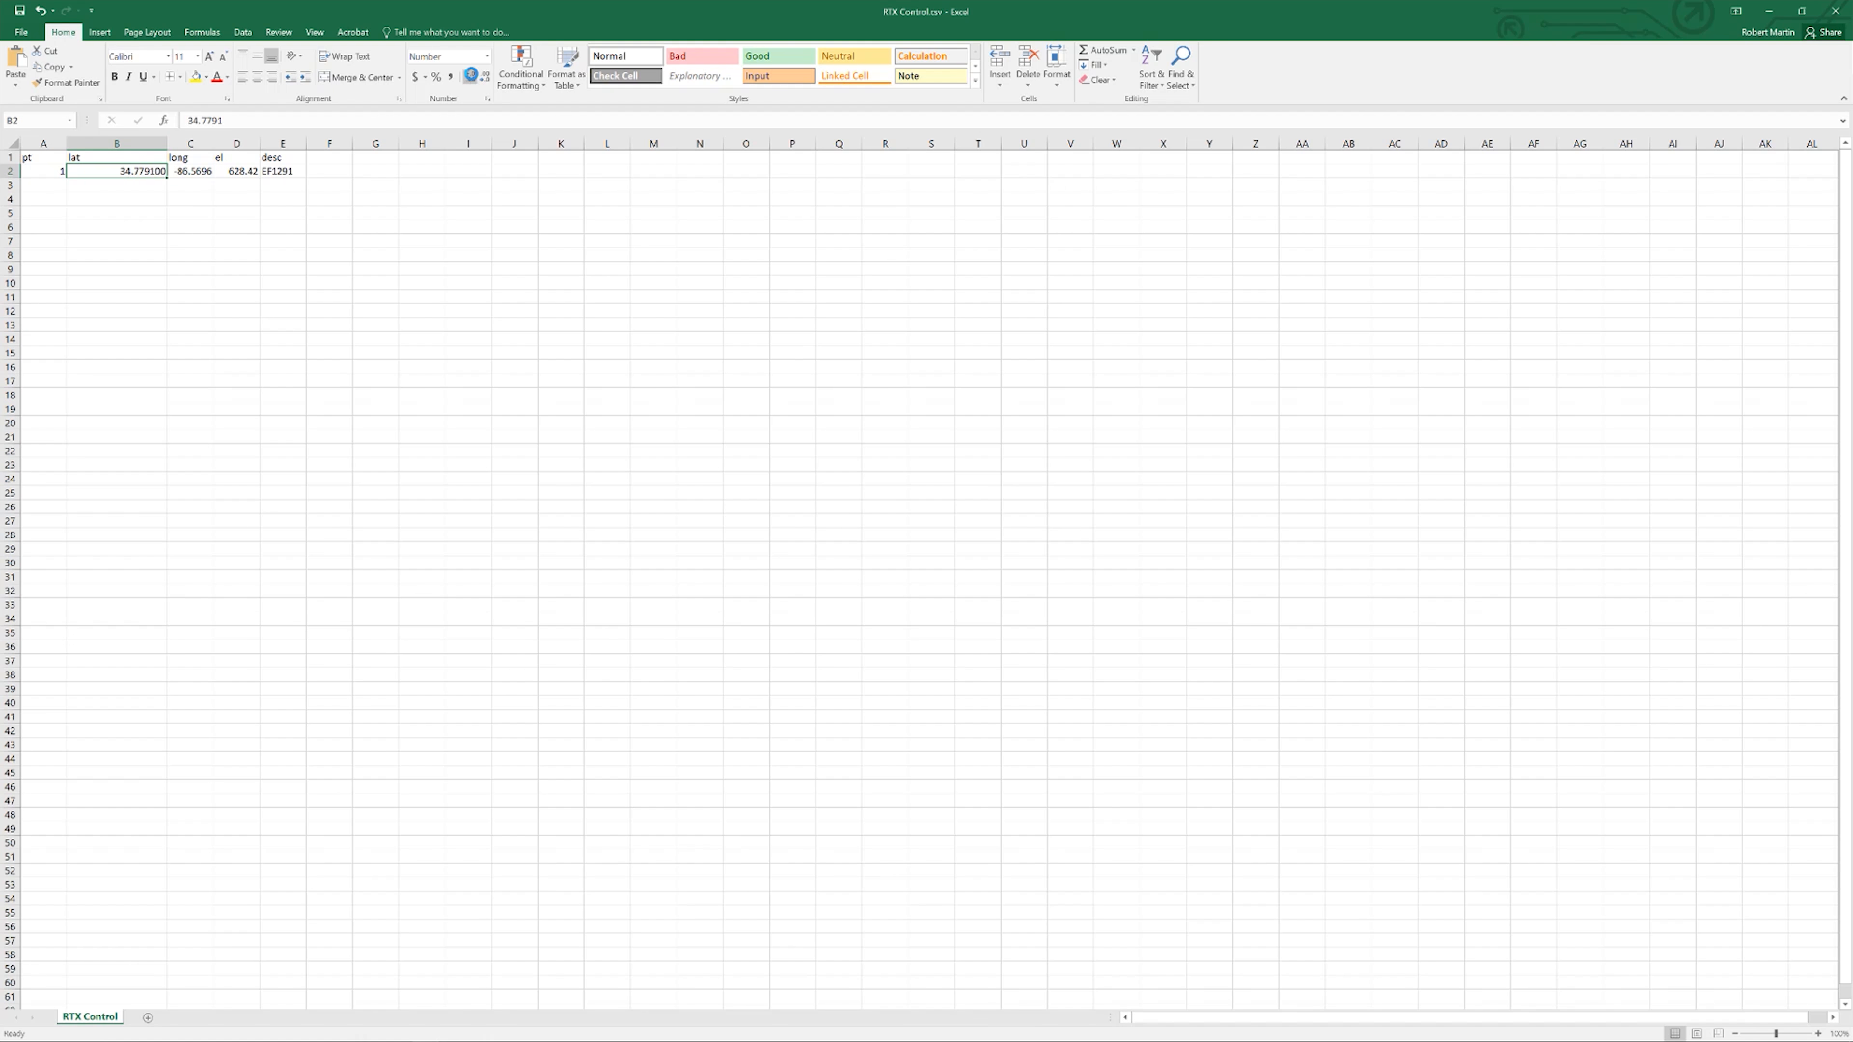
left_click(197, 173)
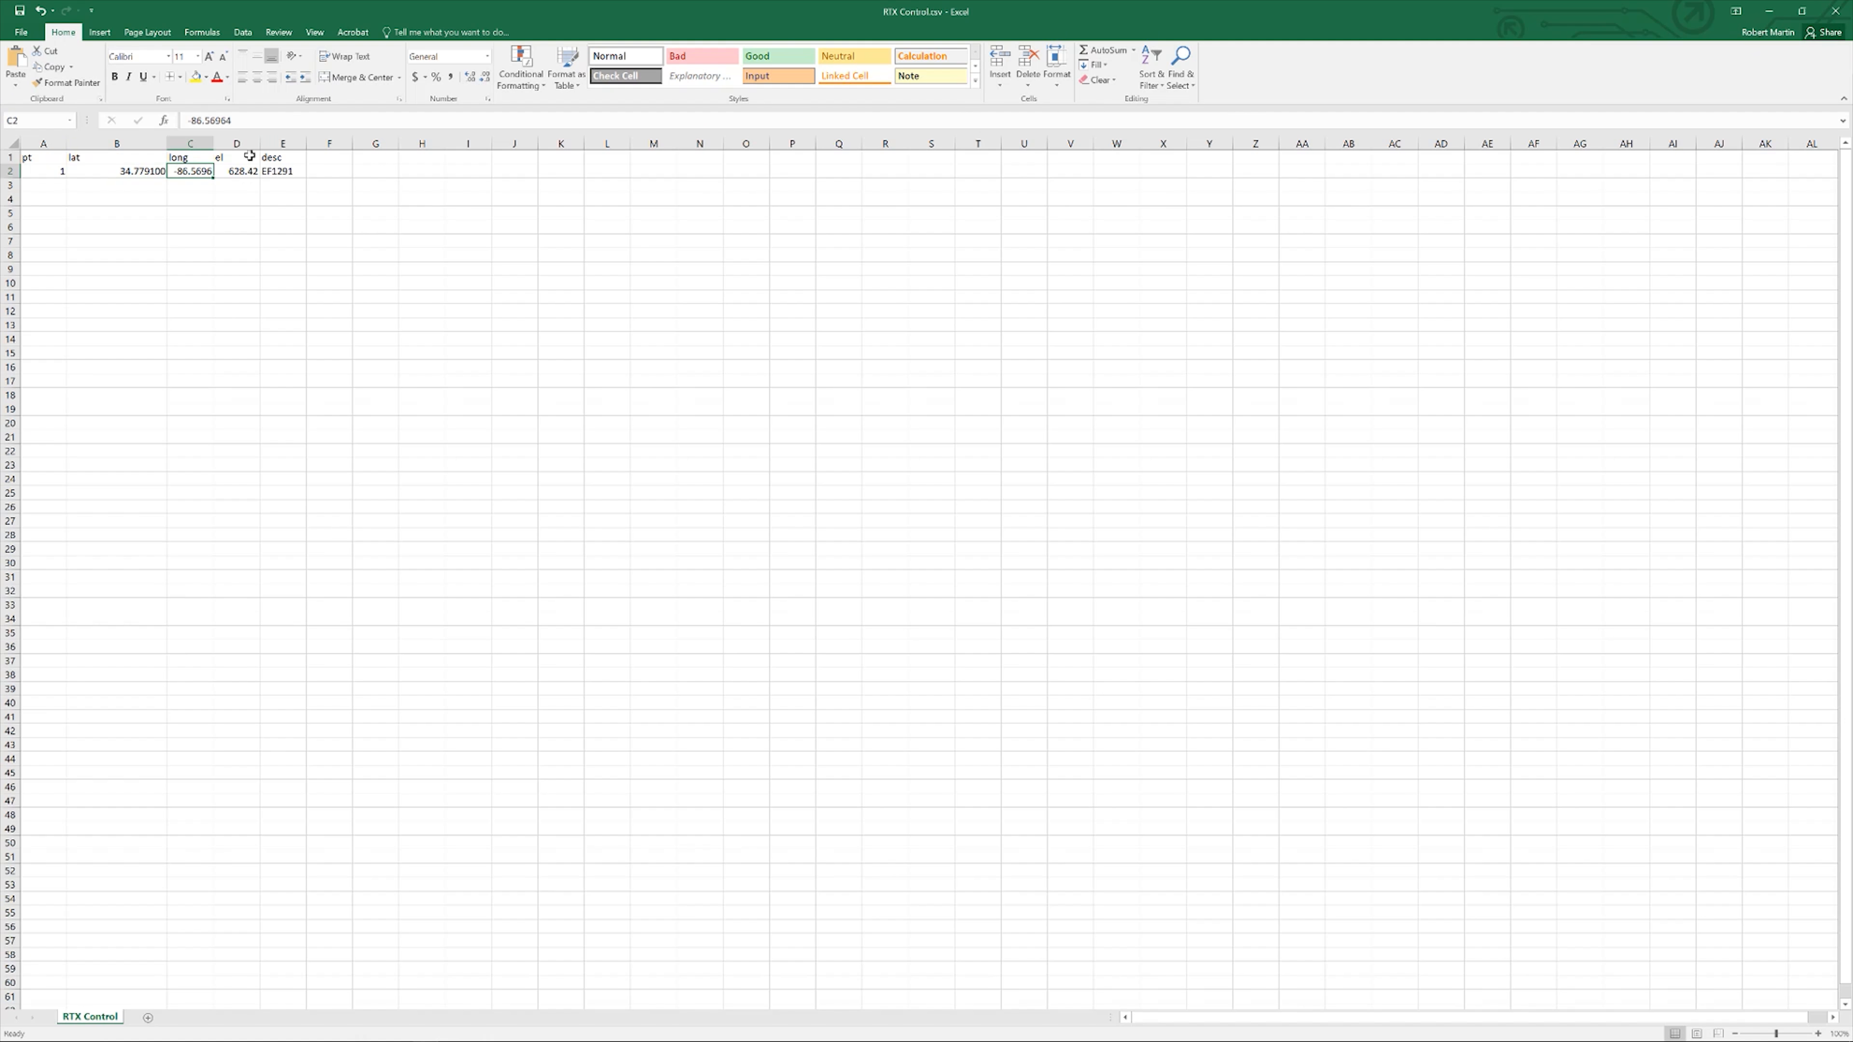
left_click(472, 77)
left_click(469, 78)
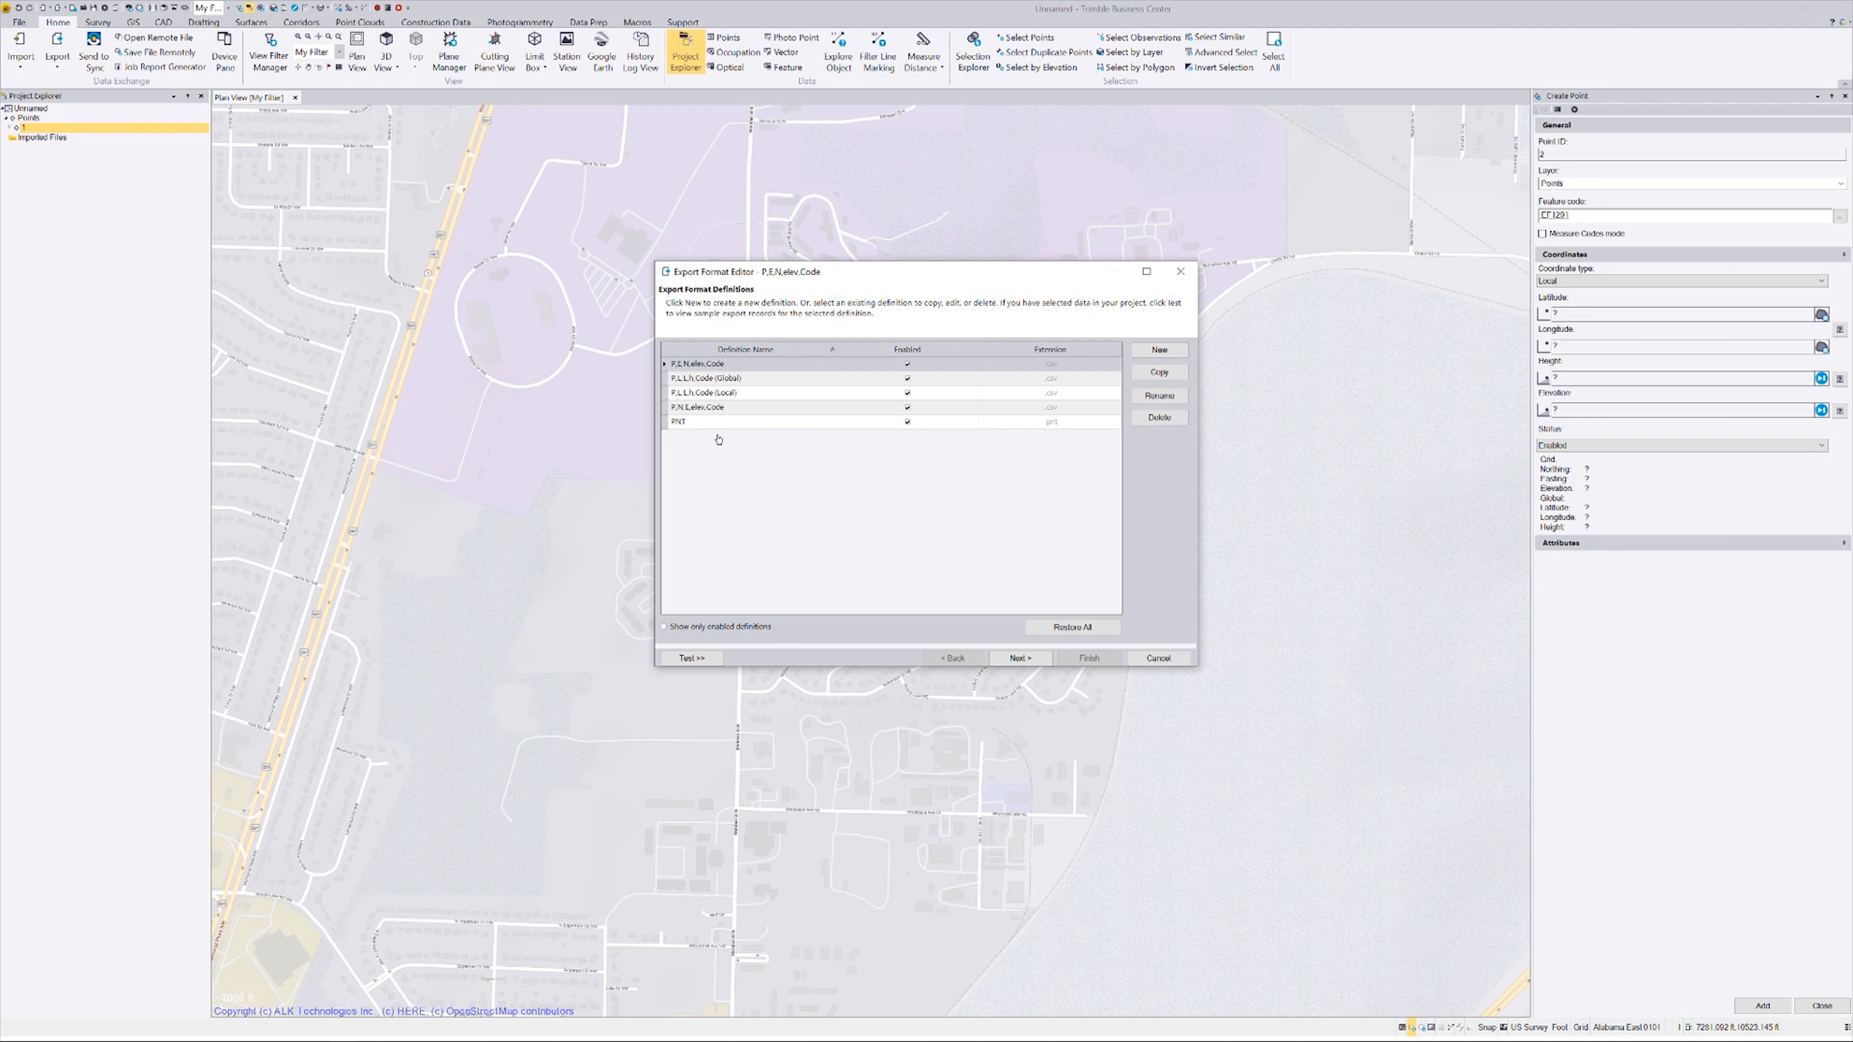
Step: In Trimble Business Center, set the latitude units of the P,L,L,h,Code (Local) export definition to Degrees minutes seconds and finish the definition
left_click(717, 393)
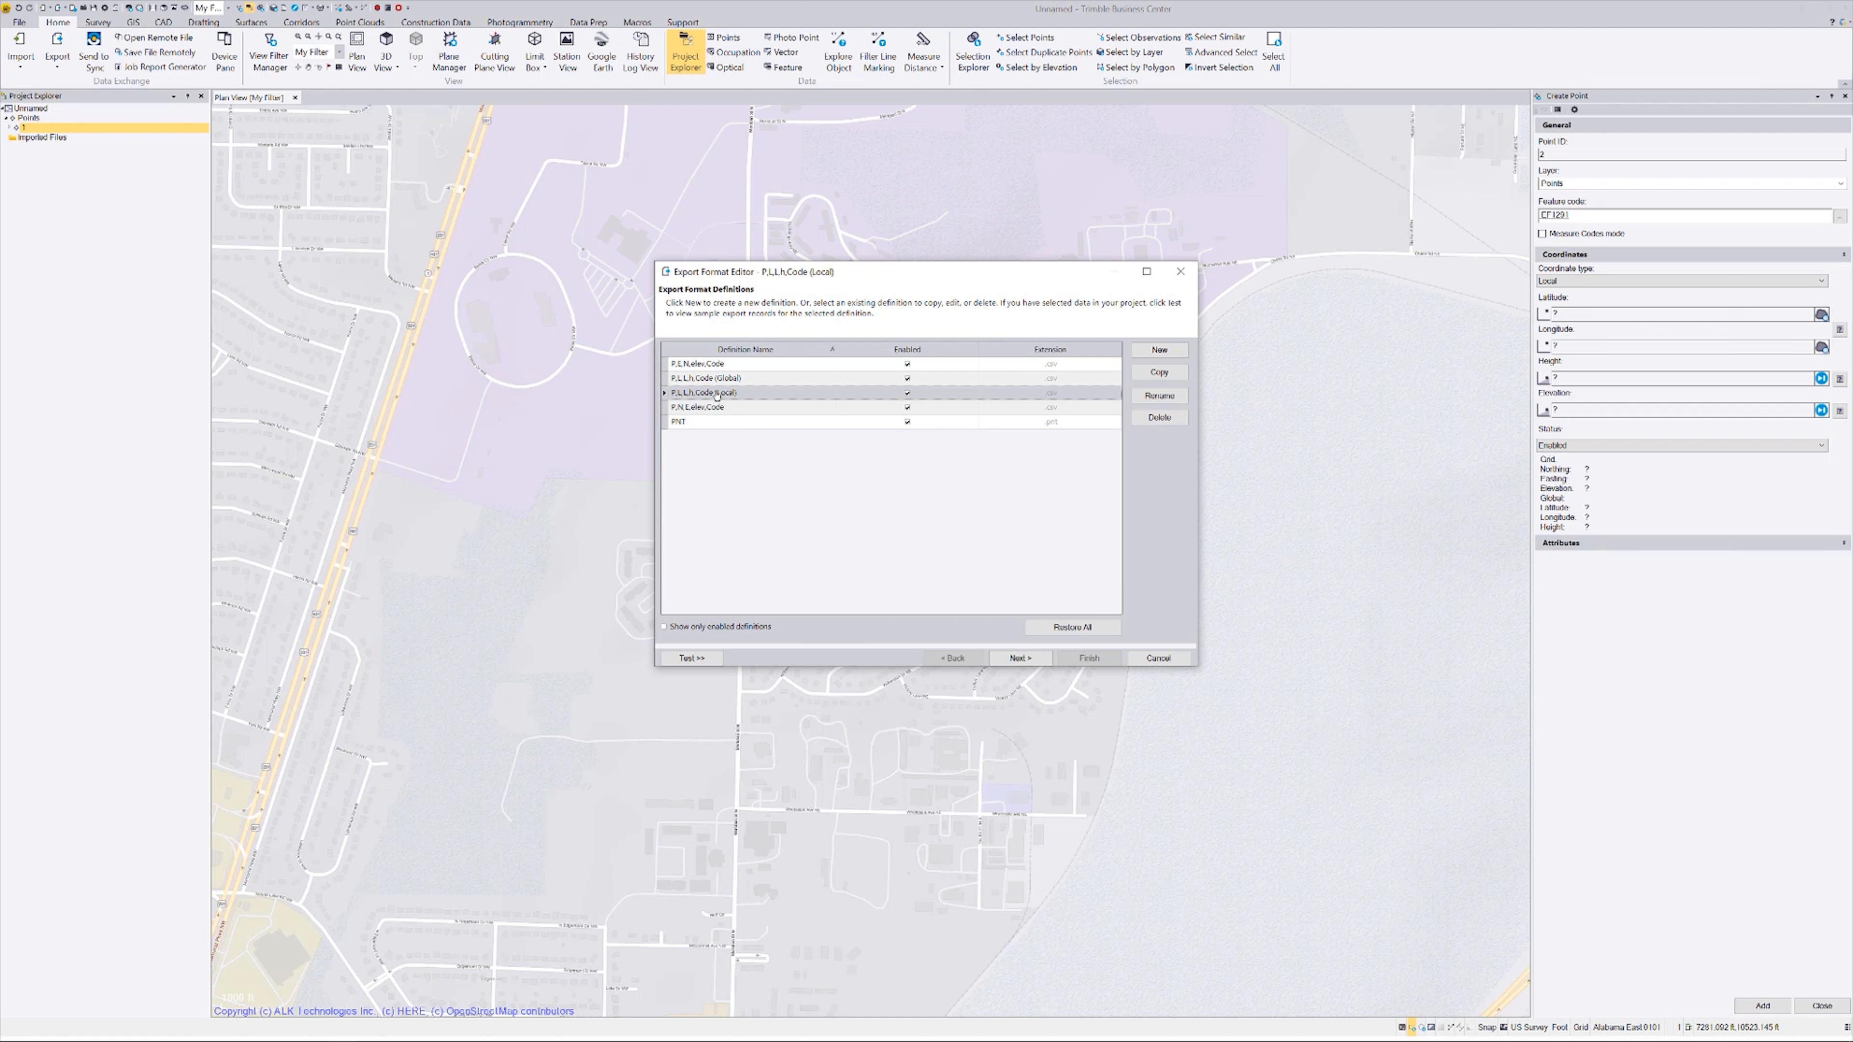
left_click(1010, 664)
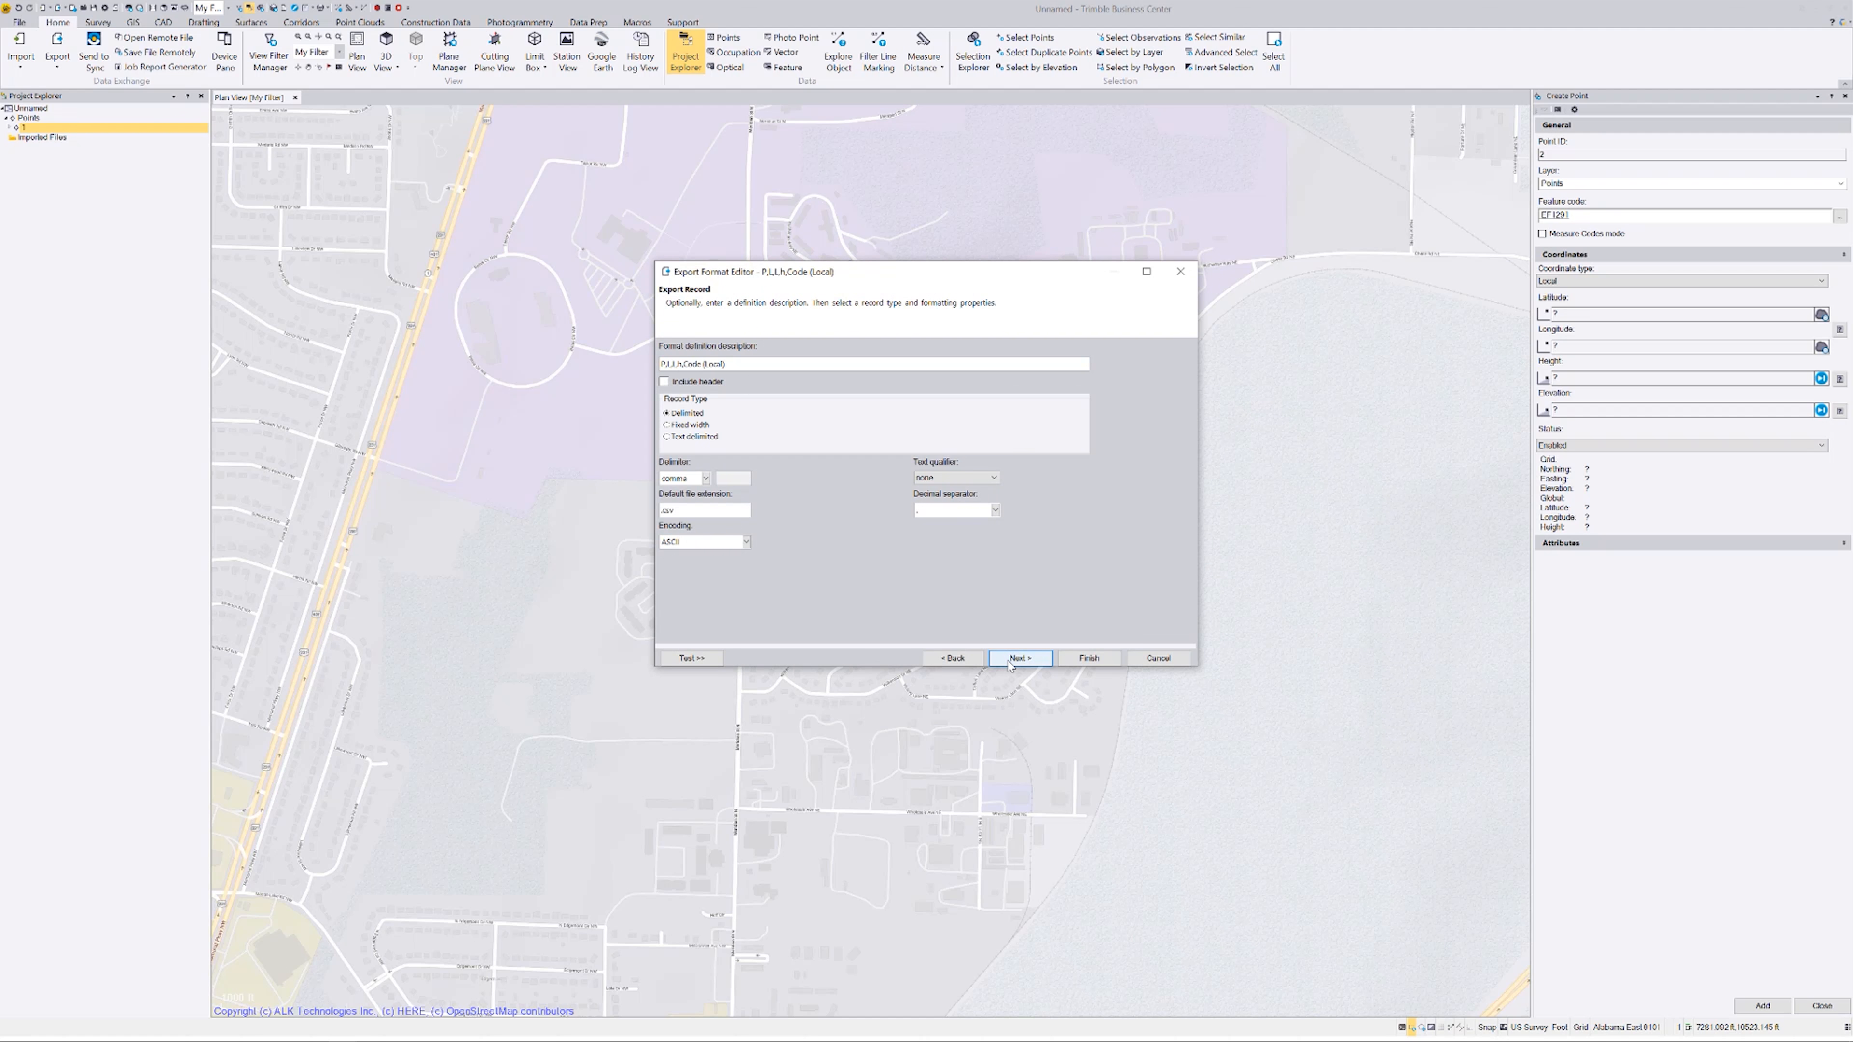
left_click(1010, 660)
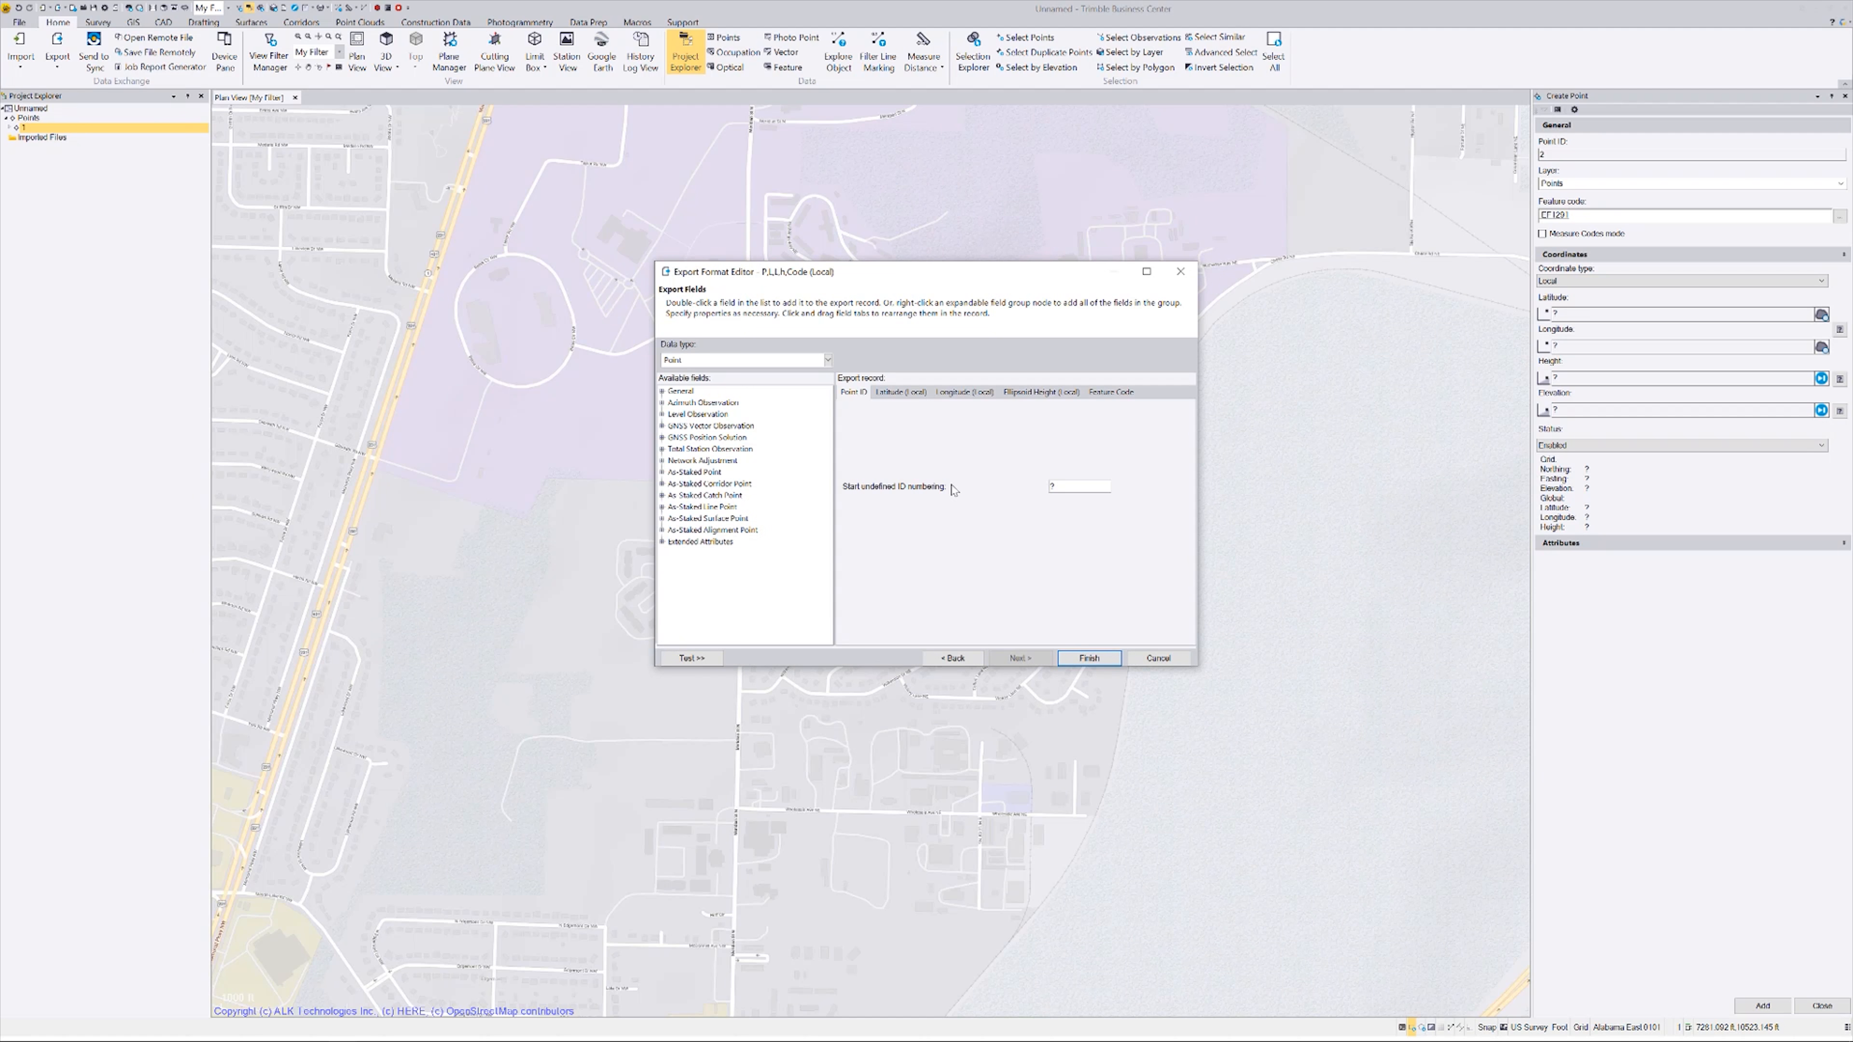
left_click(896, 395)
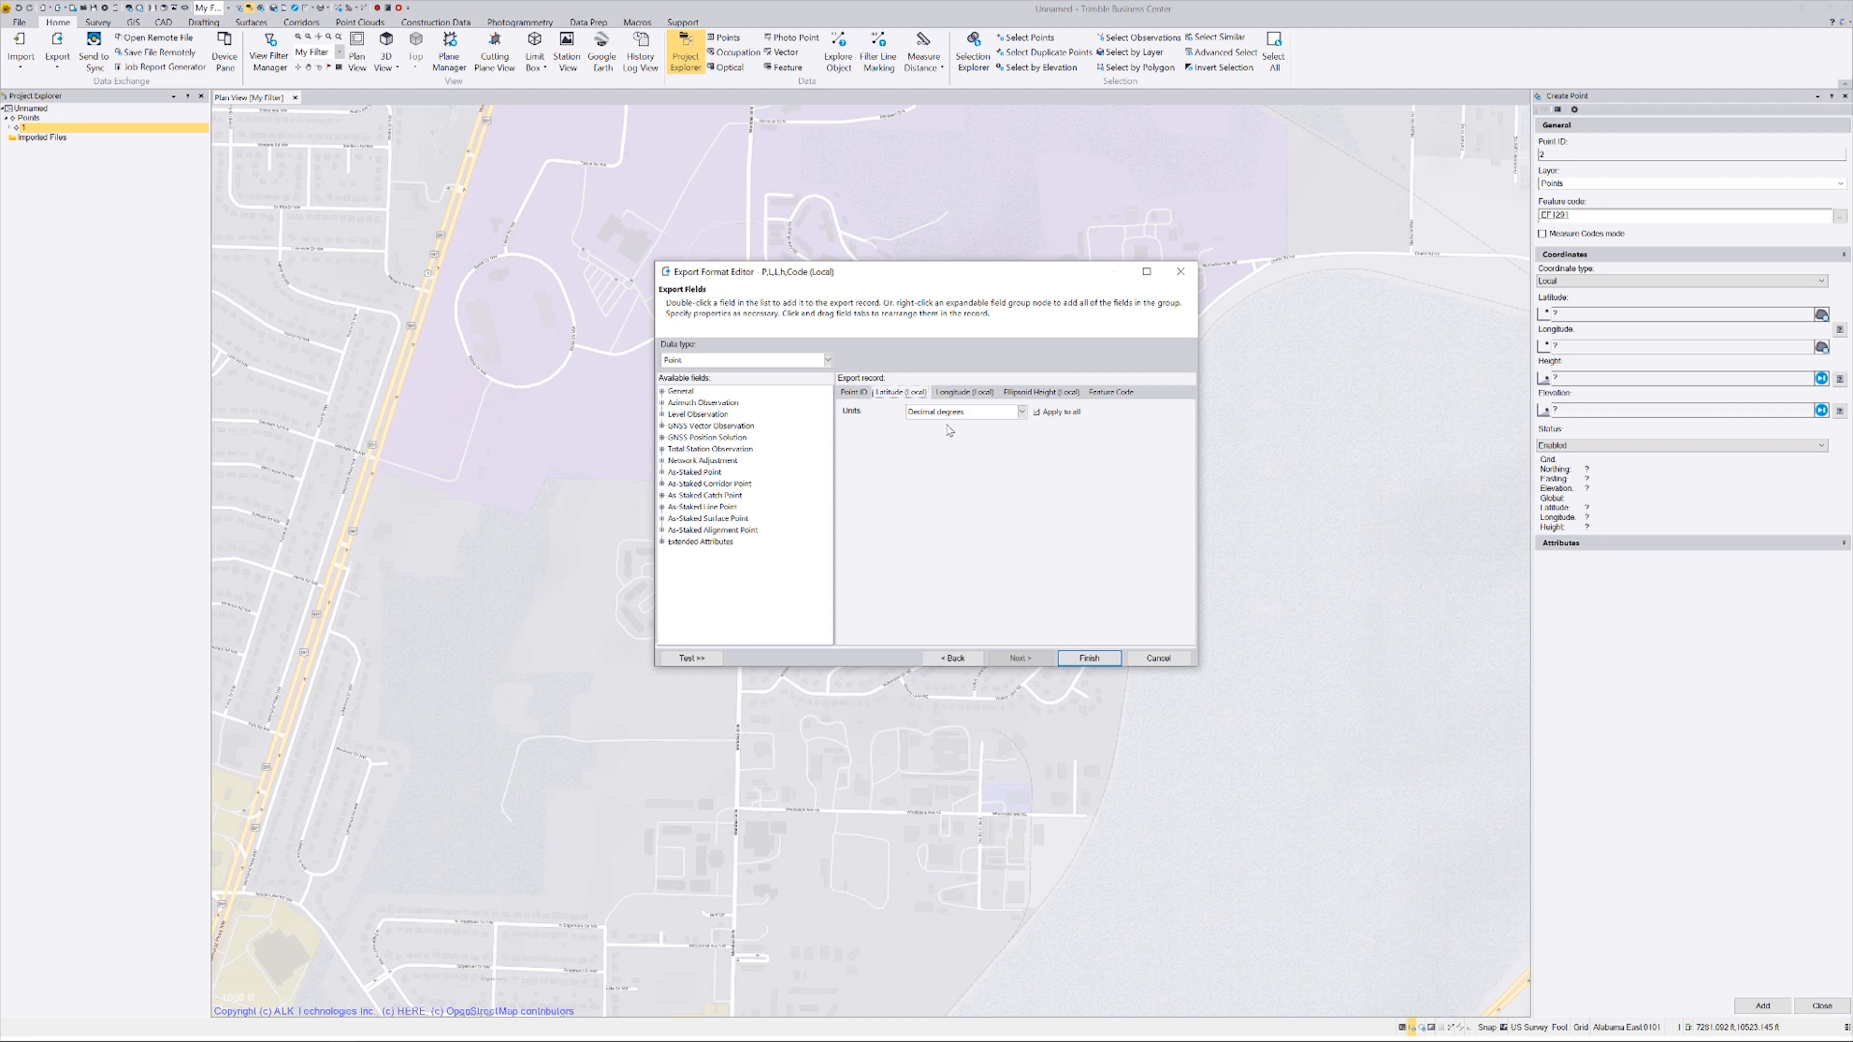
left_click(1022, 413)
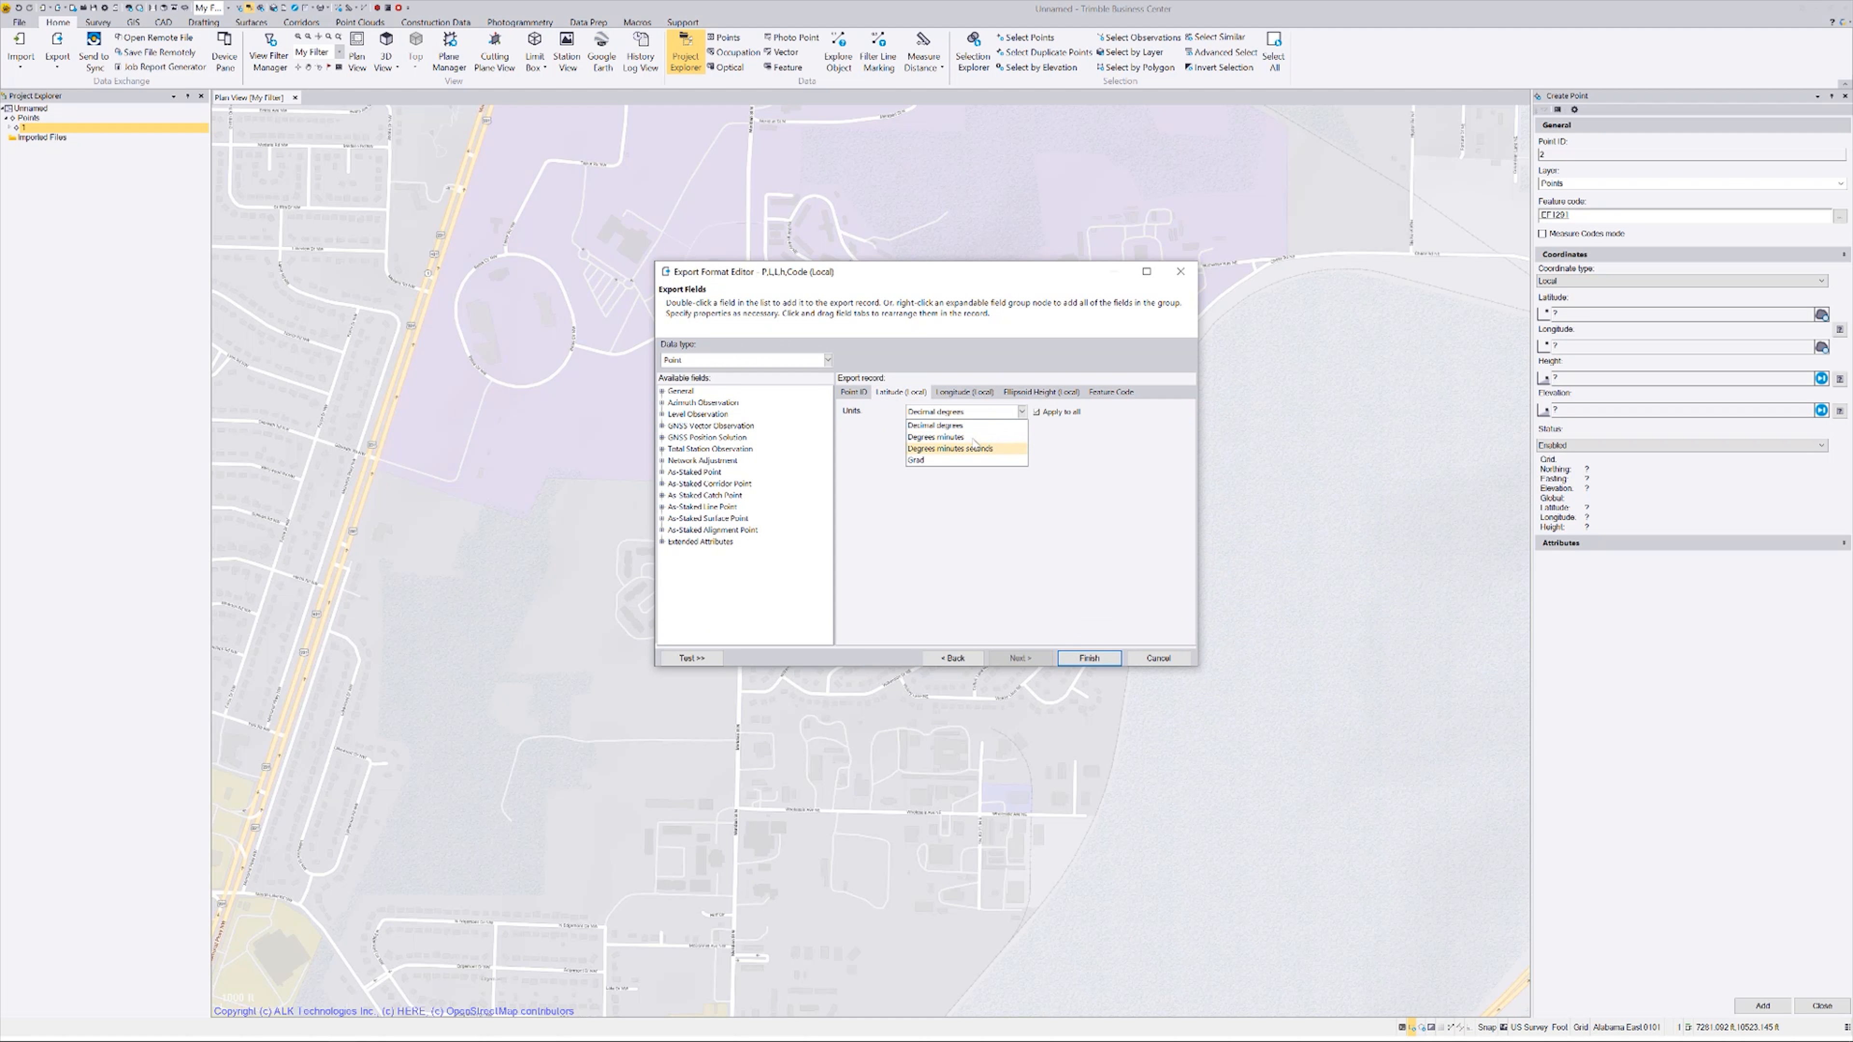
left_click(981, 437)
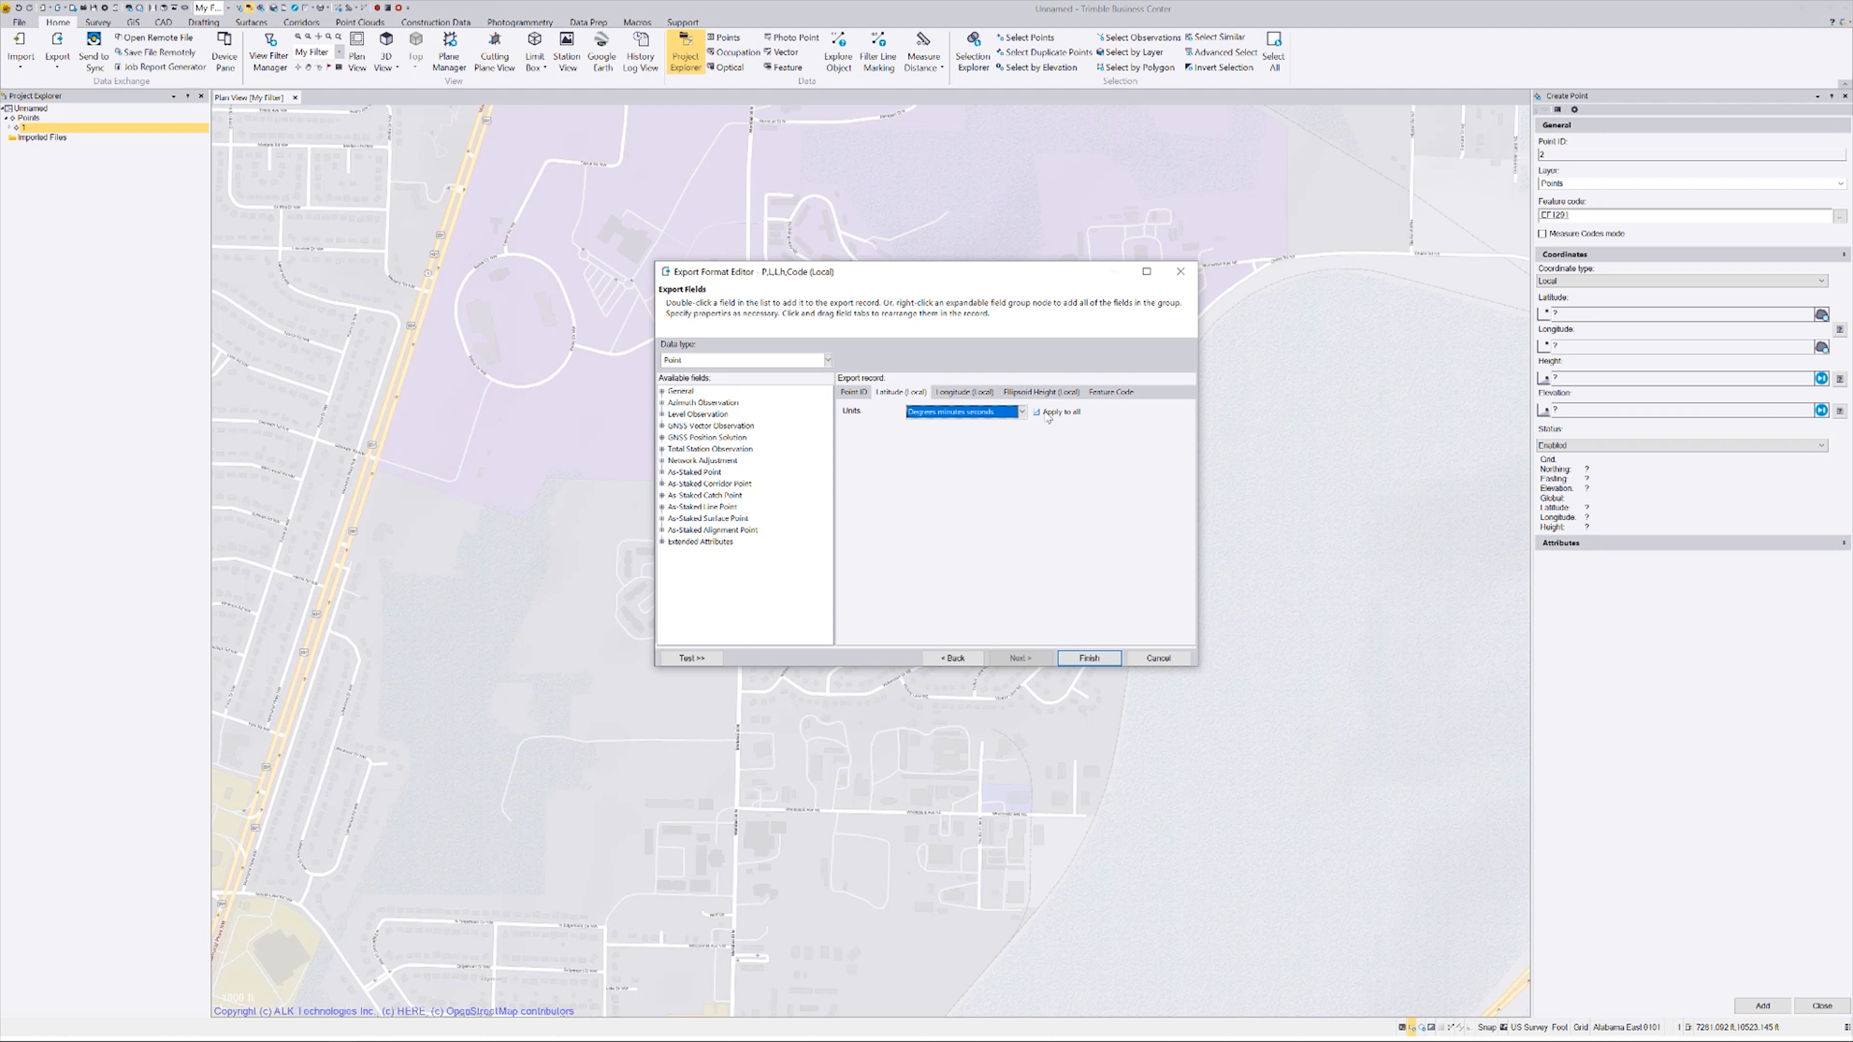
left_click(1083, 656)
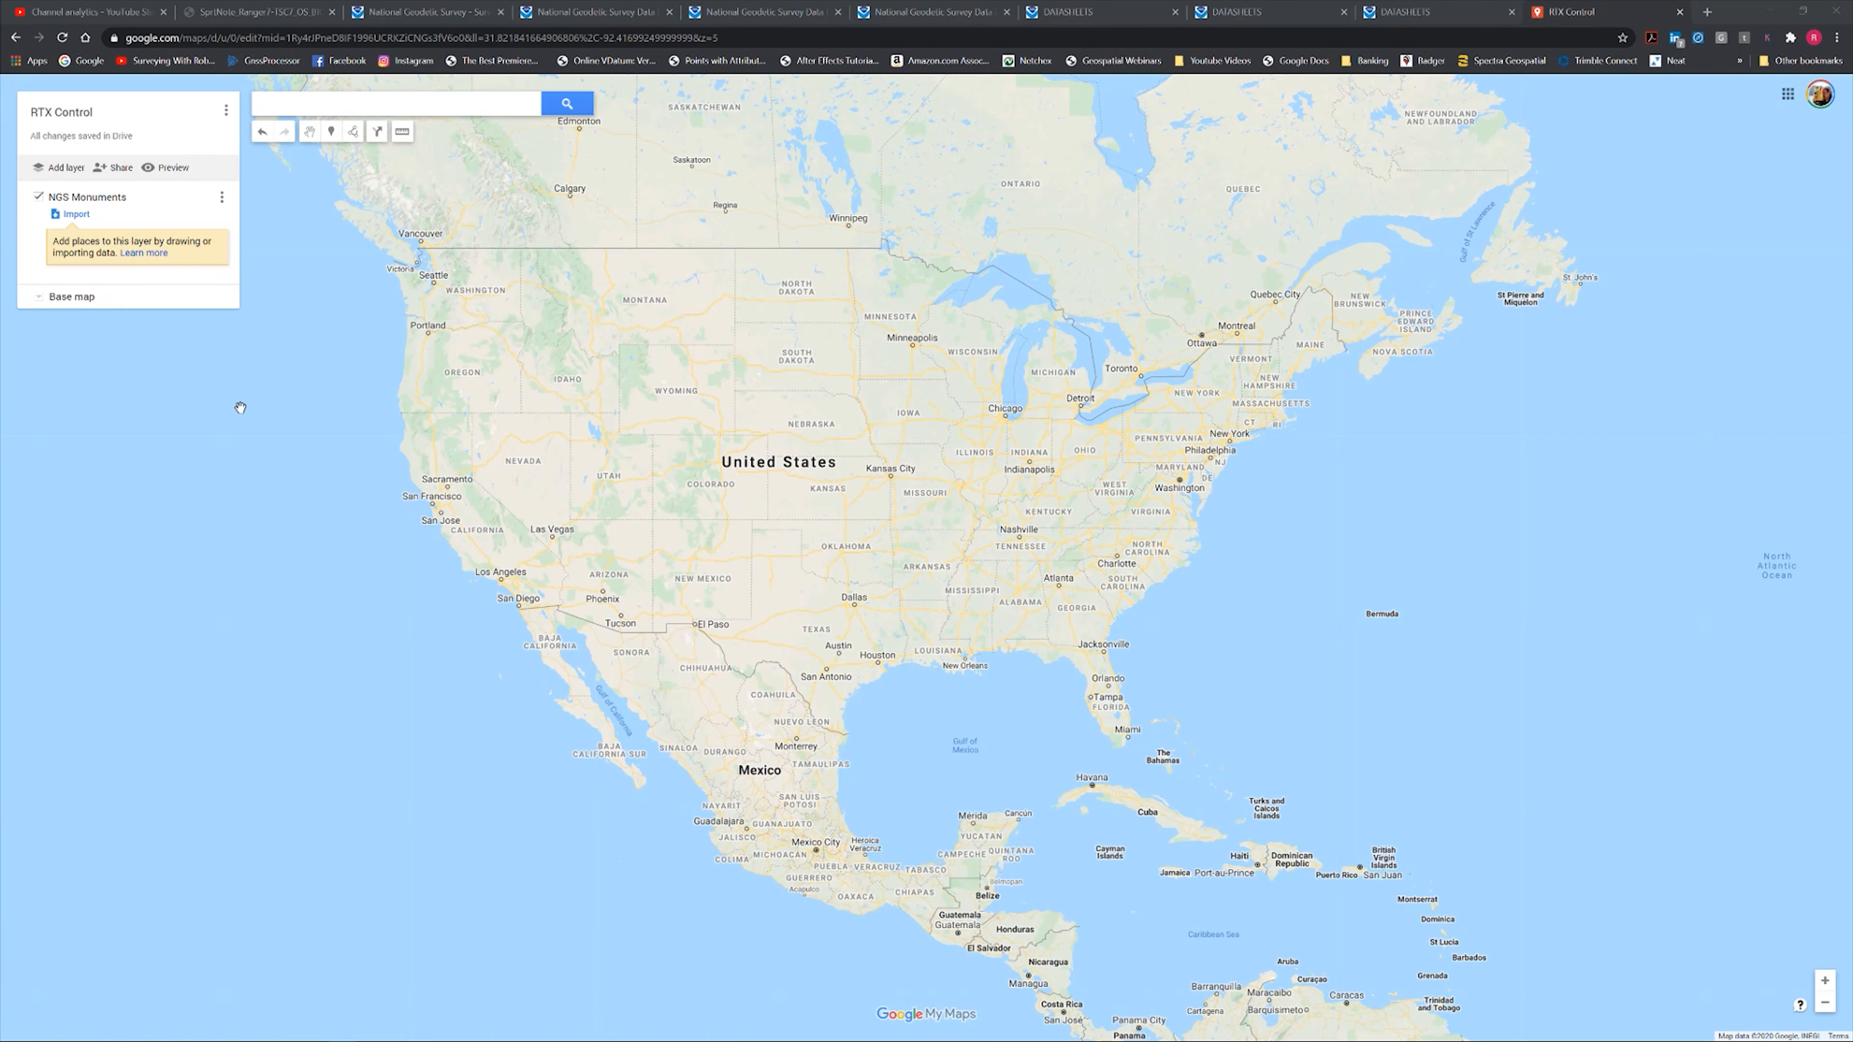
Step: In Google My Maps, select RTX Control.csv from the desktop for import into the NGS Monuments layer
left_click(79, 218)
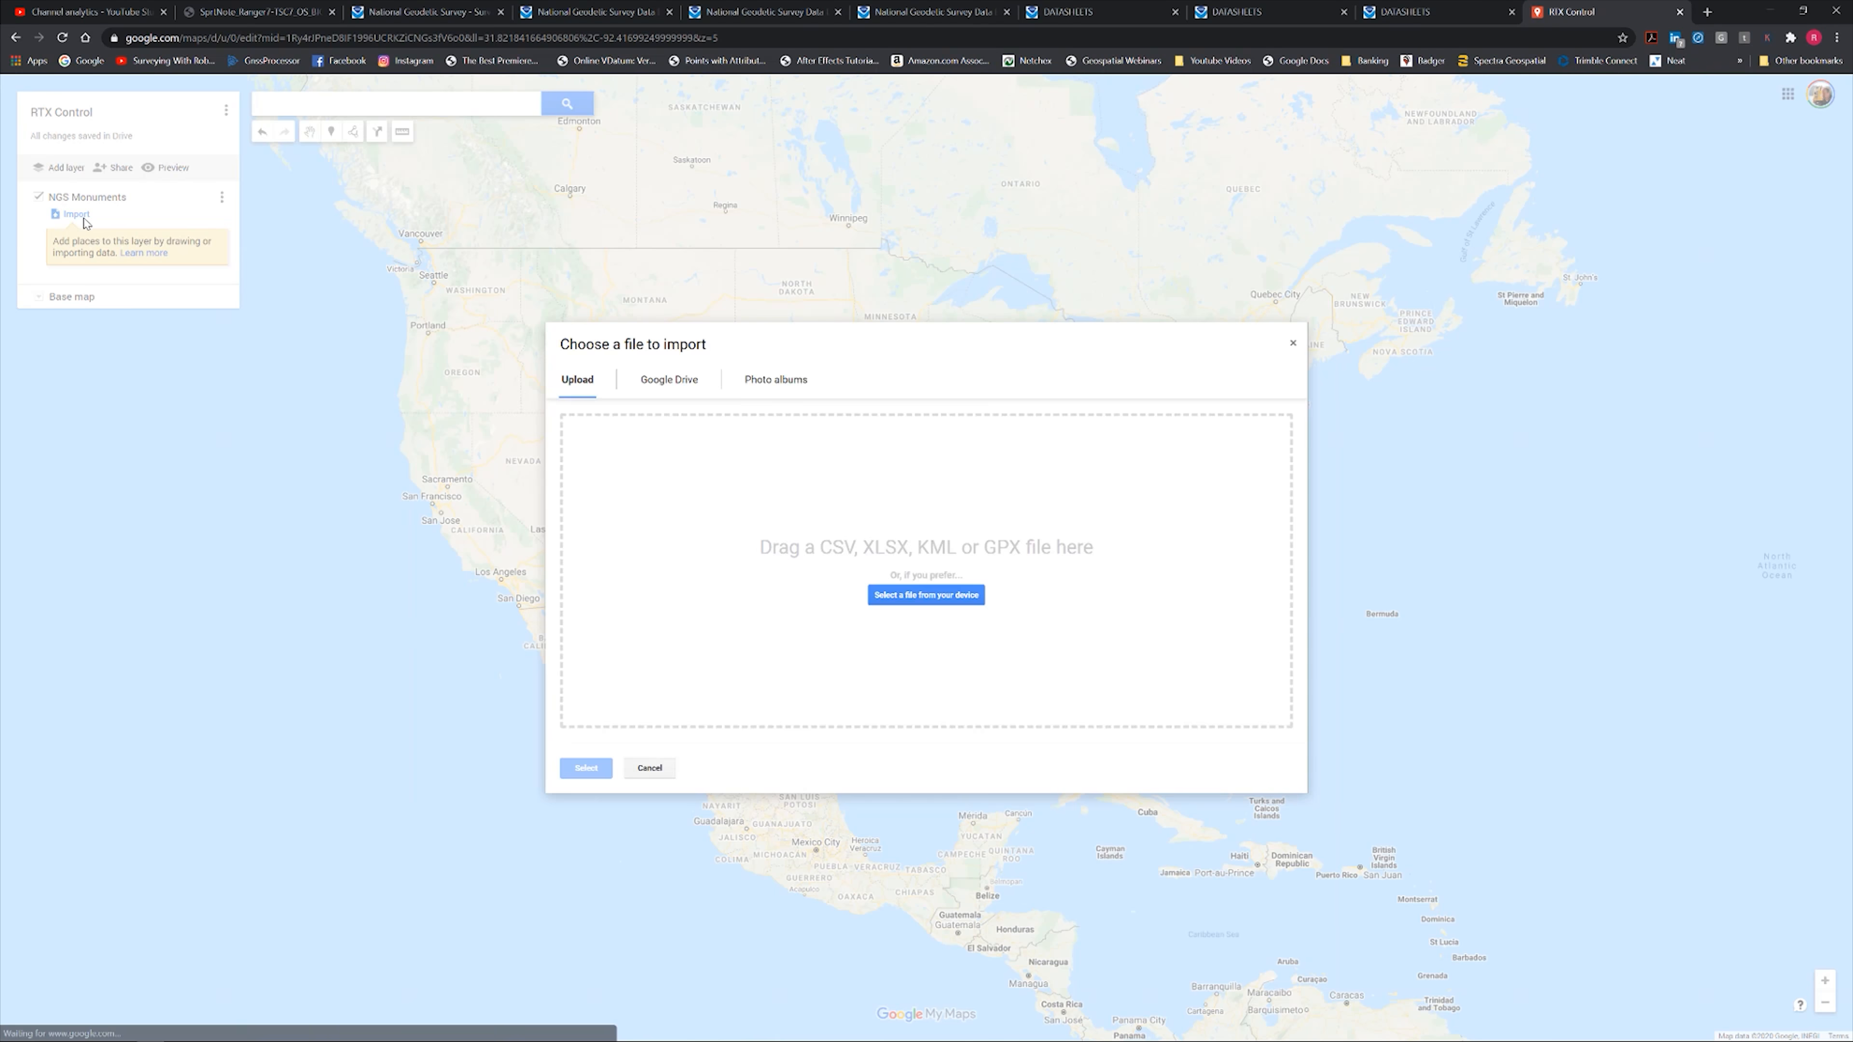
left_click(935, 594)
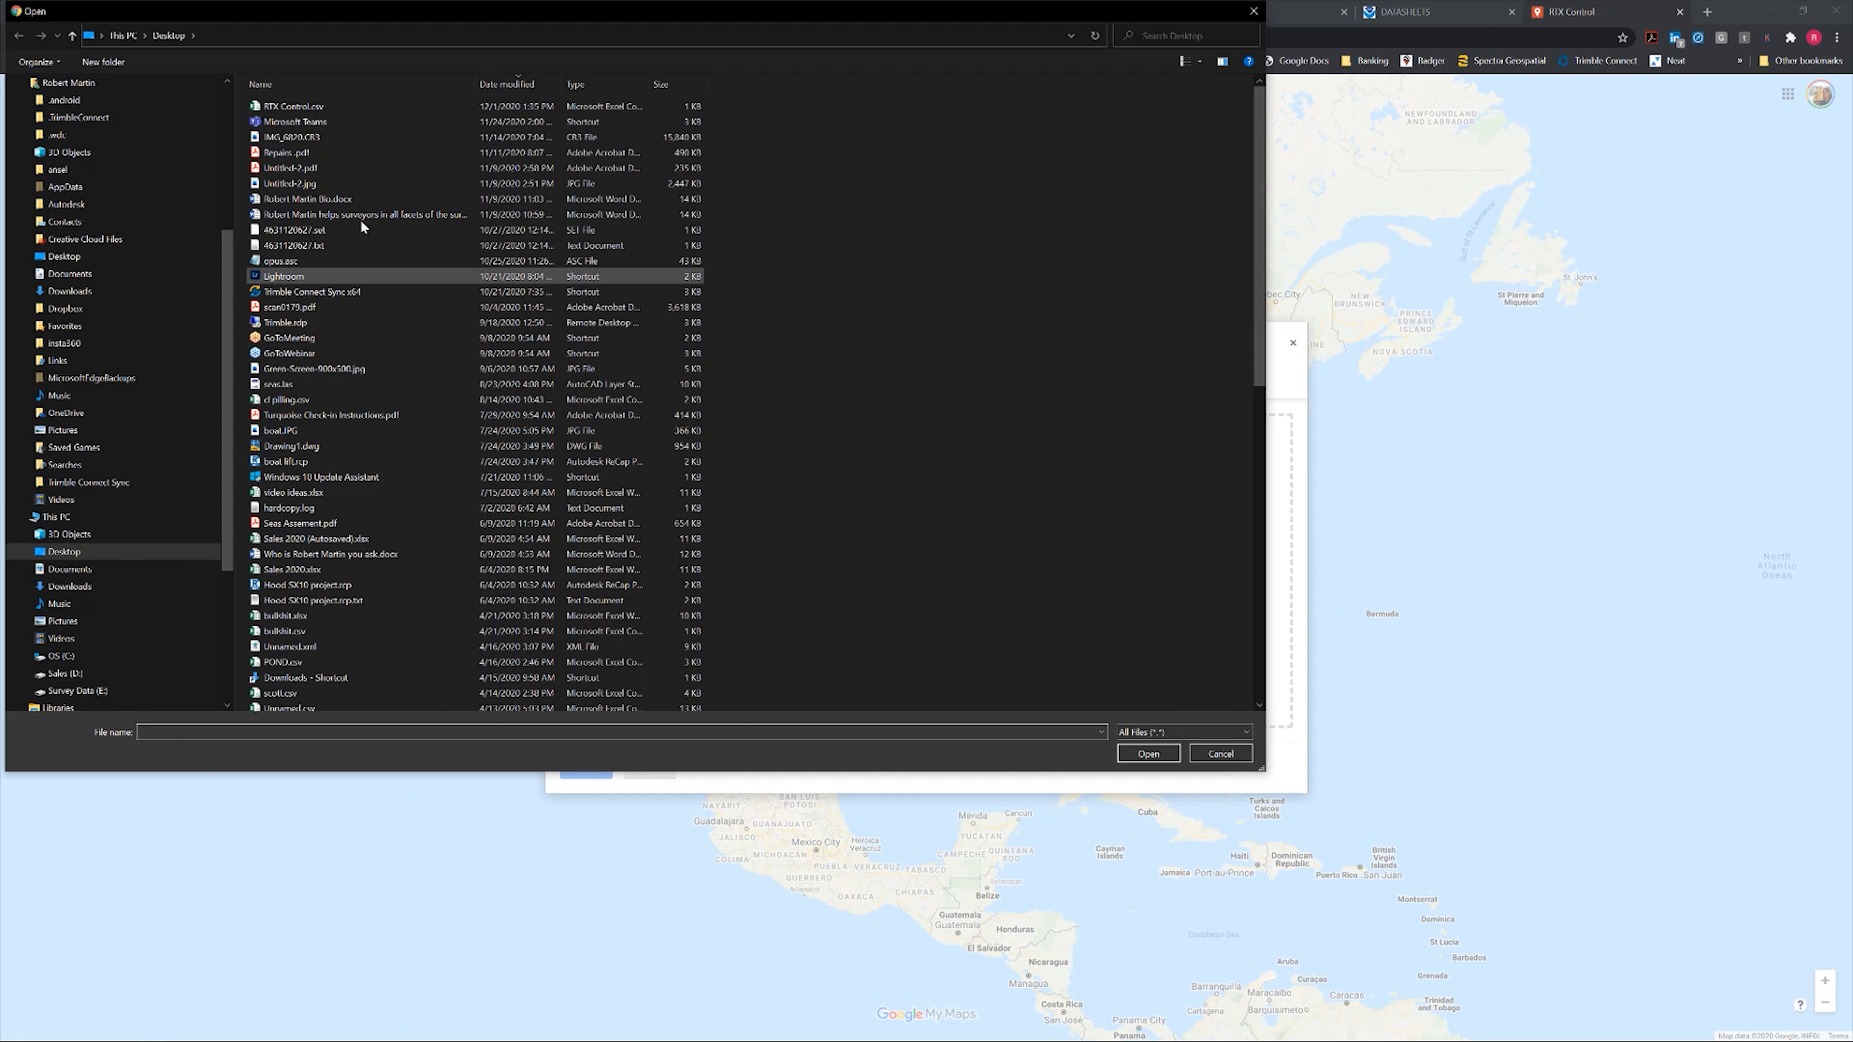
left_click(305, 107)
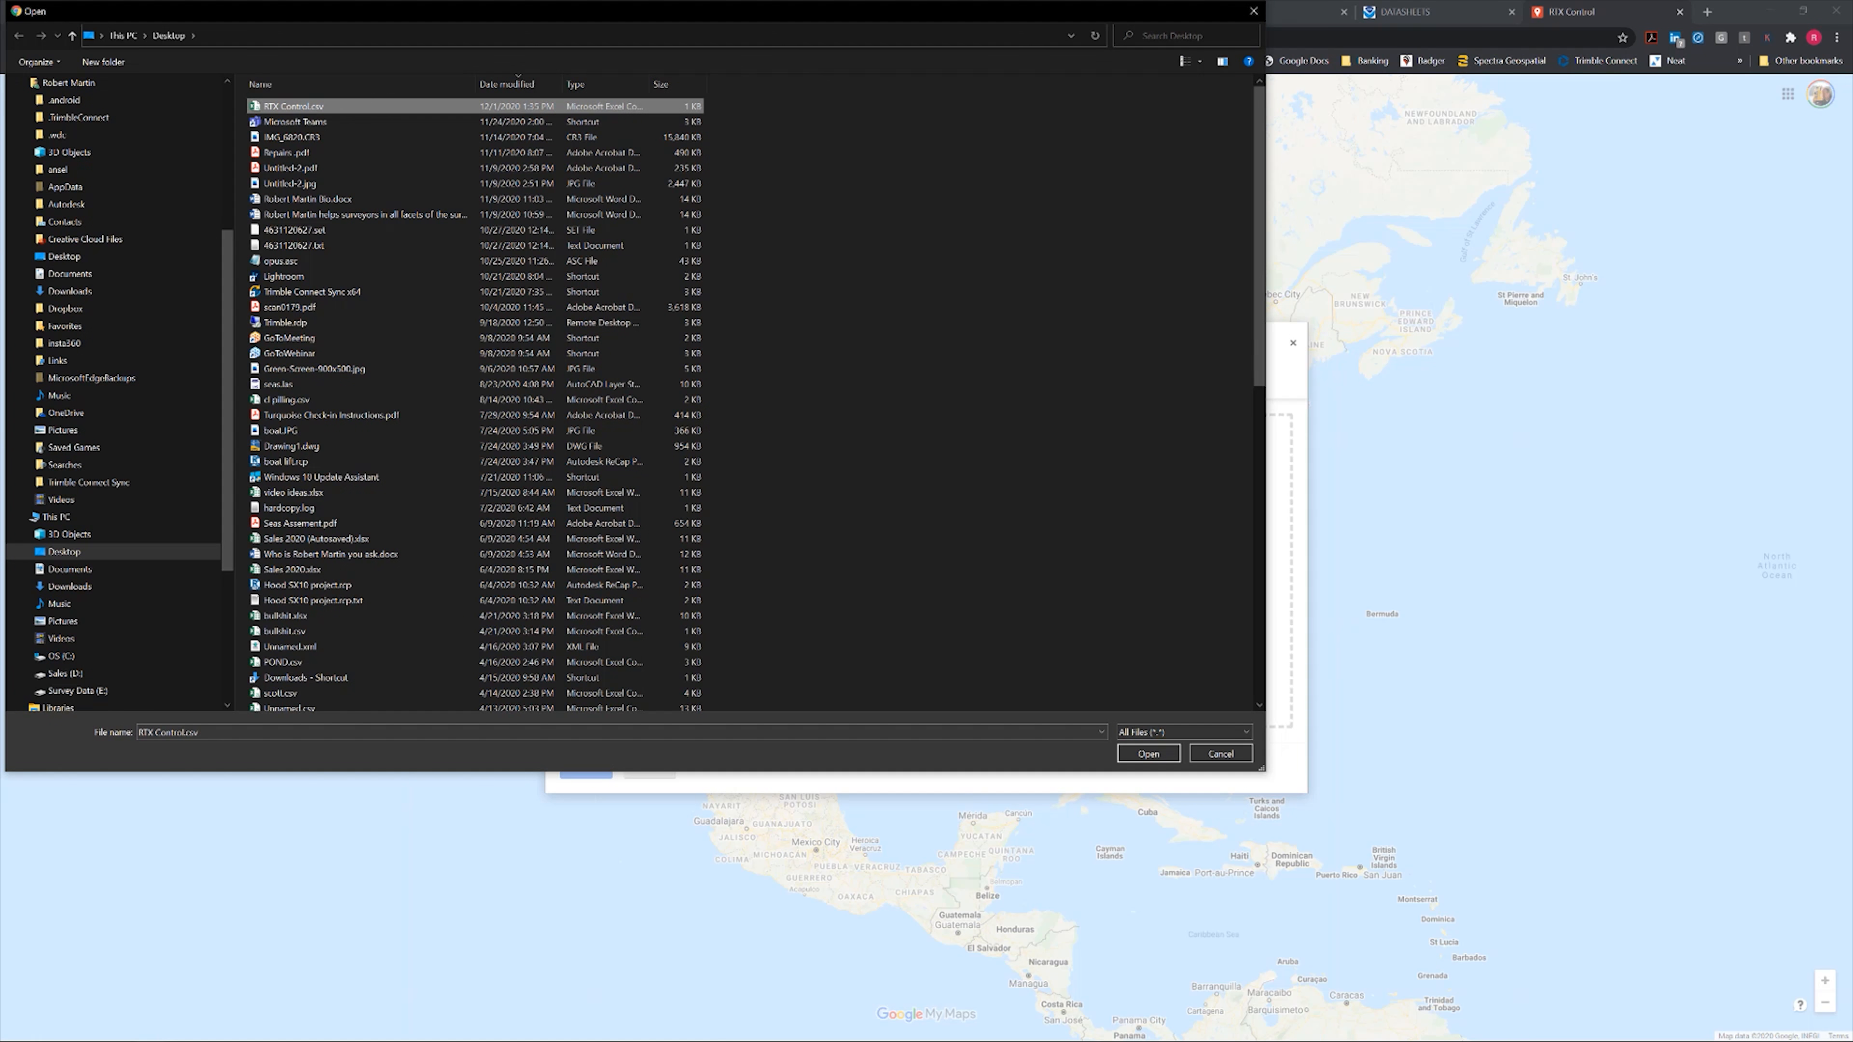
left_click(1148, 754)
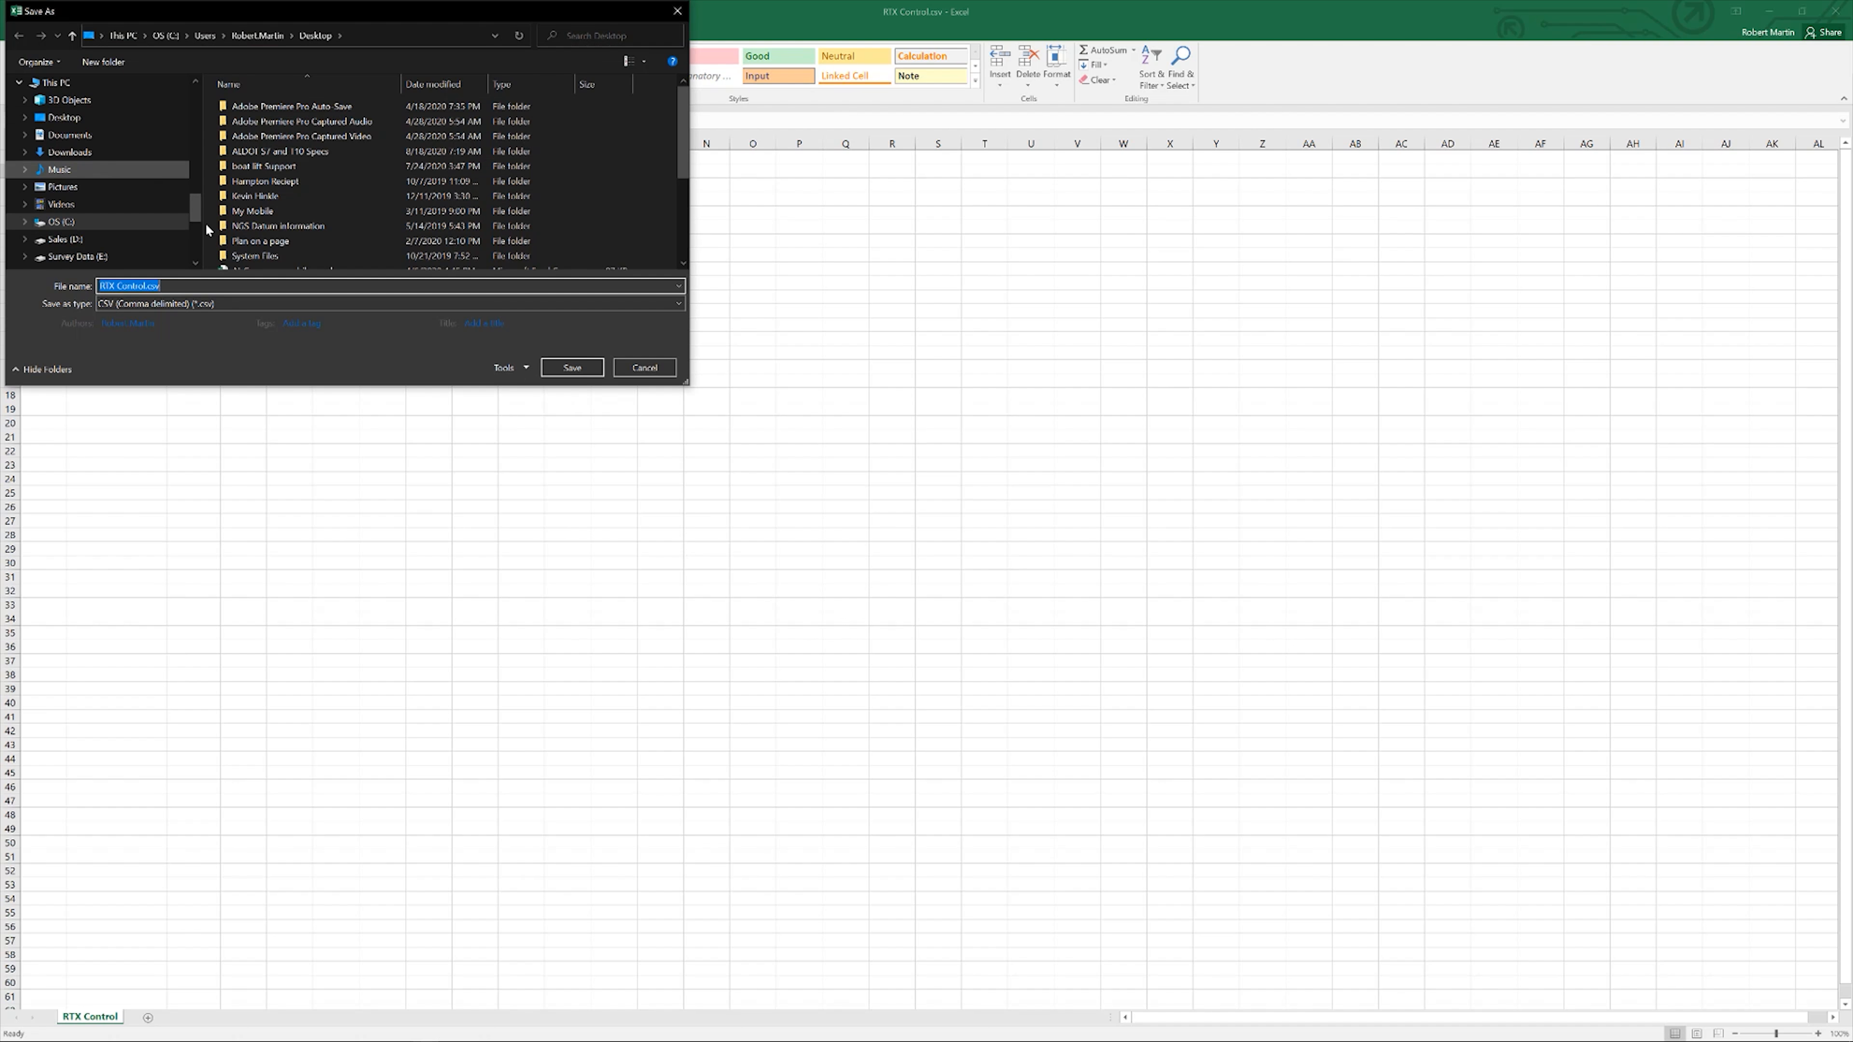
Step: Save the Excel sheet to the Desktop as RTX Control.csv, replacing the existing file and keeping the CSV format
scroll(201, 153, "up", 5)
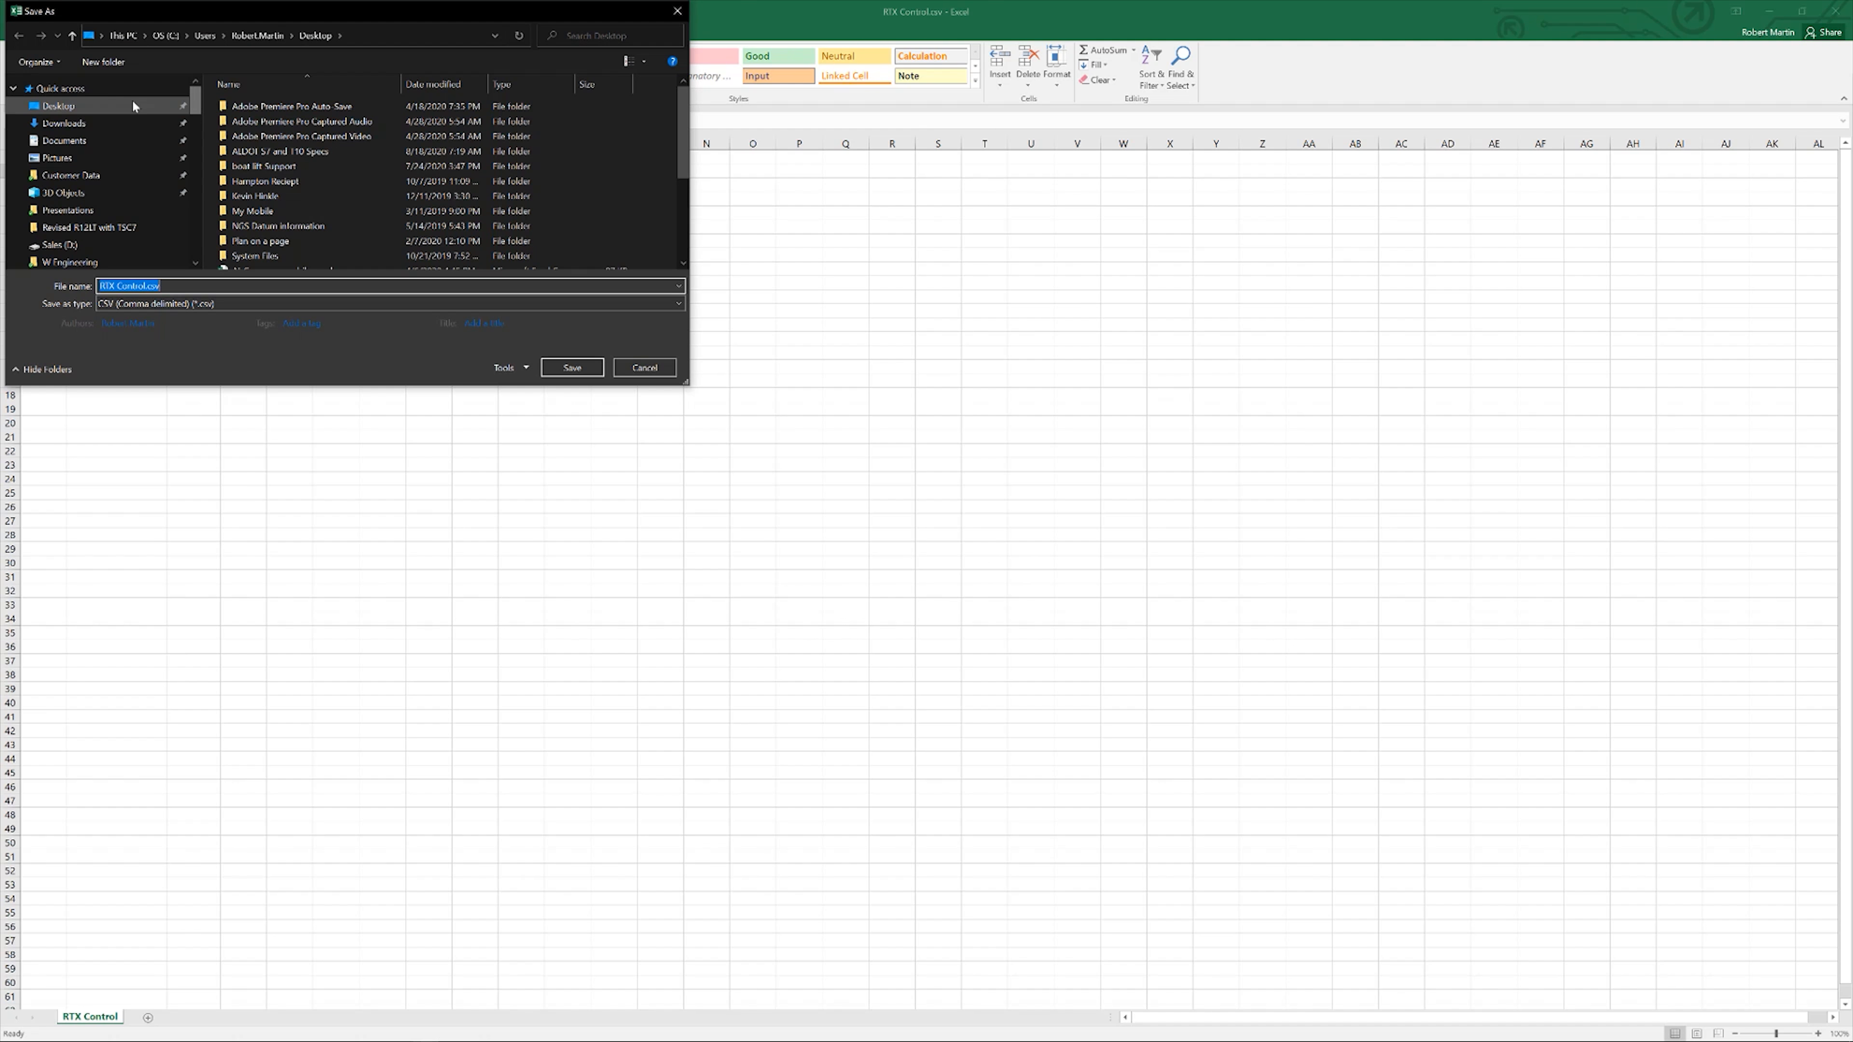
left_click(116, 109)
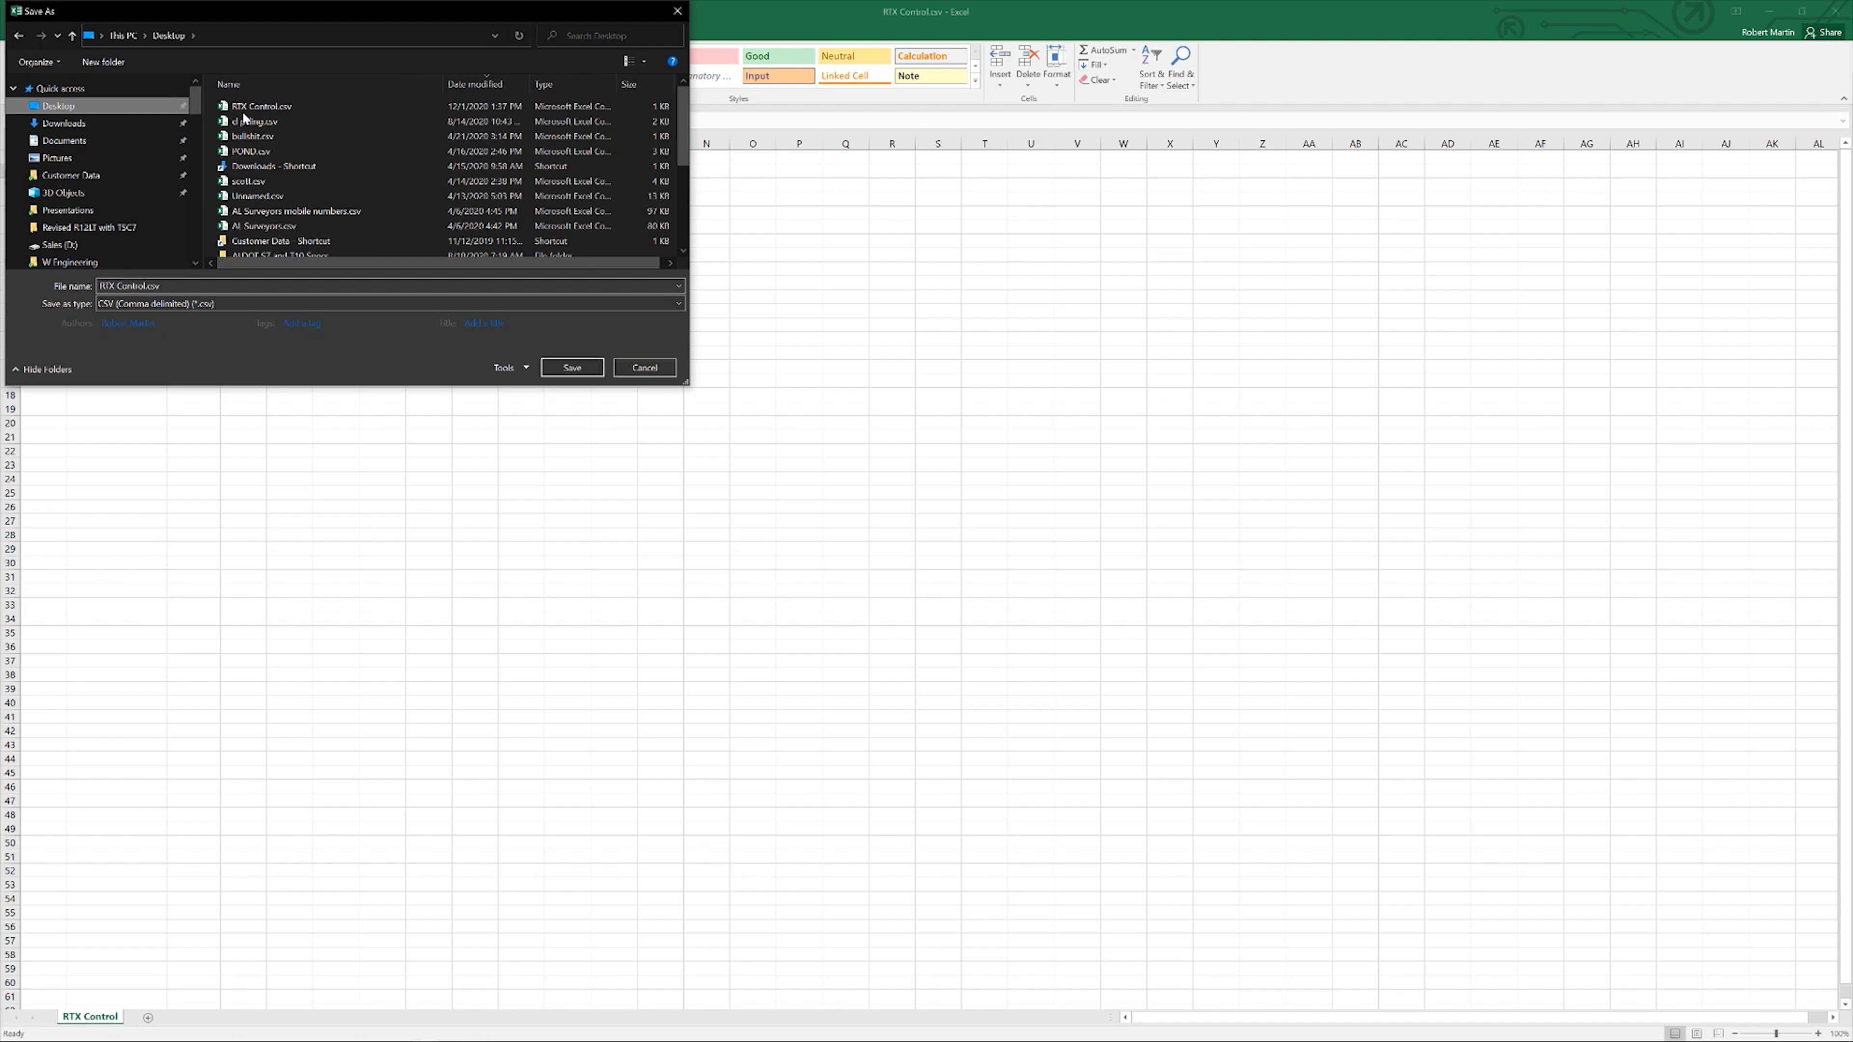
left_click(572, 367)
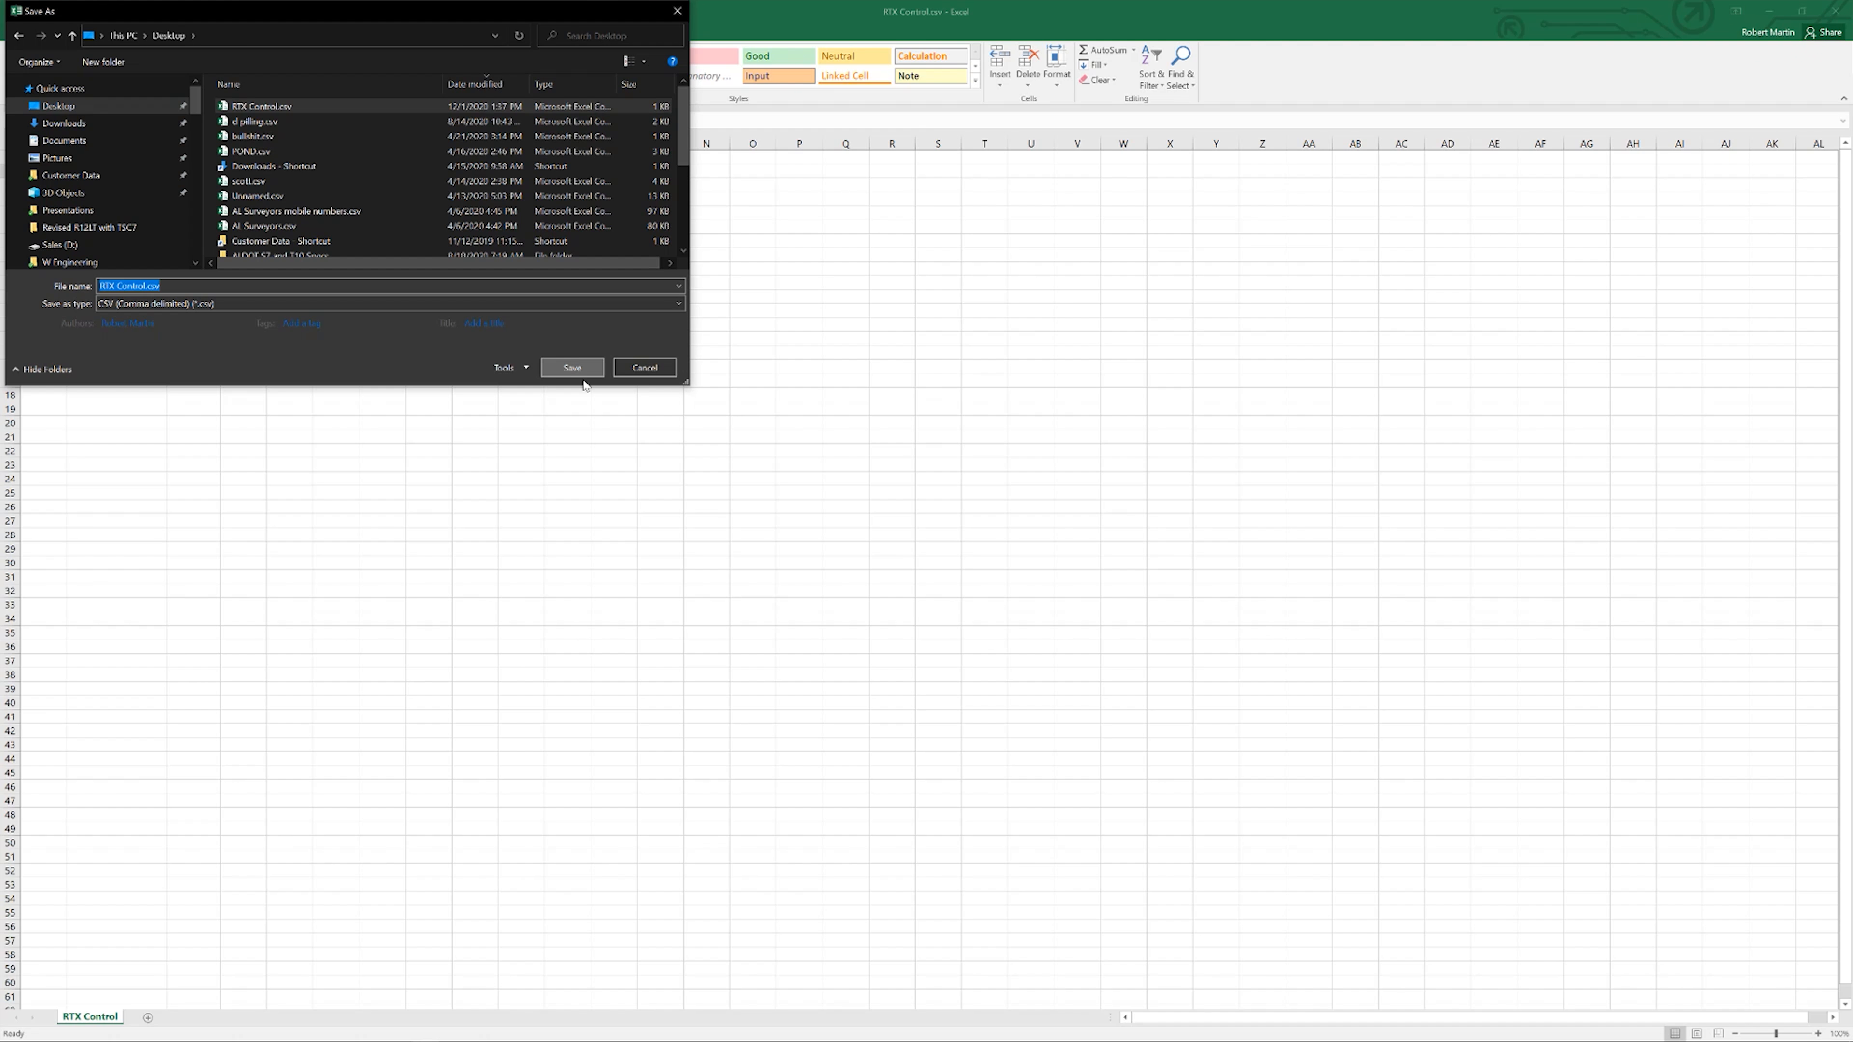
left_click(977, 533)
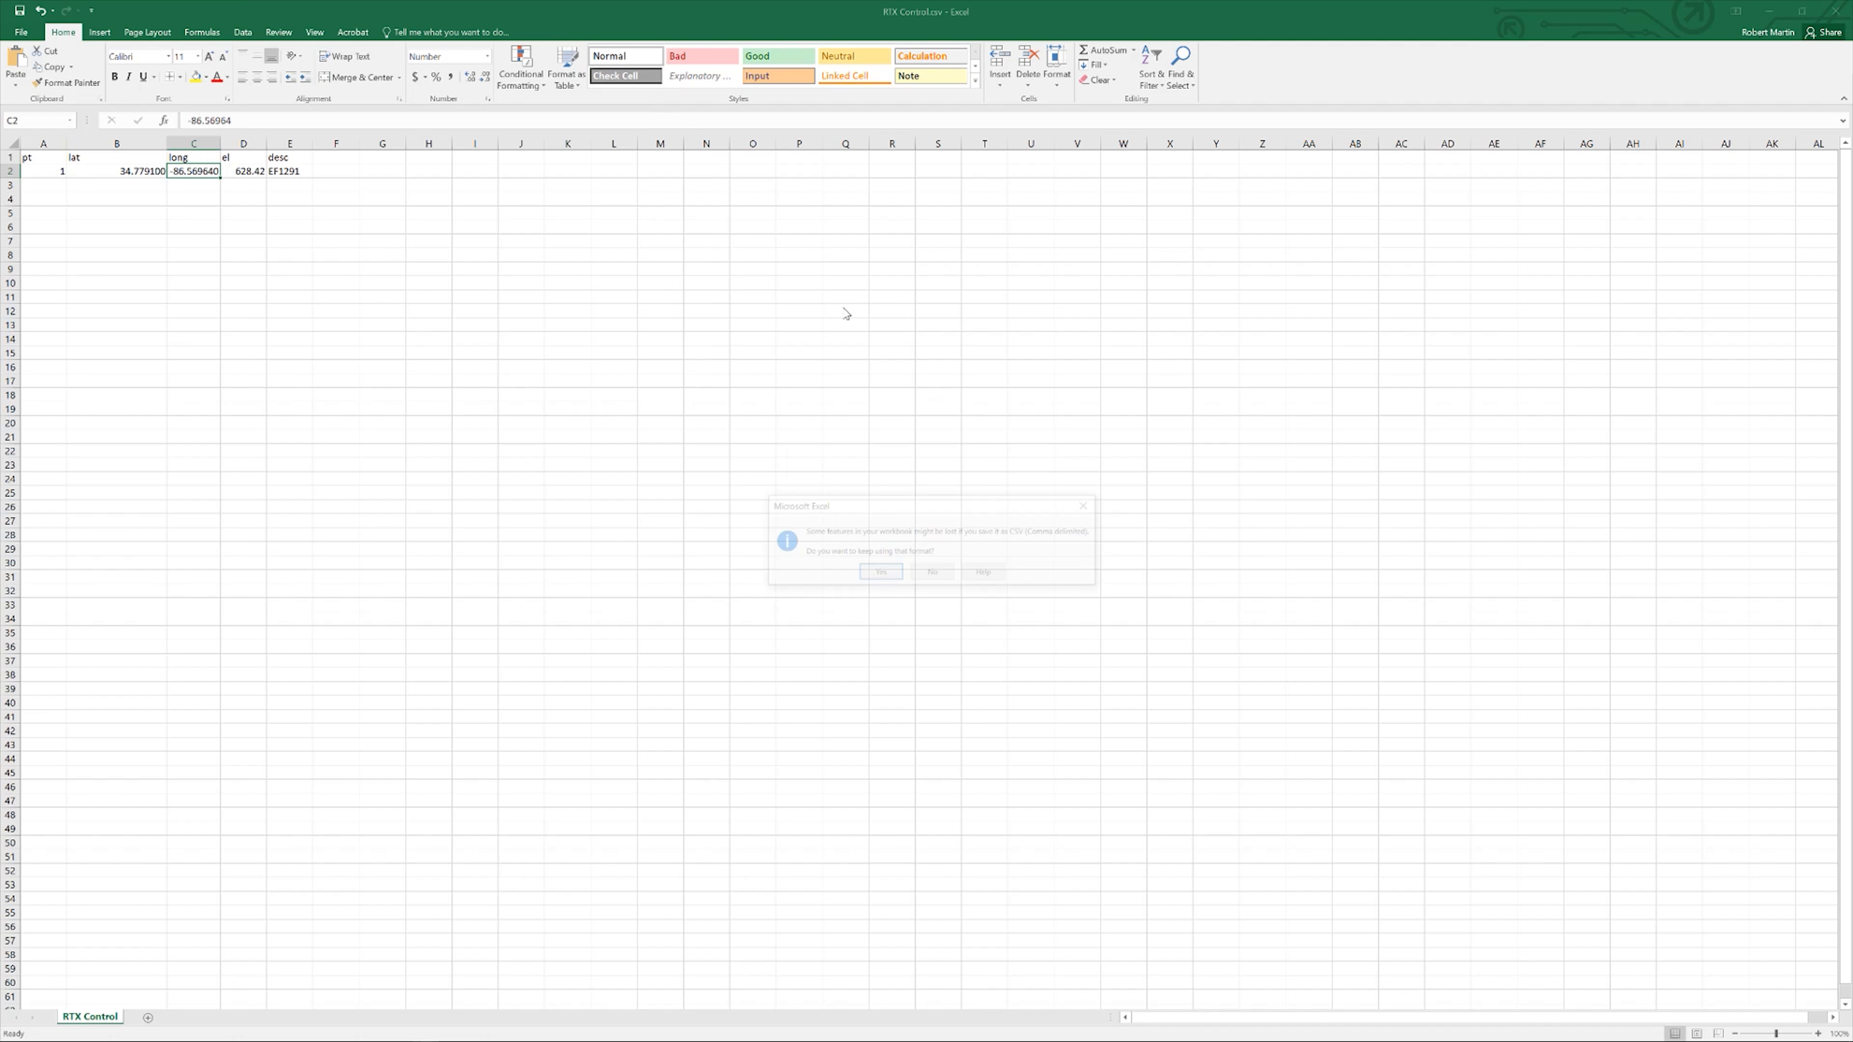
left_click(879, 572)
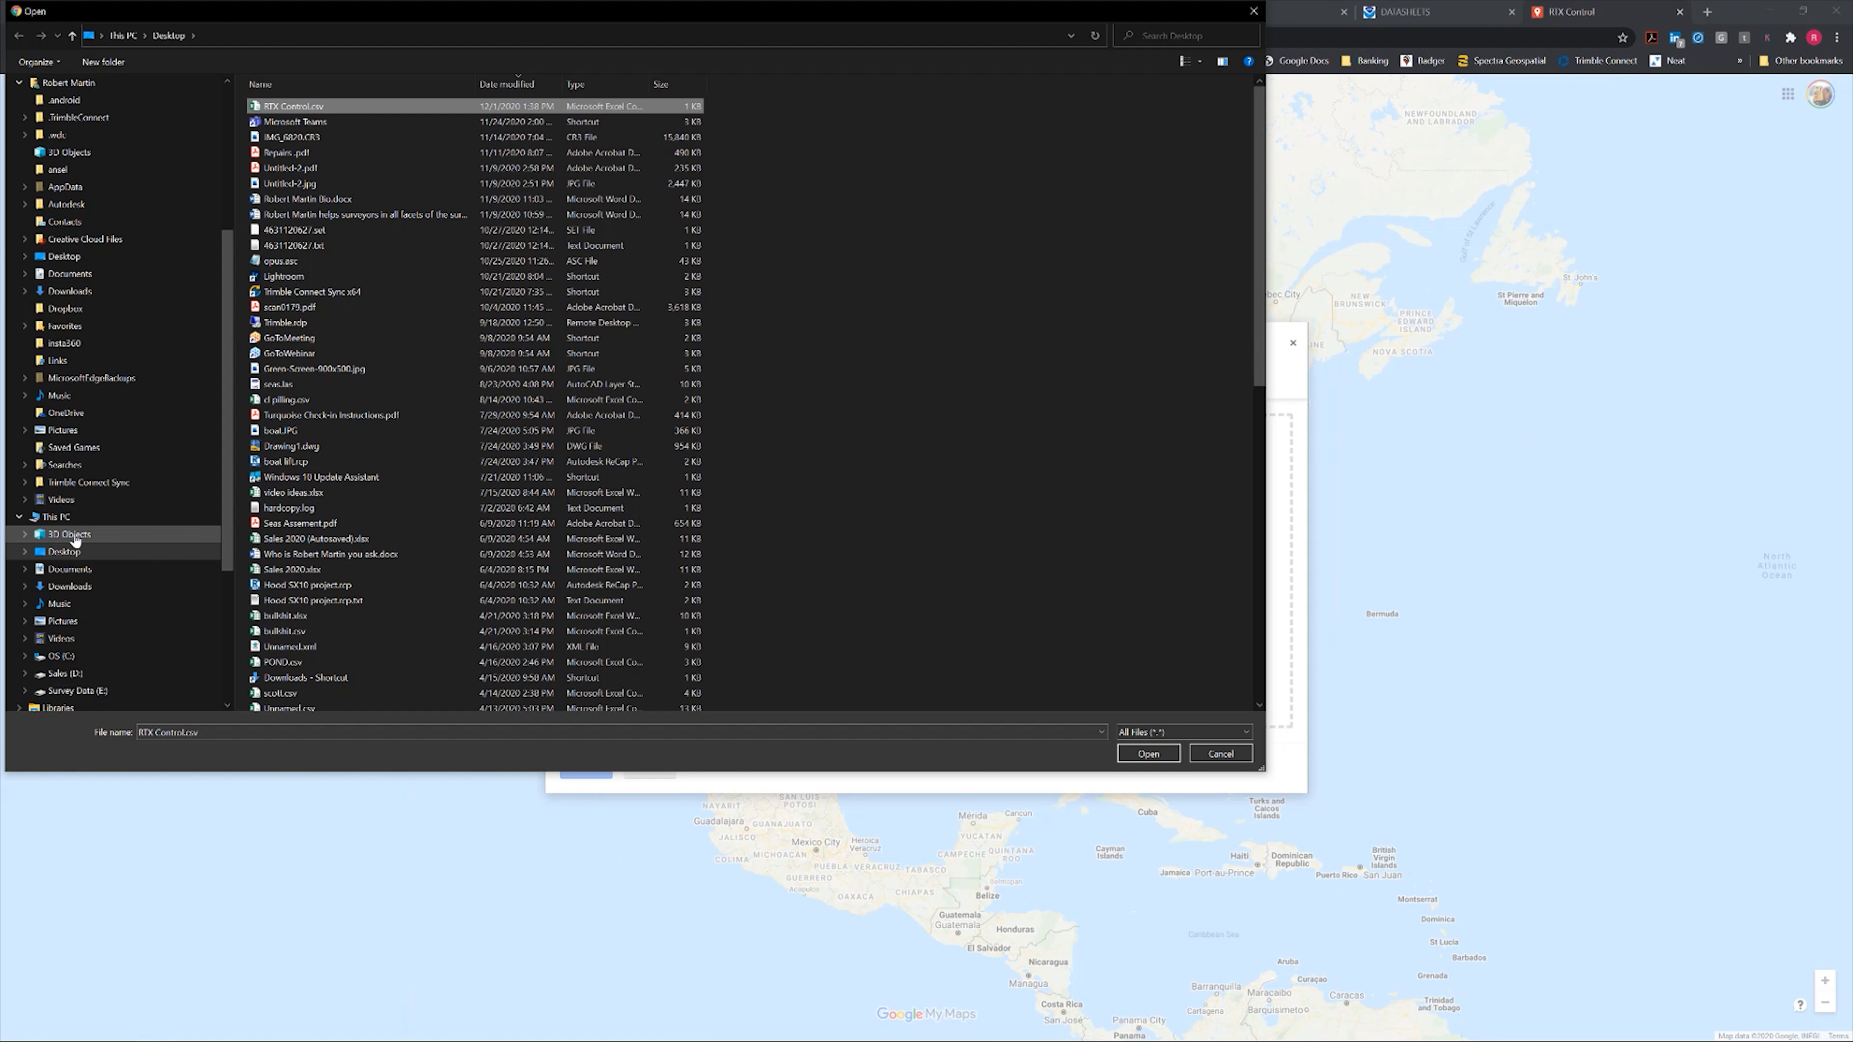
Step: In Google My Maps, choose the updated RTX Control.csv from the Desktop and upload it to the NGS Monuments layer
left_click(69, 534)
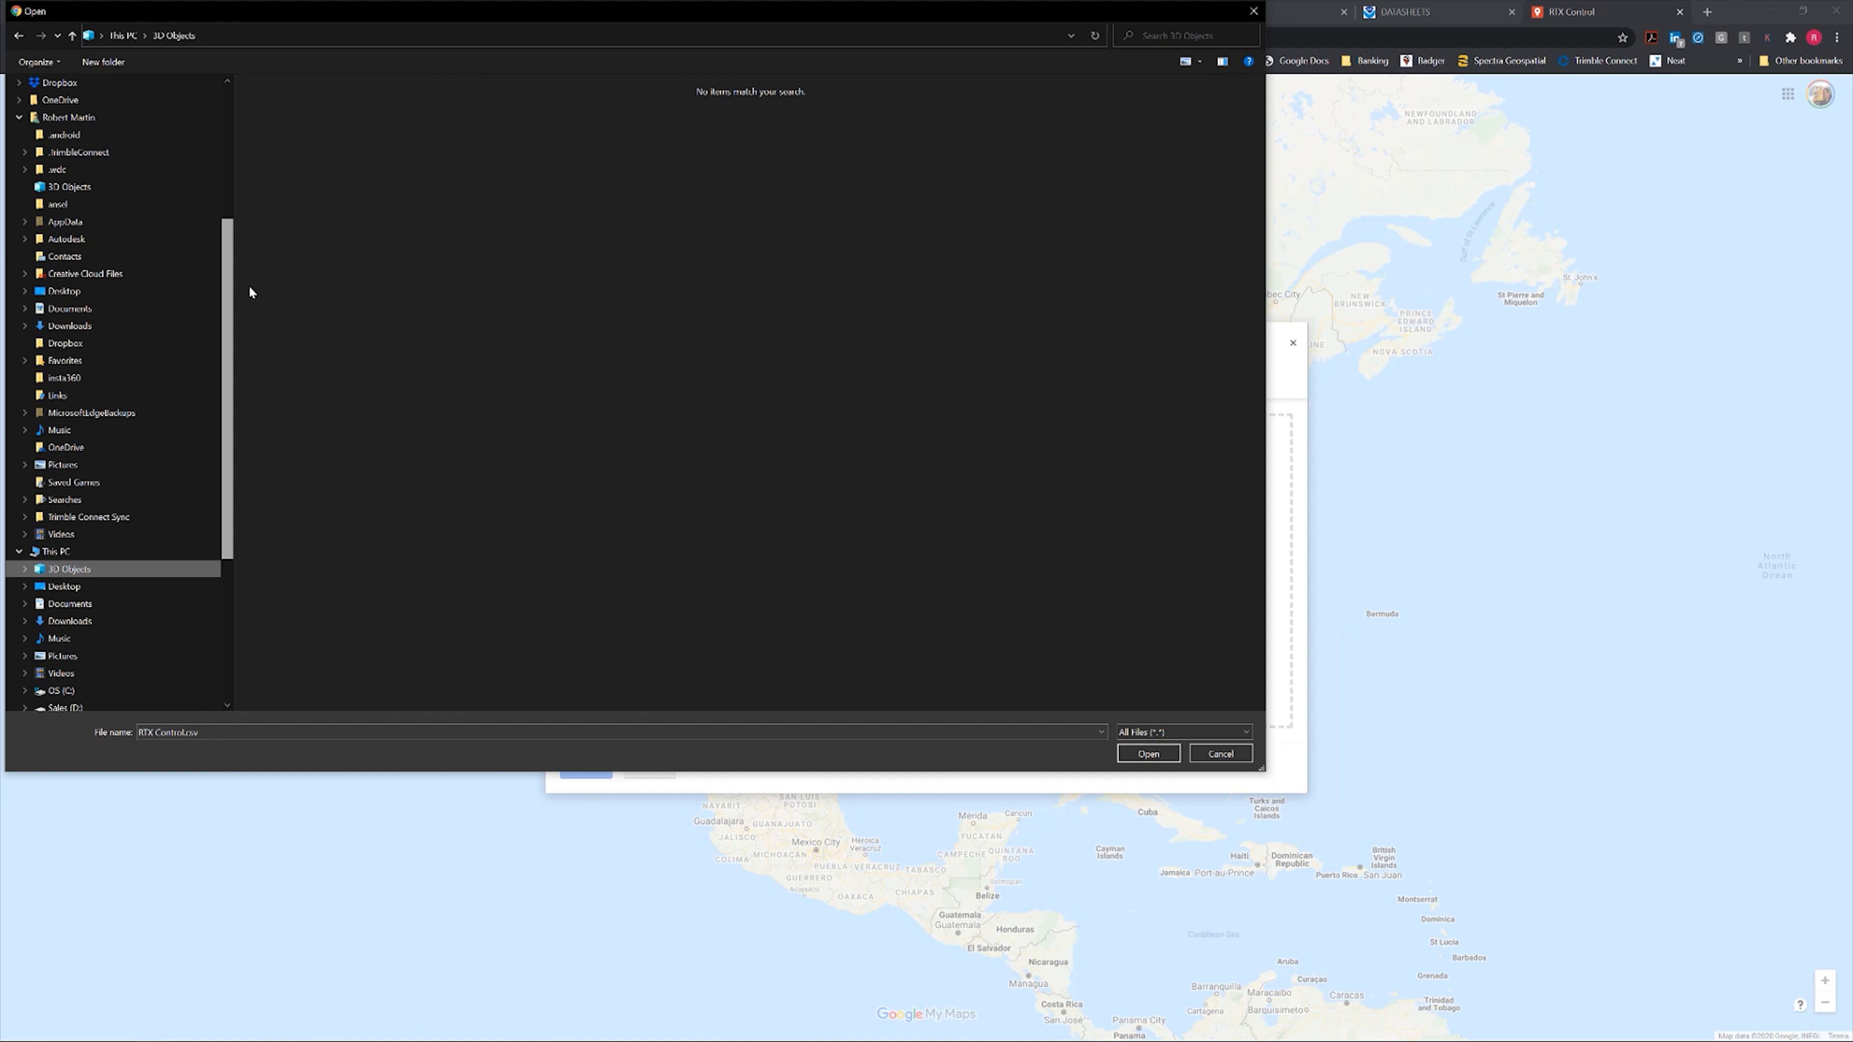
scroll(72, 175, "up", 8)
left_click(66, 109)
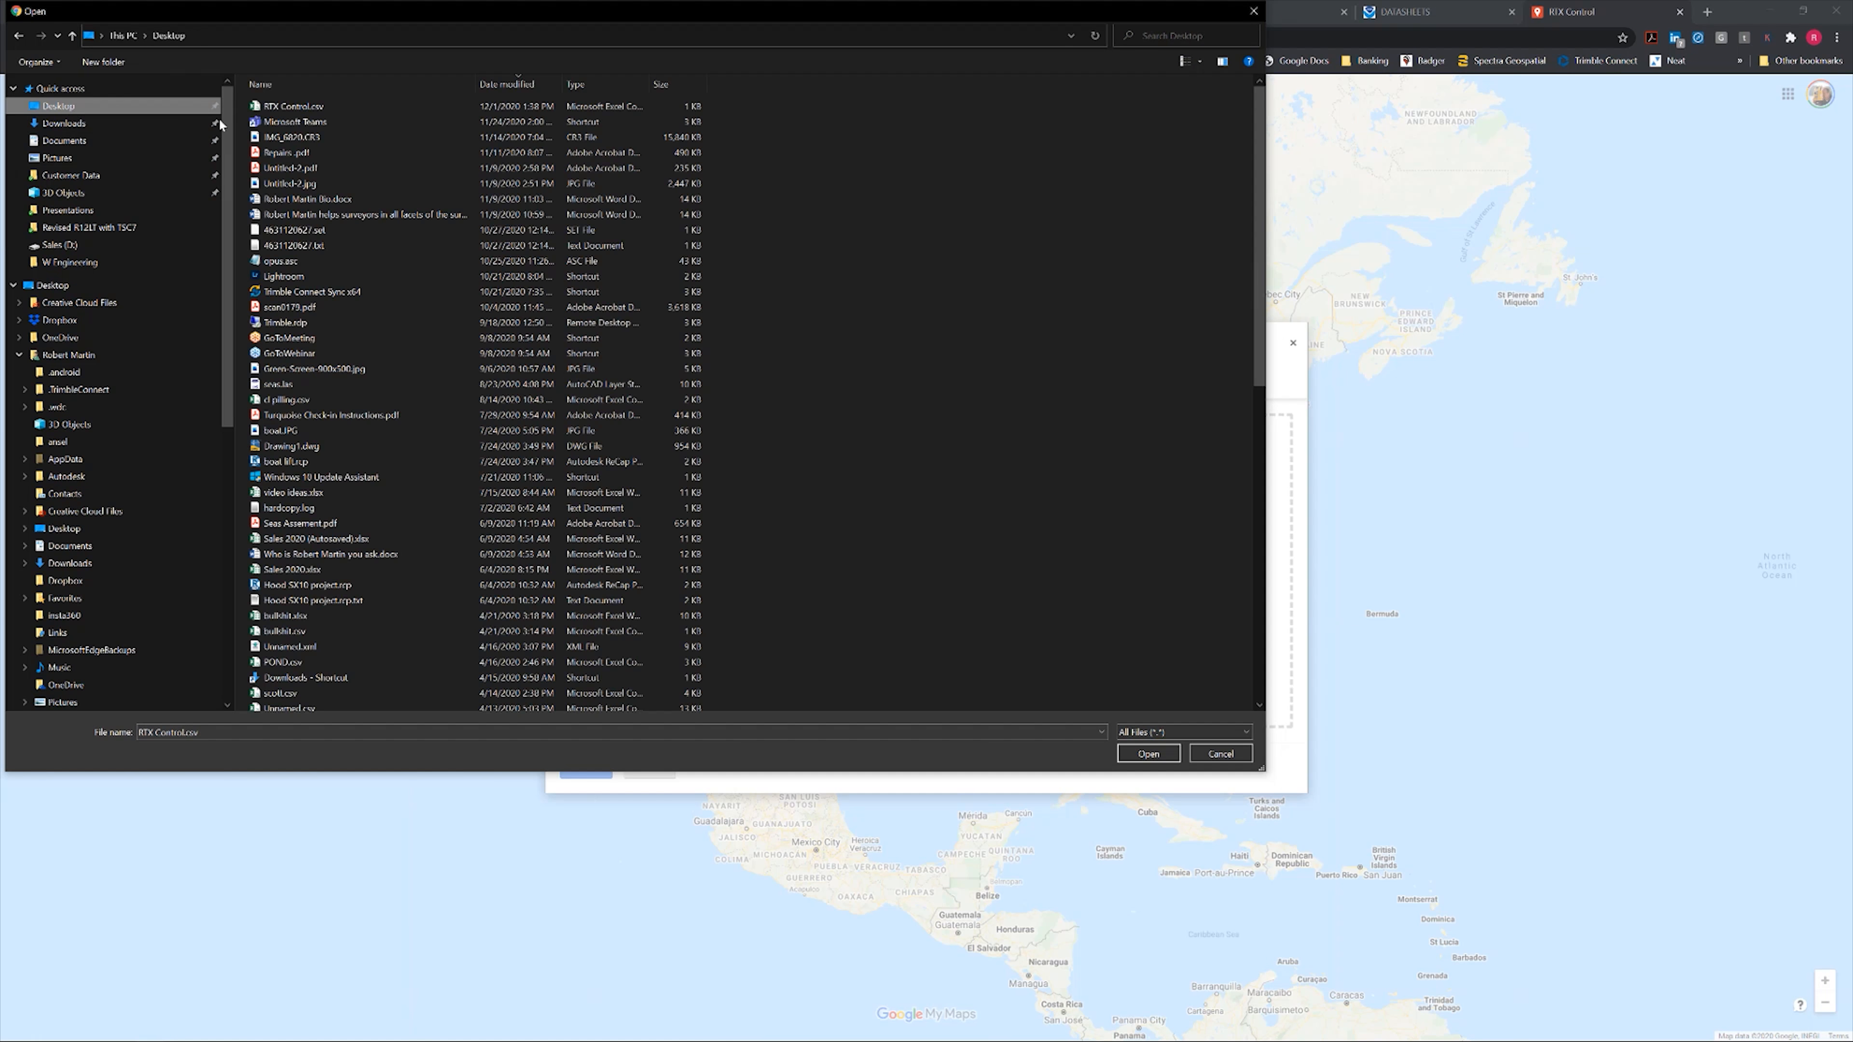
left_click(275, 111)
left_click(1166, 753)
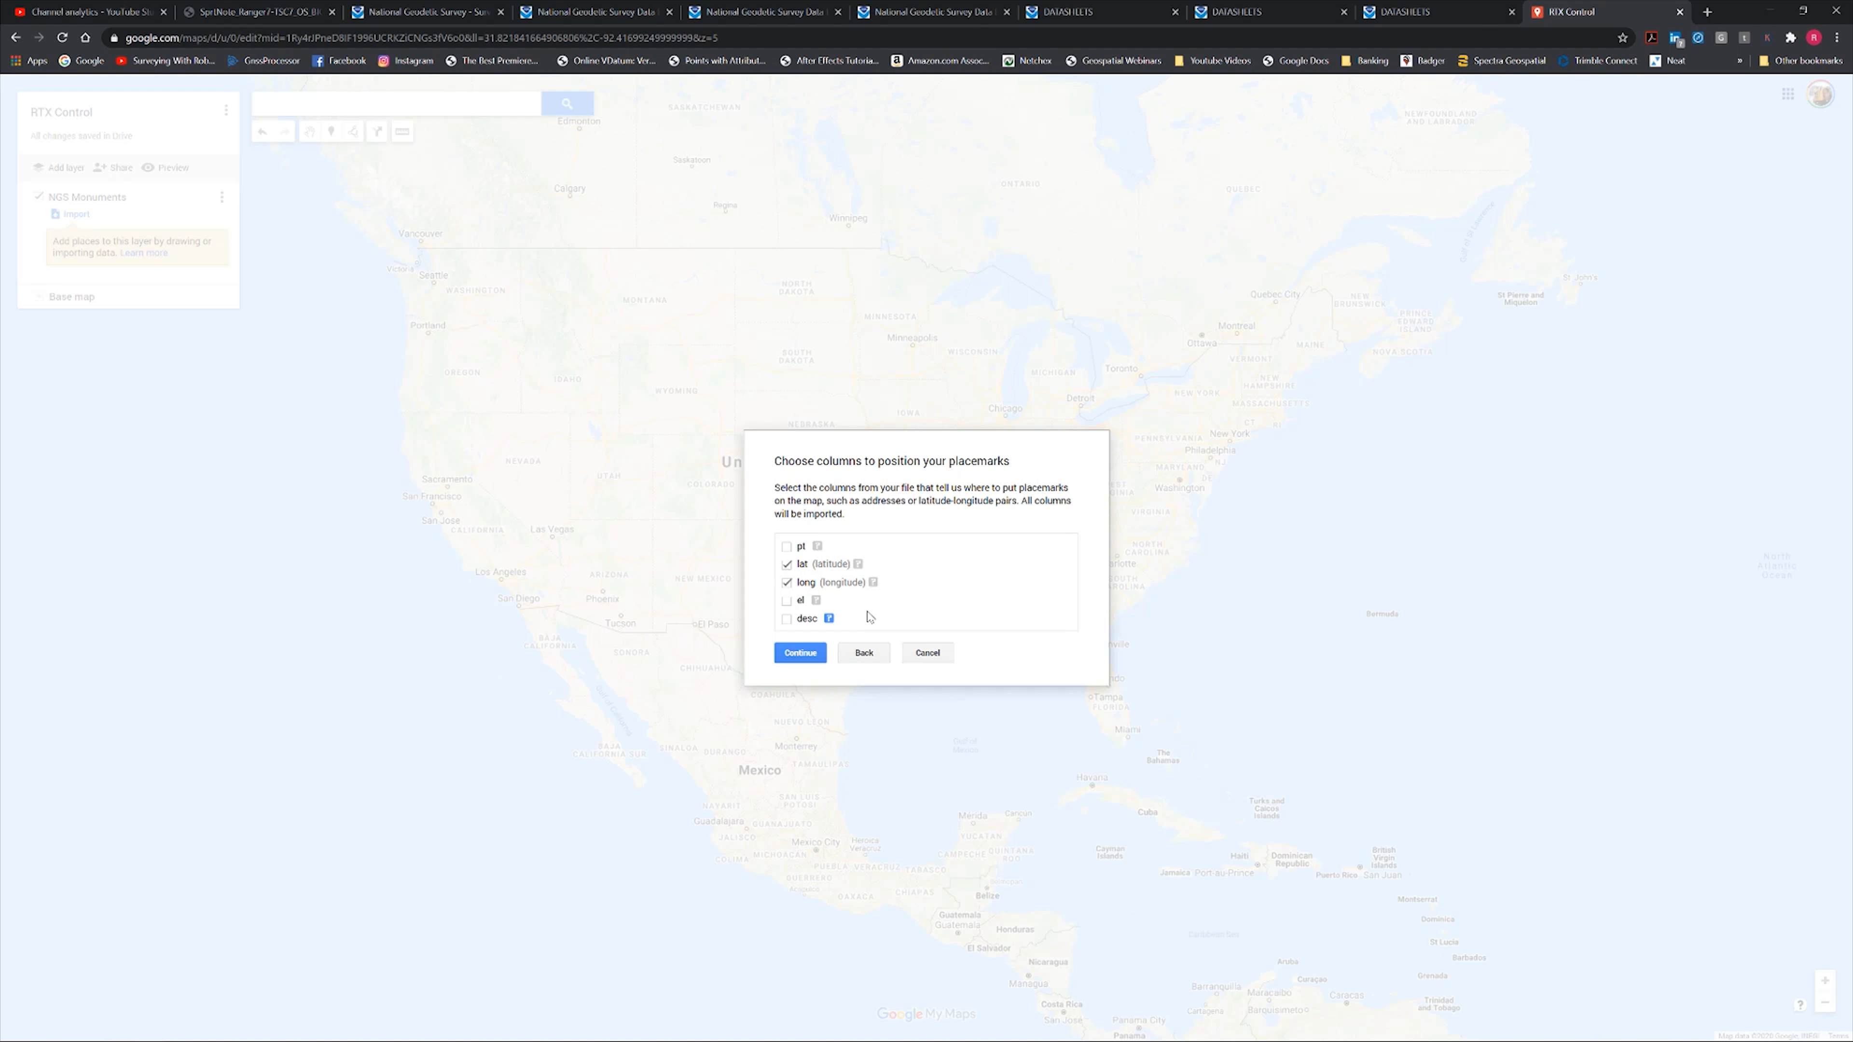
Step: Position the placemarks by the lat and long columns, title the markers with the pt column, and finish the import
left_click(810, 654)
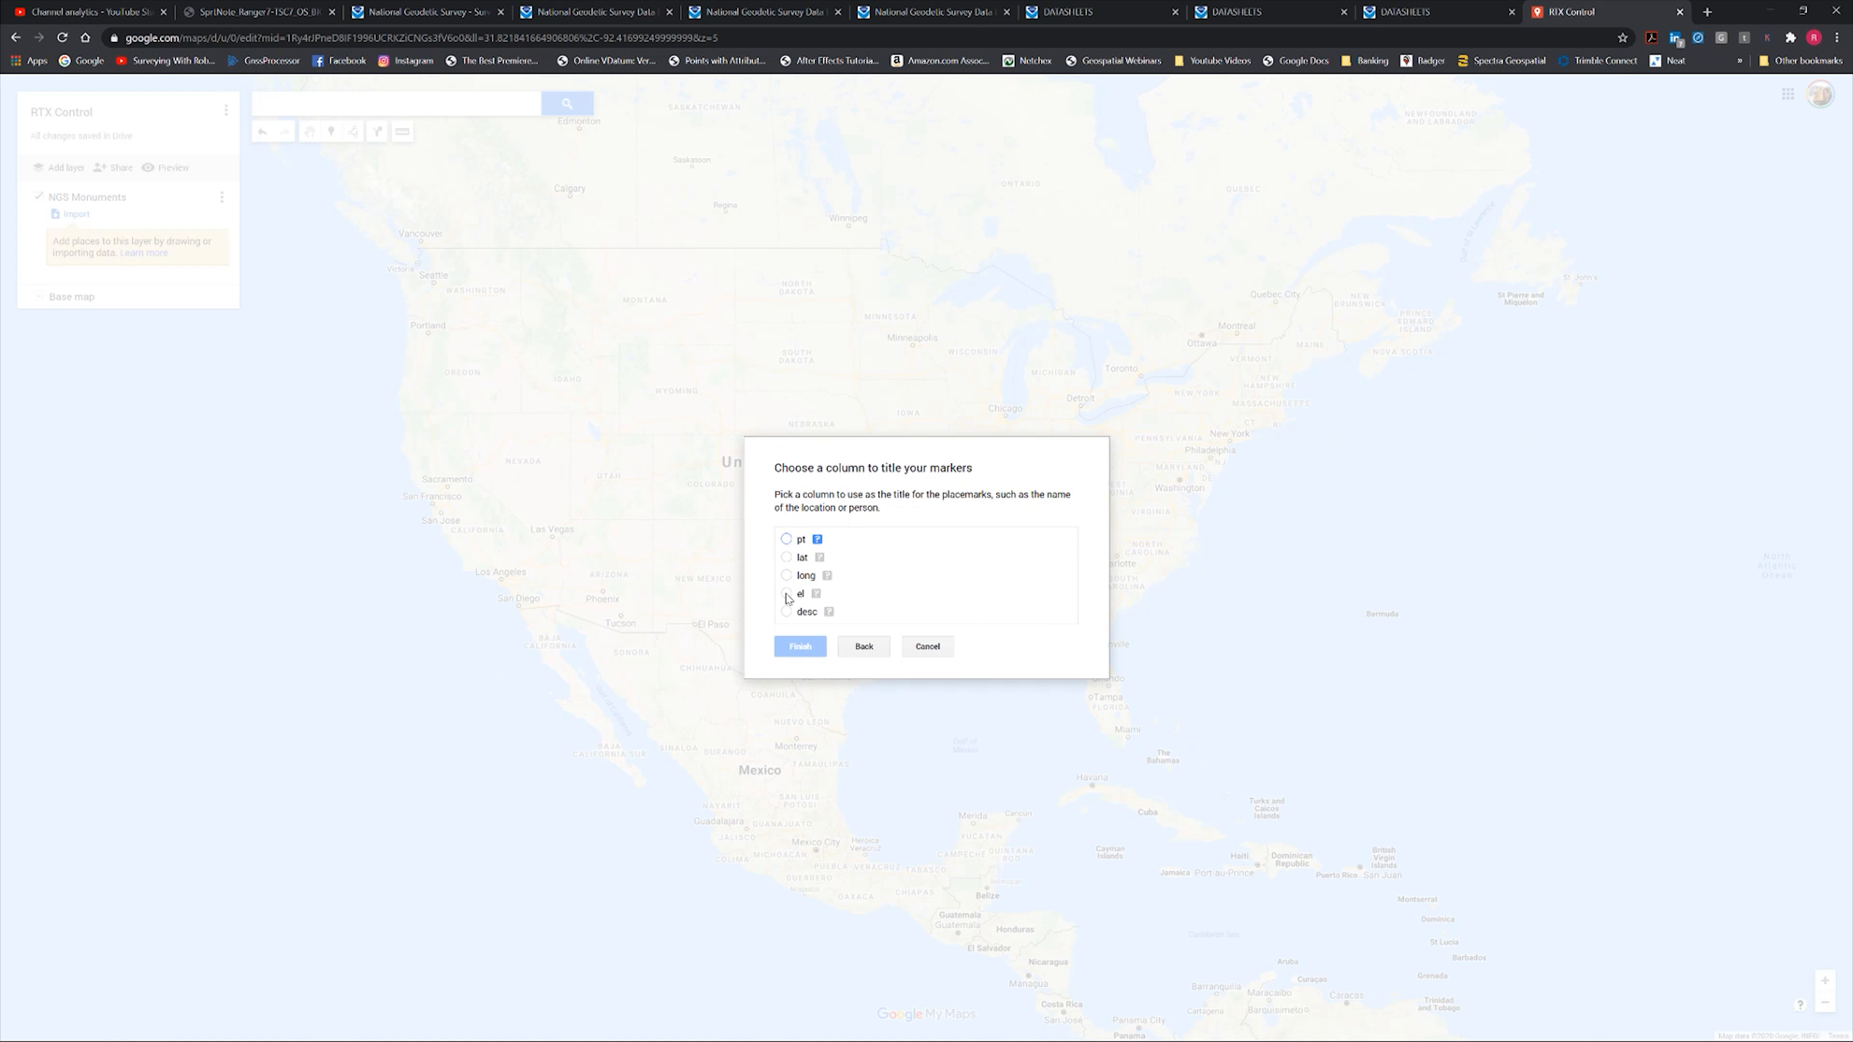
left_click(786, 540)
left_click(788, 653)
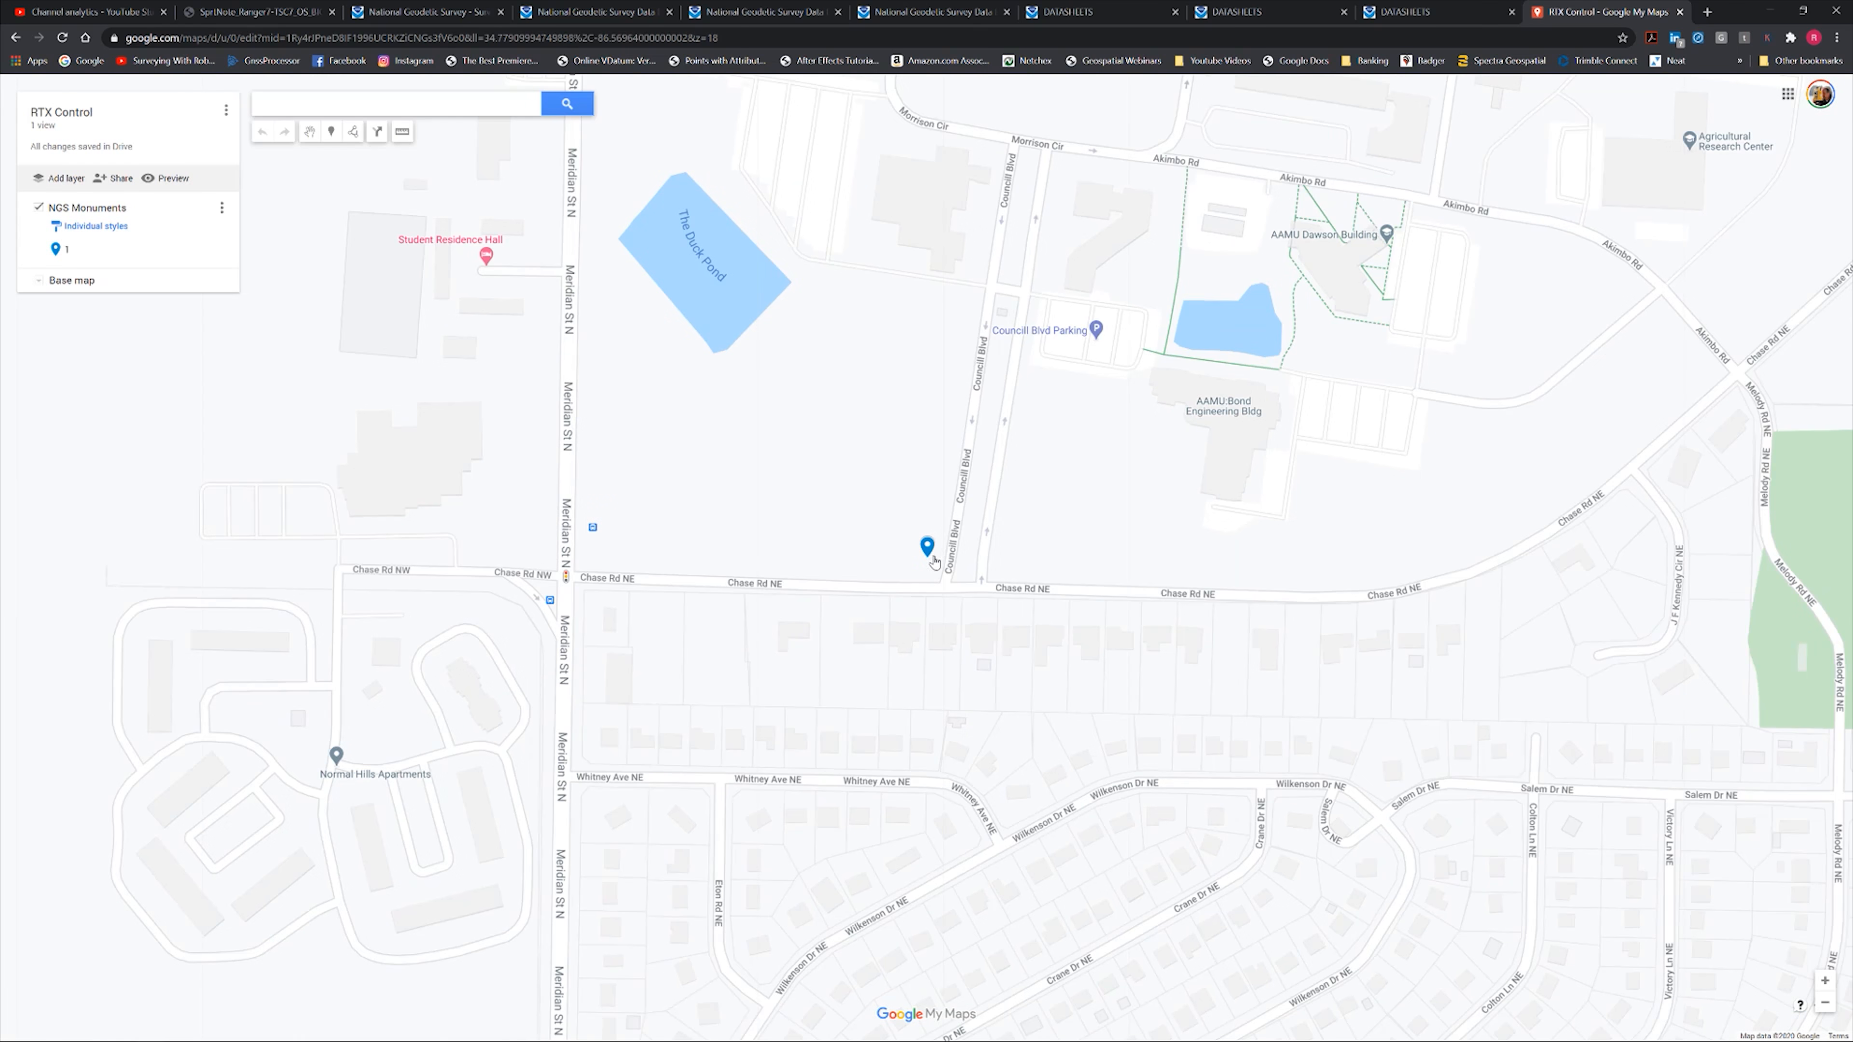
Step: Open the details of imported marker 1 and change its color to crimson
double_click(932, 558)
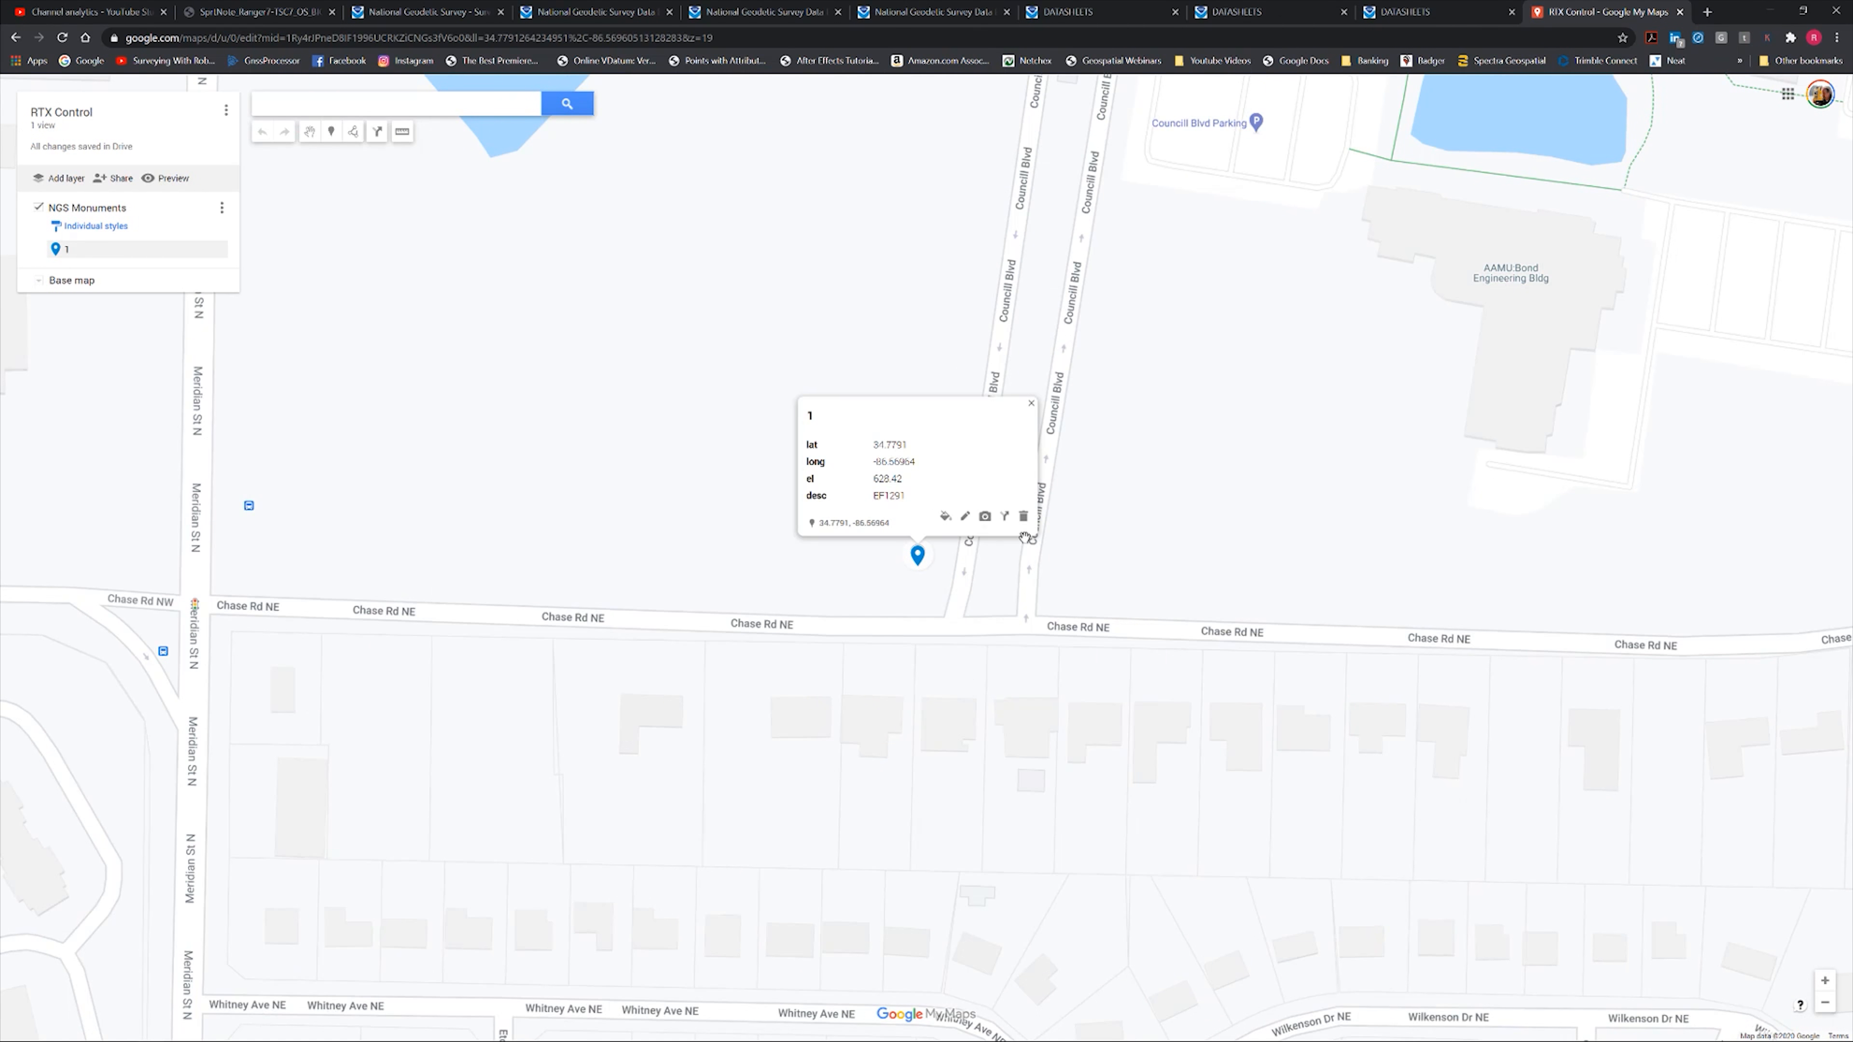
left_click(945, 519)
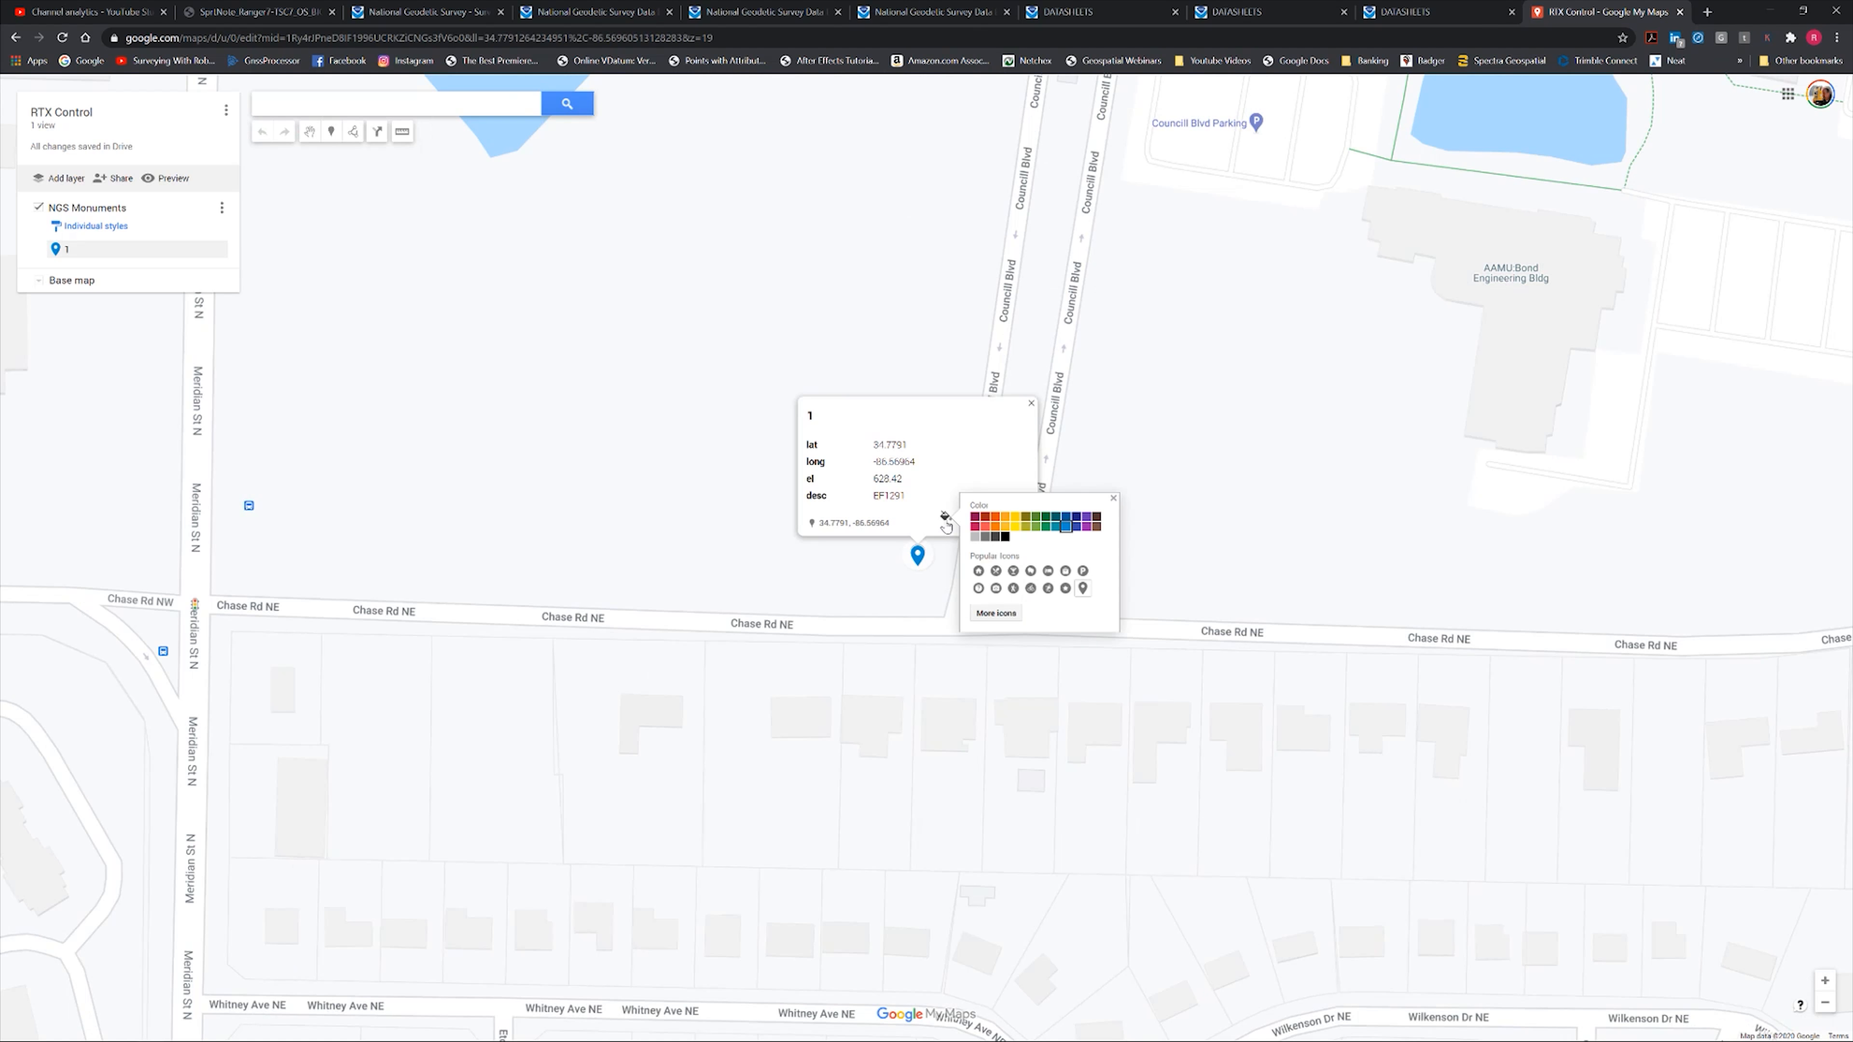
left_click(975, 523)
left_click(895, 558)
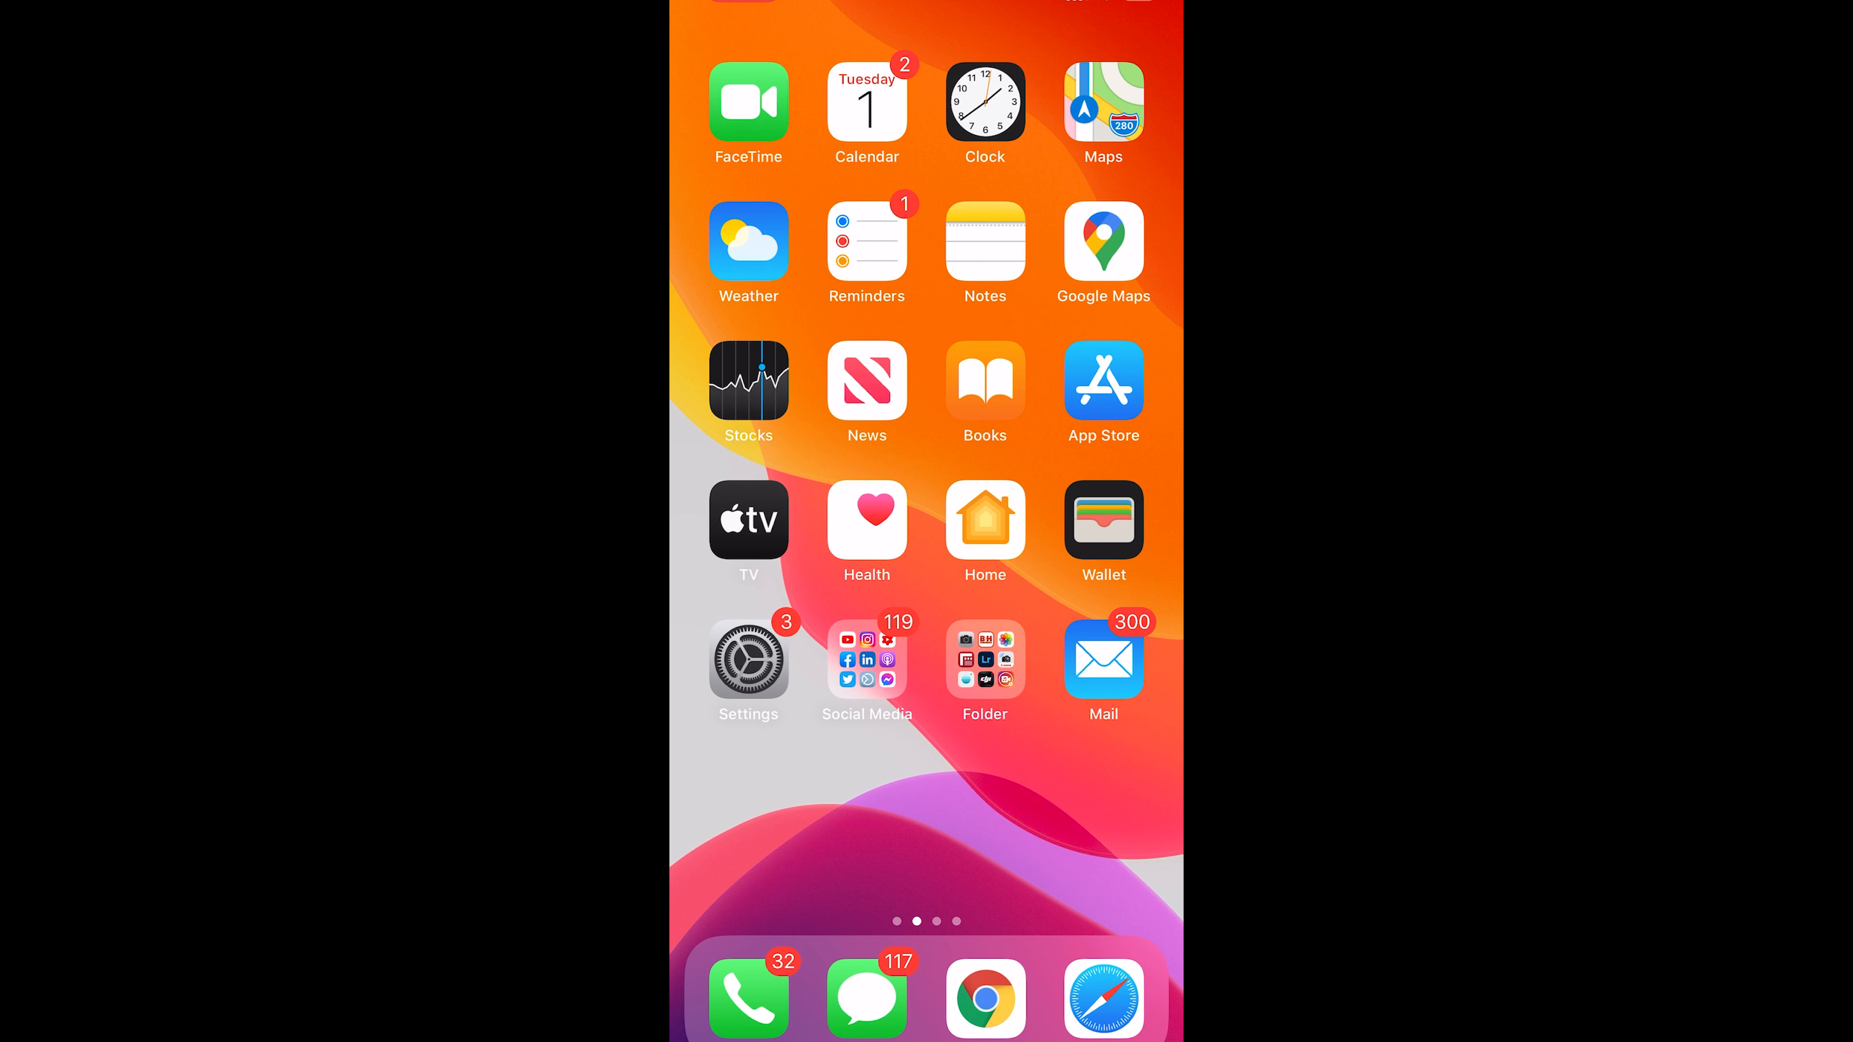
Step: Switch to Google Maps on the phone and open the RTX Control map from the saved maps
left_click(1103, 242)
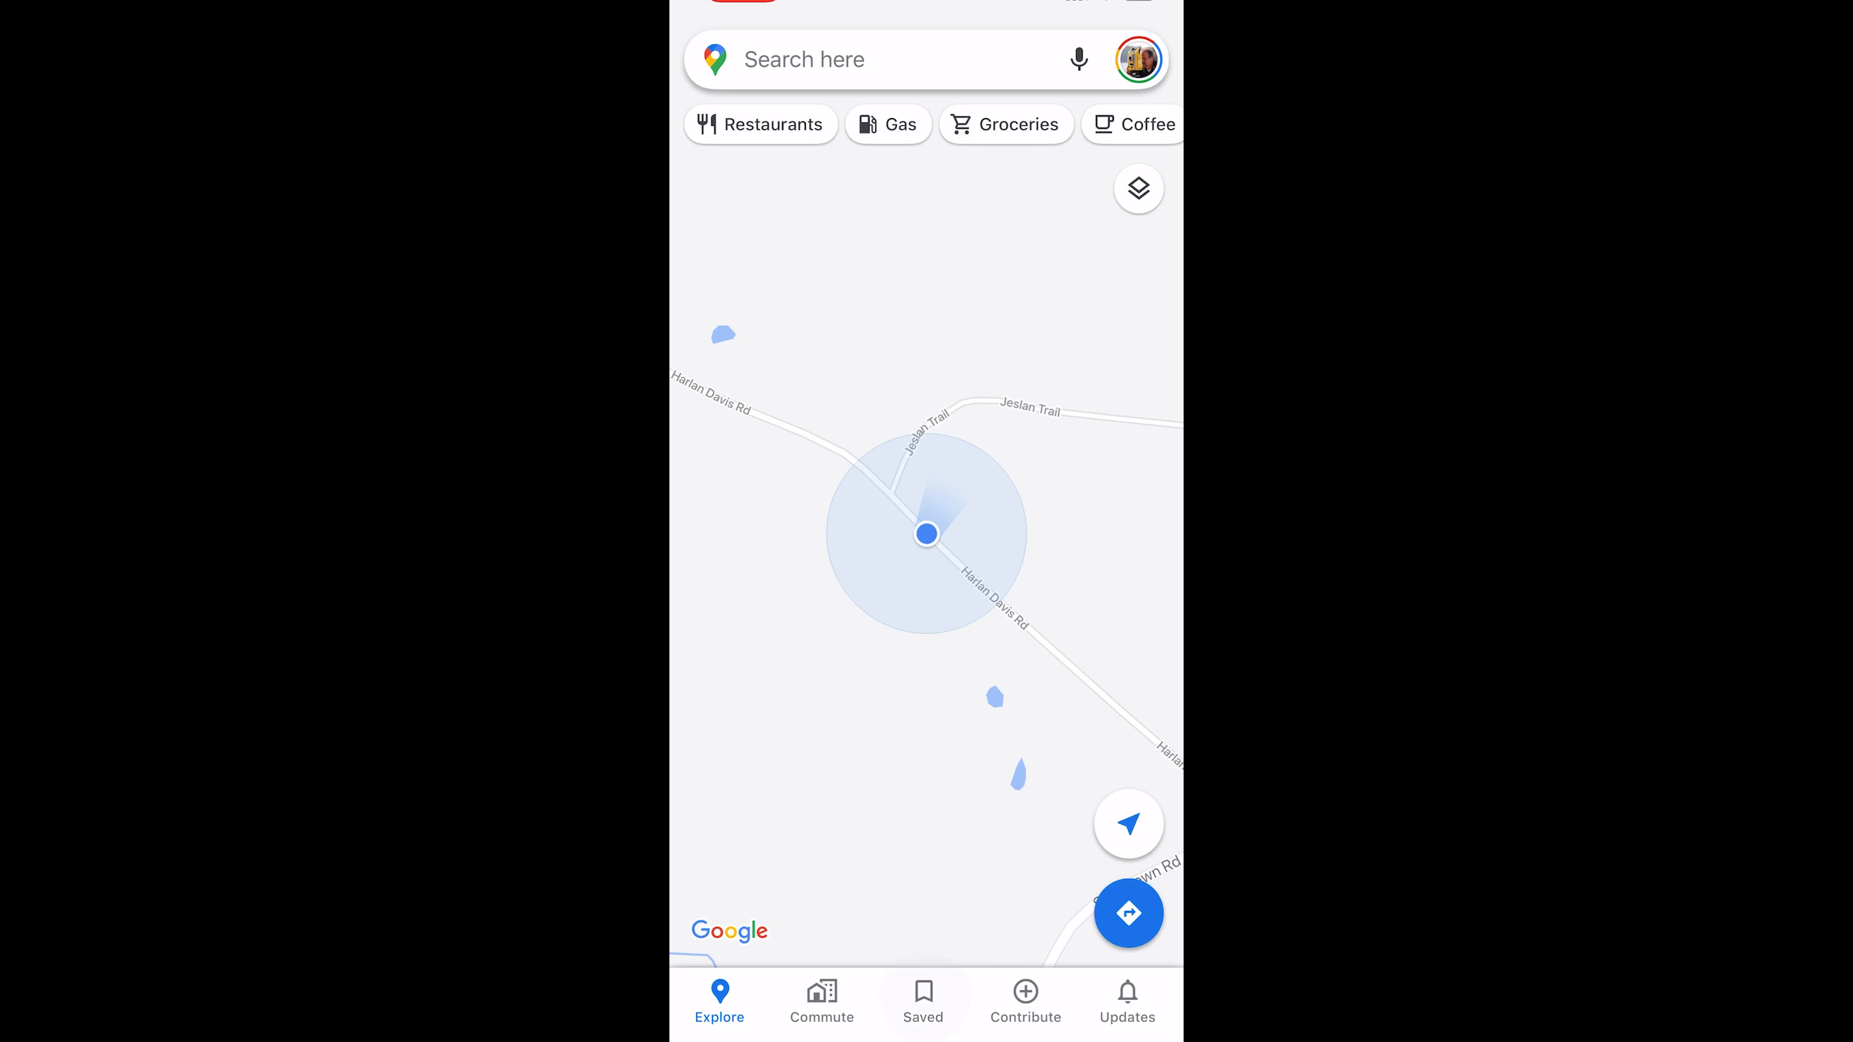
left_click(923, 998)
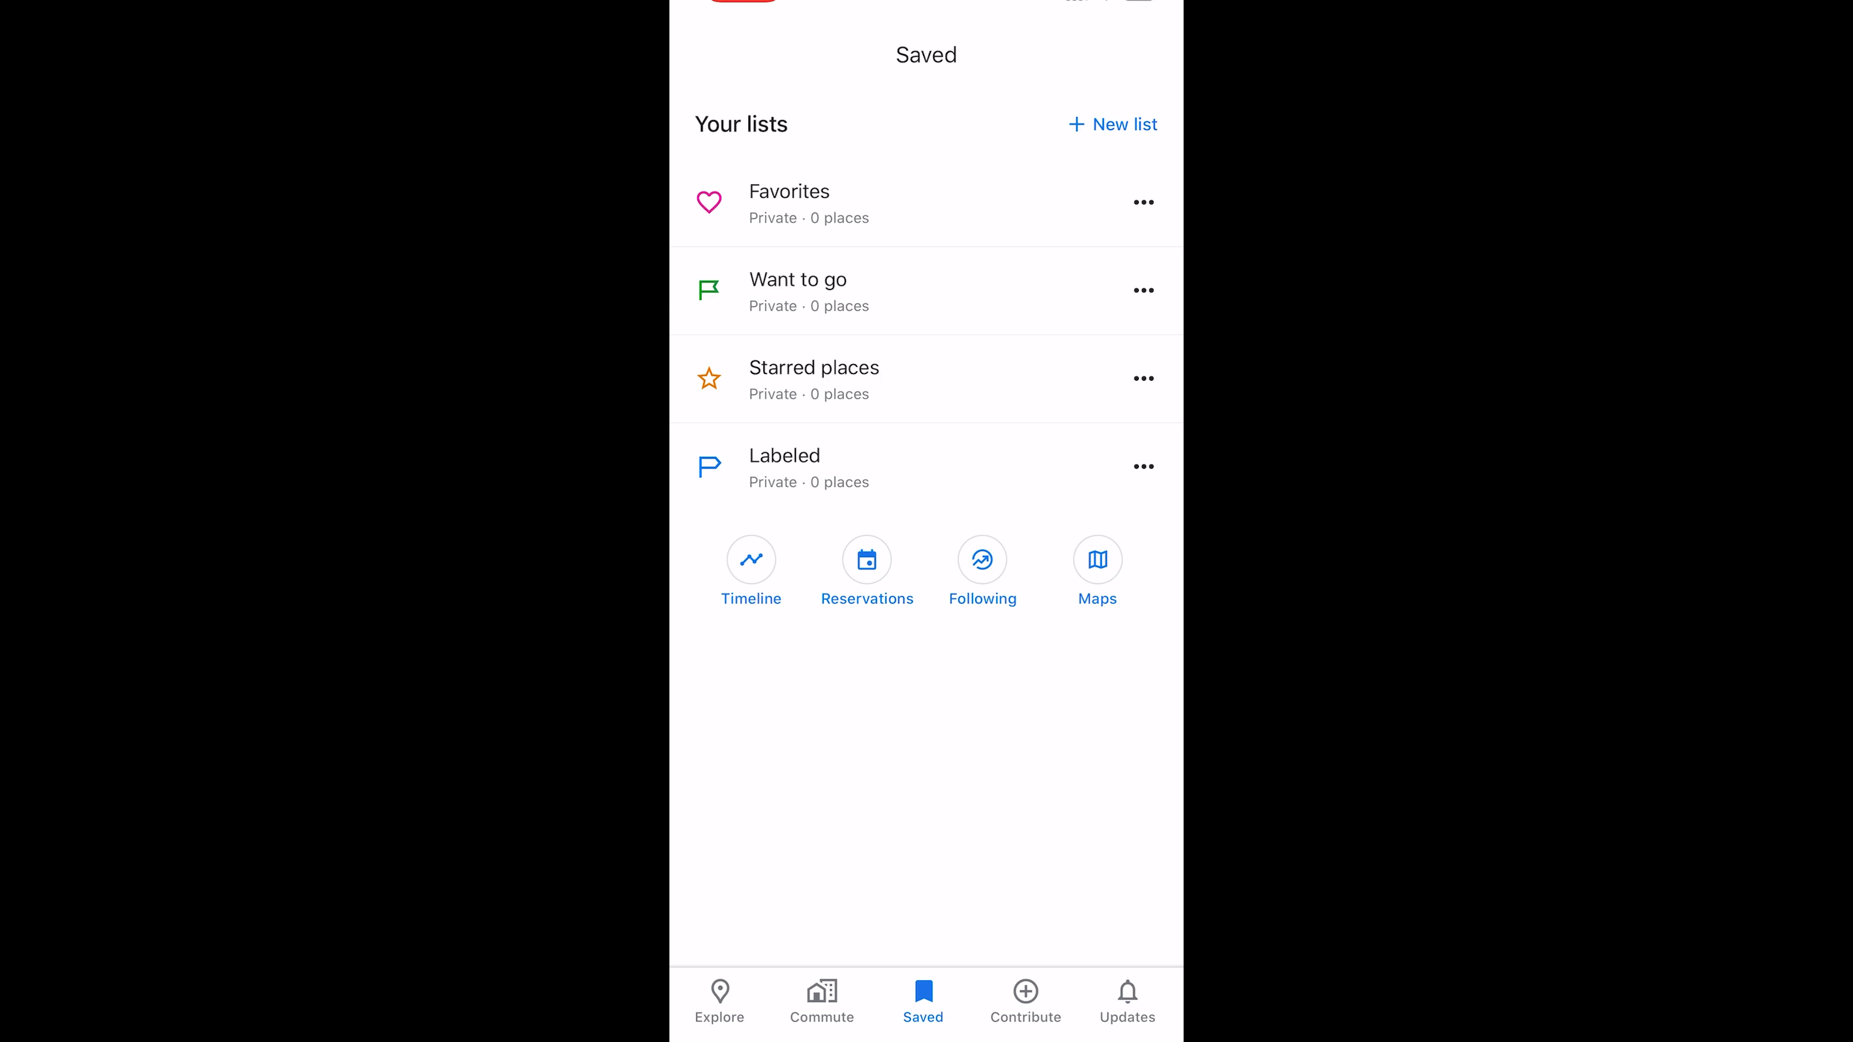
left_click(1097, 559)
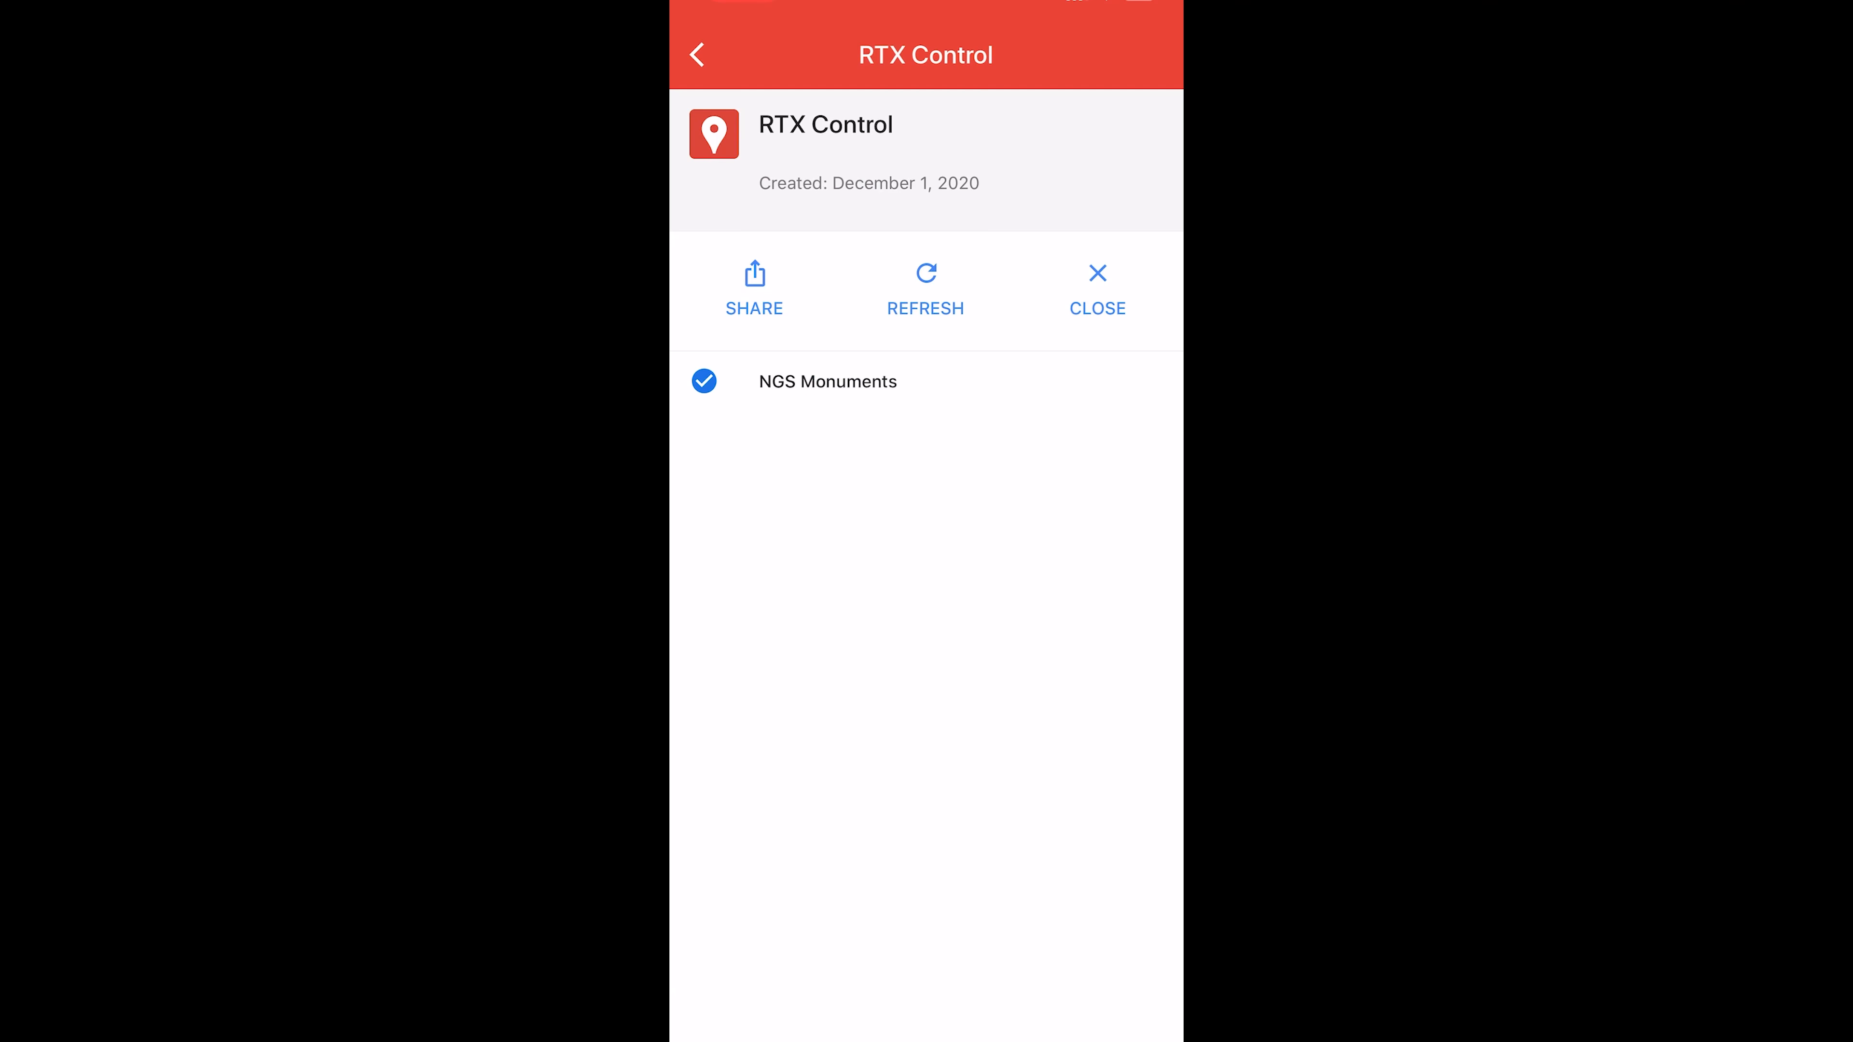
Step: Toggle the NGS Monuments layer off and back on, and return to the RTX Control map view
left_click(704, 382)
left_click(704, 382)
left_click(697, 55)
left_click(831, 135)
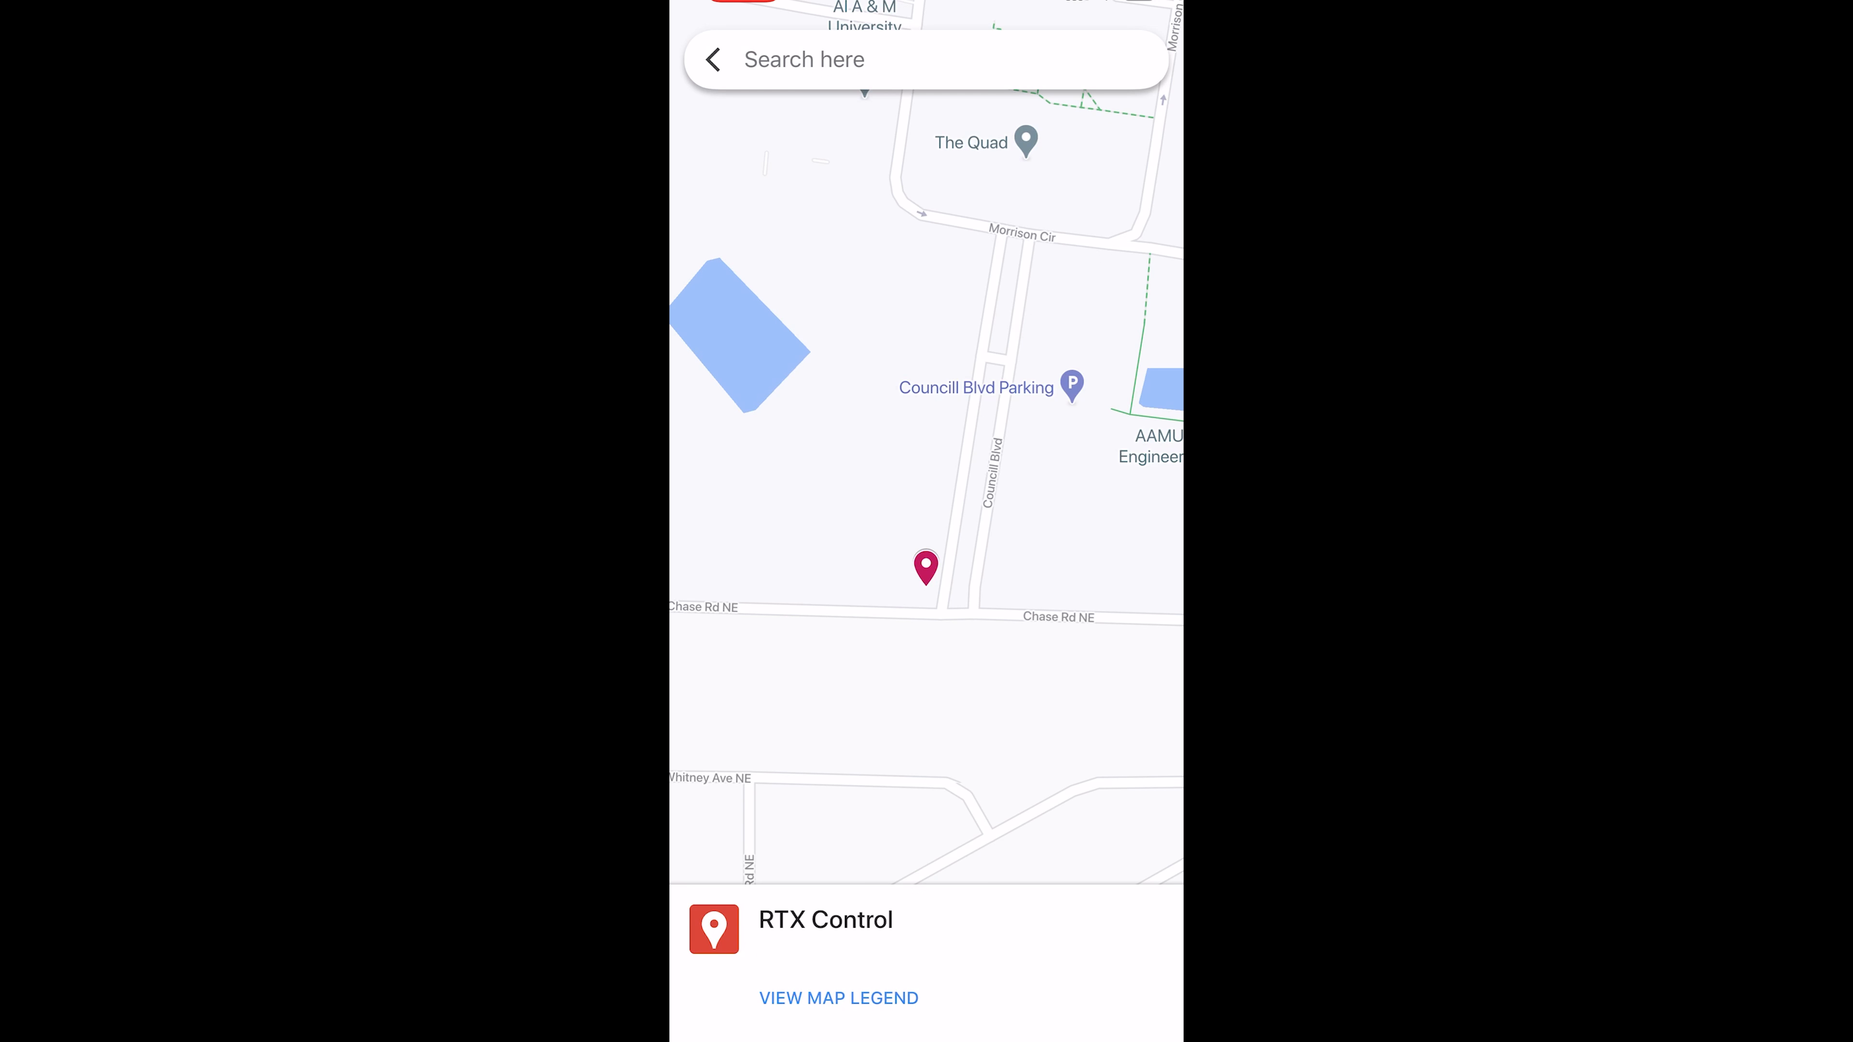
Step: Select marker 1 of the RTX Control map near Chase Rd NE and request directions to it
scroll(926, 540, "up", 3)
scroll(926, 540, "down", 5)
scroll(927, 540, "up", 2)
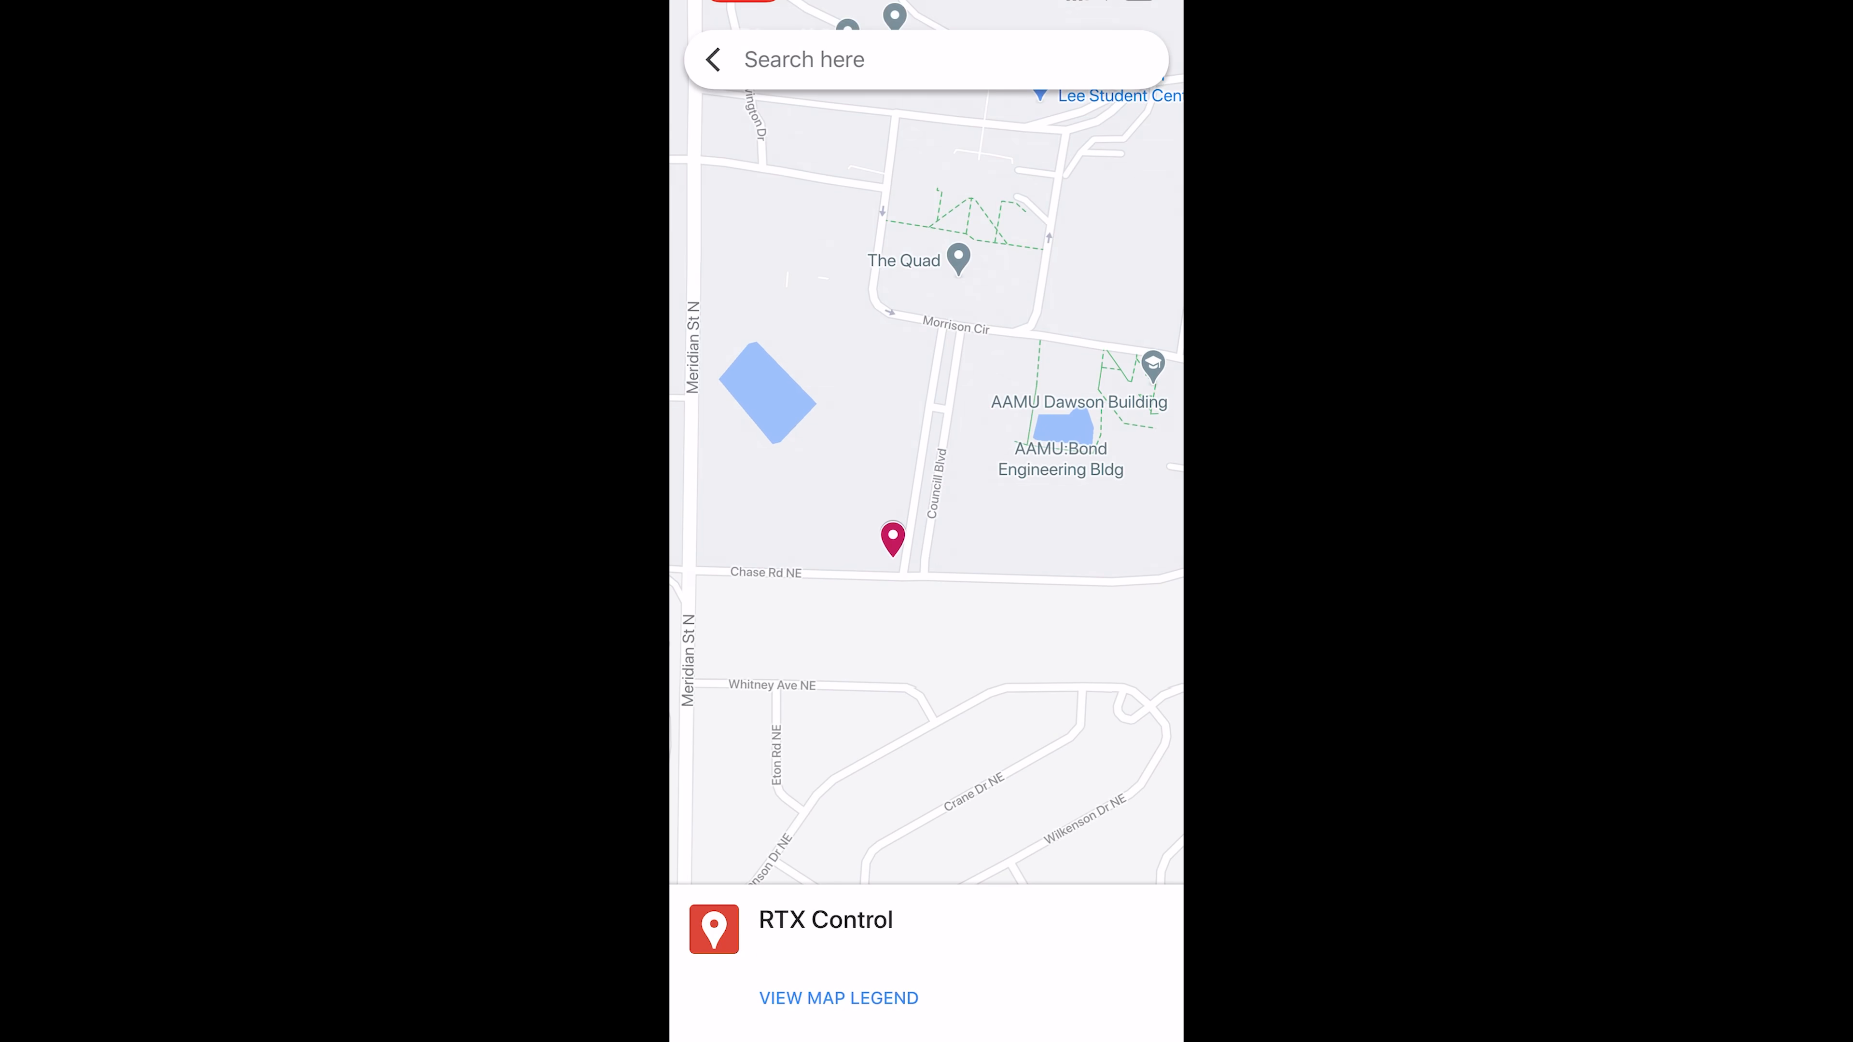
scroll(926, 540, "down", 4)
scroll(927, 482, "up", 1)
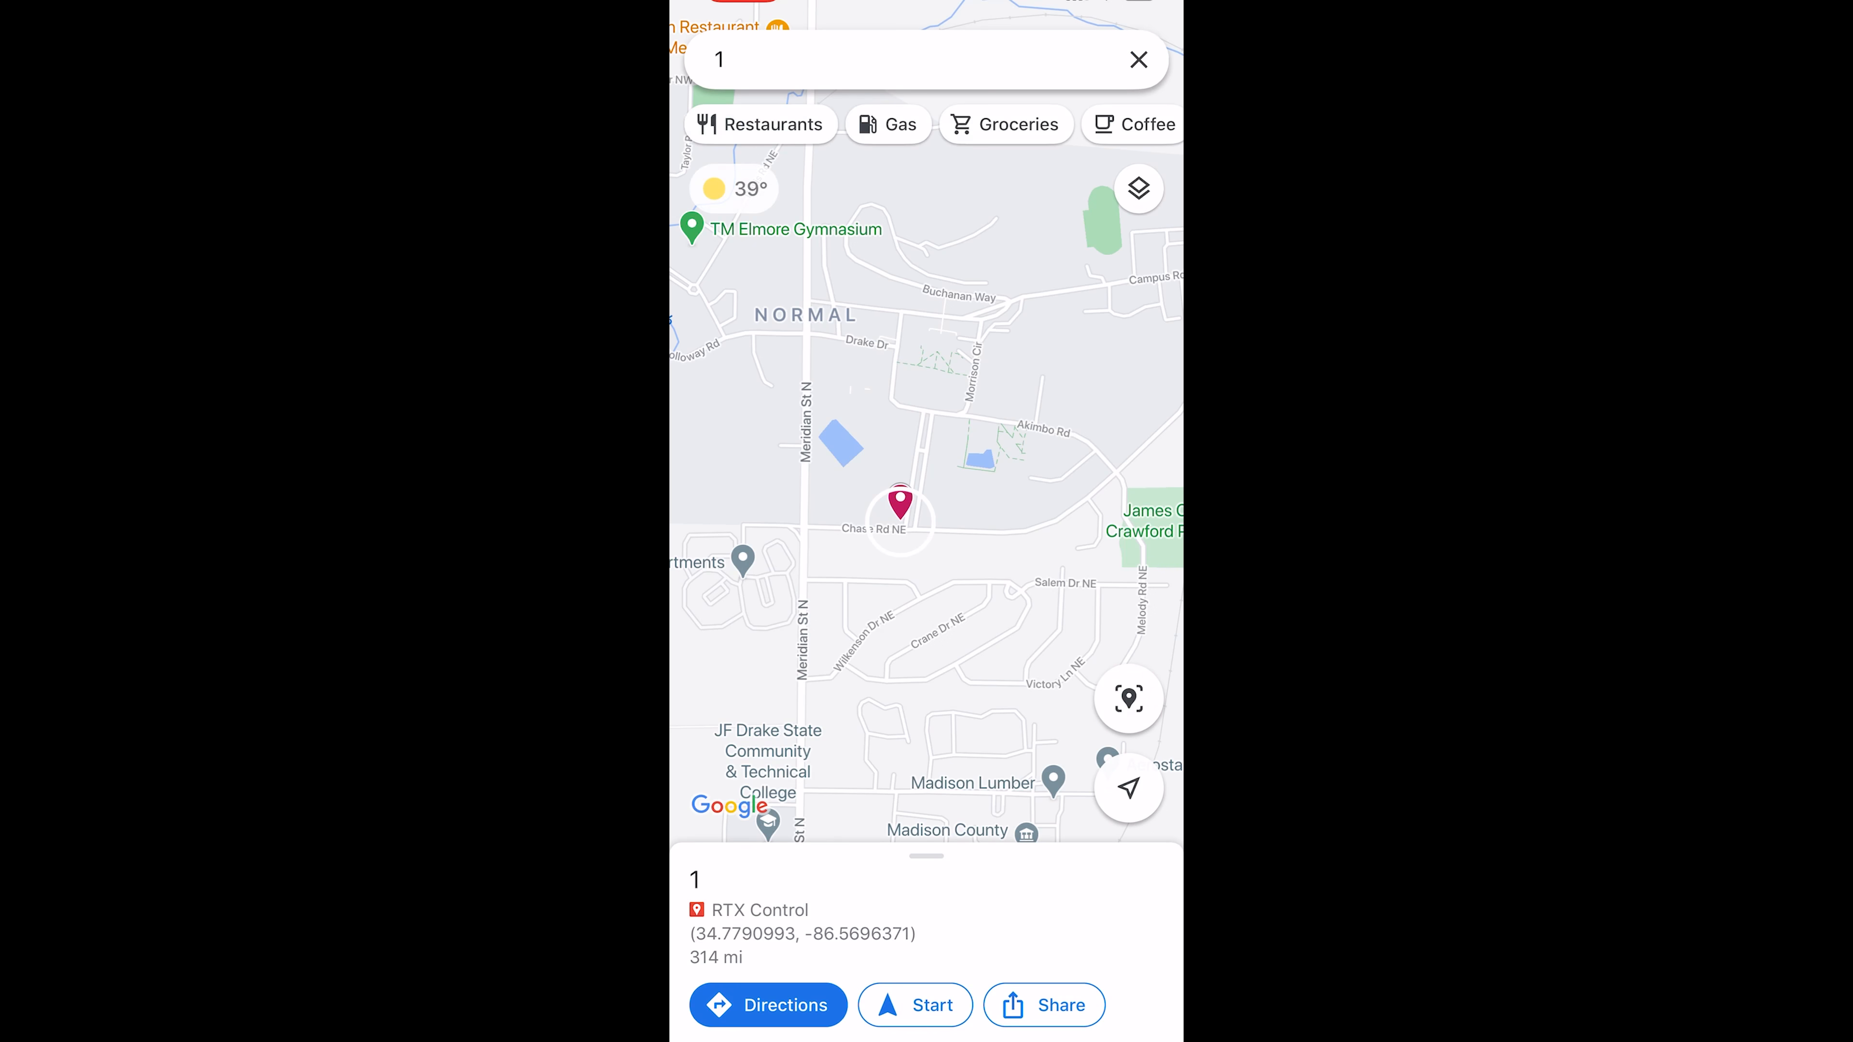
left_click(768, 1005)
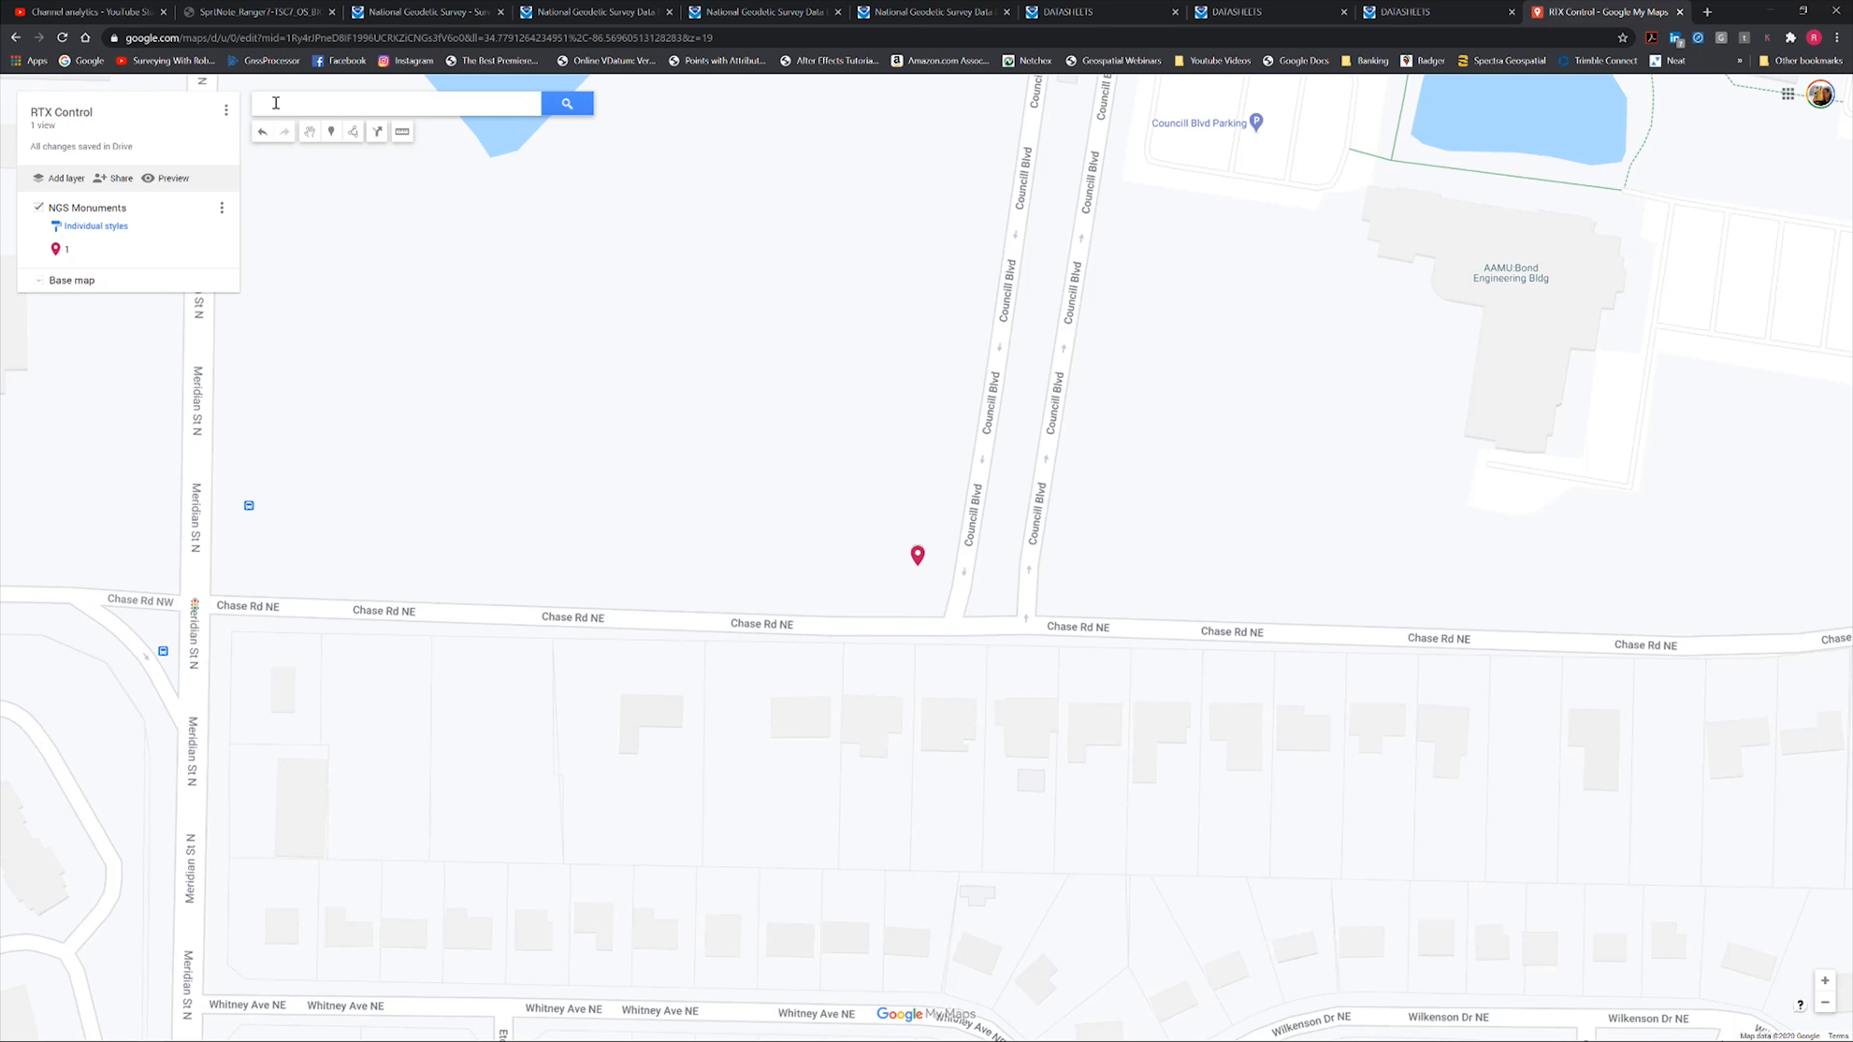
left_click(275, 103)
type("walmar")
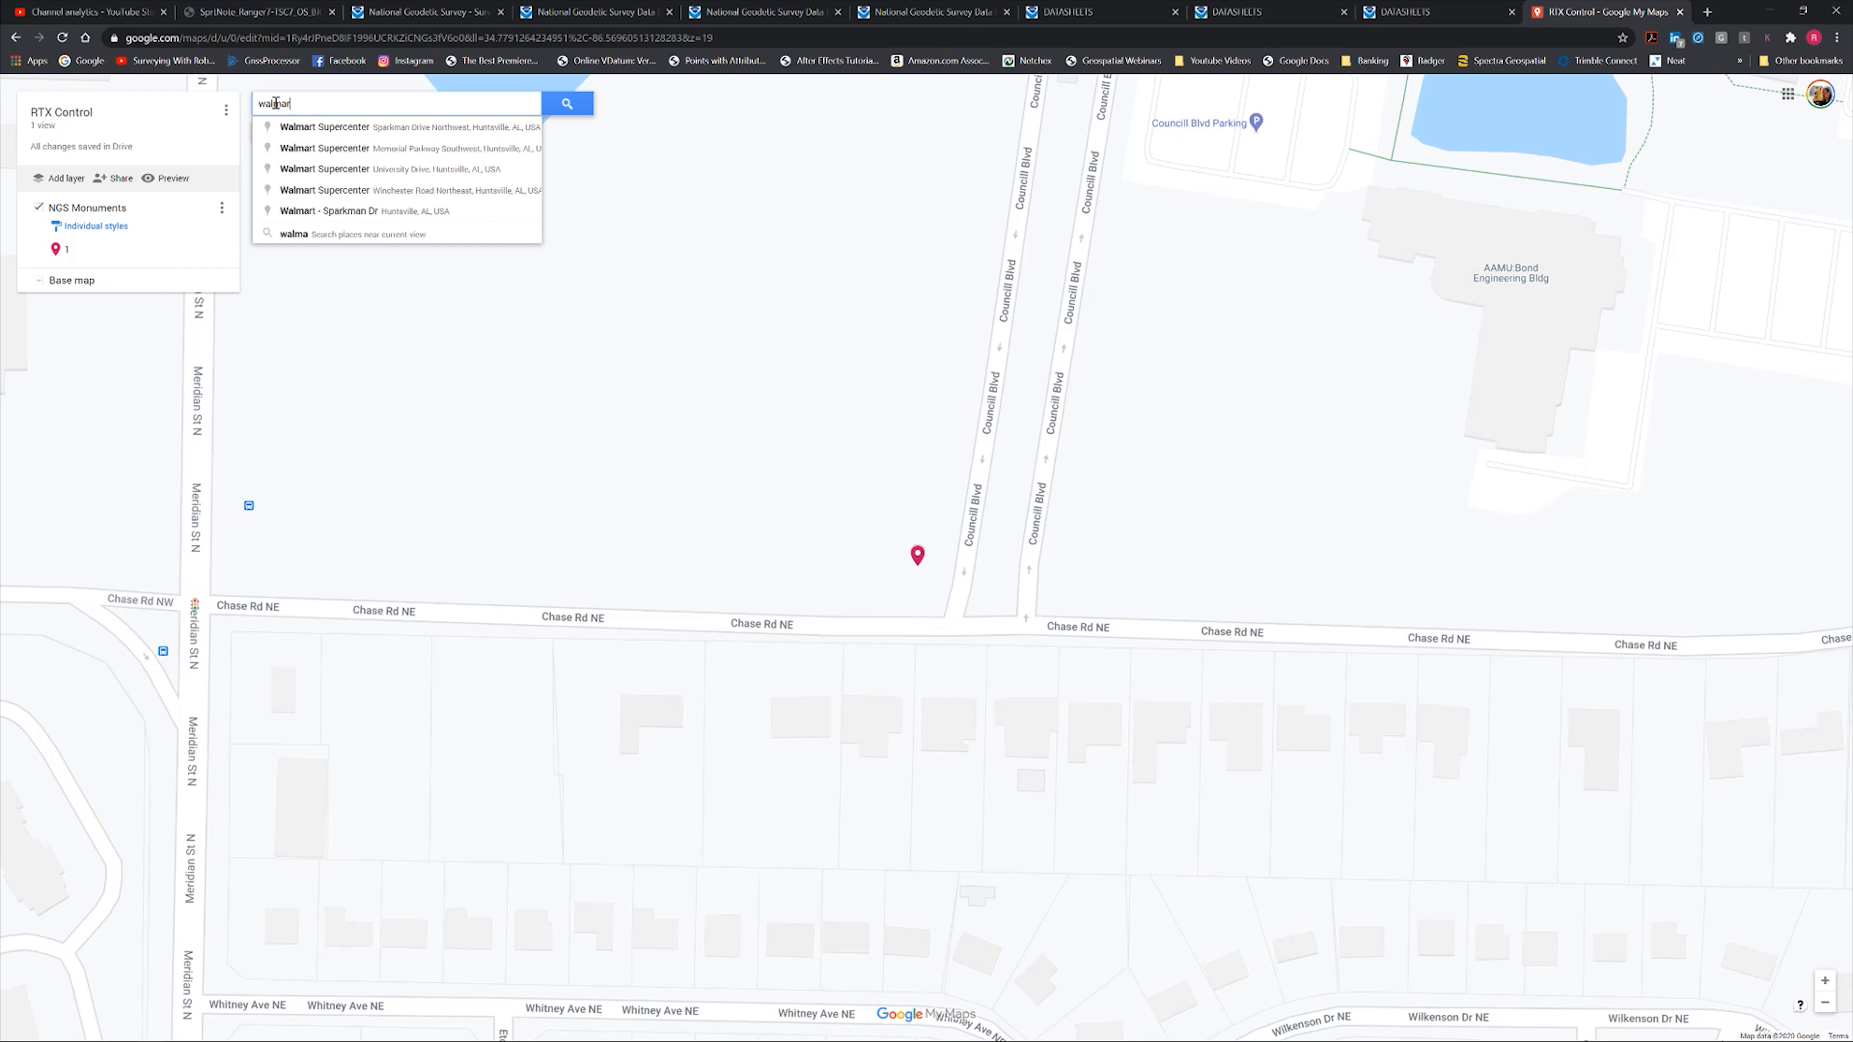
type("t wiggins m")
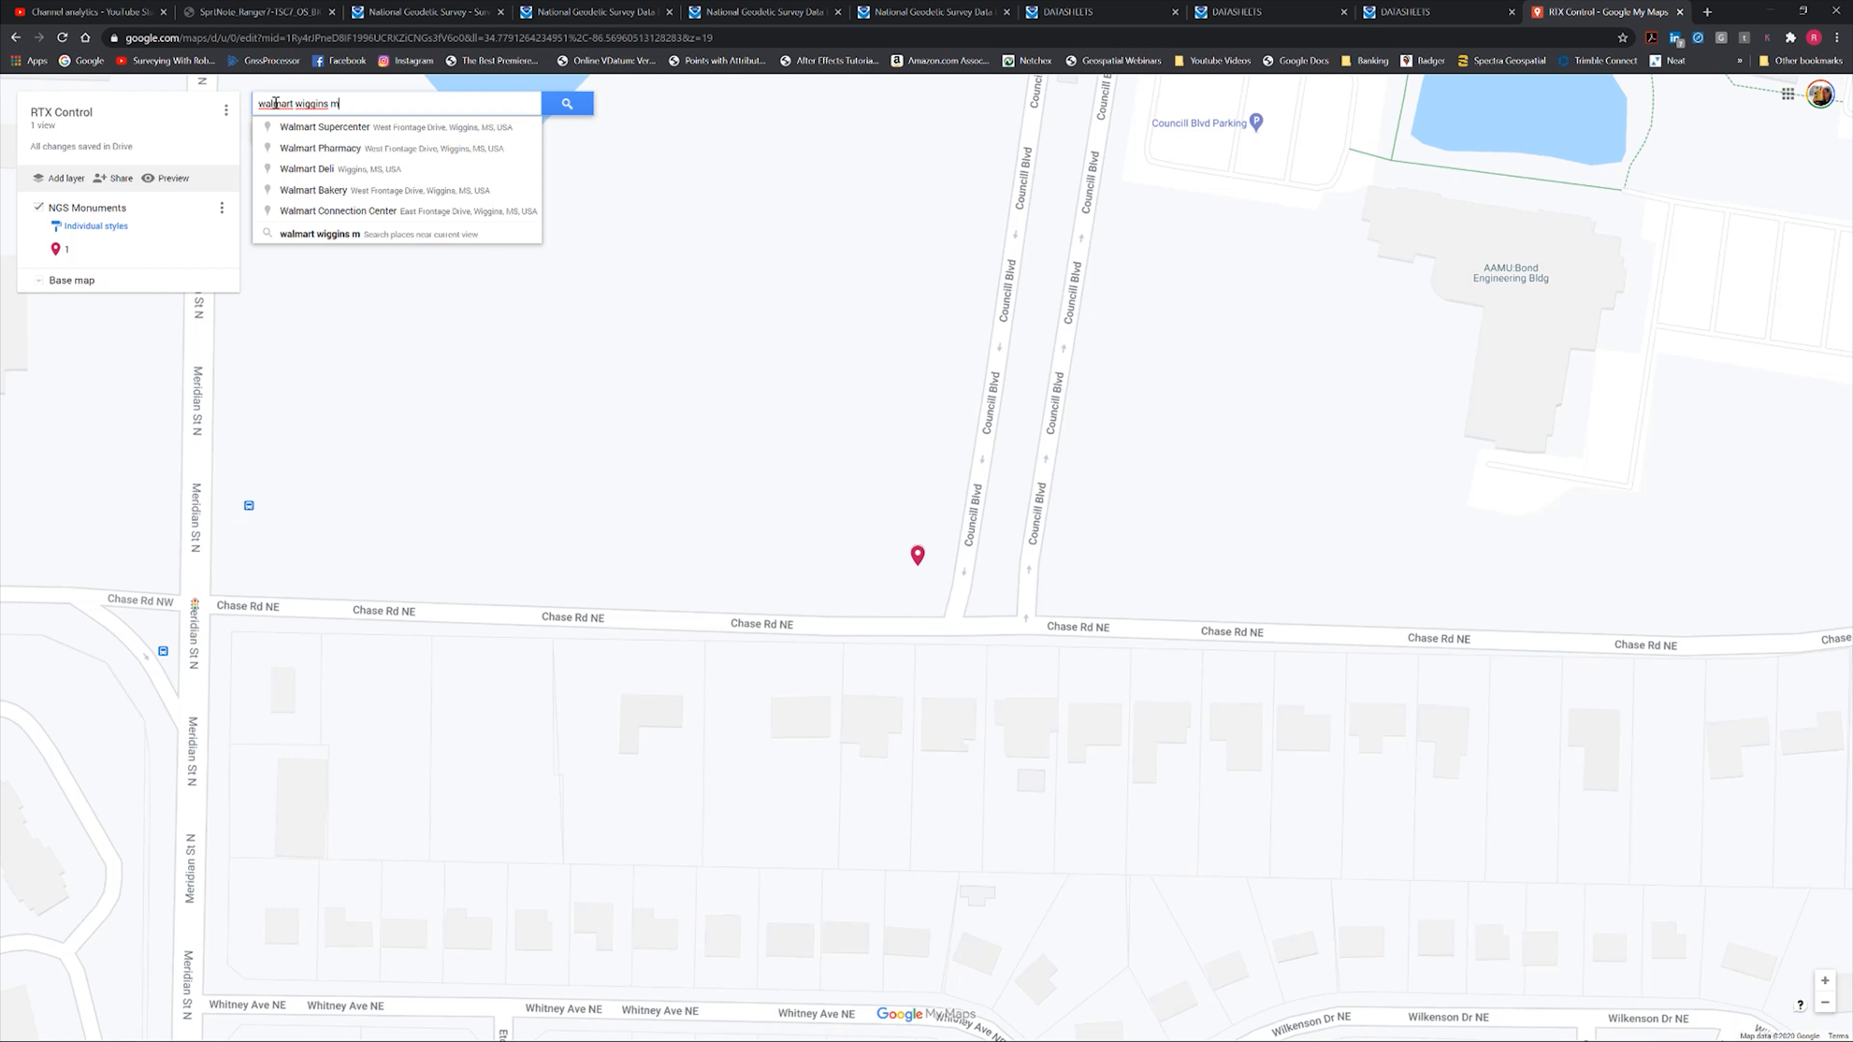
key("ctrl+a")
key("BackSpace")
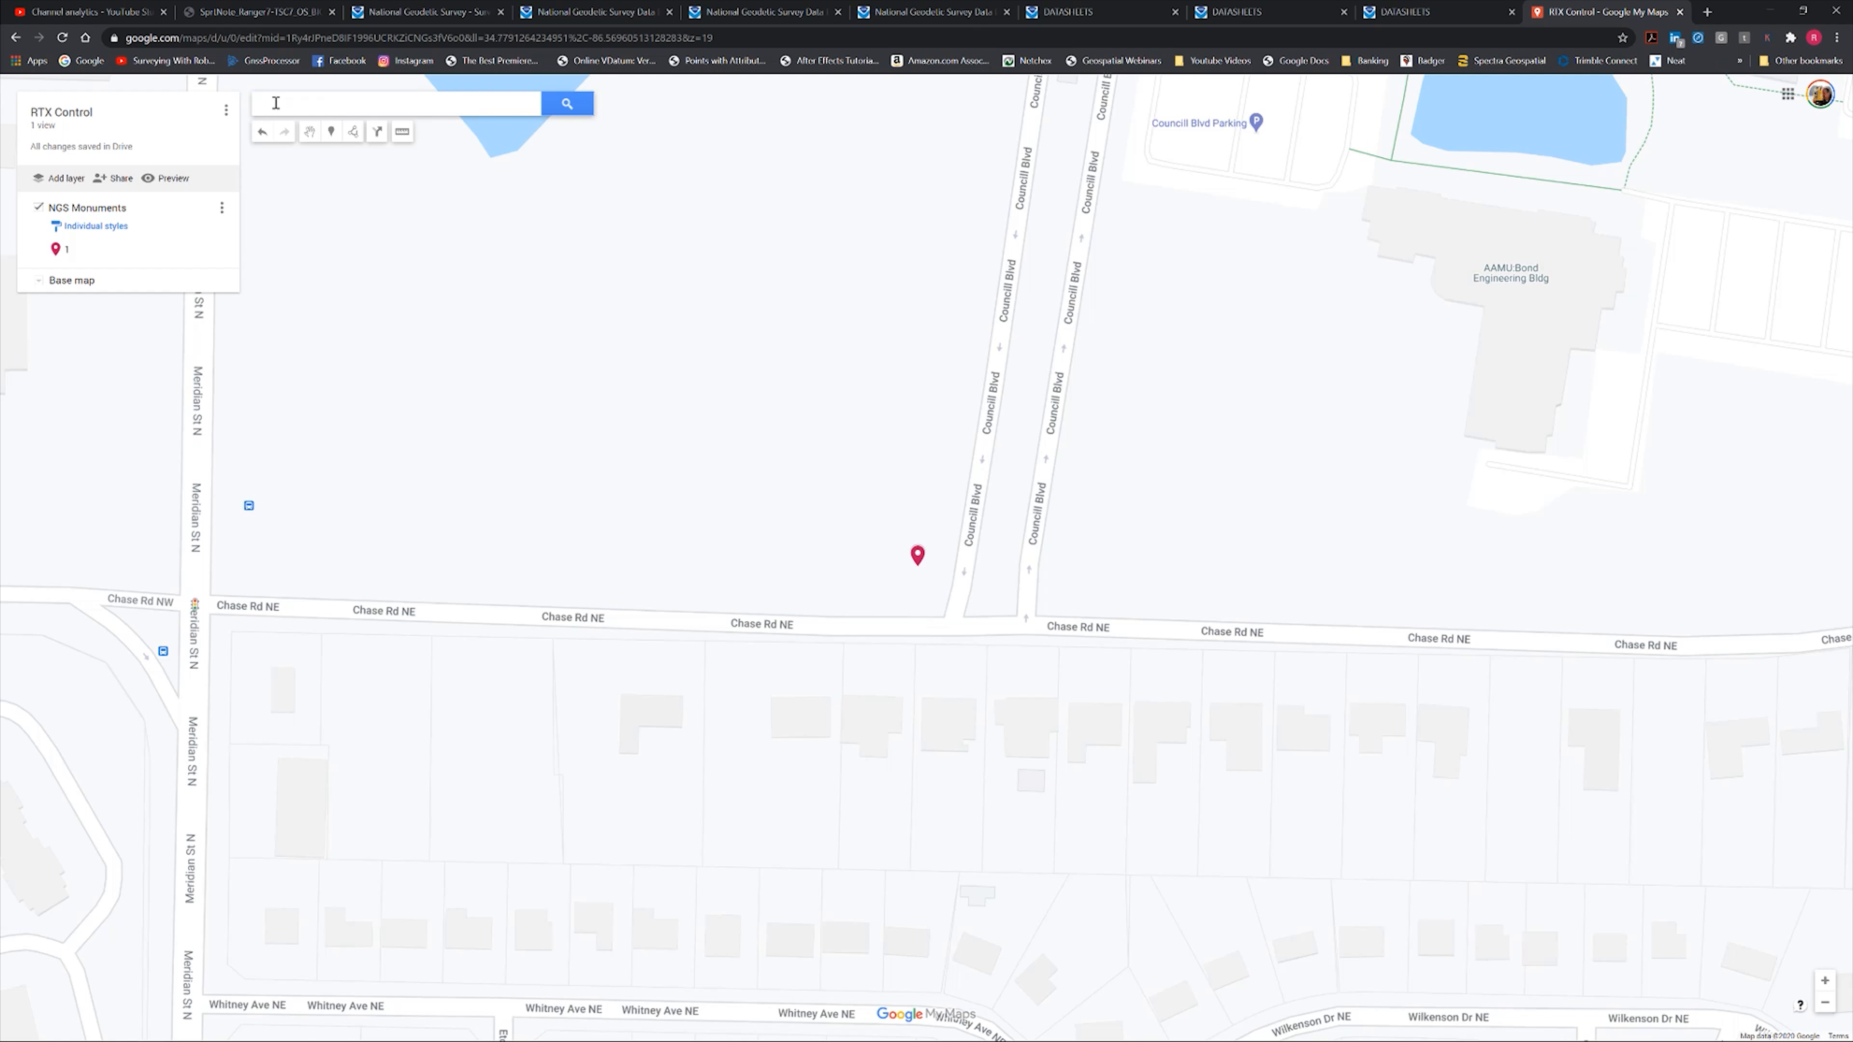